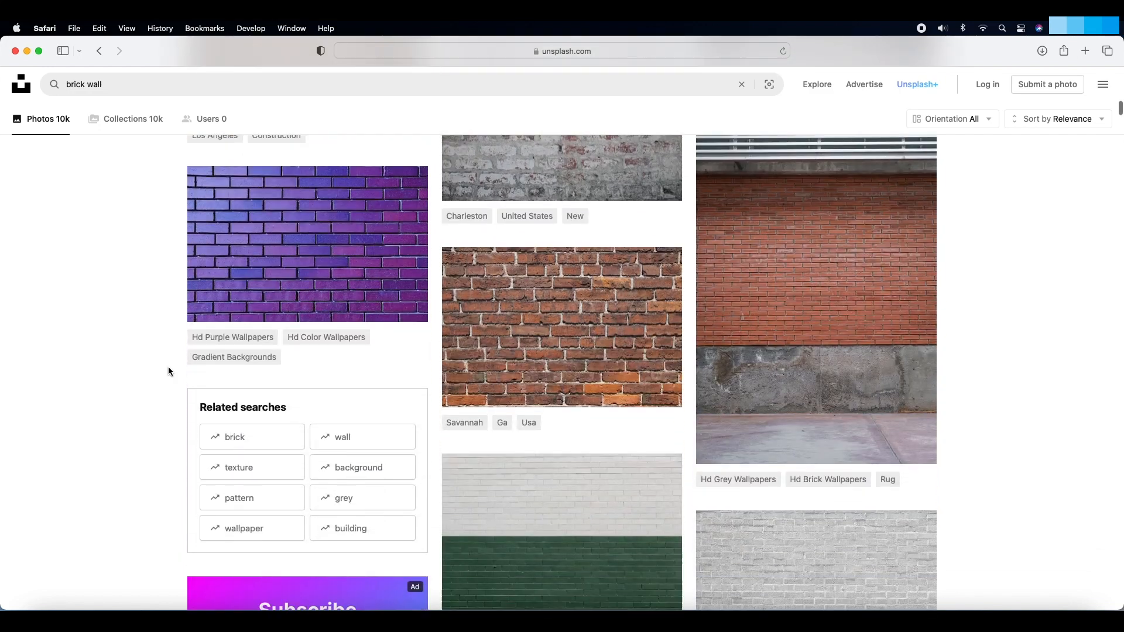
# Step: Browse the brick wall results, open the grey cracked plaster-and-brick wall photo and bring up its download options
pyautogui.scroll(-15, 168, 371)
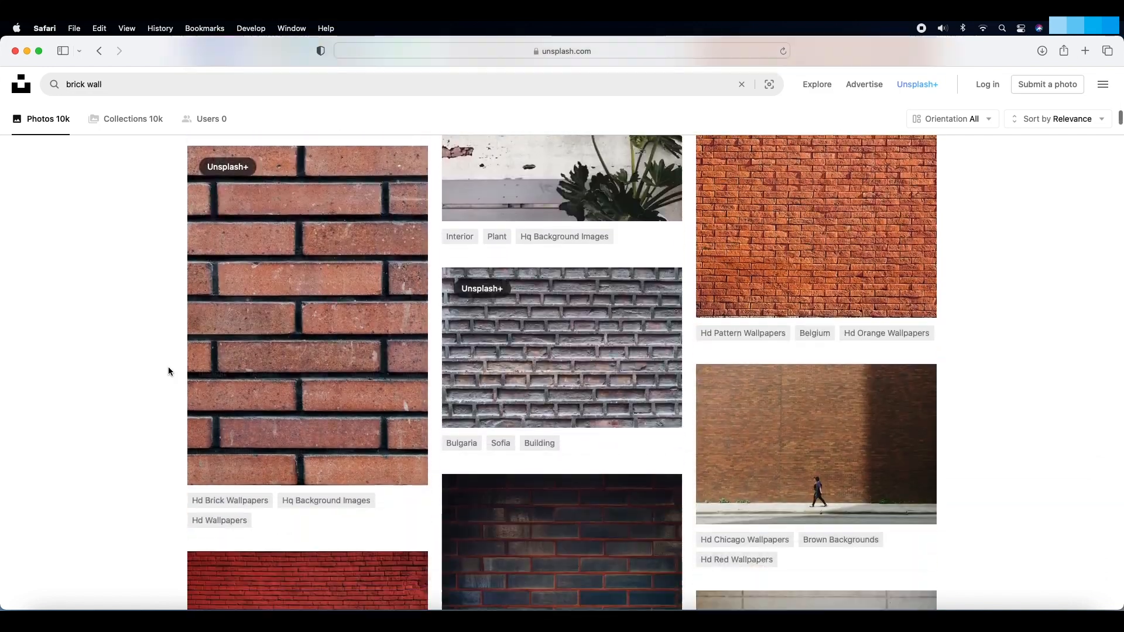
pyautogui.scroll(-2, 169, 371)
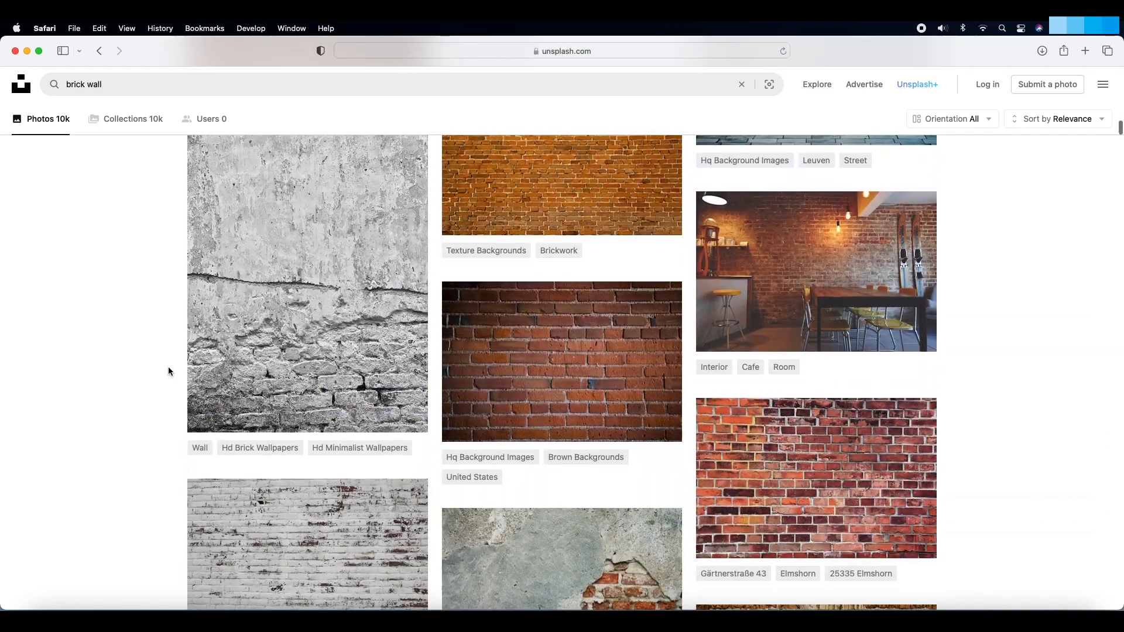
pyautogui.scroll(2, 169, 371)
pyautogui.moveTo(321, 364)
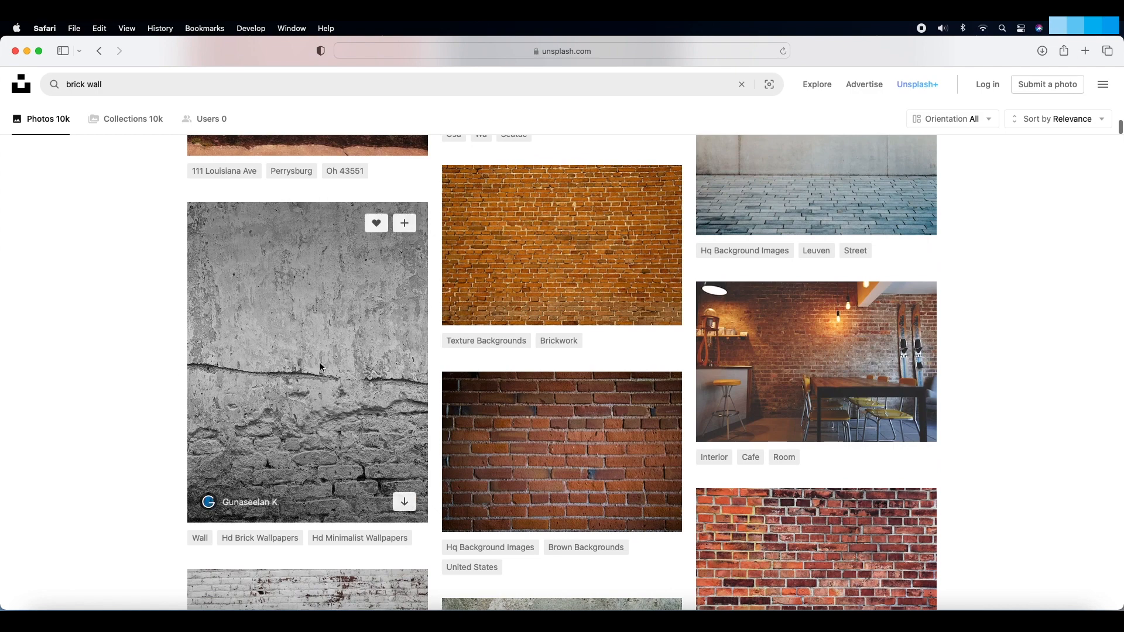
pyautogui.click(320, 367)
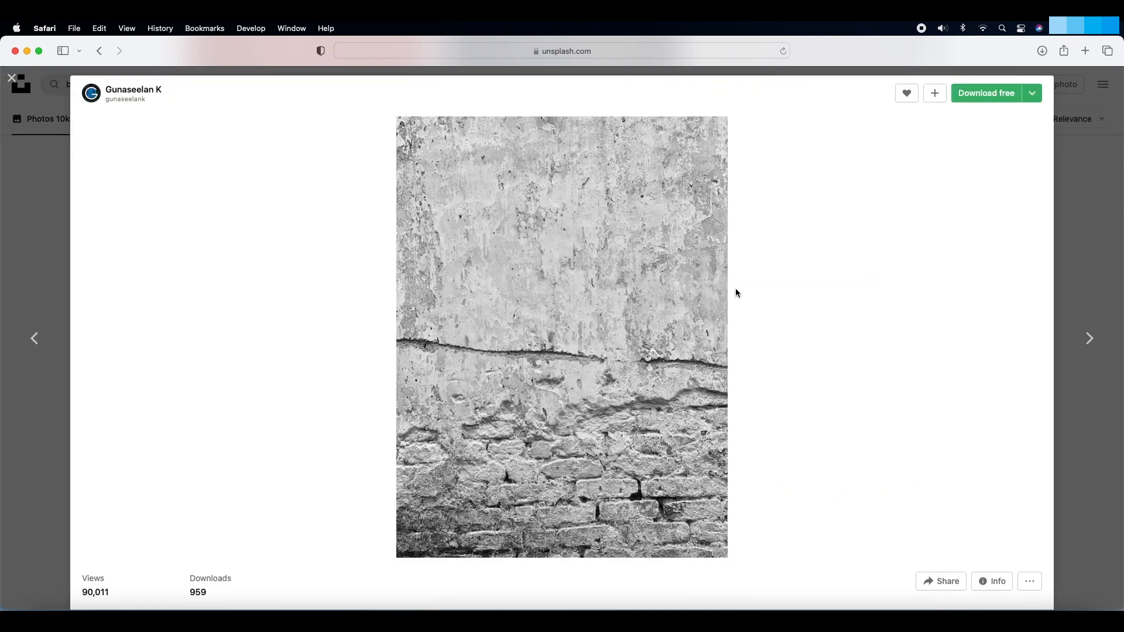
pyautogui.click(1034, 95)
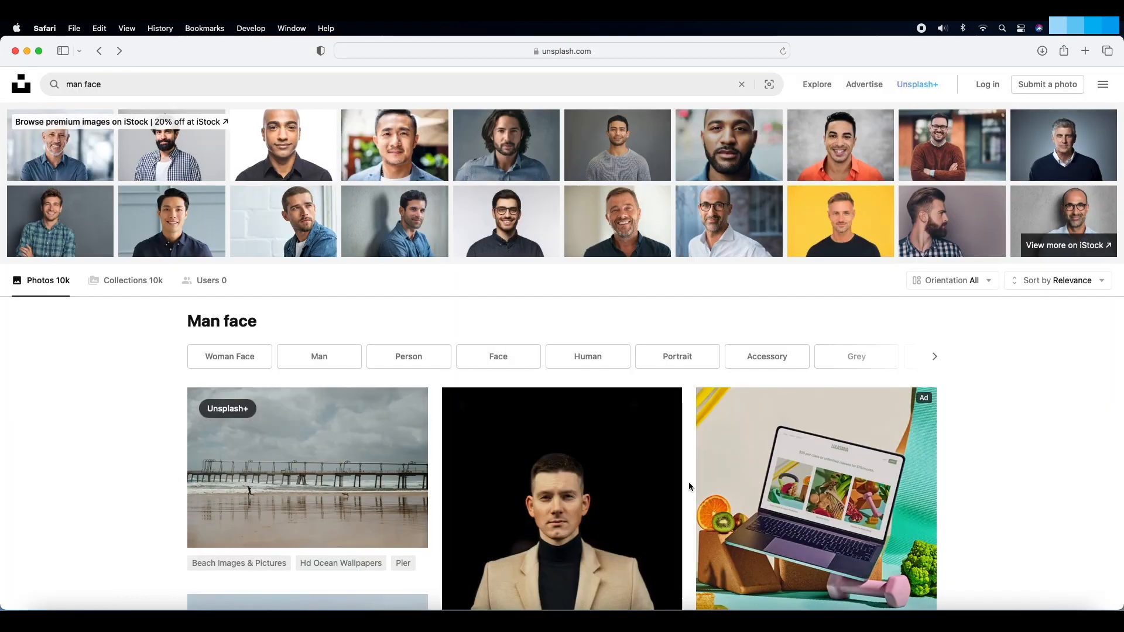
# Step: Browse the man face results, open the frontal portrait of the dark-haired man wearing a silver chain and bring up its download options
pyautogui.scroll(-4, 689, 484)
pyautogui.scroll(-7, 688, 483)
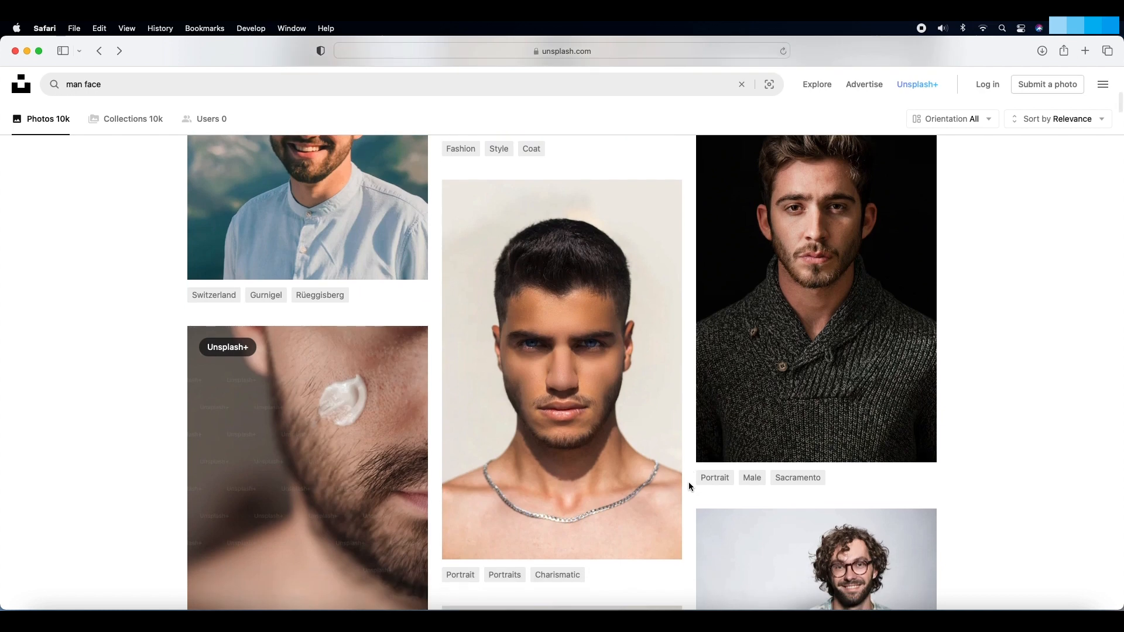
pyautogui.click(601, 480)
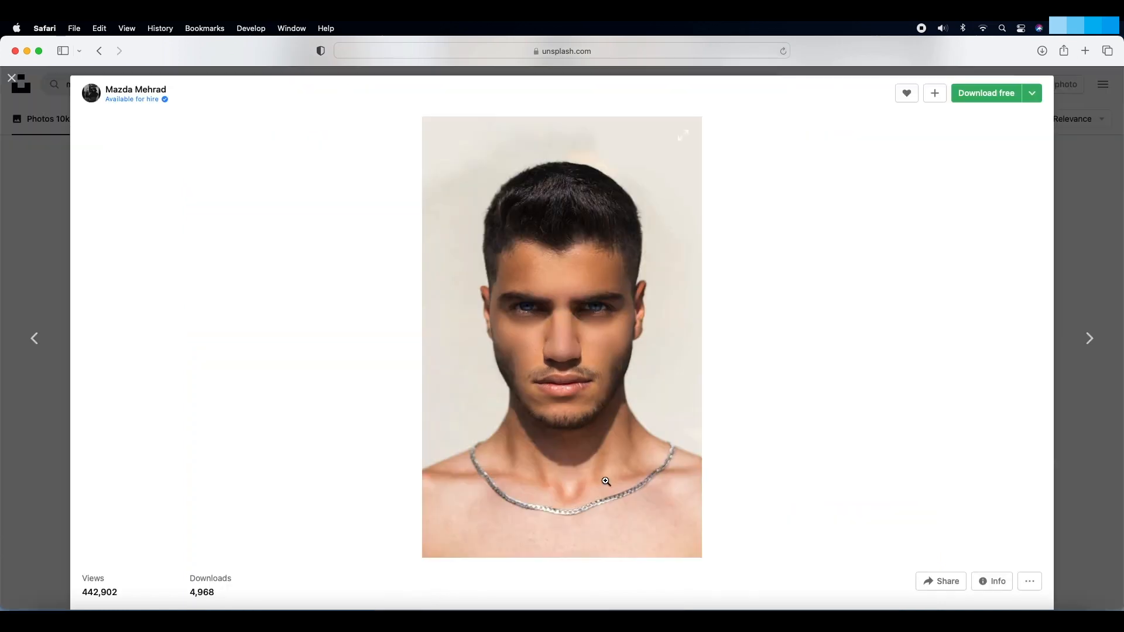
pyautogui.click(1030, 98)
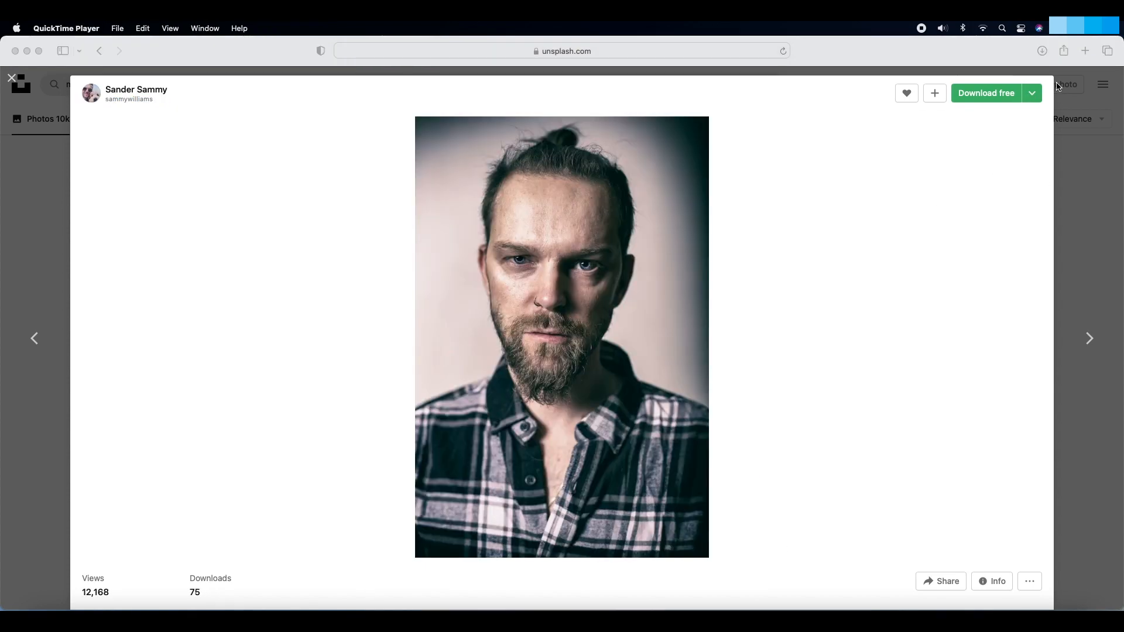
# Step: Download the portrait of the bearded man in the plaid shirt in the Large (2400 x 3600) size
pyautogui.click(1032, 98)
pyautogui.click(1032, 97)
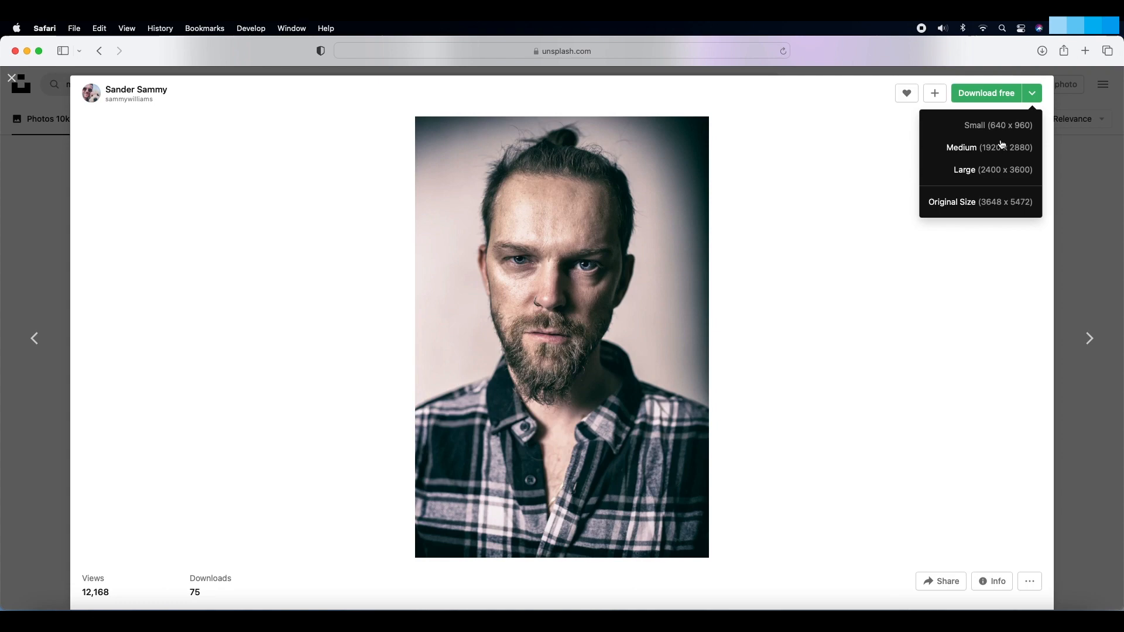
pyautogui.click(990, 171)
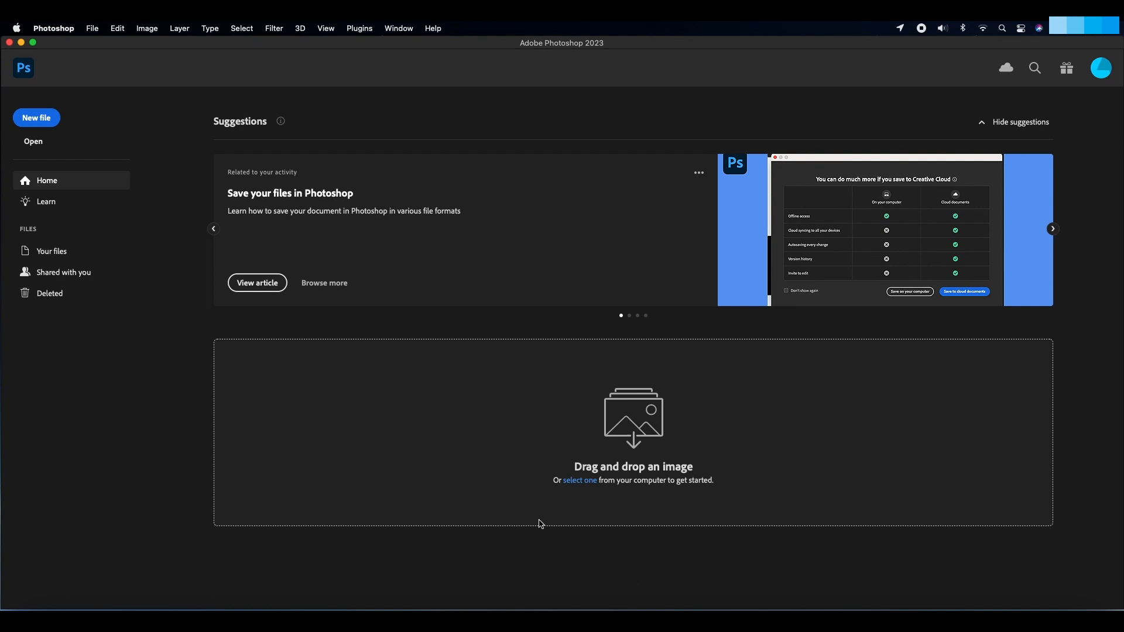
# Step: Create a new A4 document in Photoshop using the International Paper document type, at 300 pixels/inch in RGB Color
pyautogui.click(45, 124)
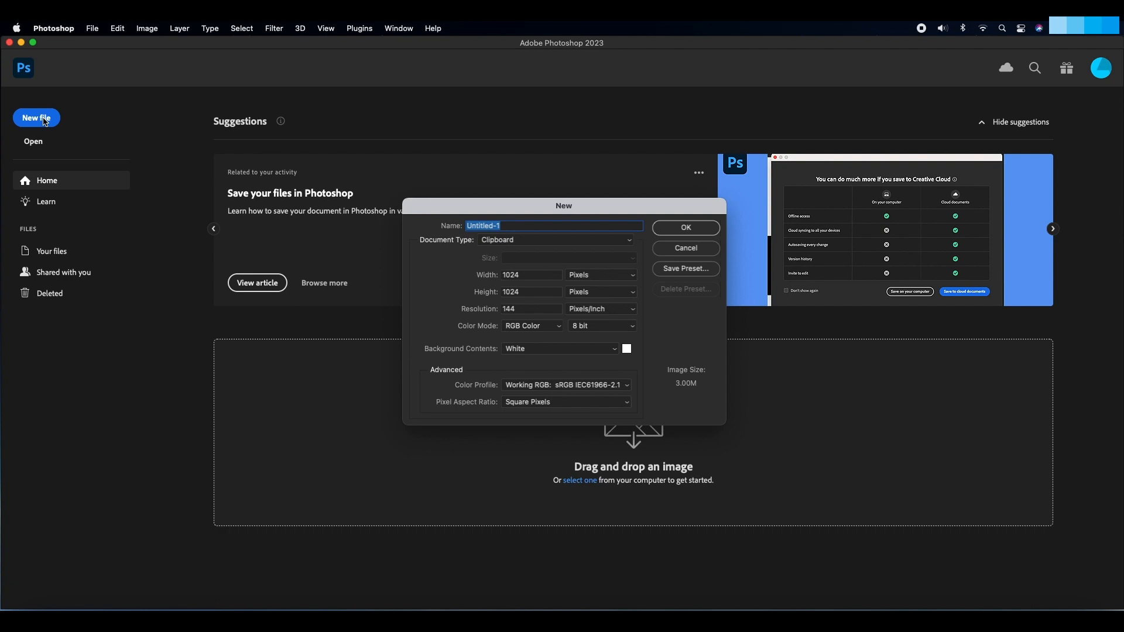
pyautogui.click(532, 244)
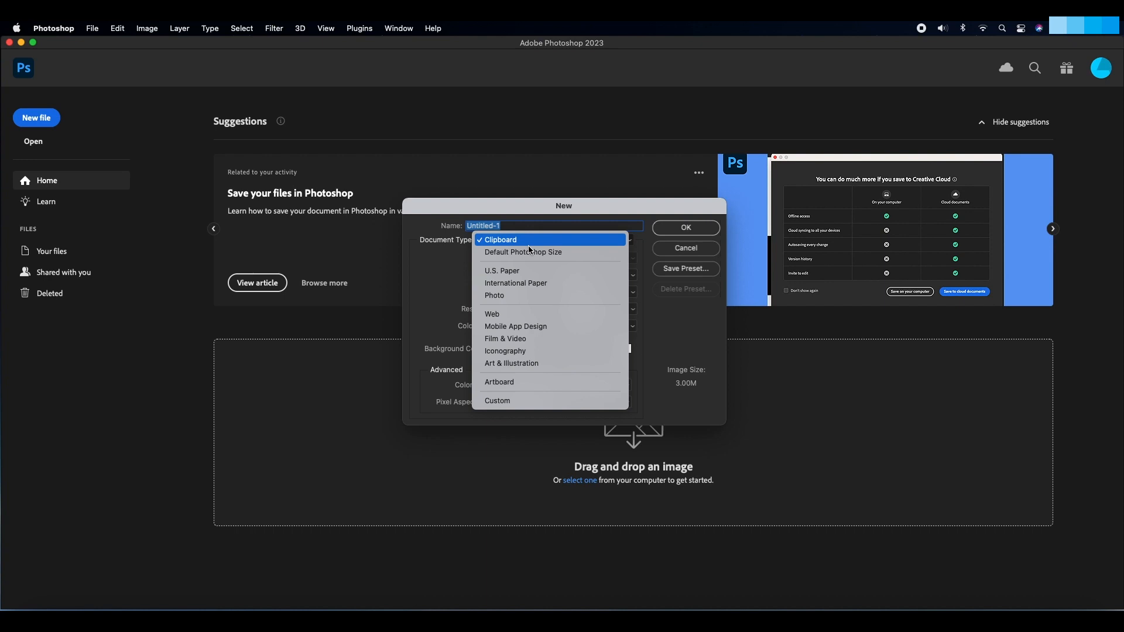
pyautogui.click(525, 283)
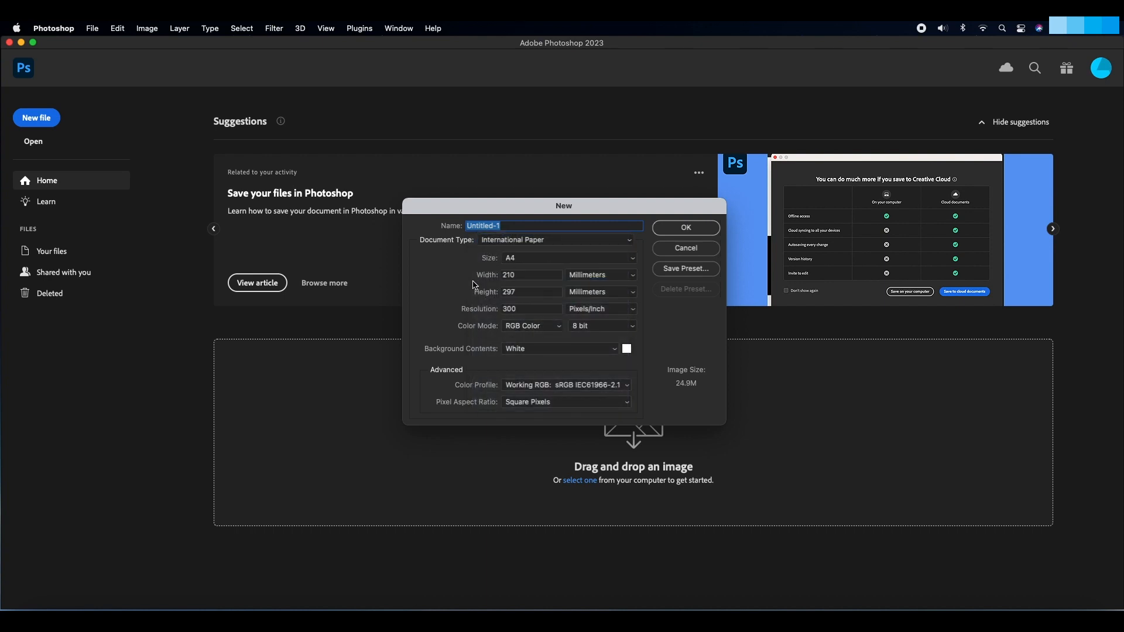
pyautogui.click(667, 231)
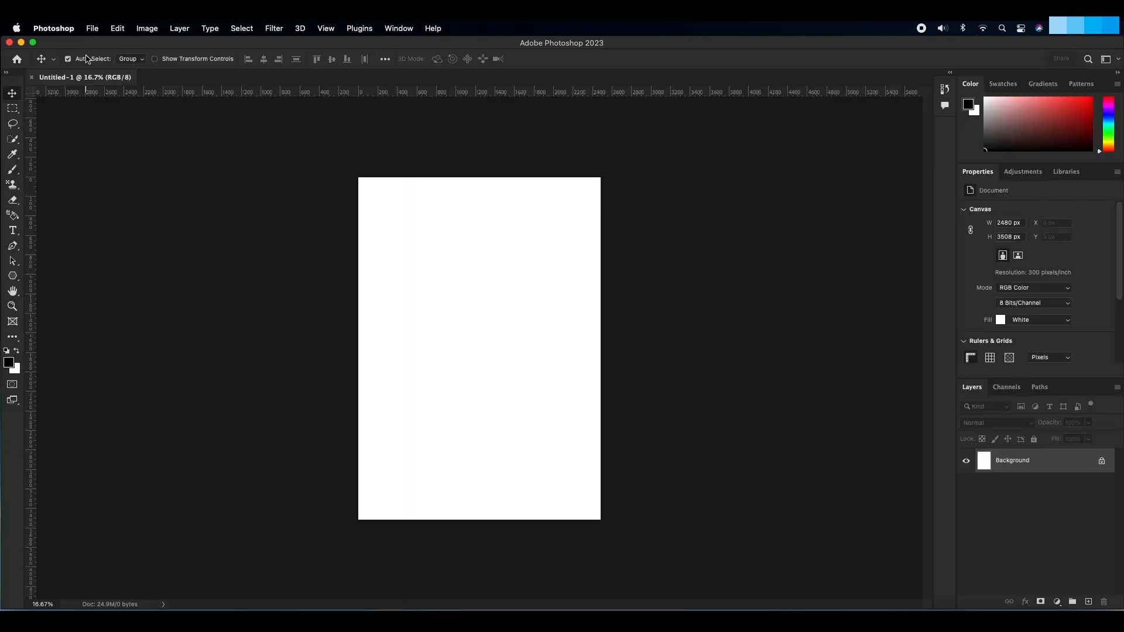
# Step: Save the new document to the Desktop in Photoshop format as grunge_movie_poster.psd
pyautogui.click(92, 29)
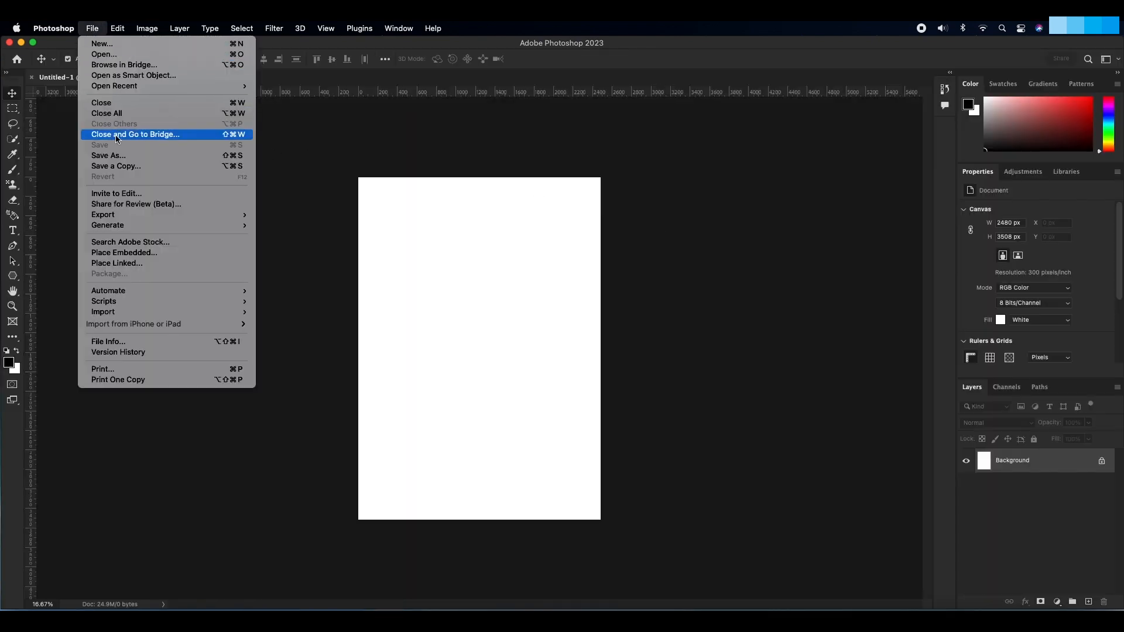
pyautogui.click(125, 155)
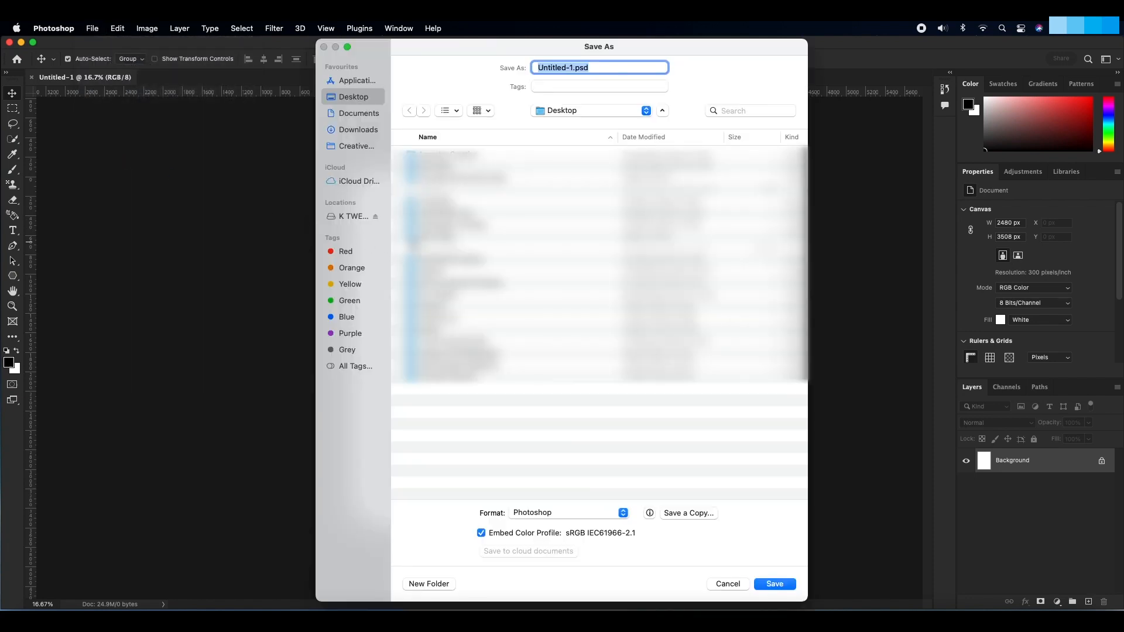
pyautogui.moveTo(574, 65); pyautogui.dragTo(536, 66)
pyautogui.write('grunge_mo')
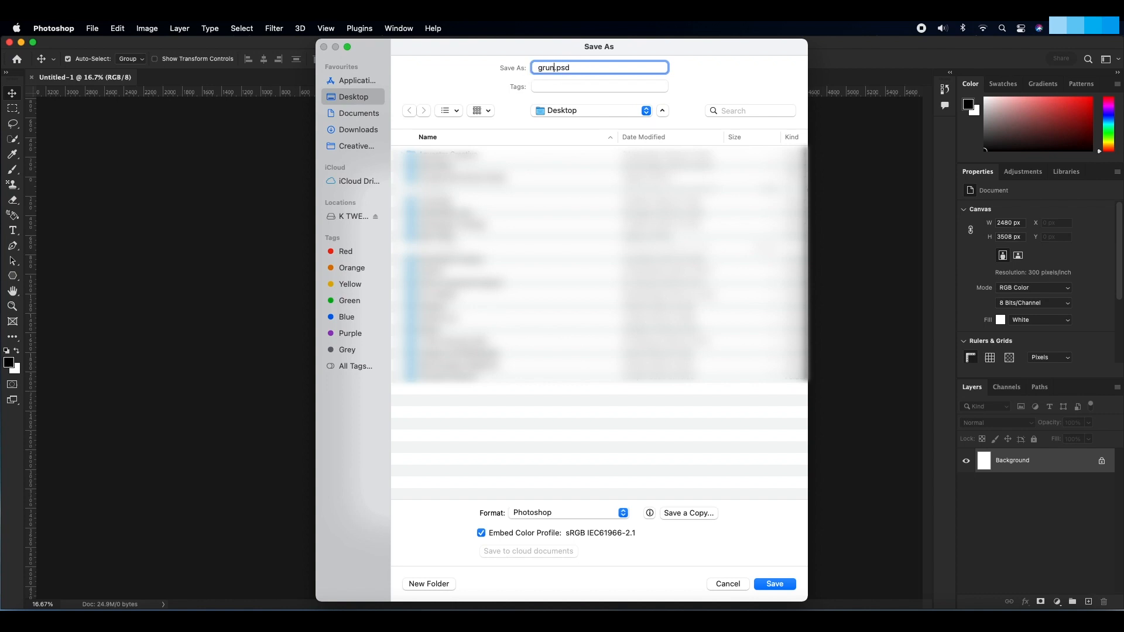
pyautogui.write('vie_poster')
pyautogui.click(773, 584)
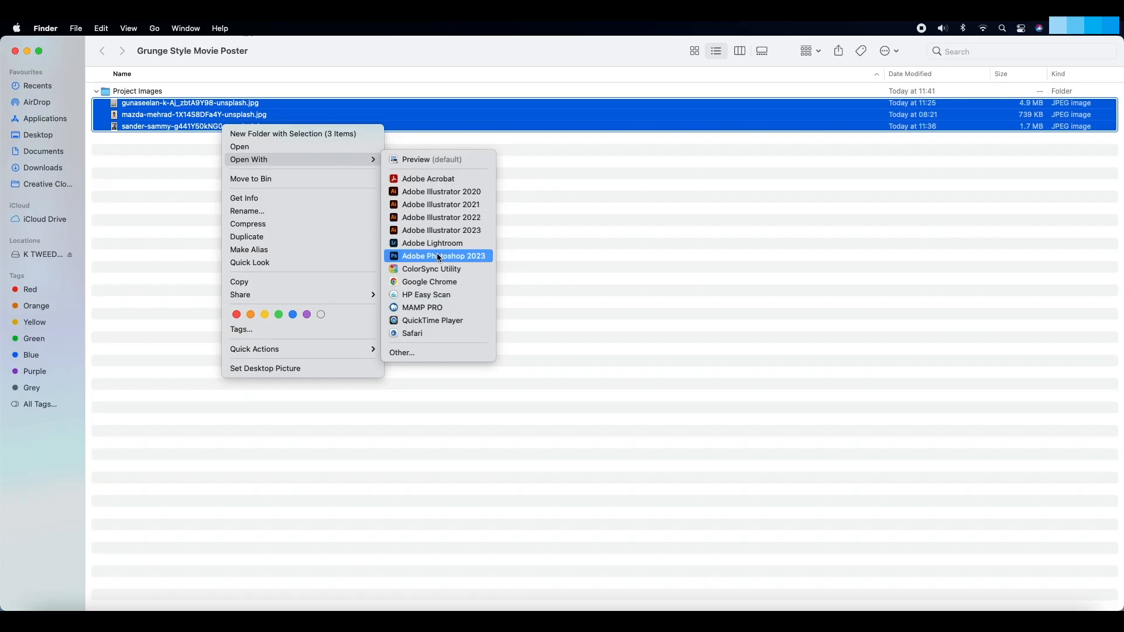
# Step: Open the three selected project images in Adobe Photoshop 2023 and unlock the wall photo's background layer
pyautogui.click(444, 256)
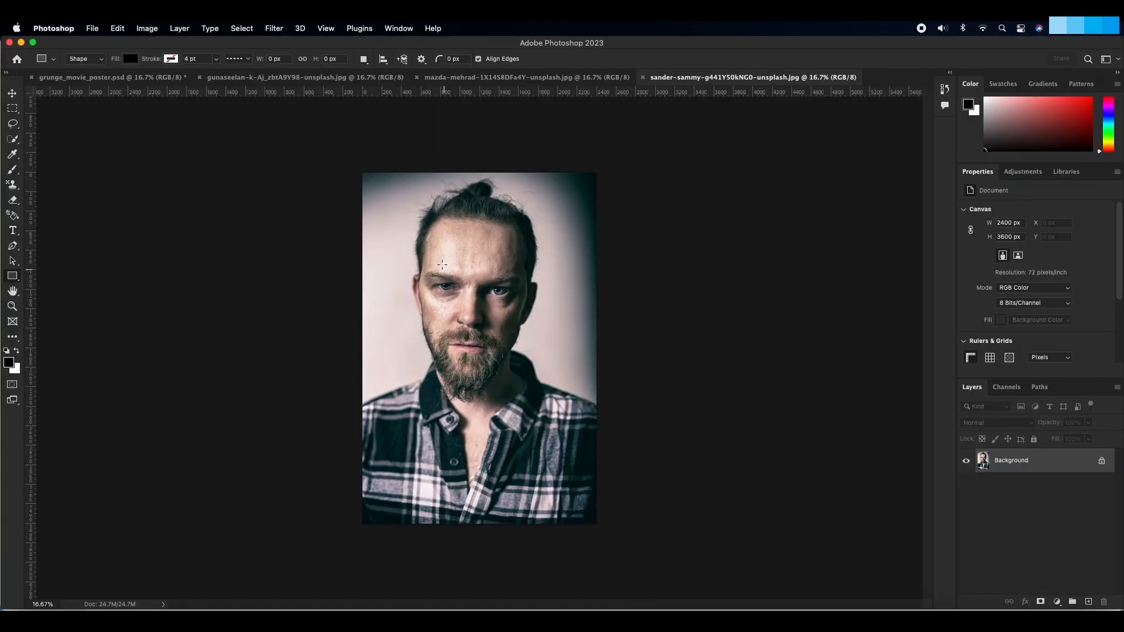
pyautogui.click(304, 78)
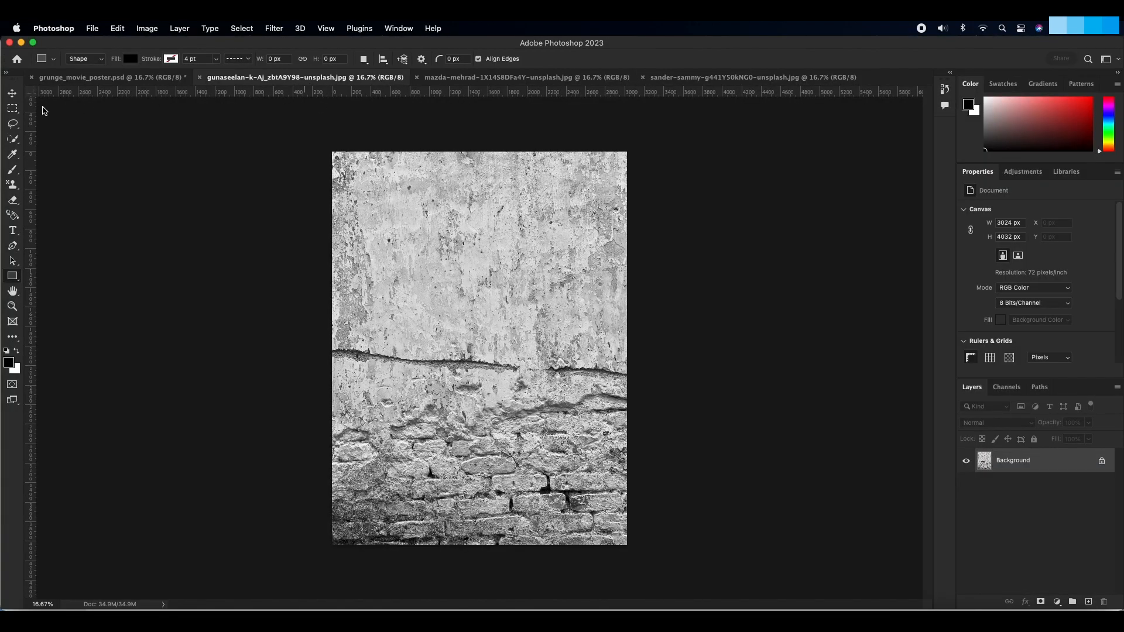
pyautogui.click(13, 95)
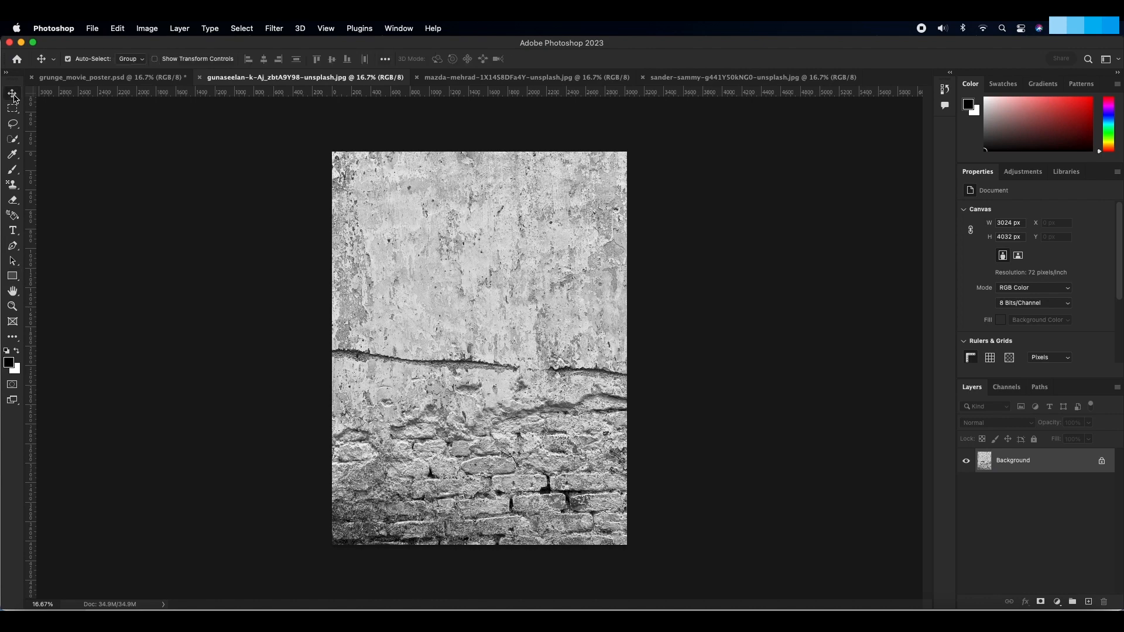
pyautogui.click(1101, 462)
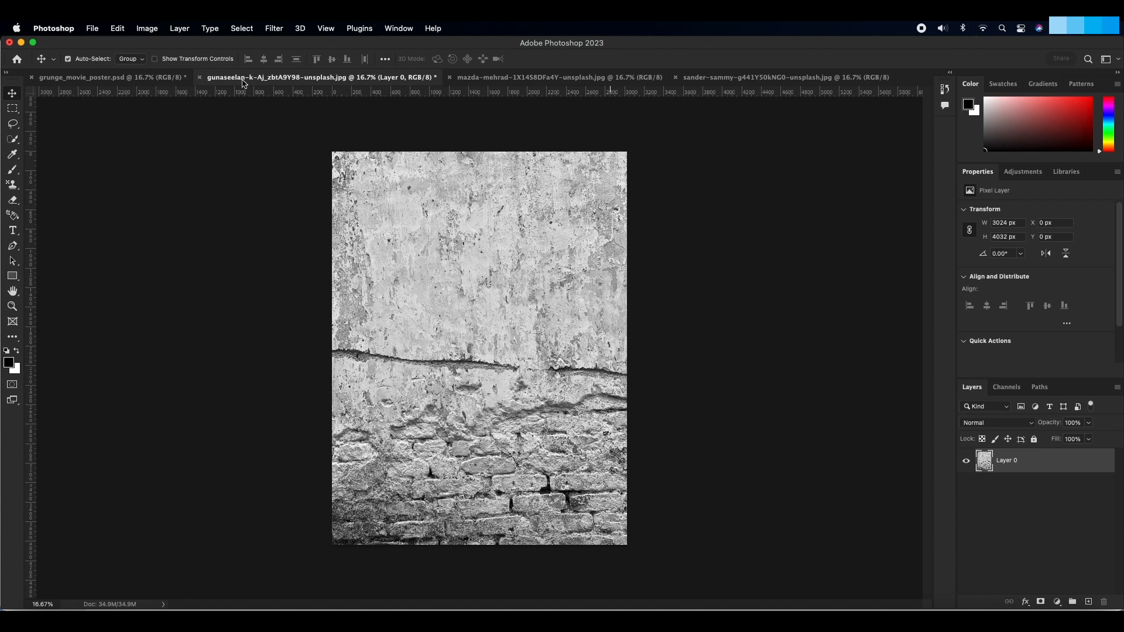
# Step: Float the wall photo's window over the poster document and copy the wall image onto the poster canvas
pyautogui.click(157, 79)
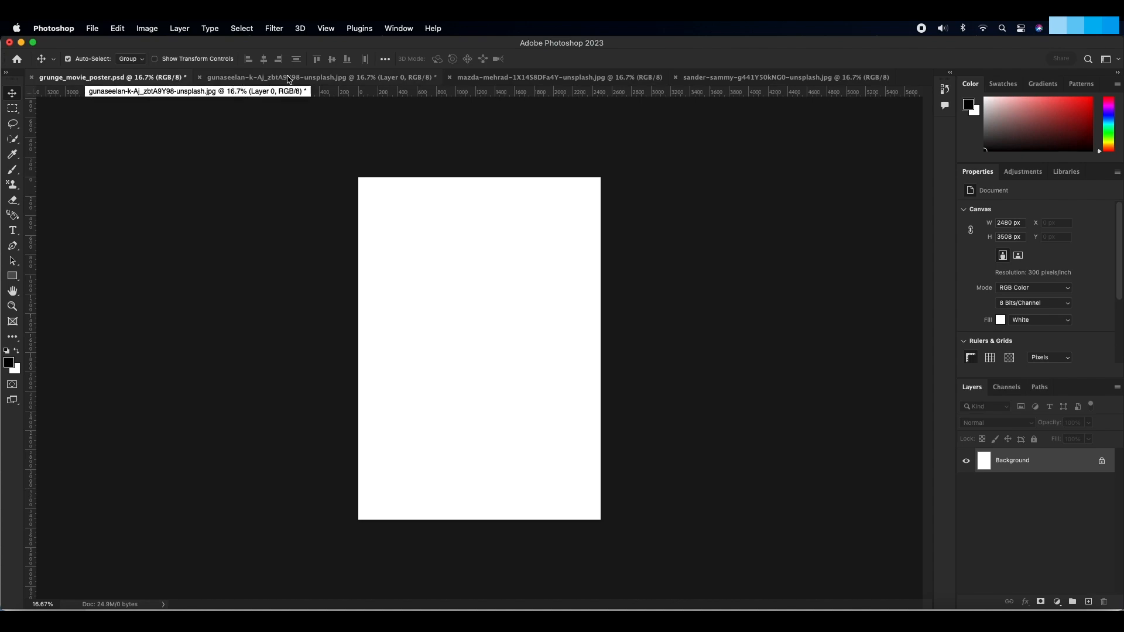
pyautogui.moveTo(288, 78); pyautogui.dragTo(530, 117)
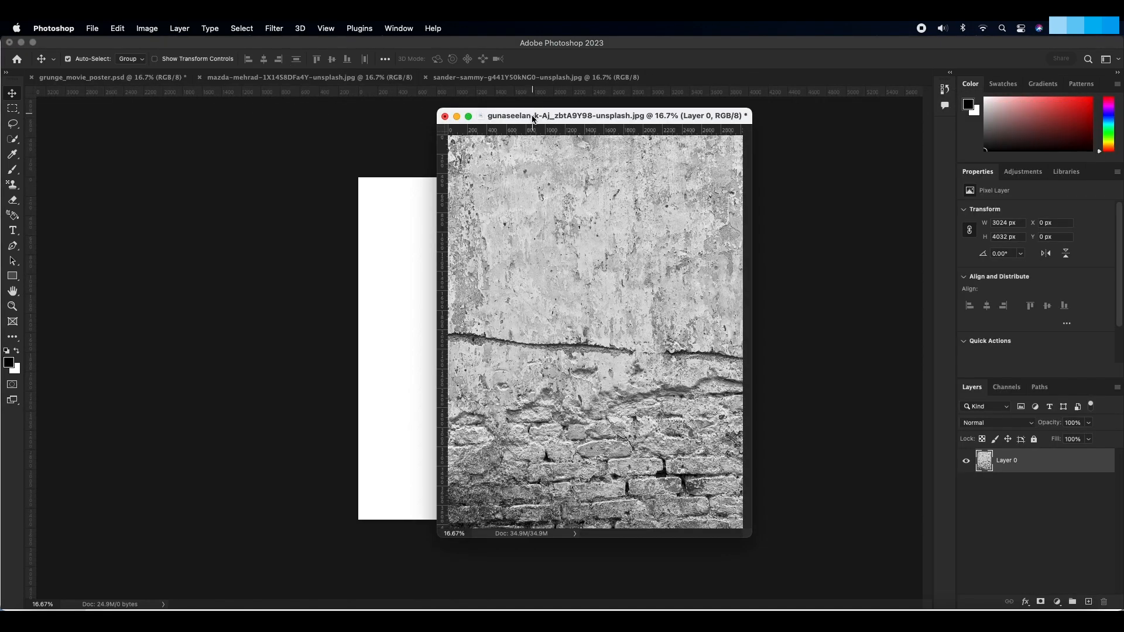
pyautogui.moveTo(526, 246); pyautogui.dragTo(393, 257)
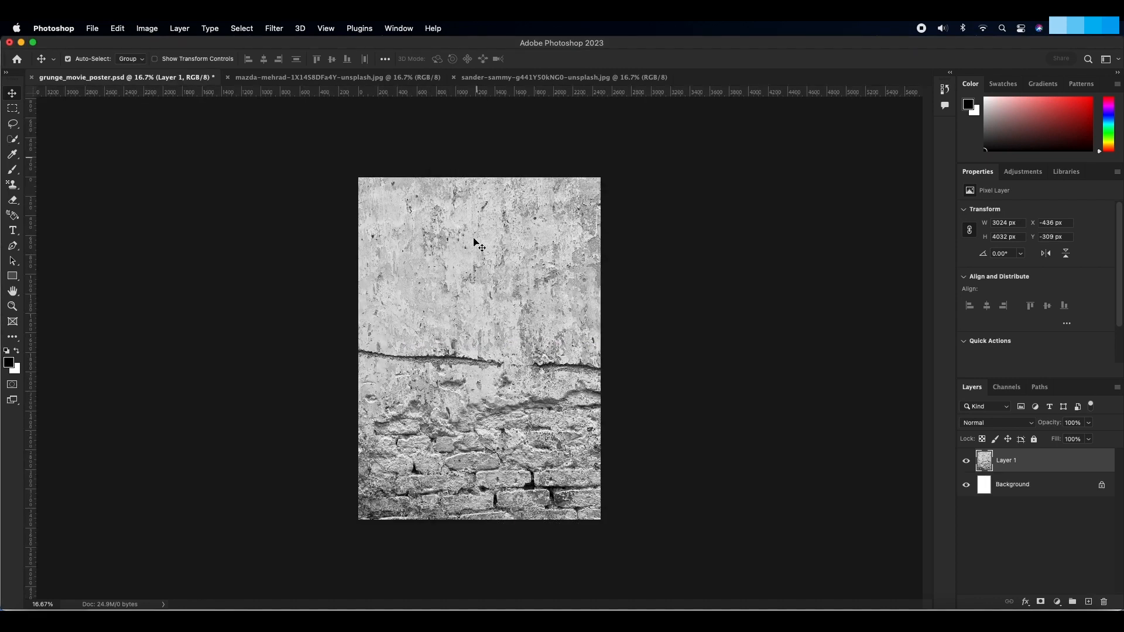
# Step: Scale the wall layer to 88.10% with Free Transform and centre it horizontally over the canvas, aligned to the top edge
pyautogui.press('z')
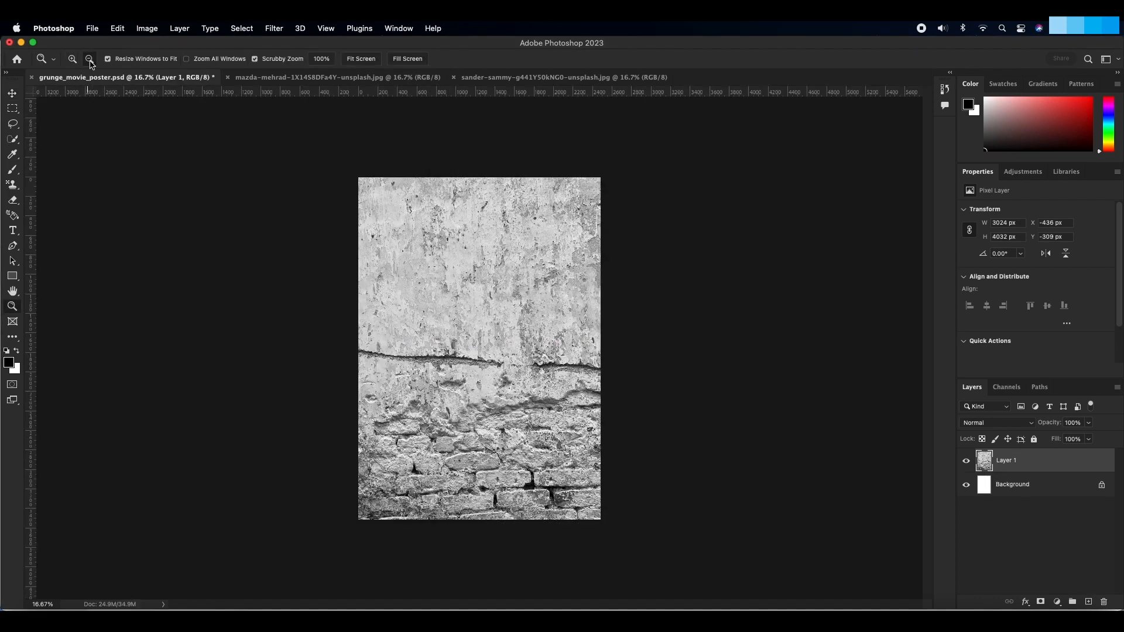
pyautogui.keyDown('alt'); pyautogui.click(277, 338); pyautogui.keyUp('alt')
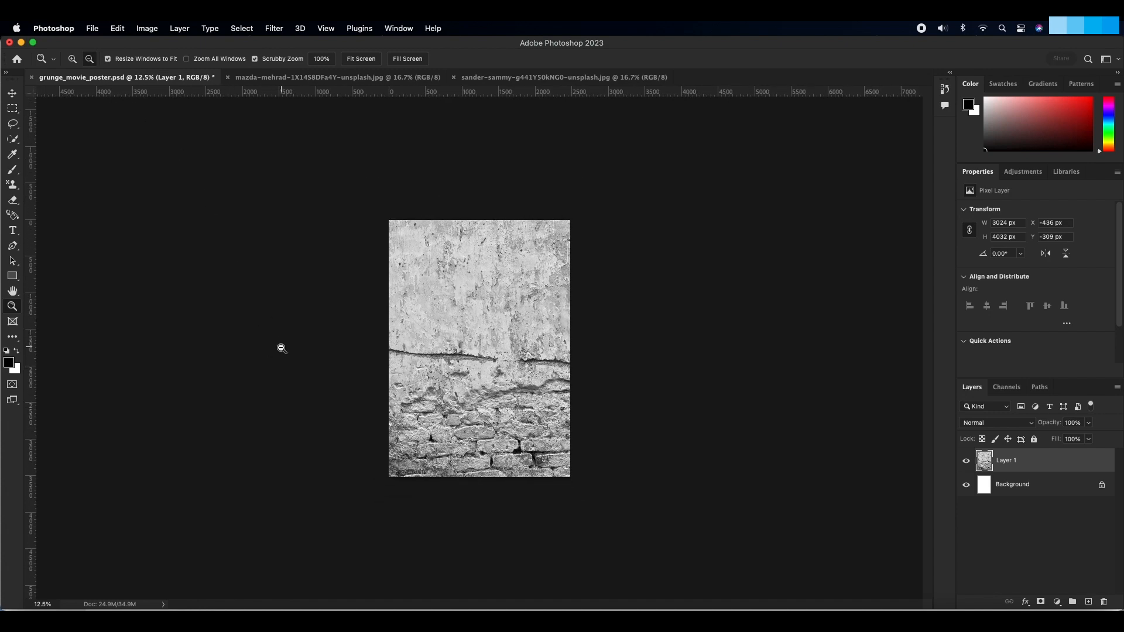
pyautogui.press('super+t')
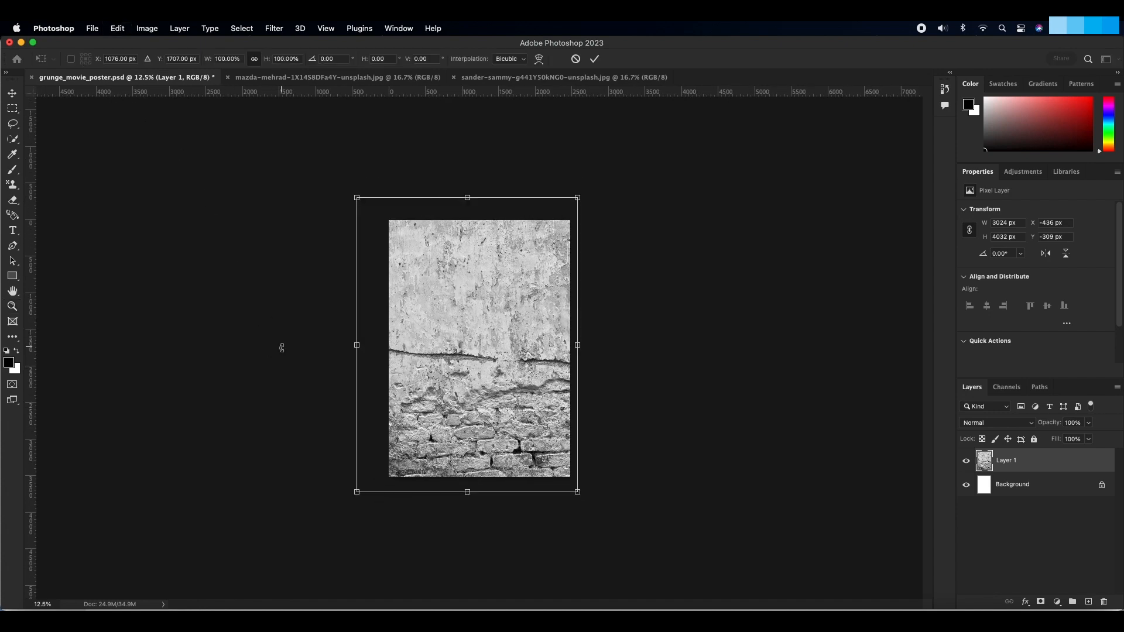
pyautogui.moveTo(356, 198); pyautogui.dragTo(376, 219)
pyautogui.moveTo(377, 489); pyautogui.dragTo(384, 479)
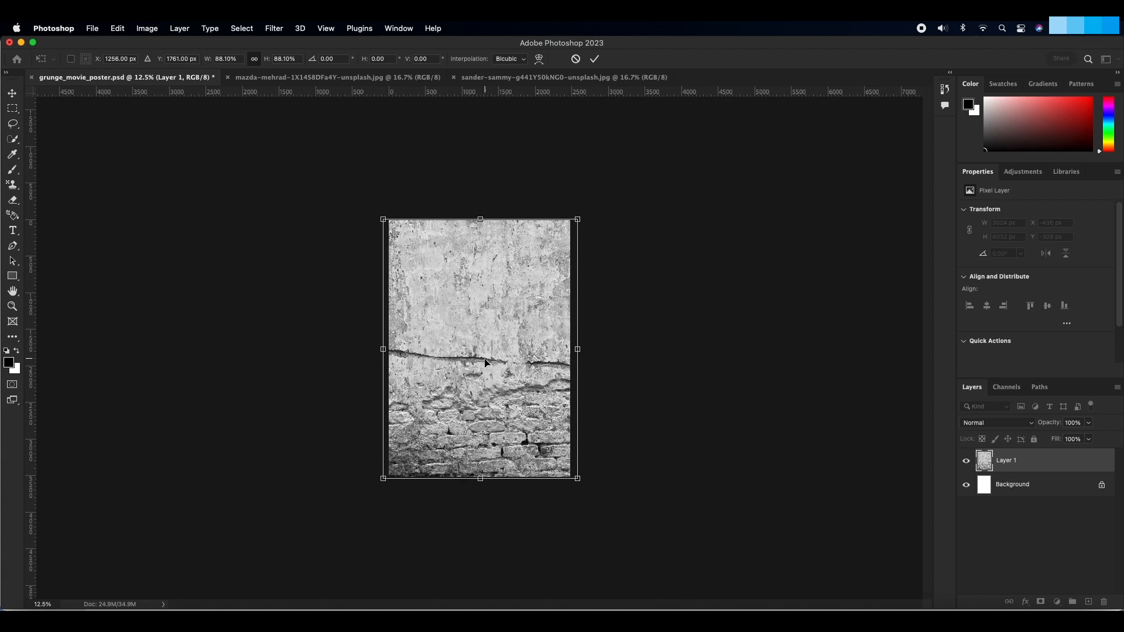
pyautogui.moveTo(485, 363); pyautogui.dragTo(485, 363)
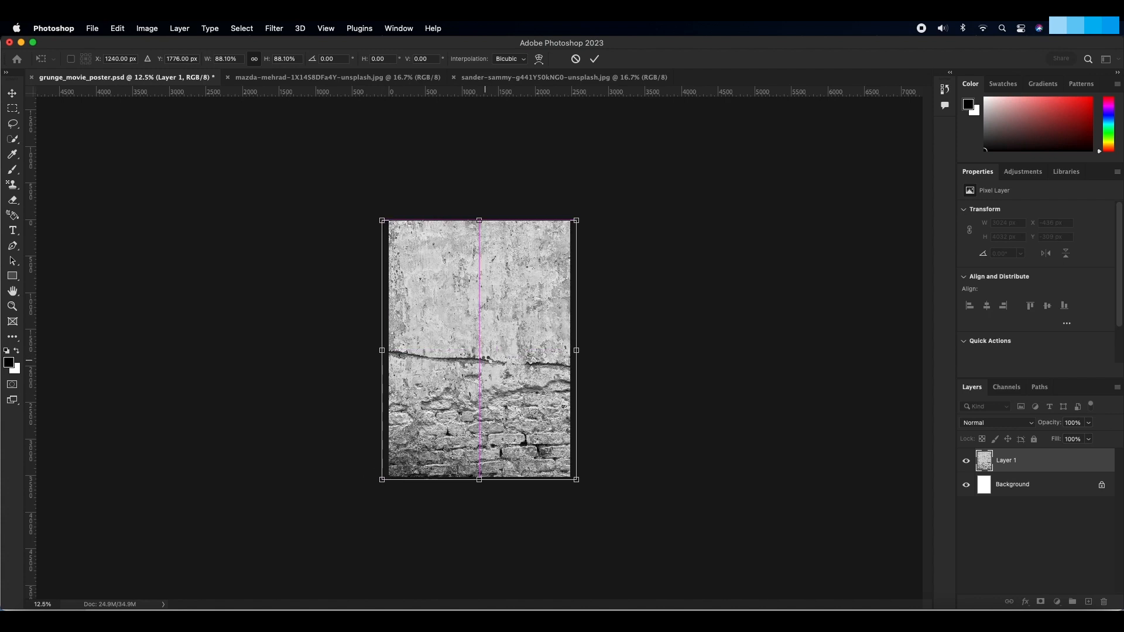
pyautogui.press('Return')
# Step: Rename the wall layer as Wall Texture
pyautogui.press('z')
pyautogui.doubleClick(1006, 461)
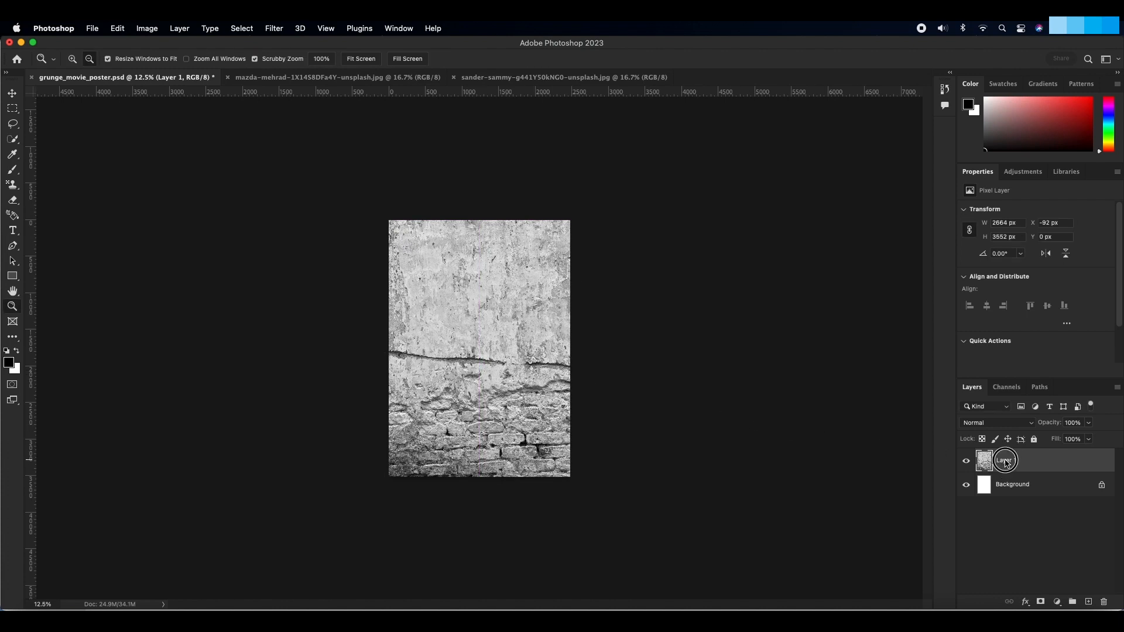
pyautogui.write('Wall Texture')
pyautogui.press('Return')
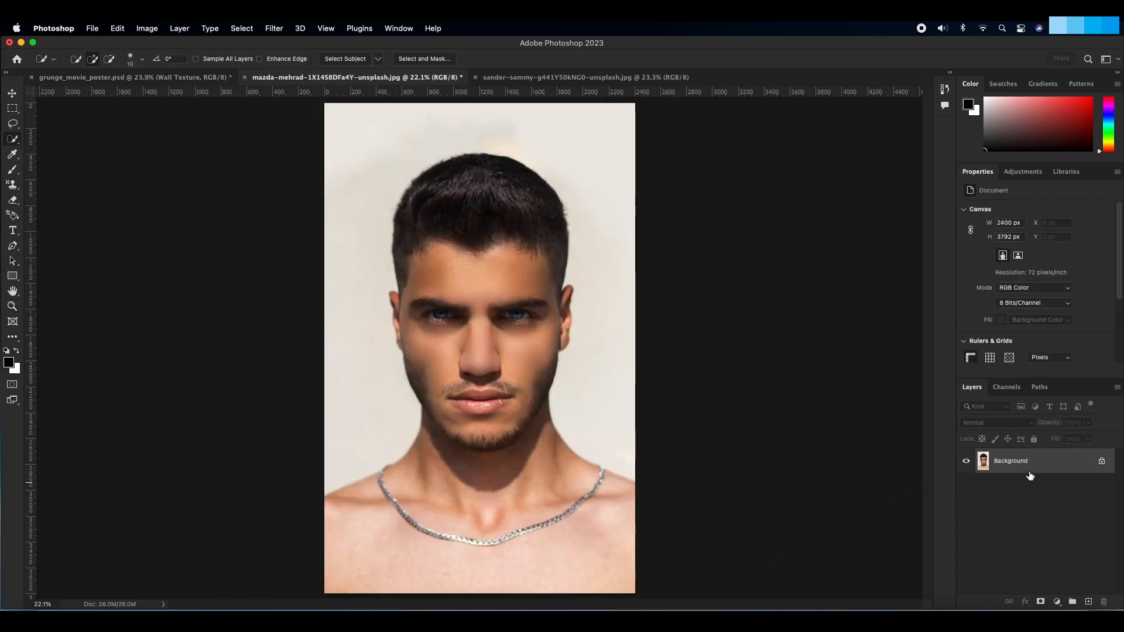
# Step: Unlock the background layer of the dark-haired man's portrait and check the Quick Selection brush settings
pyautogui.click(1101, 461)
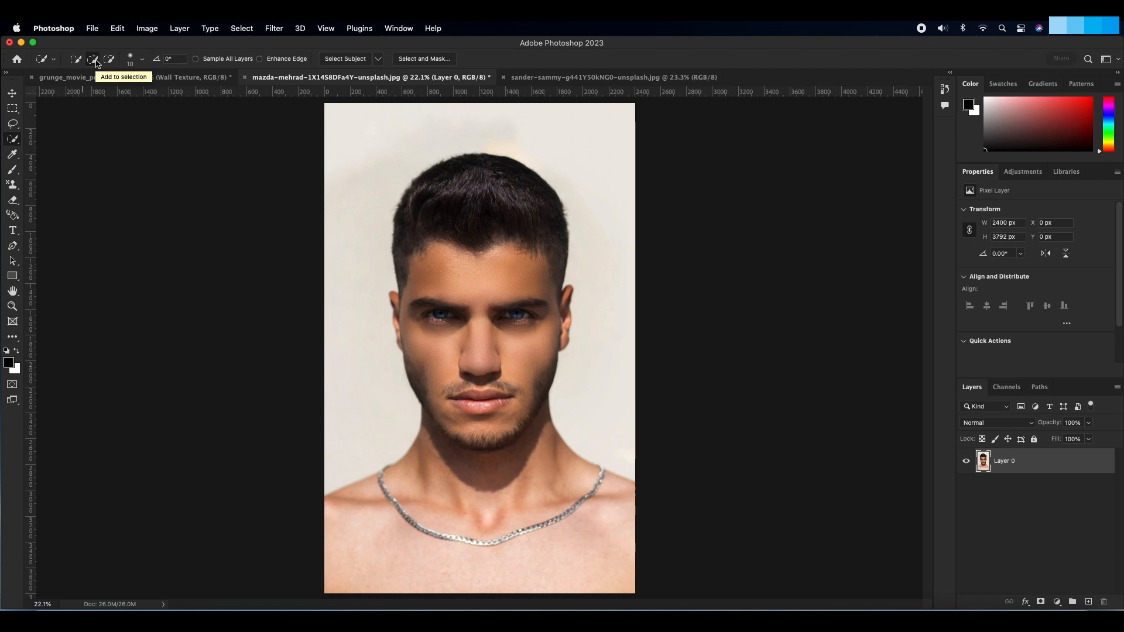
pyautogui.click(142, 59)
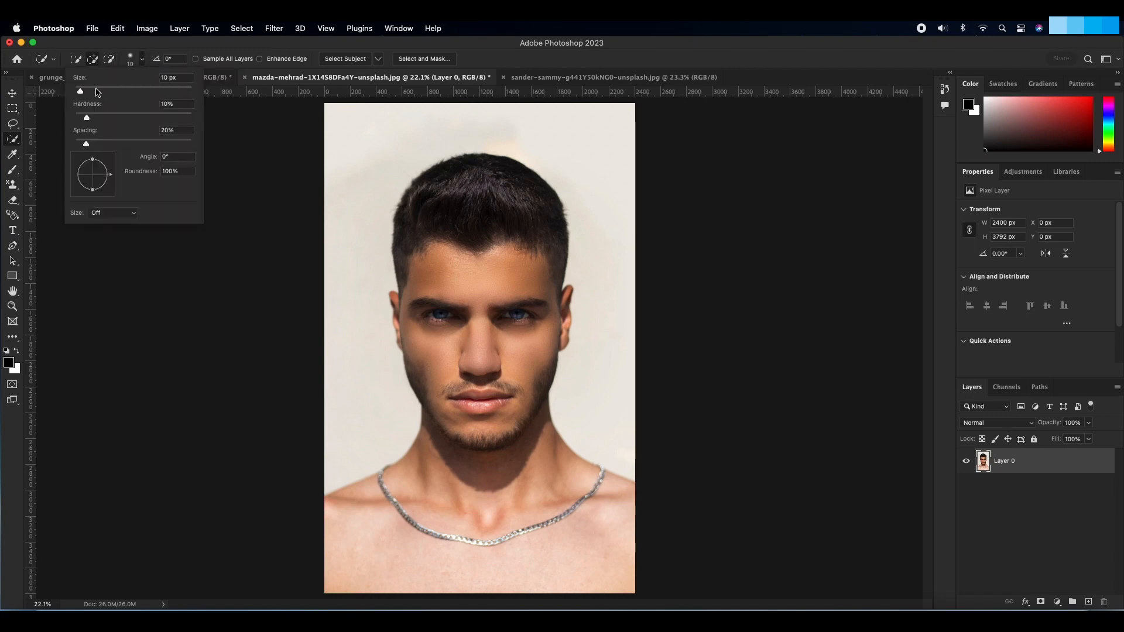
pyautogui.press('Escape')
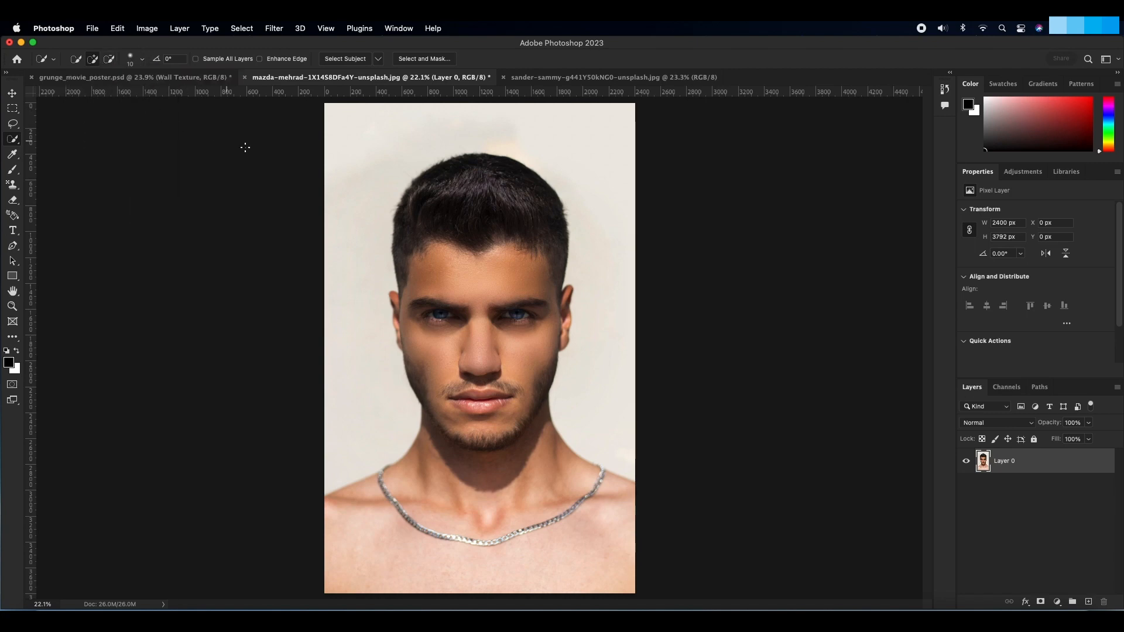
# Step: Select the man's head with Quick Selection, subtract the neck below the jawline, and check the selection in Quick Mask mode
pyautogui.moveTo(417, 212)
pyautogui.mouseDown()
pyautogui.moveTo(440, 181)
pyautogui.moveTo(496, 164)
pyautogui.moveTo(544, 225)
pyautogui.moveTo(542, 289)
pyautogui.moveTo(562, 340)
pyautogui.moveTo(436, 336)
pyautogui.moveTo(465, 416)
pyautogui.moveTo(477, 398)
pyautogui.moveTo(507, 401)
pyautogui.moveTo(495, 405)
pyautogui.mouseUp()
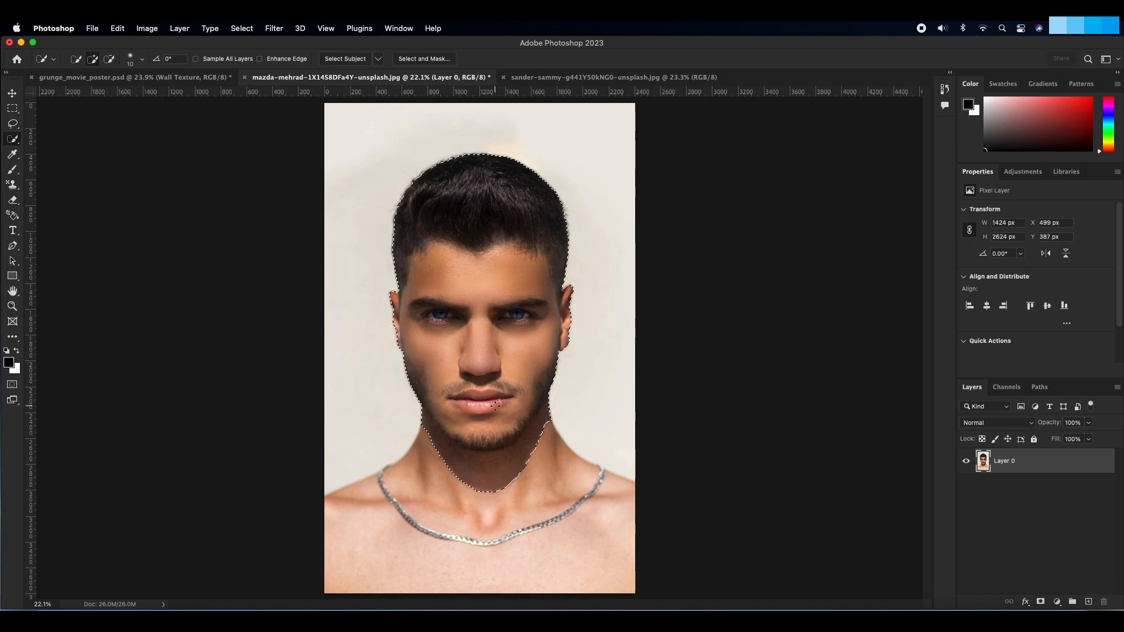
pyautogui.press('z')
pyautogui.click(493, 412)
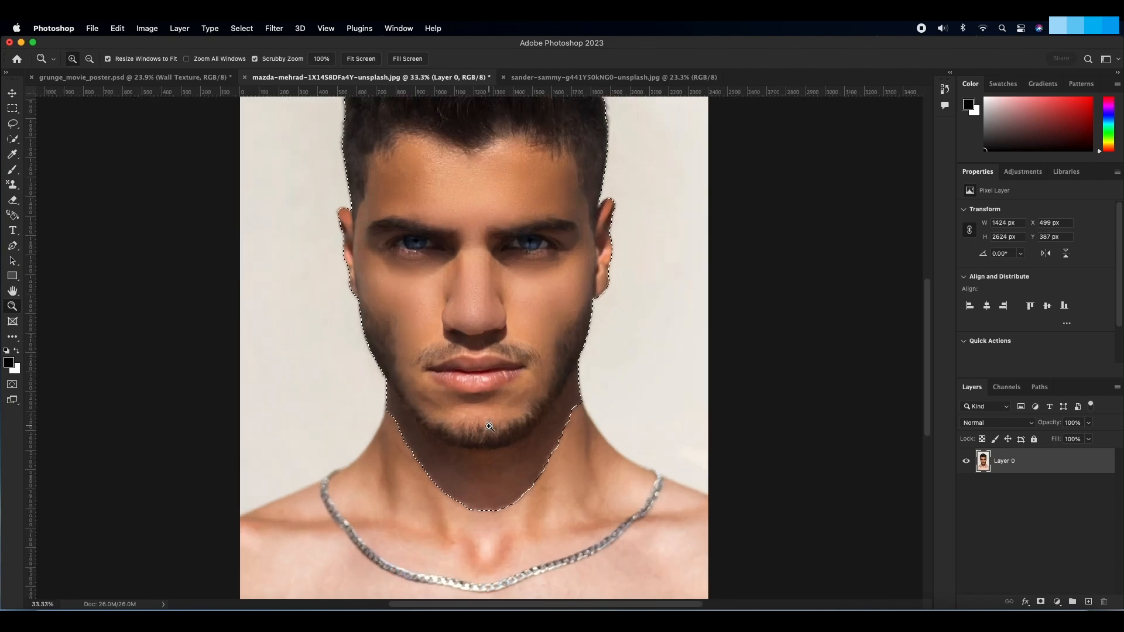
pyautogui.click(490, 422)
pyautogui.press('w')
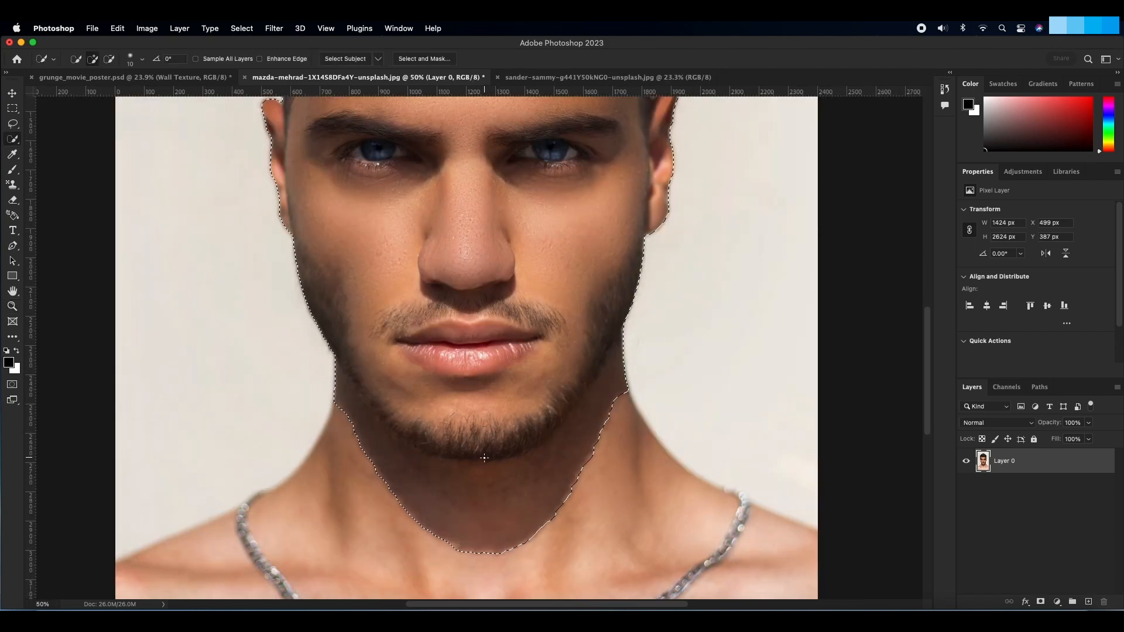
pyautogui.scroll(-3, 486, 457)
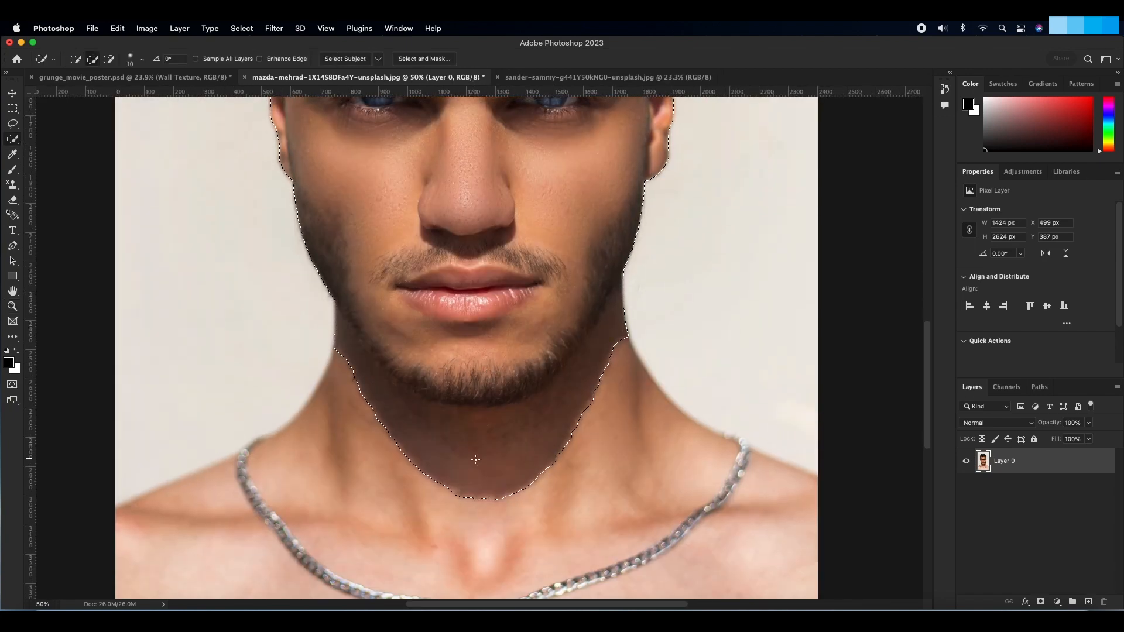
pyautogui.press('alt')
pyautogui.moveTo(474, 470)
pyautogui.mouseDown()
pyautogui.moveTo(422, 466)
pyautogui.moveTo(467, 488)
pyautogui.moveTo(552, 470)
pyautogui.moveTo(503, 494)
pyautogui.moveTo(456, 496)
pyautogui.moveTo(430, 481)
pyautogui.moveTo(535, 494)
pyautogui.moveTo(524, 473)
pyautogui.moveTo(410, 445)
pyautogui.moveTo(354, 369)
pyautogui.moveTo(387, 367)
pyautogui.moveTo(409, 396)
pyautogui.mouseUp()
pyautogui.press('super+0')
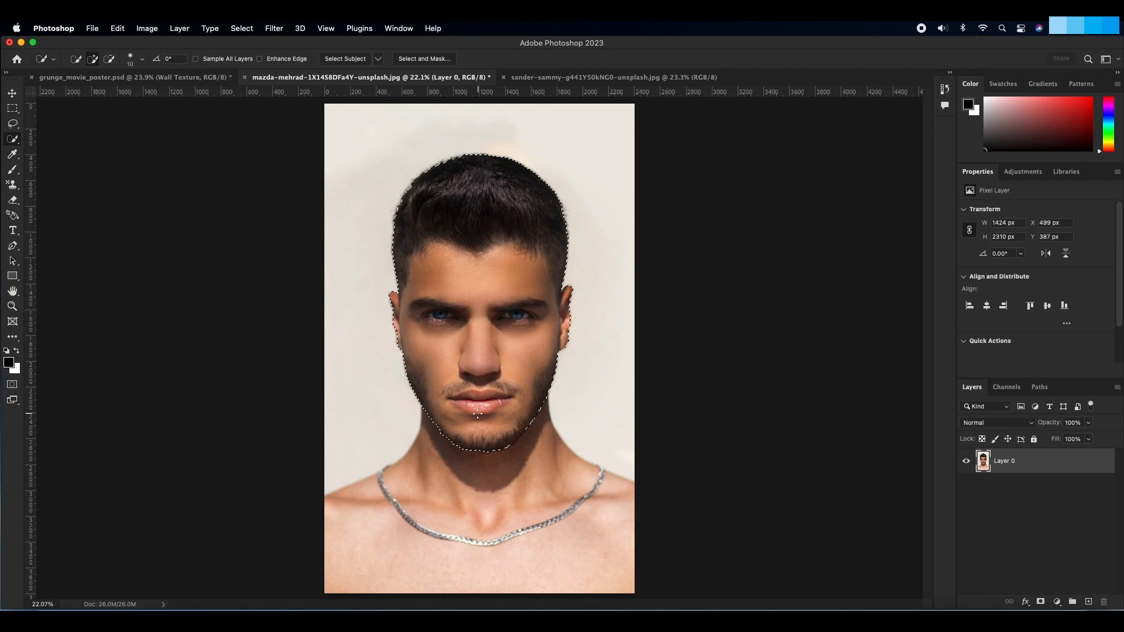
pyautogui.press('q')
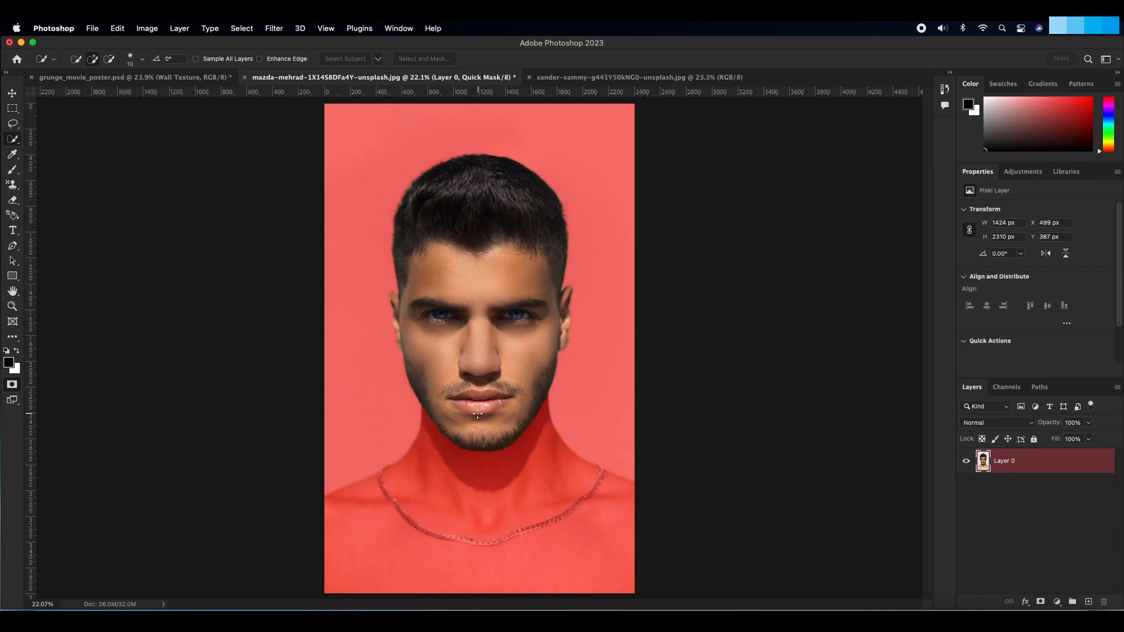
pyautogui.press('q')
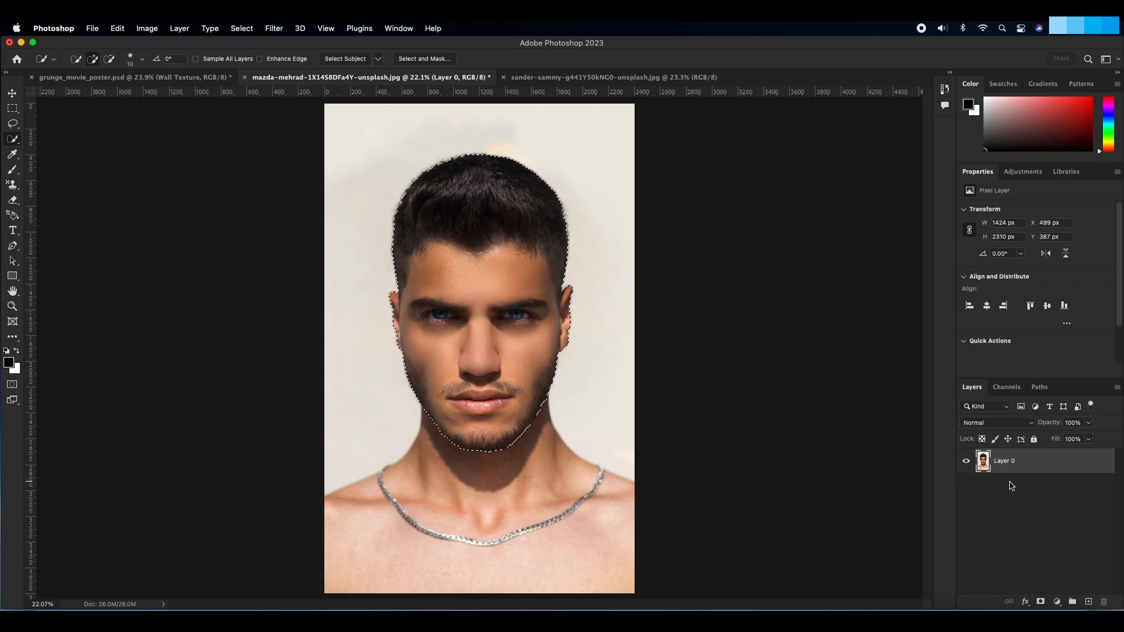
# Step: Copy the selected head to its own layer and convert that layer to a Smart Object
pyautogui.press('super+j')
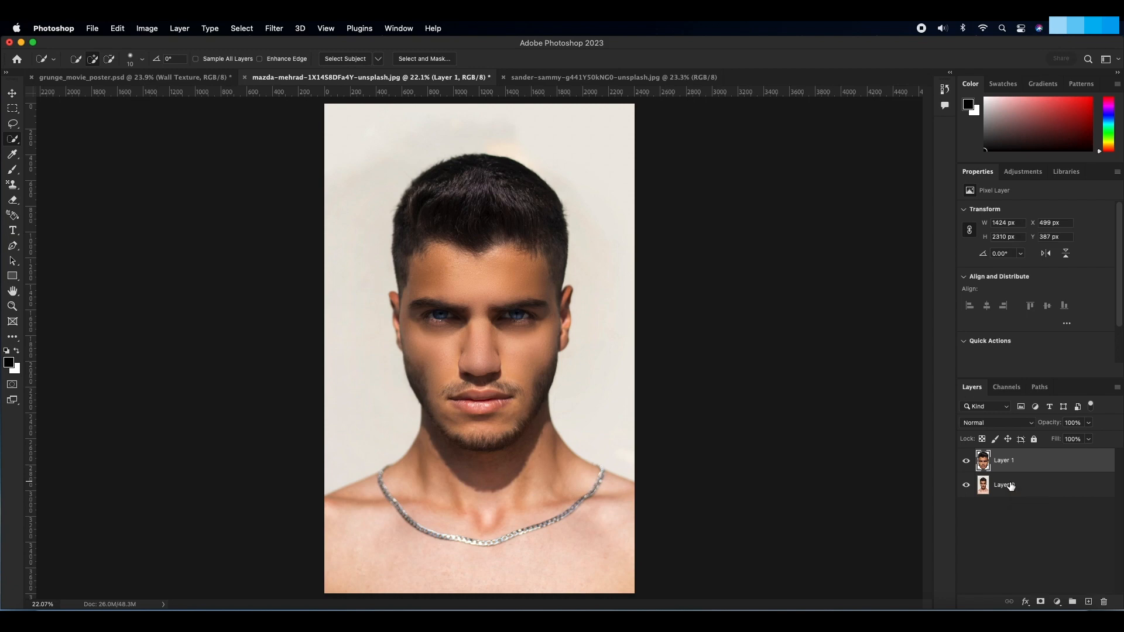
pyautogui.click(1117, 387)
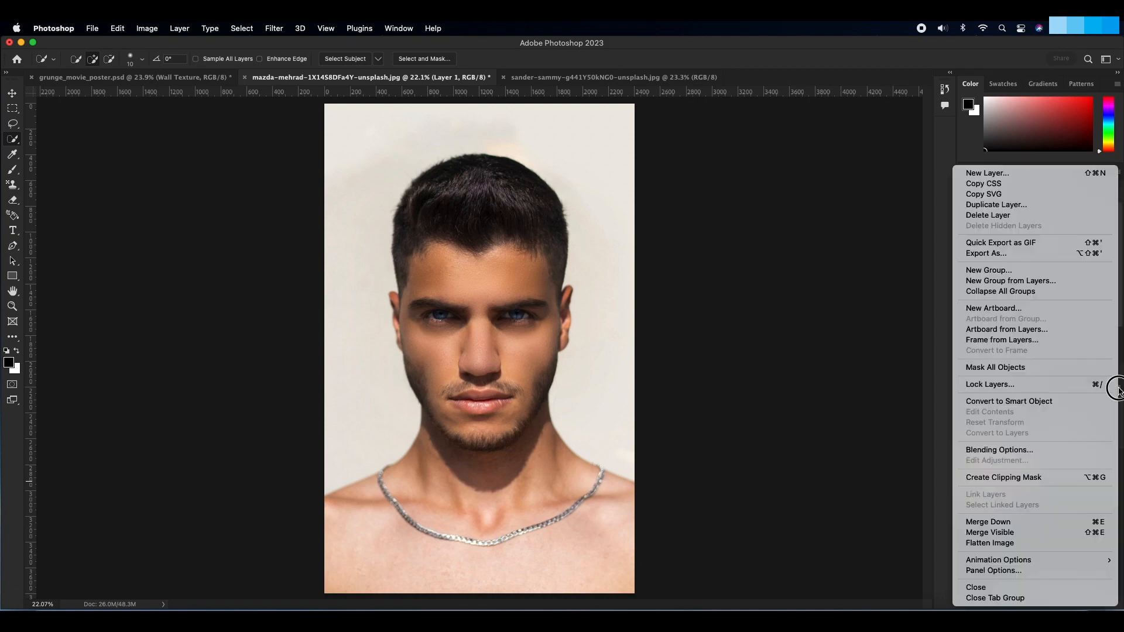
pyautogui.click(1043, 401)
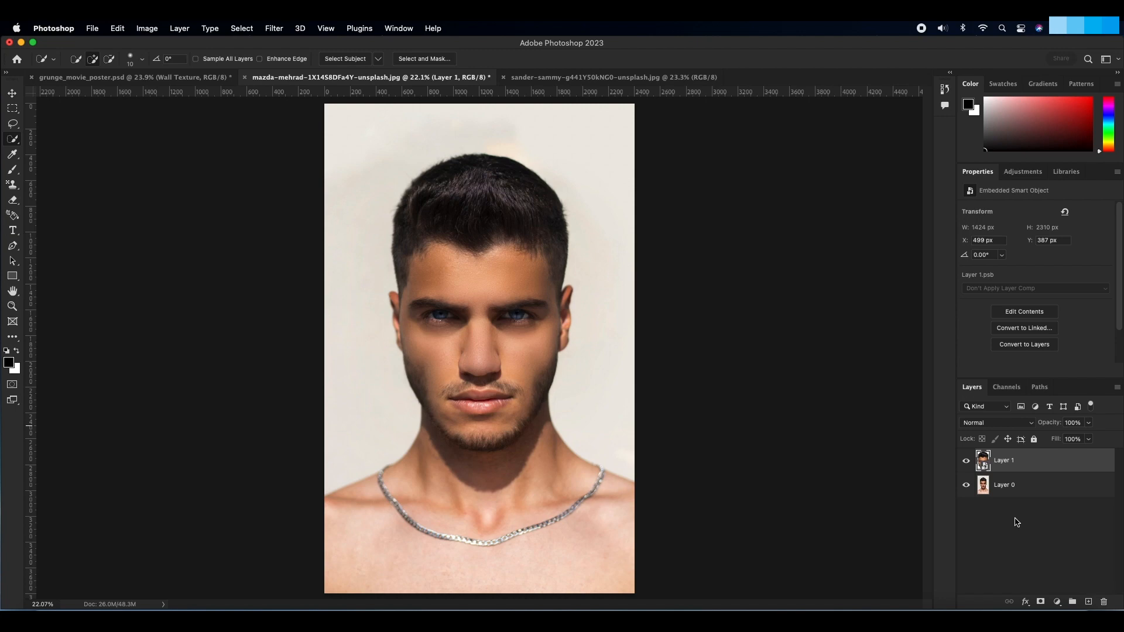
# Step: Apply the Filter Gallery's Stamp filter to the head layer with Light/Dark Balance 17 and Smoothness 10
pyautogui.click(276, 30)
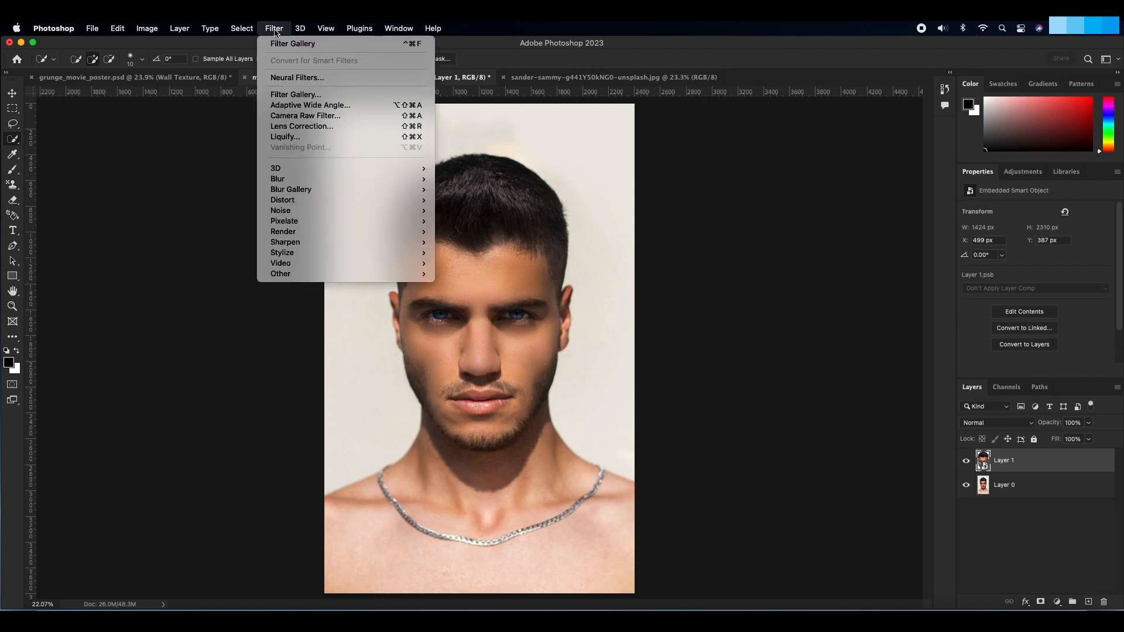
pyautogui.click(309, 96)
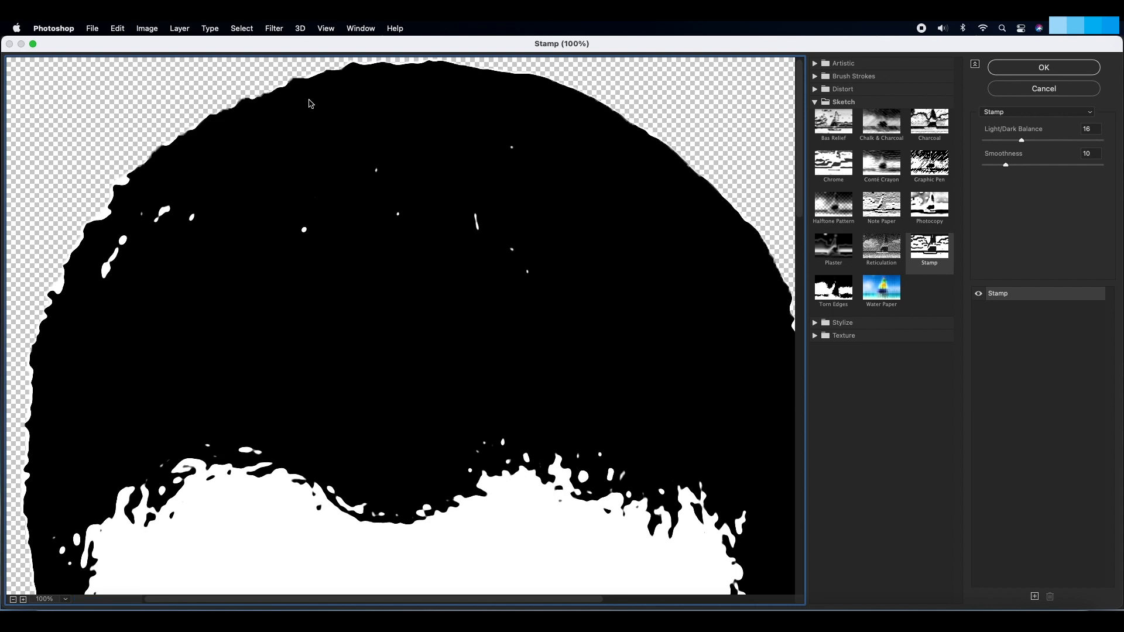
pyautogui.press('alt')
pyautogui.keyDown('alt'); pyautogui.click(393, 312); pyautogui.keyUp('alt')
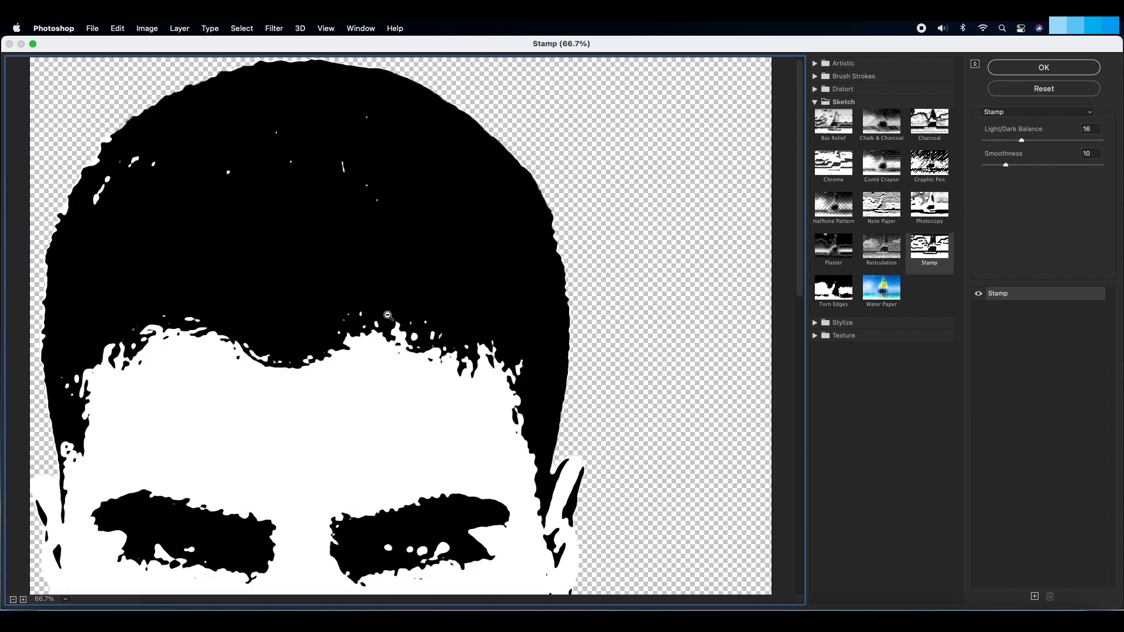
pyautogui.keyDown('alt'); pyautogui.click(296, 319); pyautogui.keyUp('alt')
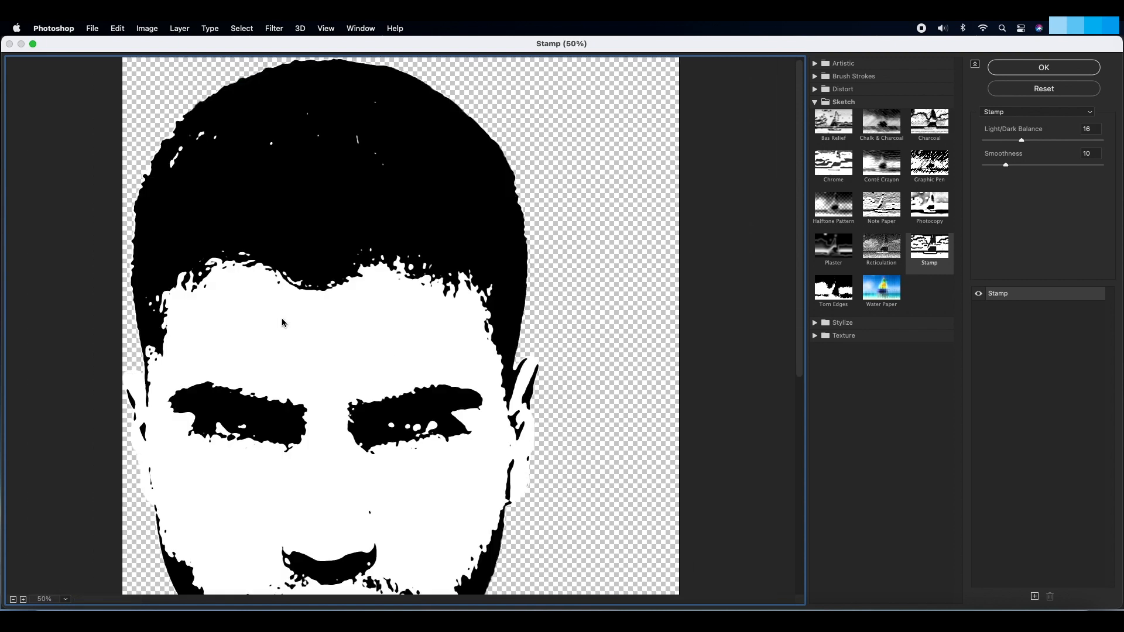
pyautogui.keyDown('alt'); pyautogui.click(282, 321); pyautogui.keyUp('alt')
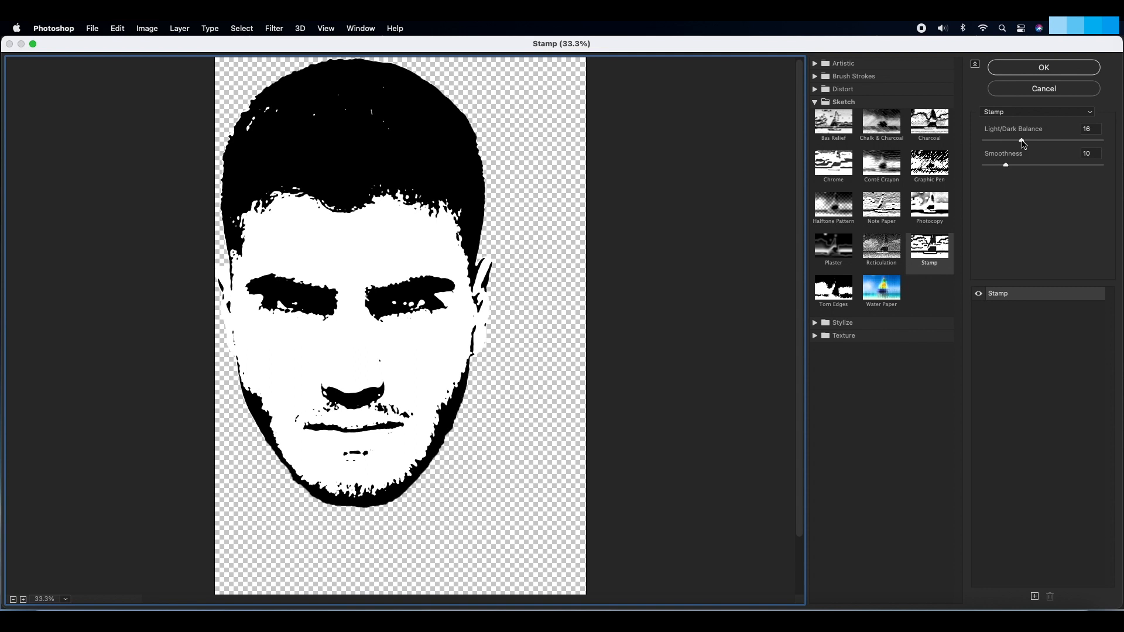
pyautogui.moveTo(1023, 143)
pyautogui.mouseDown()
pyautogui.moveTo(1066, 143)
pyautogui.moveTo(1033, 143)
pyautogui.moveTo(1005, 165)
pyautogui.moveTo(1025, 166)
pyautogui.moveTo(988, 167)
pyautogui.moveTo(1013, 142)
pyautogui.moveTo(1002, 143)
pyautogui.moveTo(1032, 145)
pyautogui.mouseUp()
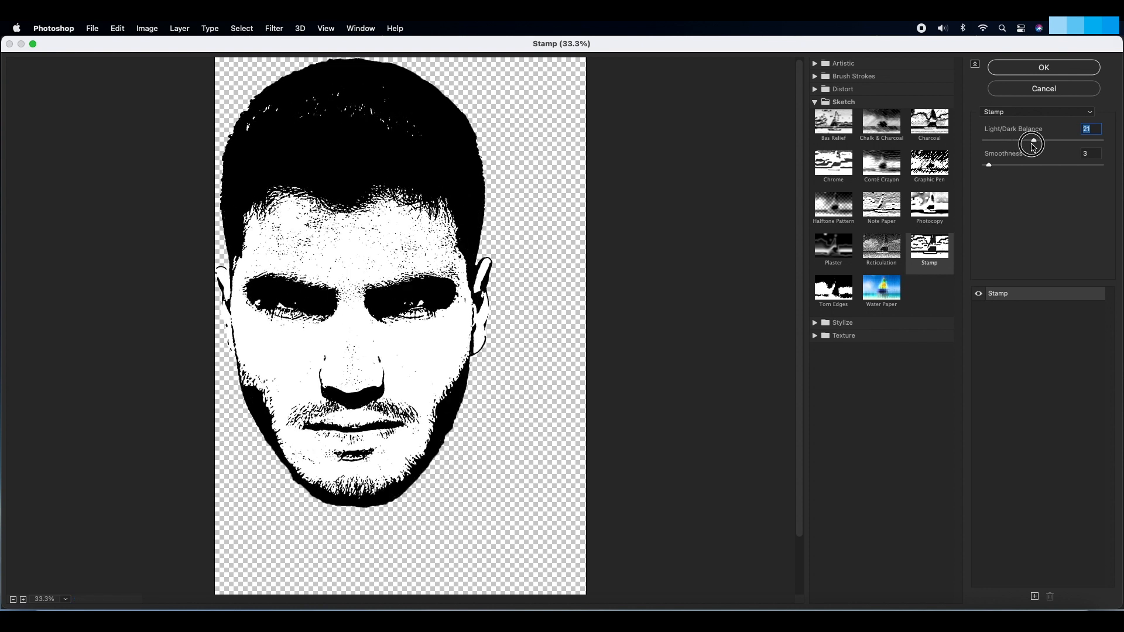
pyautogui.moveTo(1032, 145); pyautogui.dragTo(1024, 146)
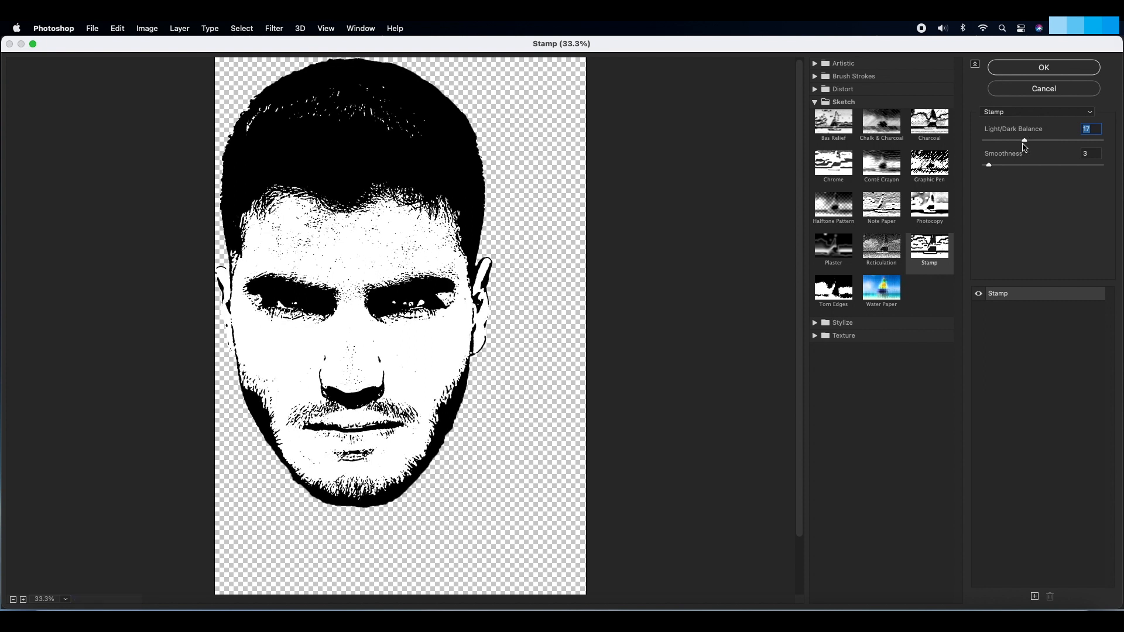
pyautogui.moveTo(989, 165); pyautogui.dragTo(1005, 168)
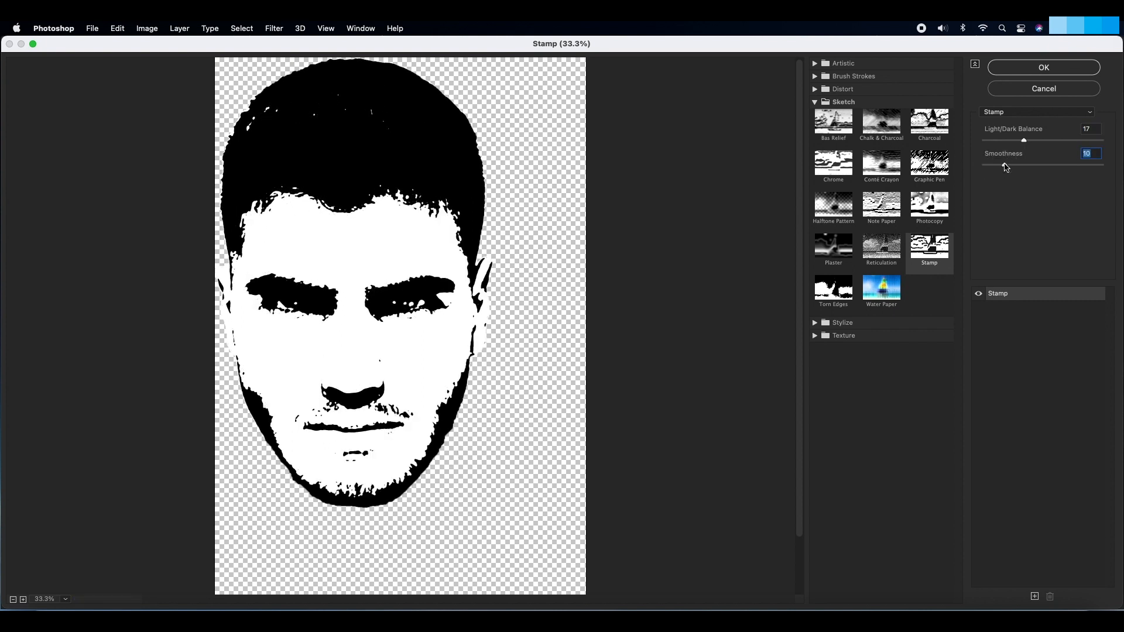
pyautogui.click(1032, 68)
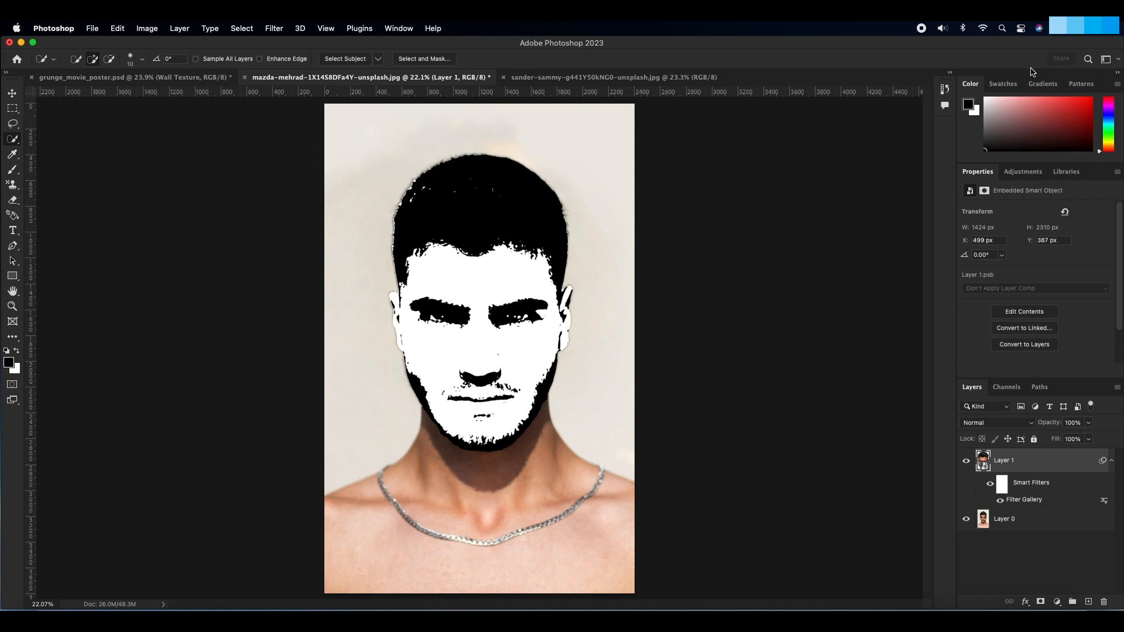
# Step: Duplicate the stamped head layer and set the copy's Stamp filter to Light/Dark Balance 11 and Smoothness 8
pyautogui.press('cmd+j')
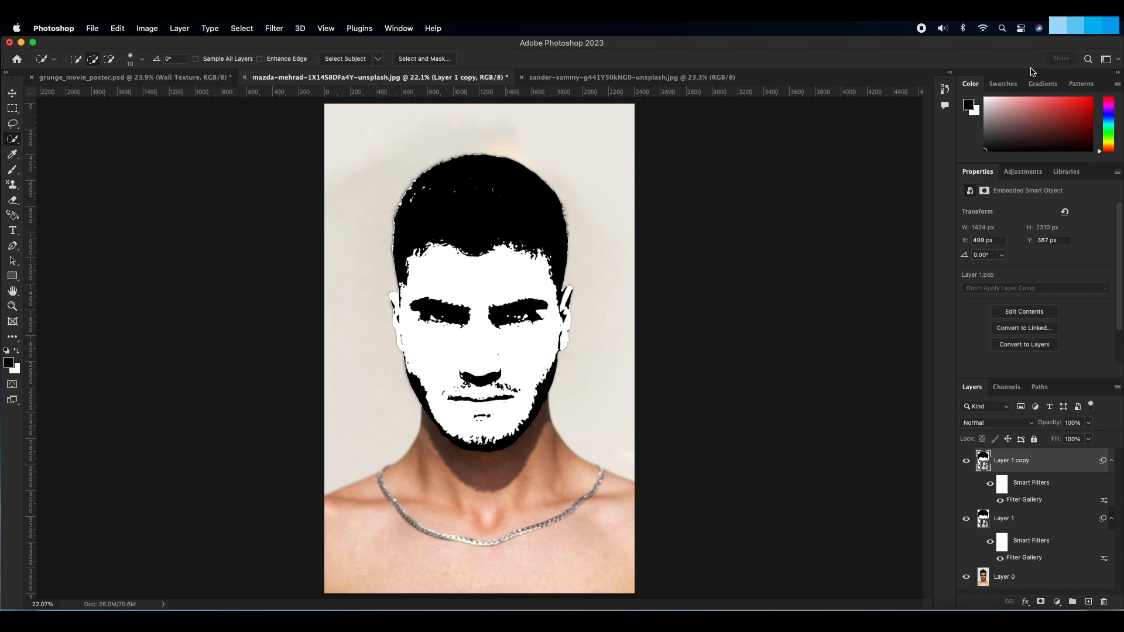
pyautogui.doubleClick(1030, 500)
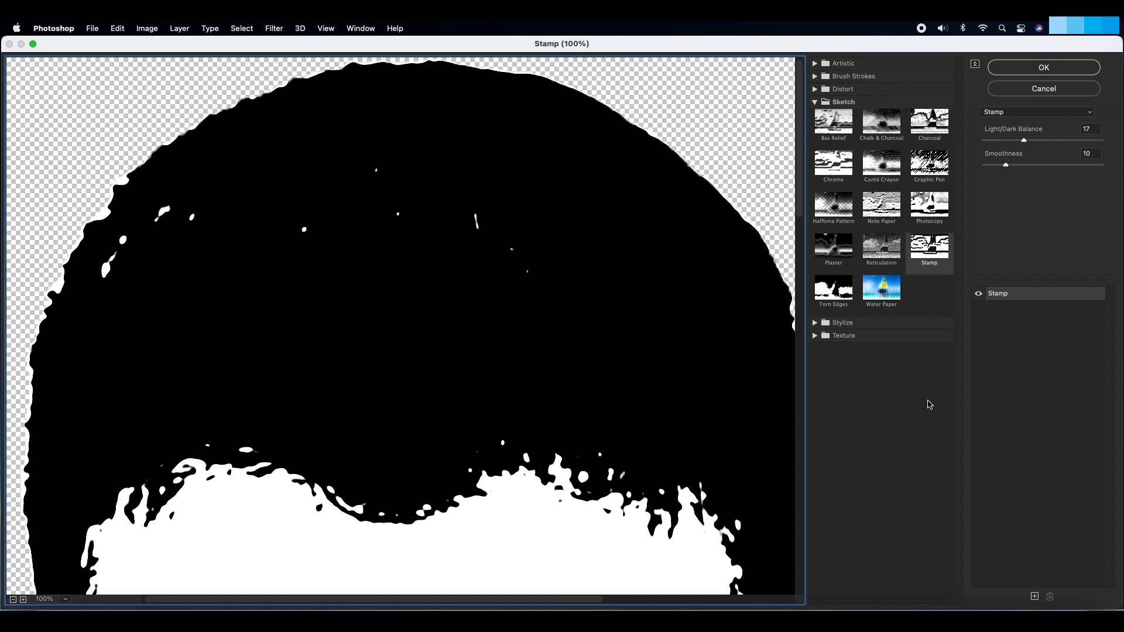
pyautogui.keyDown('alt'); pyautogui.click(534, 371); pyautogui.keyUp('alt')
pyautogui.keyDown('alt'); pyautogui.click(391, 390); pyautogui.keyUp('alt')
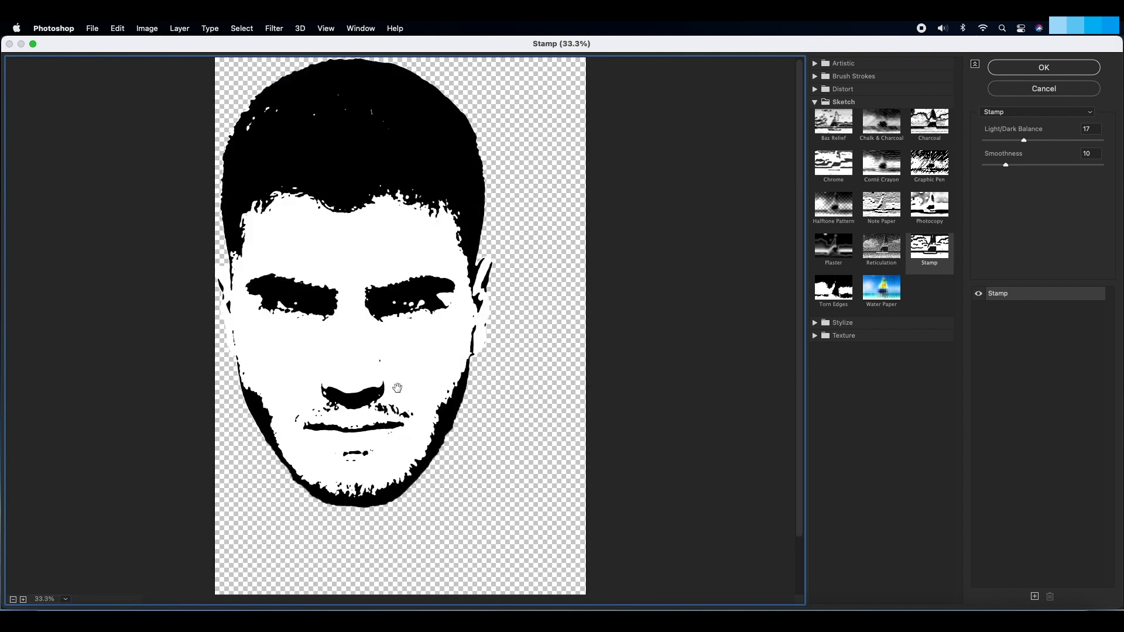
pyautogui.click(1023, 142)
pyautogui.moveTo(1023, 142); pyautogui.dragTo(1002, 166)
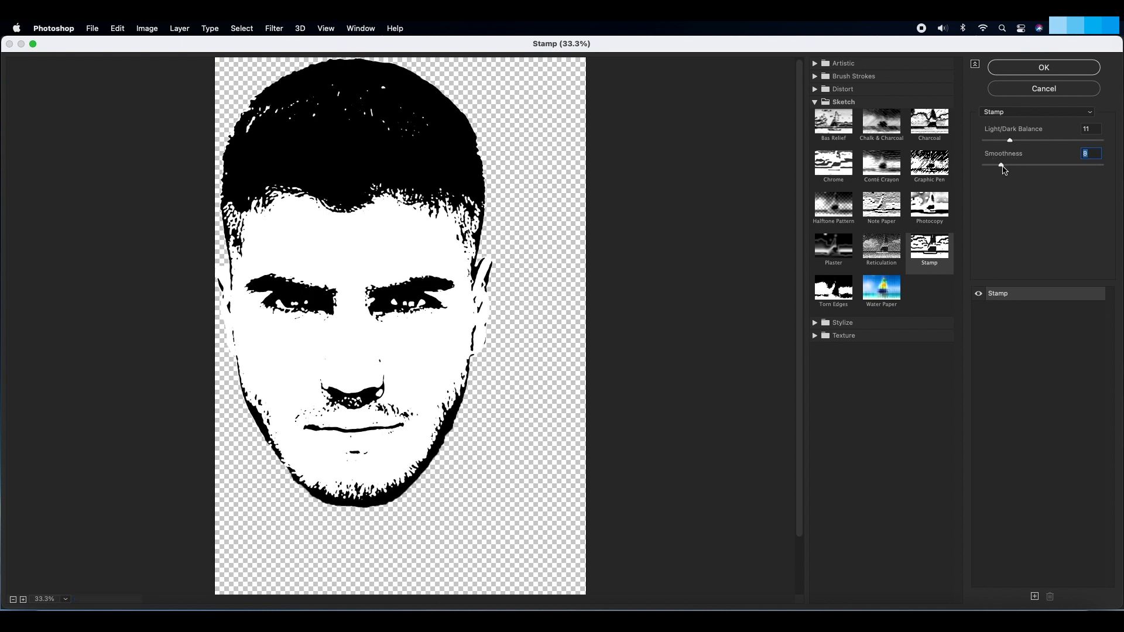
pyautogui.click(1033, 71)
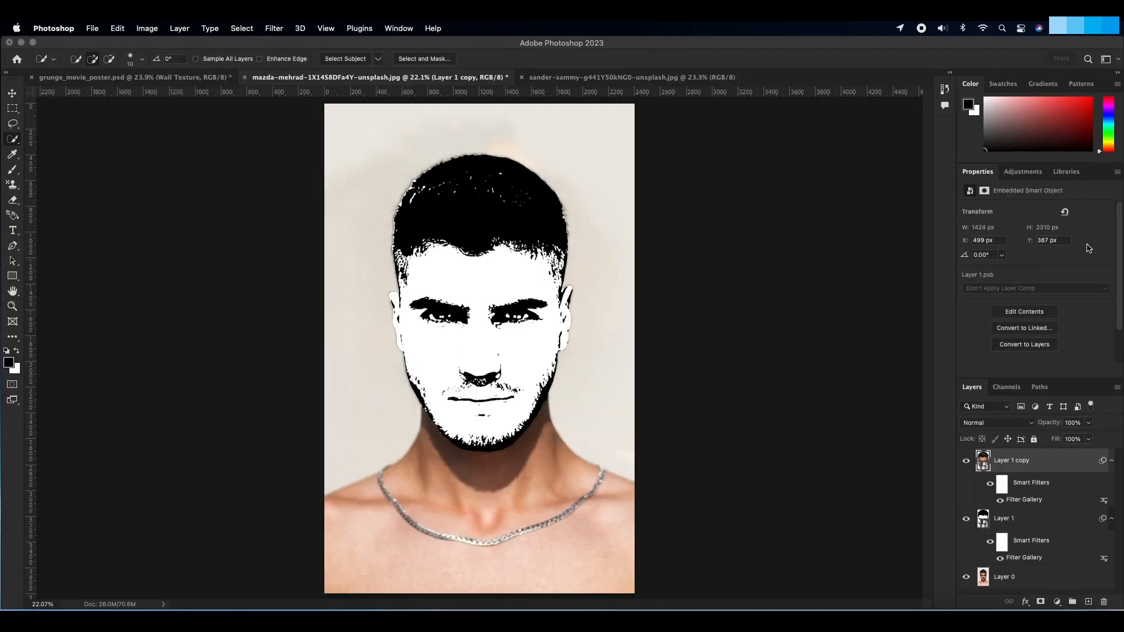
# Step: Hide the duplicated head layer with a black layer mask and set up the Pencil tool with a 175 px Soft Round brush
pyautogui.click(1040, 602)
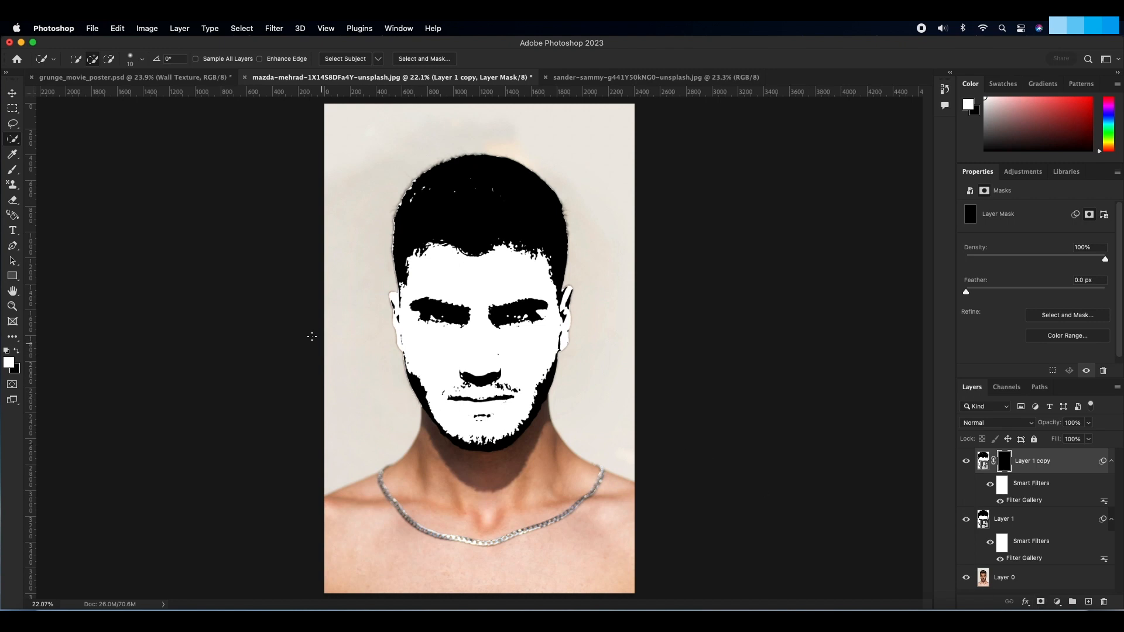
pyautogui.click(13, 169)
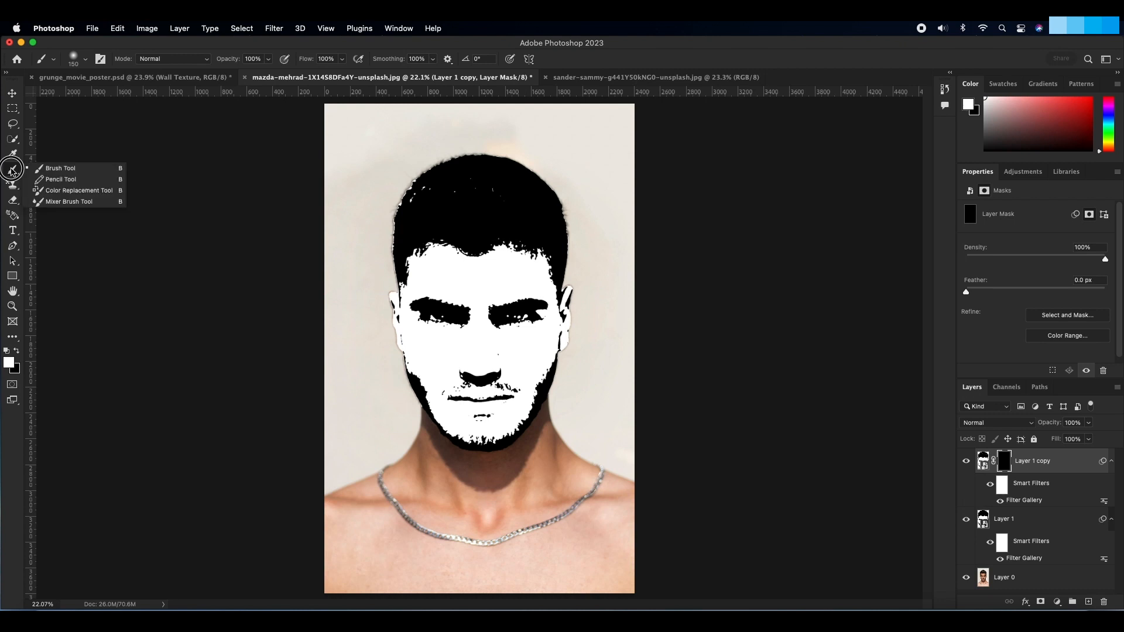
pyautogui.click(64, 180)
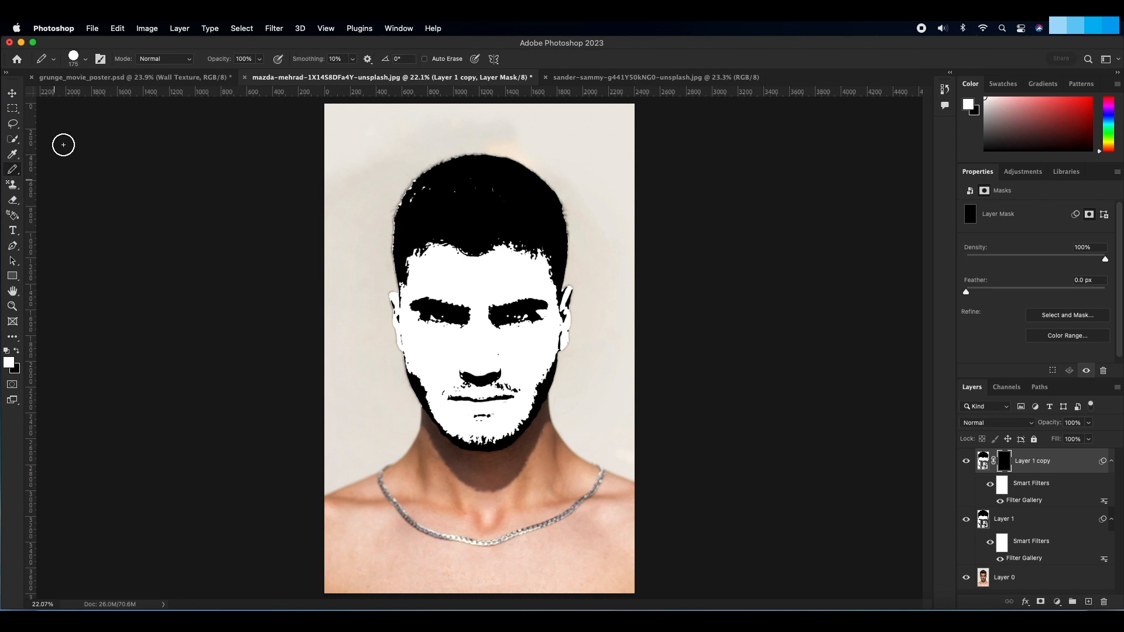
pyautogui.click(85, 59)
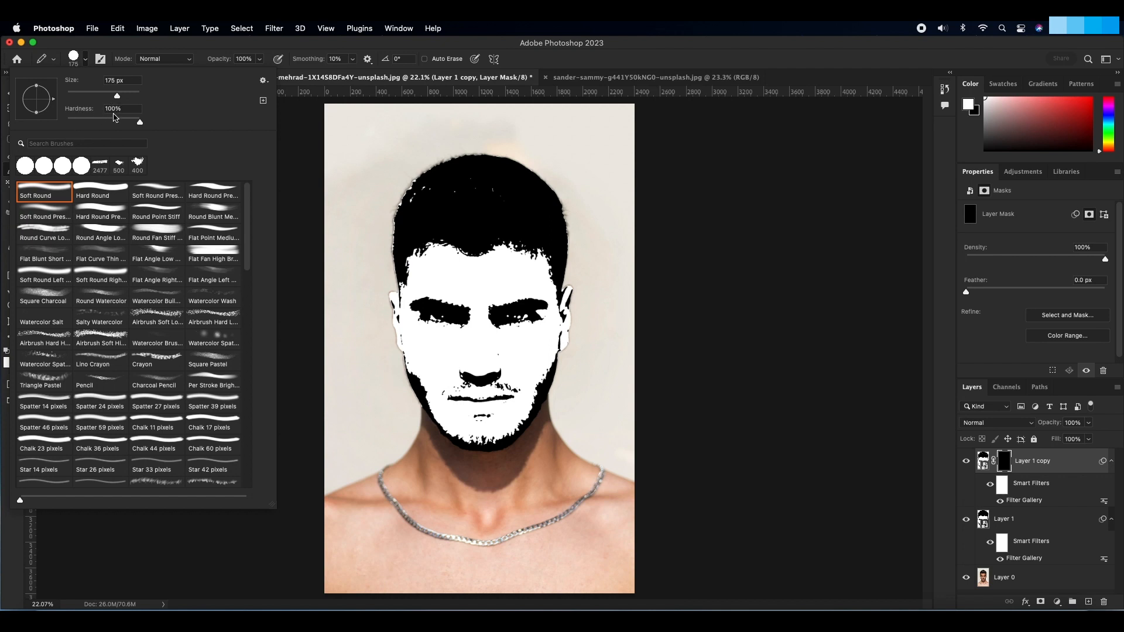
pyautogui.click(57, 193)
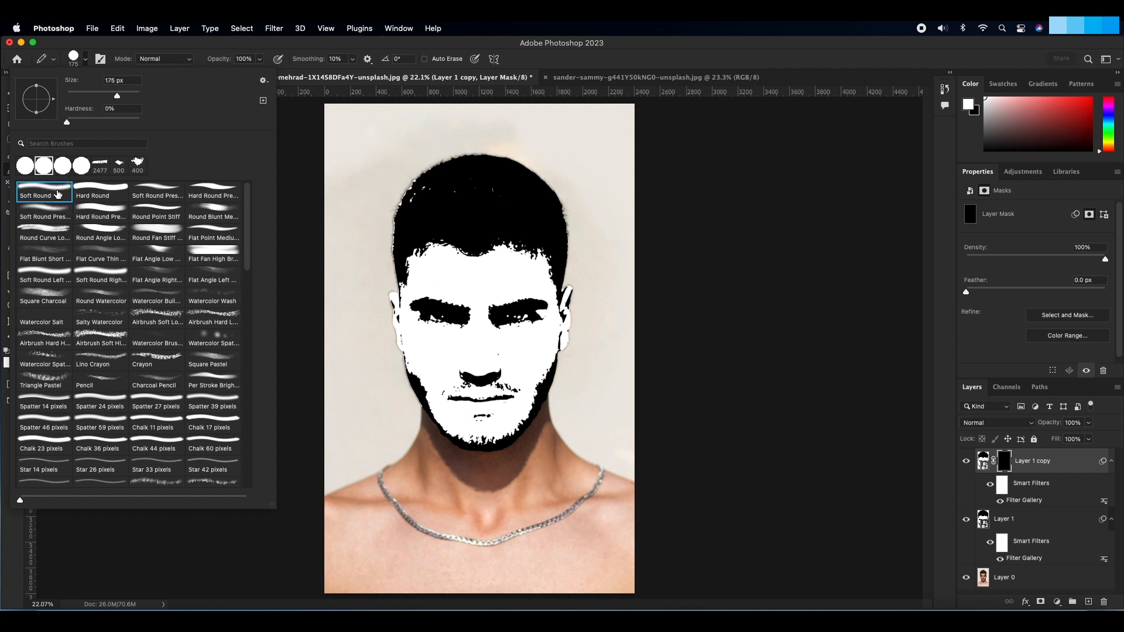
pyautogui.press('Return')
# Step: Paint white on the copy's mask over the hair and across the eye area to reveal its finer stamp detail
pyautogui.moveTo(412, 184)
pyautogui.mouseDown()
pyautogui.moveTo(539, 181)
pyautogui.moveTo(401, 205)
pyautogui.moveTo(560, 212)
pyautogui.moveTo(382, 219)
pyautogui.moveTo(573, 224)
pyautogui.moveTo(508, 181)
pyautogui.moveTo(442, 163)
pyautogui.moveTo(420, 170)
pyautogui.moveTo(547, 184)
pyautogui.mouseUp()
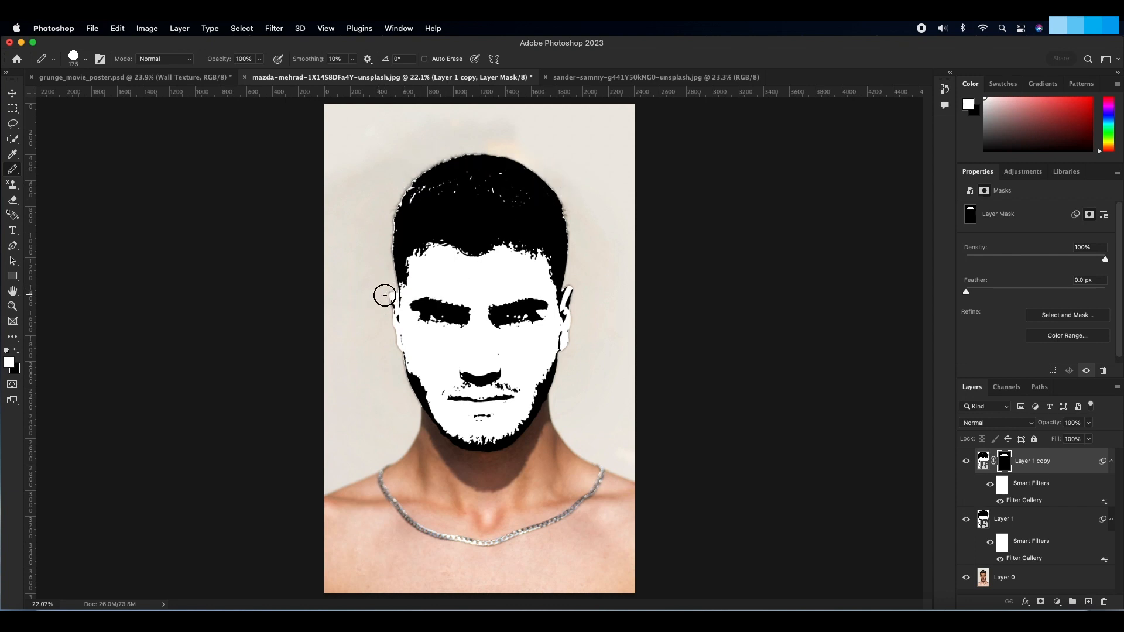
pyautogui.moveTo(384, 295)
pyautogui.mouseDown()
pyautogui.moveTo(566, 307)
pyautogui.moveTo(403, 336)
pyautogui.moveTo(568, 316)
pyautogui.moveTo(380, 337)
pyautogui.moveTo(554, 330)
pyautogui.moveTo(401, 374)
pyautogui.moveTo(524, 371)
pyautogui.moveTo(435, 371)
pyautogui.moveTo(562, 353)
pyautogui.moveTo(404, 356)
pyautogui.moveTo(525, 304)
pyautogui.moveTo(586, 305)
pyautogui.moveTo(372, 328)
pyautogui.moveTo(587, 319)
pyautogui.moveTo(390, 335)
pyautogui.moveTo(576, 319)
pyautogui.mouseUp()
pyautogui.press('super+z')
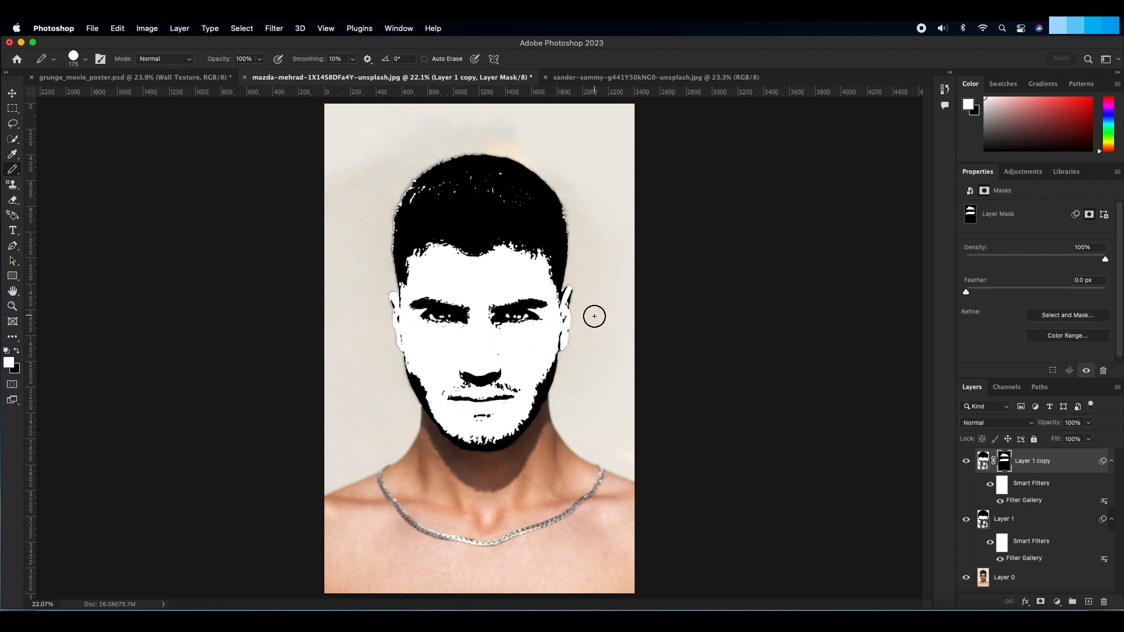
# Step: Add a 16 px black Stroke positioned inside the original stamped head layer
pyautogui.click(1047, 522)
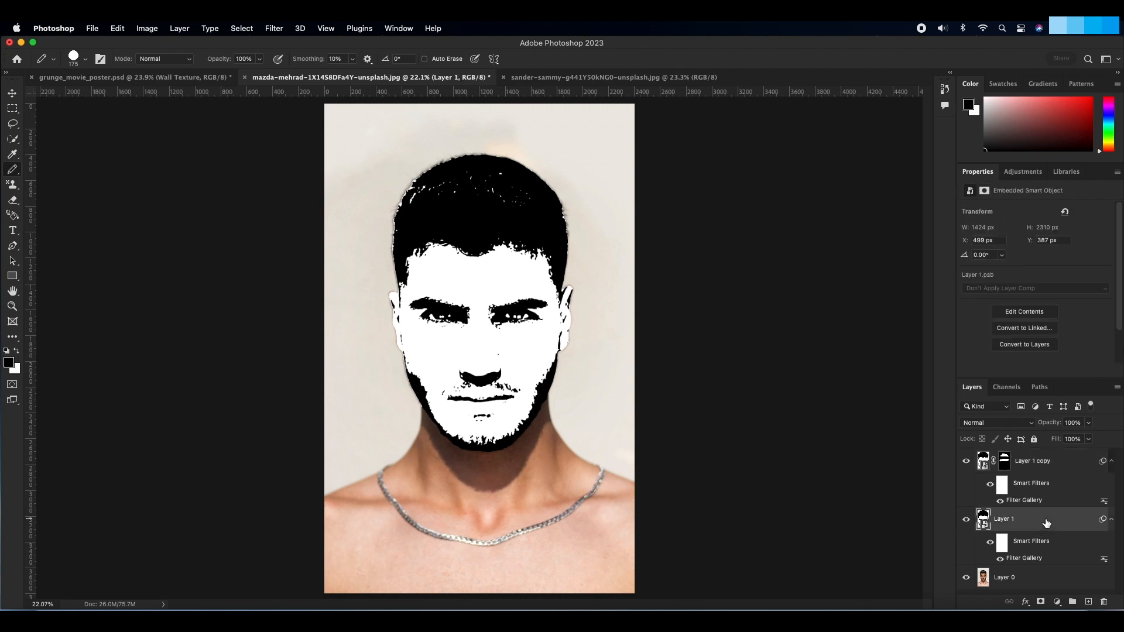
pyautogui.doubleClick(1046, 523)
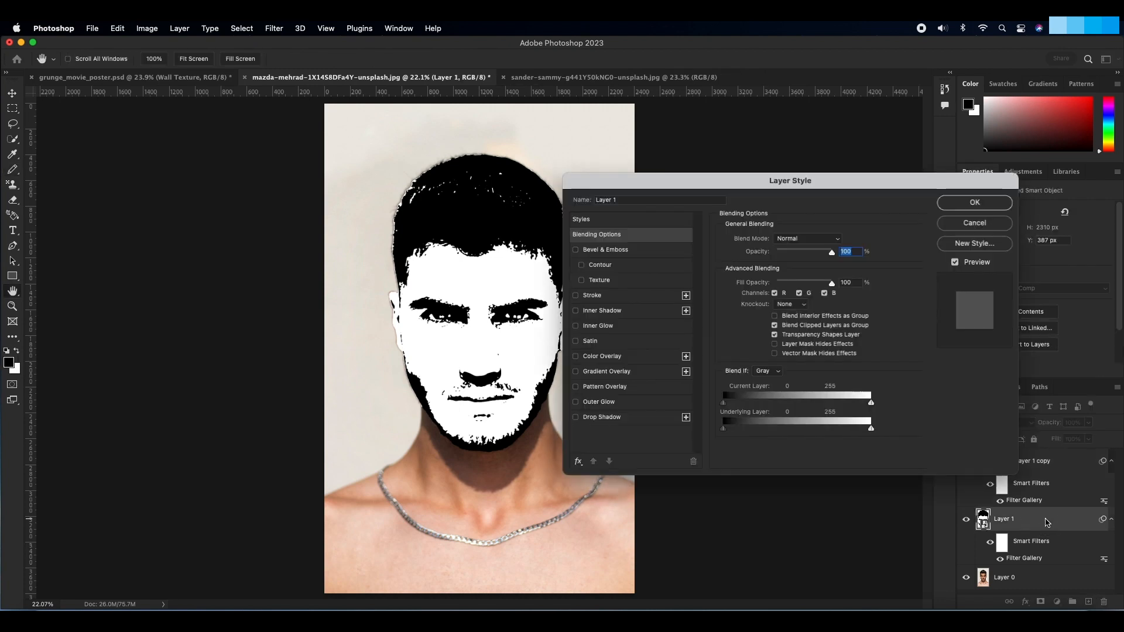
pyautogui.click(576, 296)
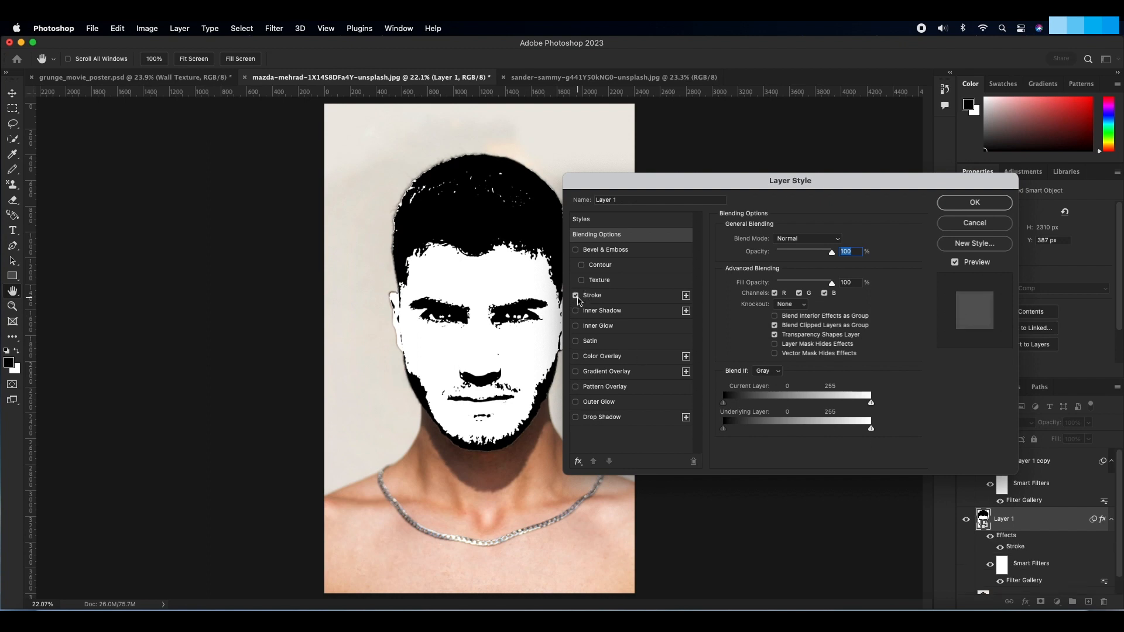
pyautogui.click(603, 298)
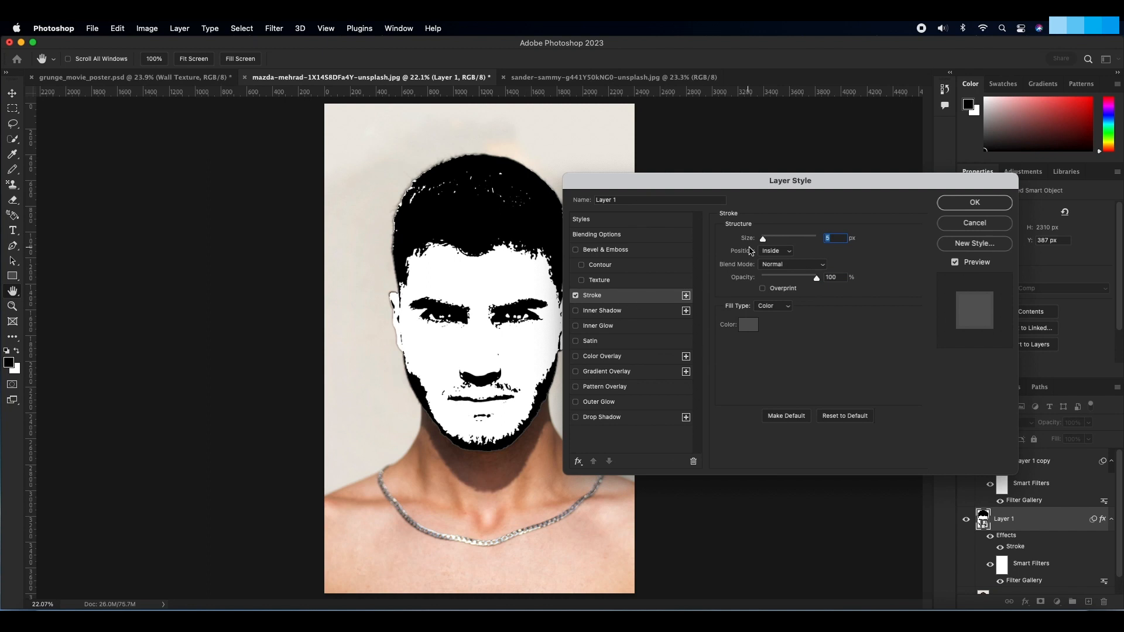
pyautogui.click(745, 331)
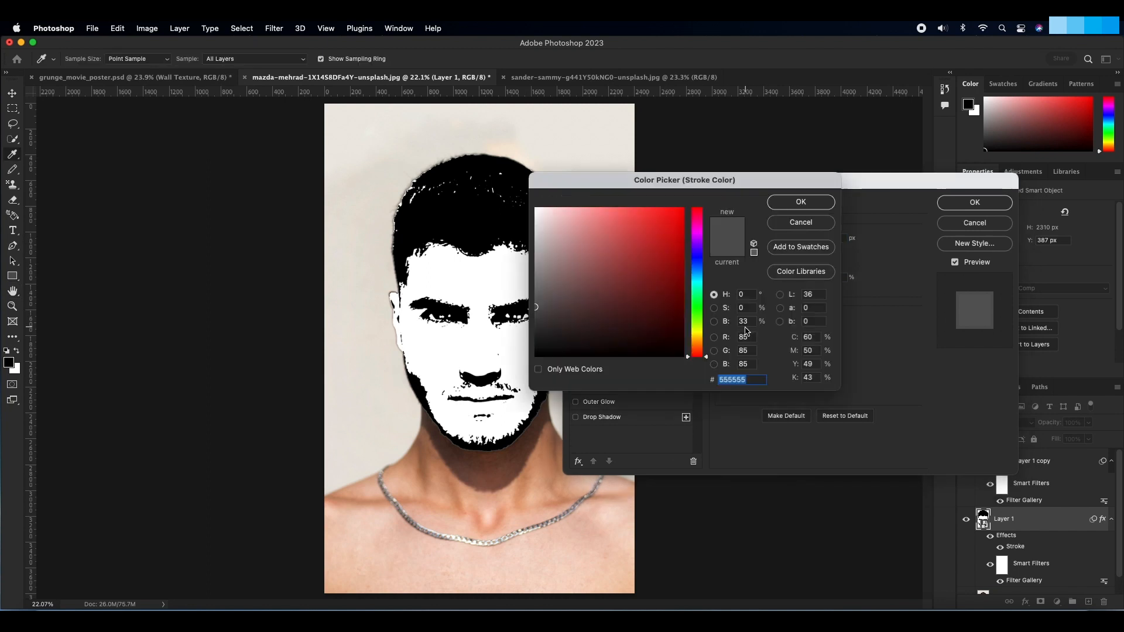
pyautogui.moveTo(544, 338); pyautogui.dragTo(525, 368)
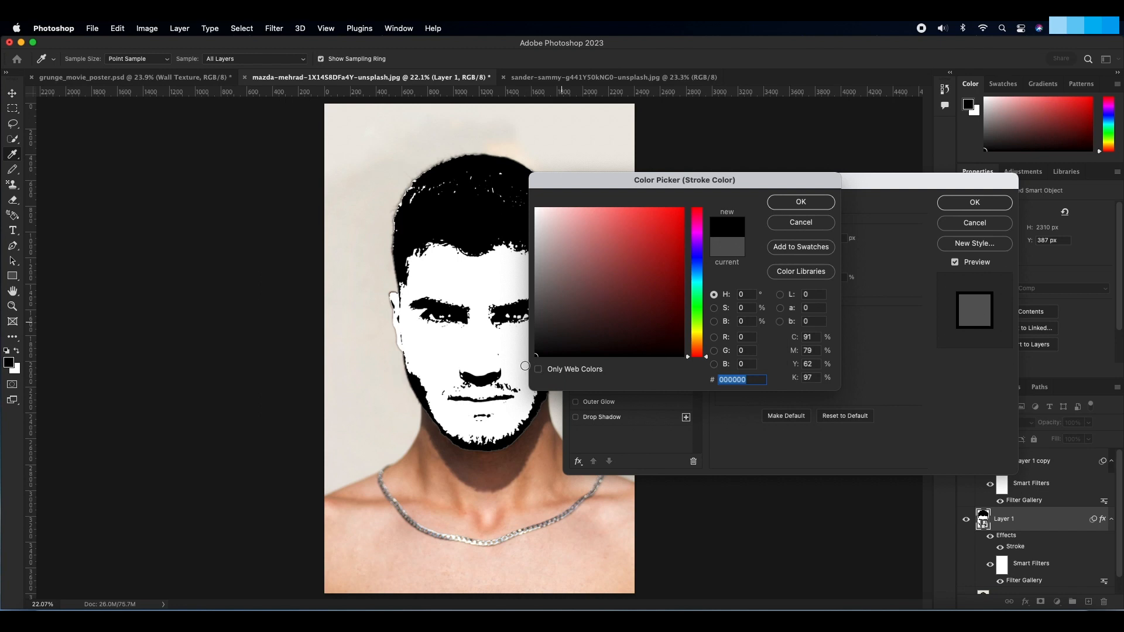
pyautogui.click(790, 206)
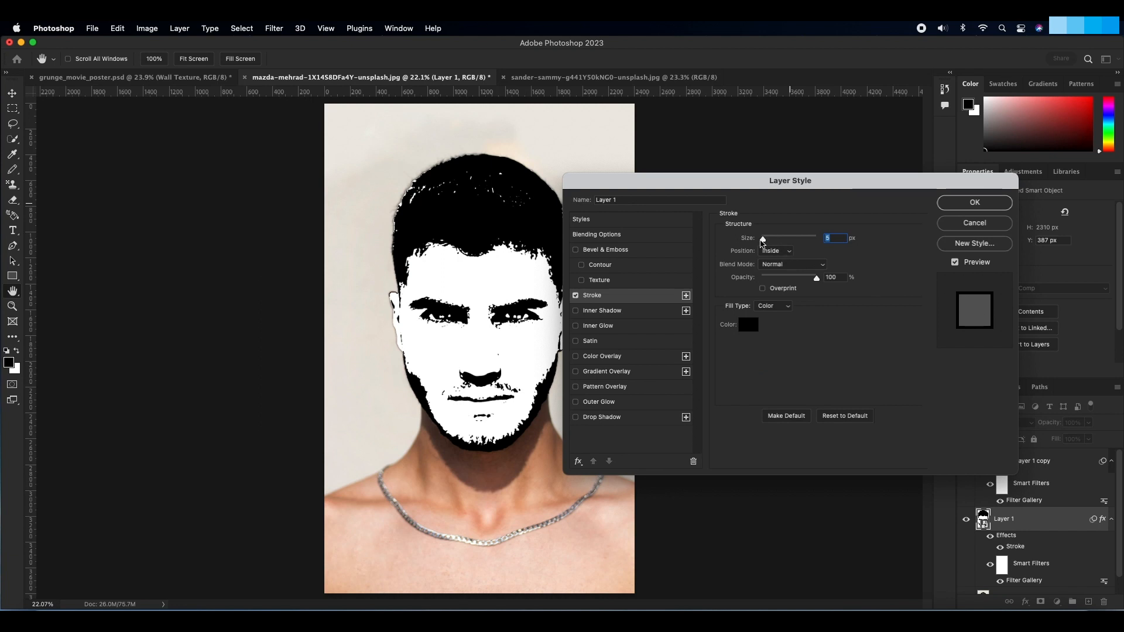
pyautogui.moveTo(762, 238); pyautogui.dragTo(768, 241)
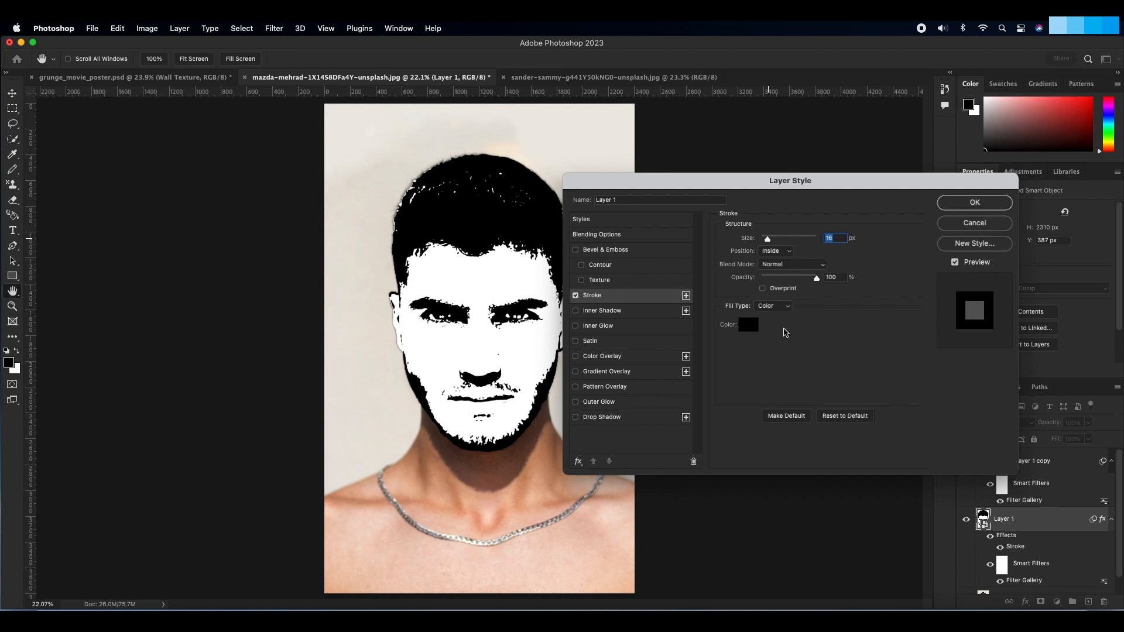
pyautogui.click(969, 203)
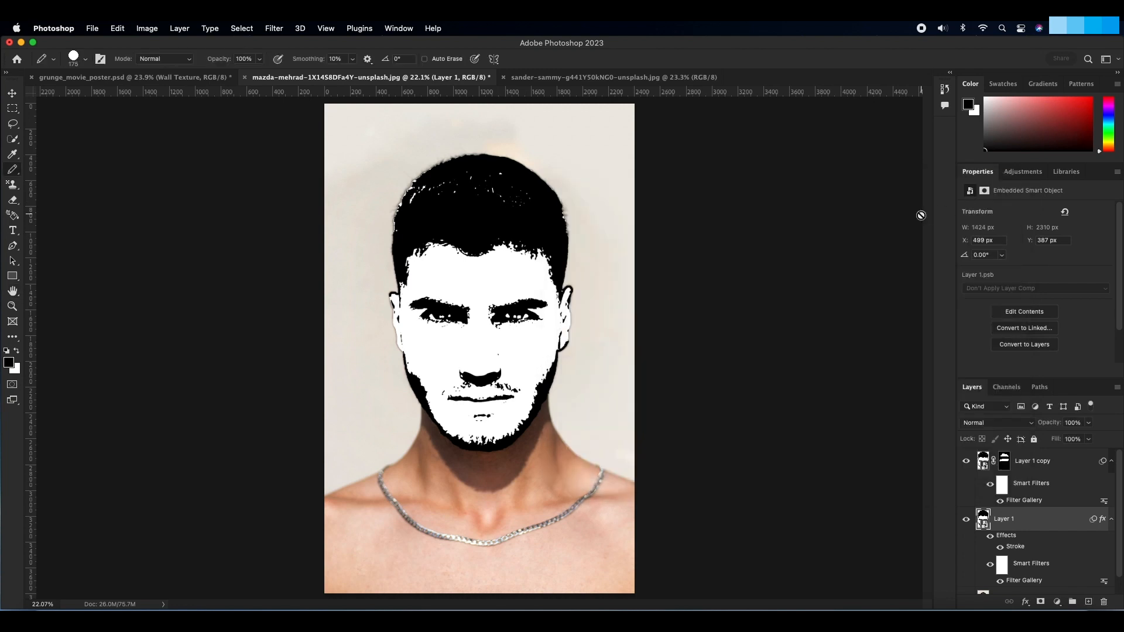
# Step: Hide the original portrait photo layer so only the stamped head shows on transparency
pyautogui.scroll(-1, 1039, 467)
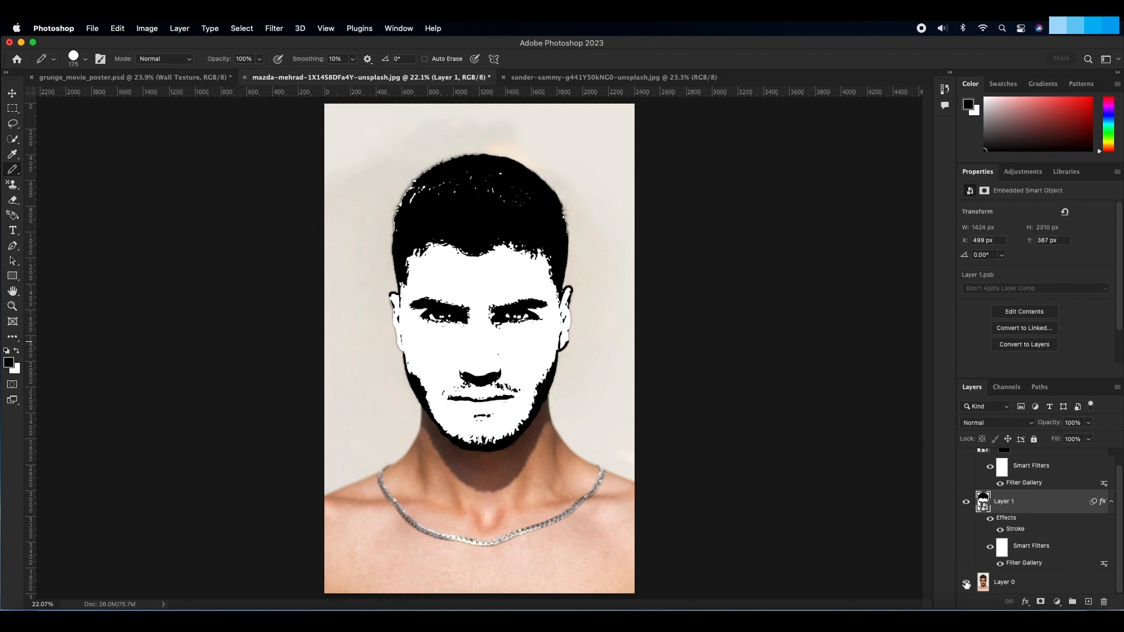
pyautogui.click(966, 582)
pyautogui.scroll(1, 993, 559)
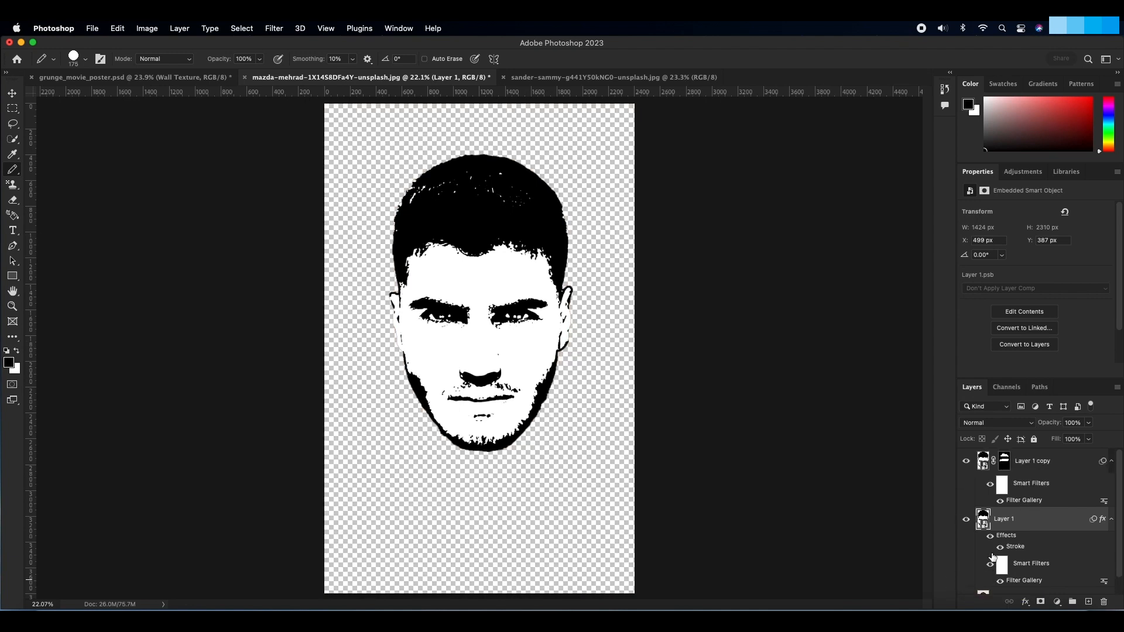
# Step: Stamp the visible head layers into a new merged layer on top and place a white-filled layer directly beneath it
pyautogui.click(983, 462)
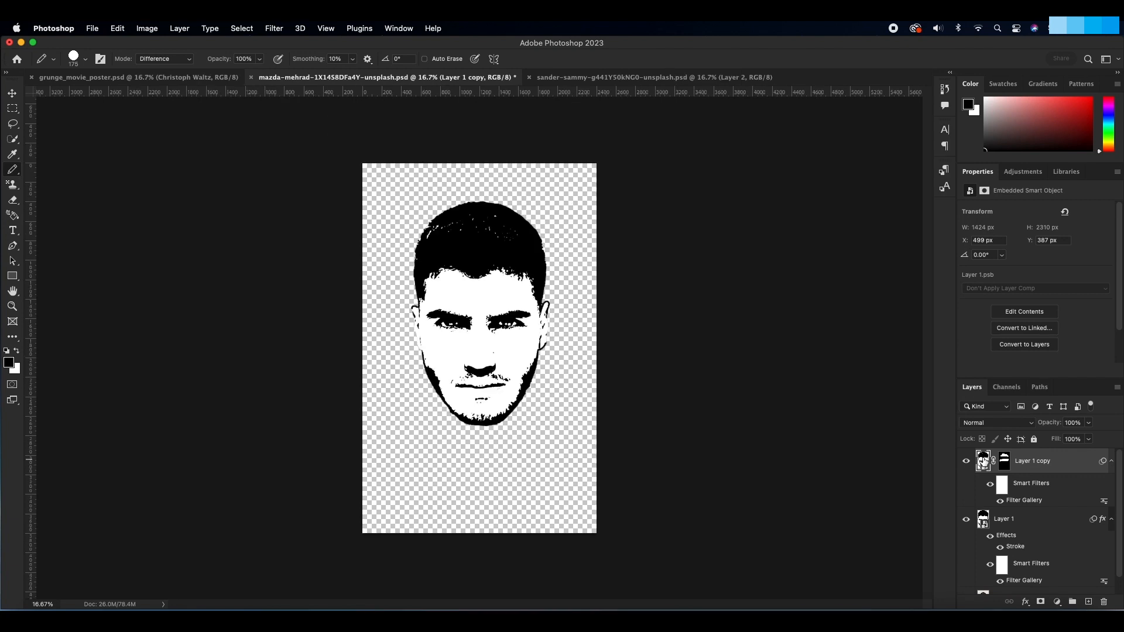
pyautogui.press('super+alt+shift+n')
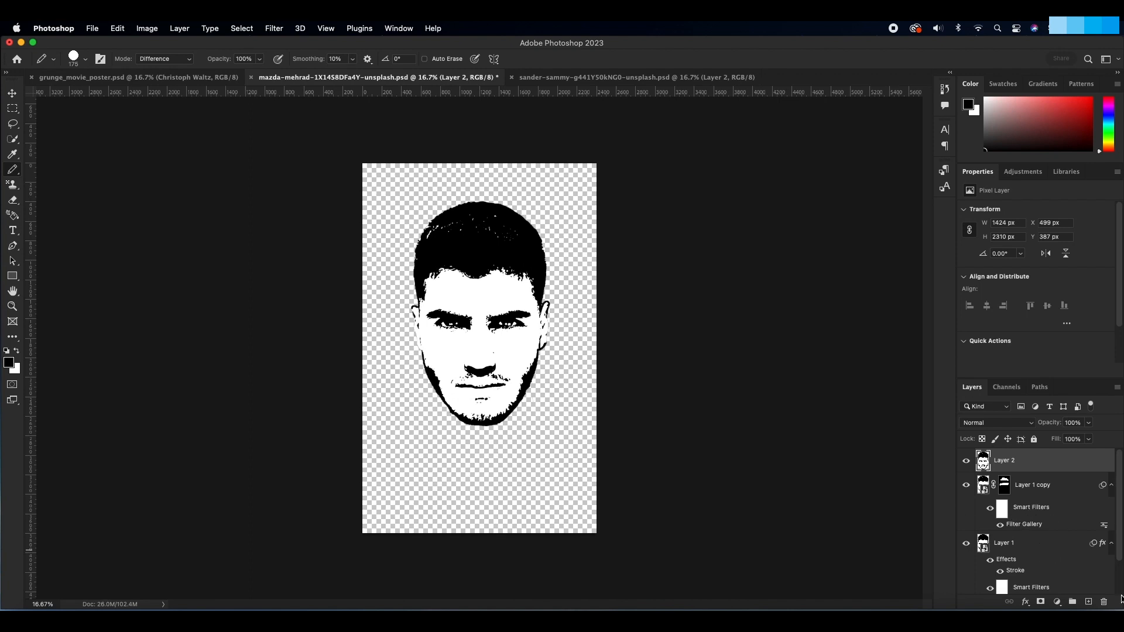
pyautogui.keyDown('super'); pyautogui.click(1087, 603); pyautogui.keyUp('super')
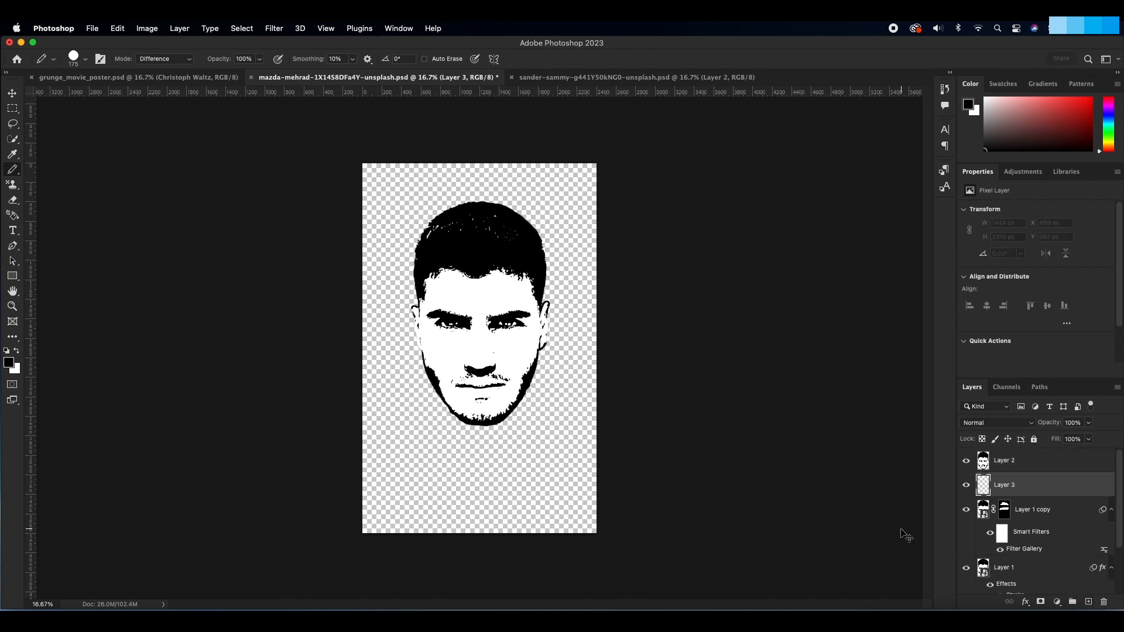
pyautogui.press('super+BackSpace')
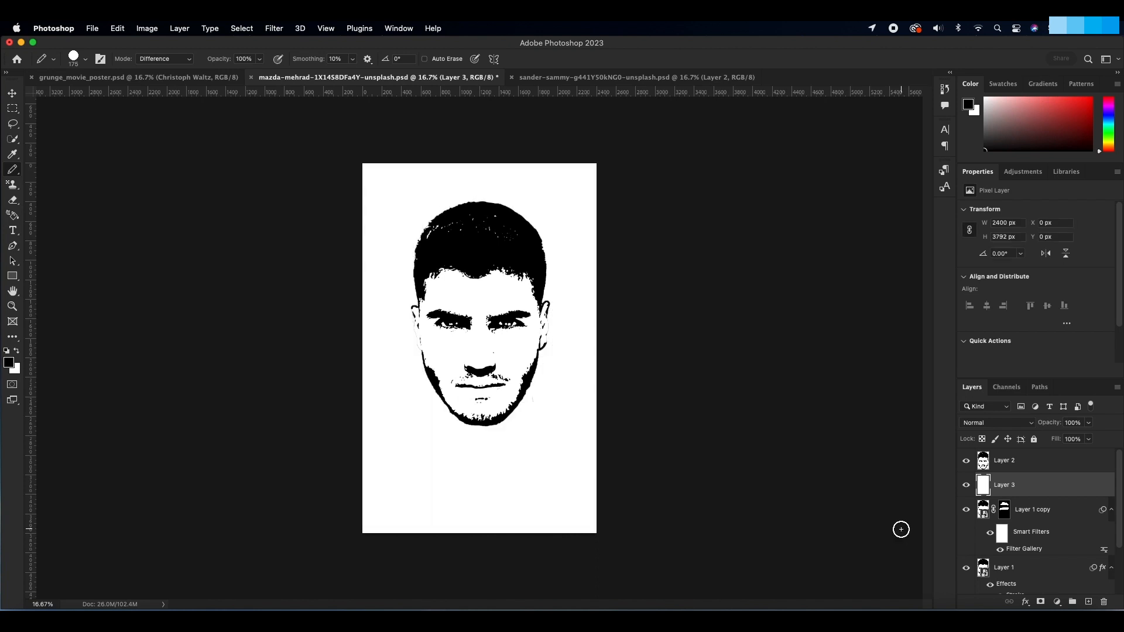
# Step: Fill the transparent area of the merged head layer with White using the Behind blending mode at 100% opacity
pyautogui.click(982, 461)
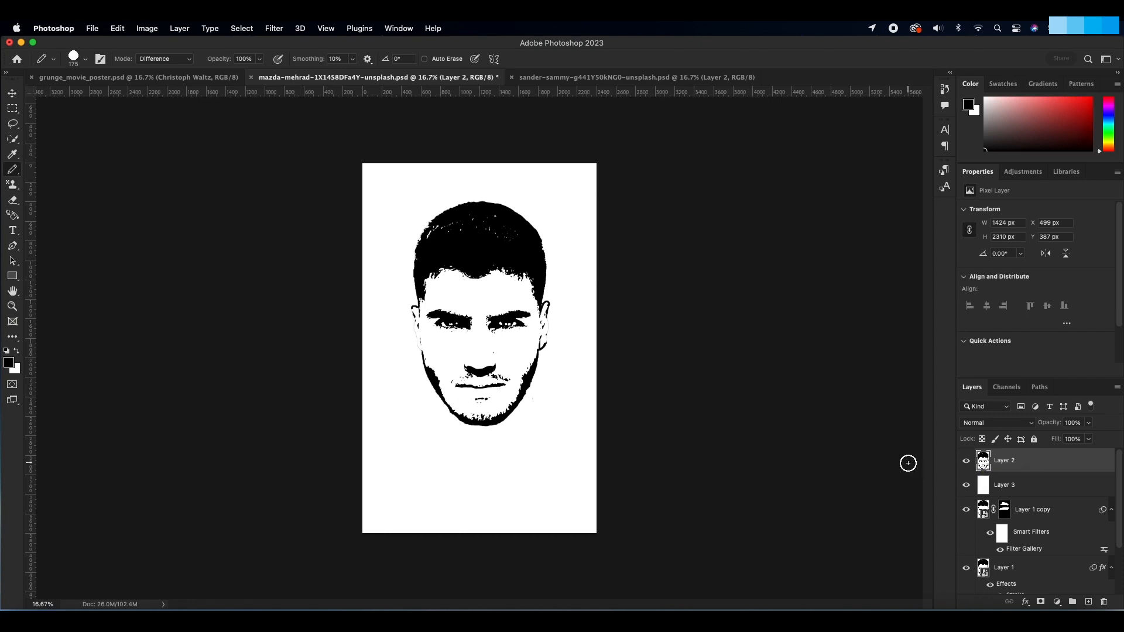
pyautogui.hotkey('shift', 'BackSpace')
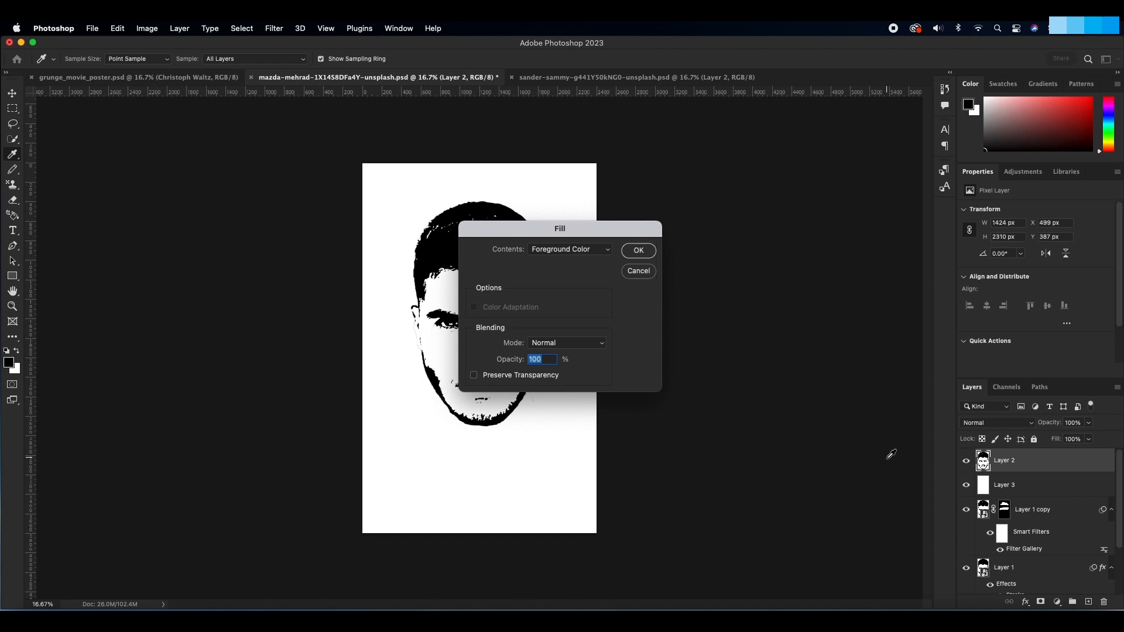
pyautogui.click(582, 251)
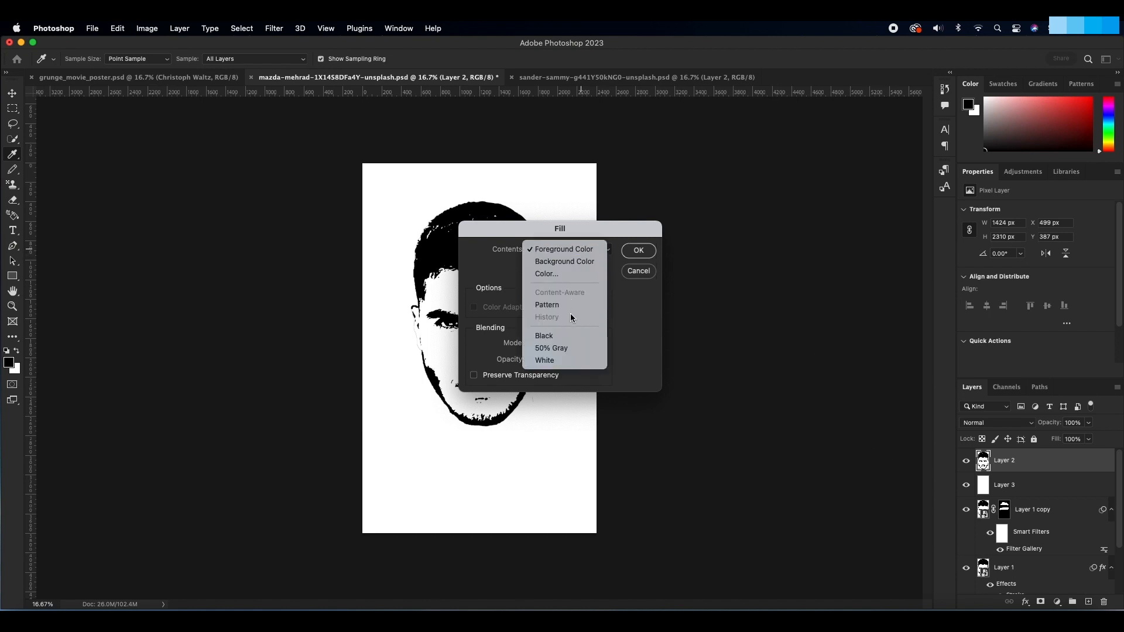
pyautogui.click(566, 360)
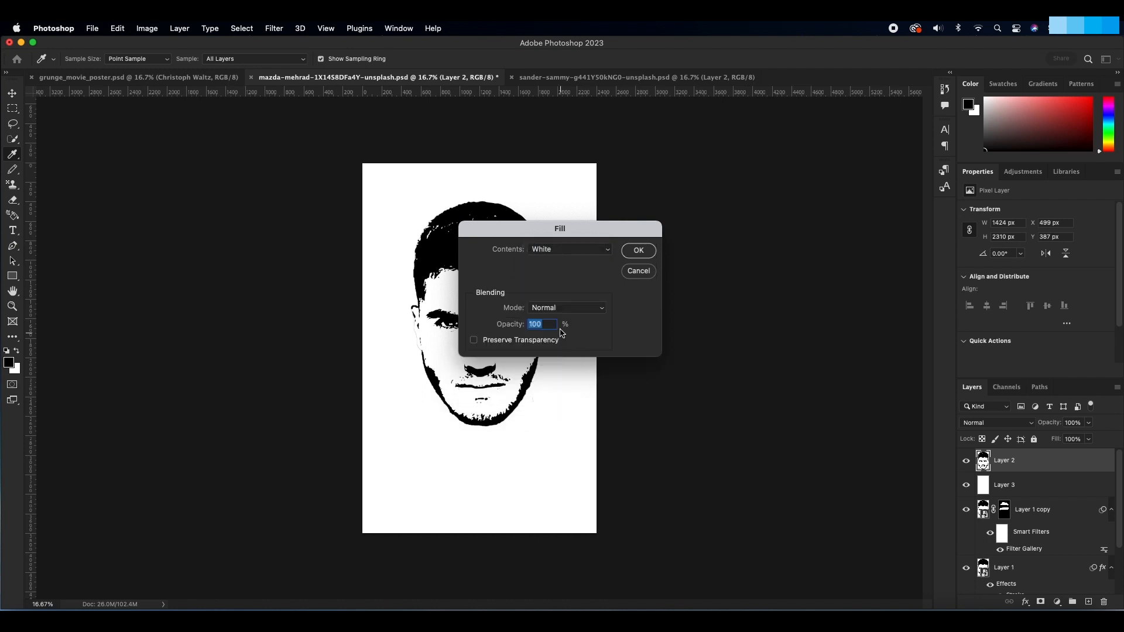
pyautogui.click(566, 309)
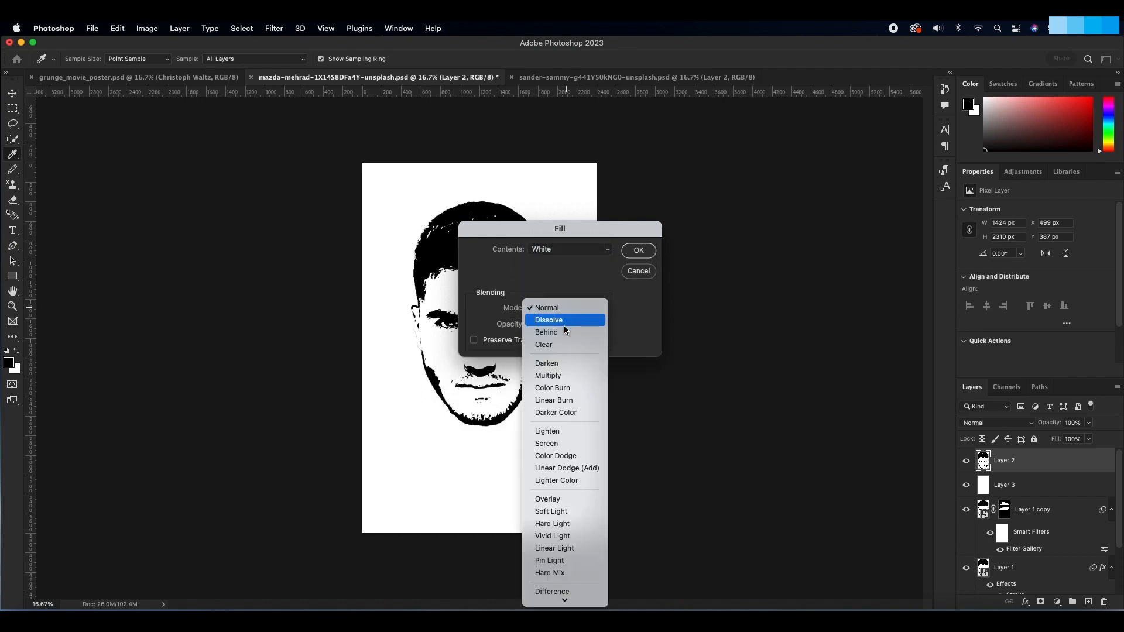
pyautogui.click(564, 330)
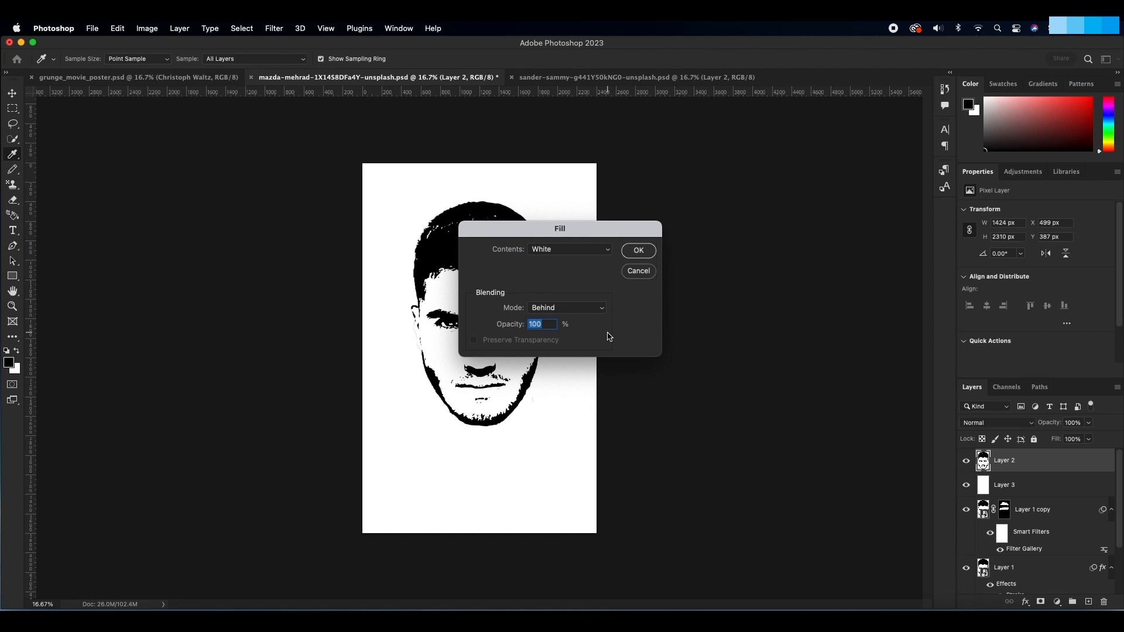
pyautogui.click(638, 250)
pyautogui.press('b')
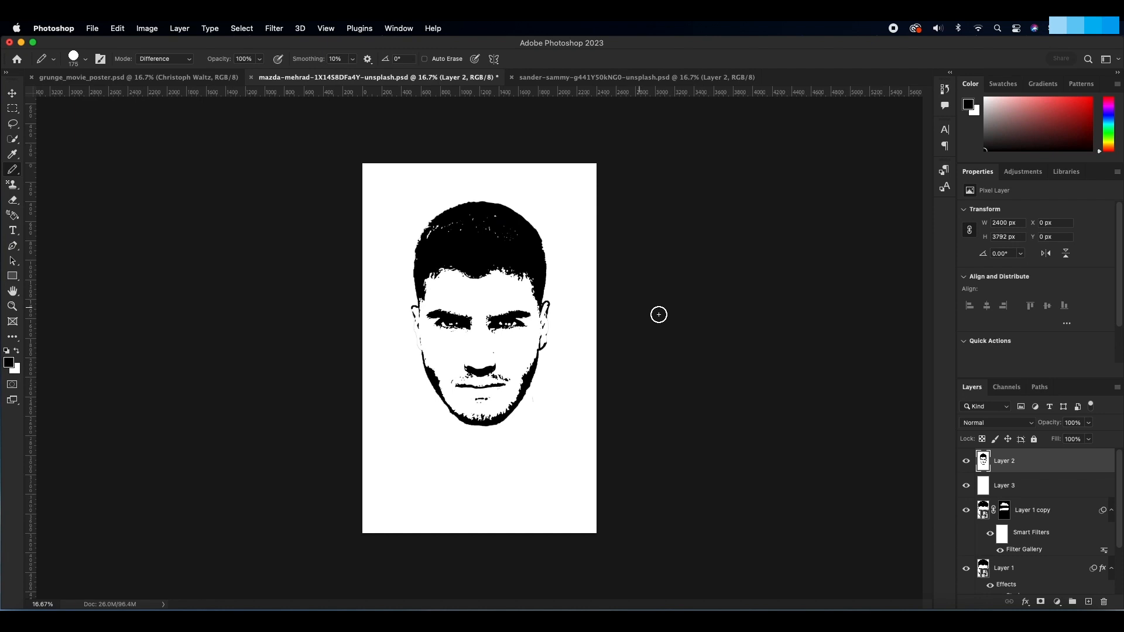
# Step: Add a layer mask to the merged head layer and render Clouds on it
pyautogui.click(1040, 602)
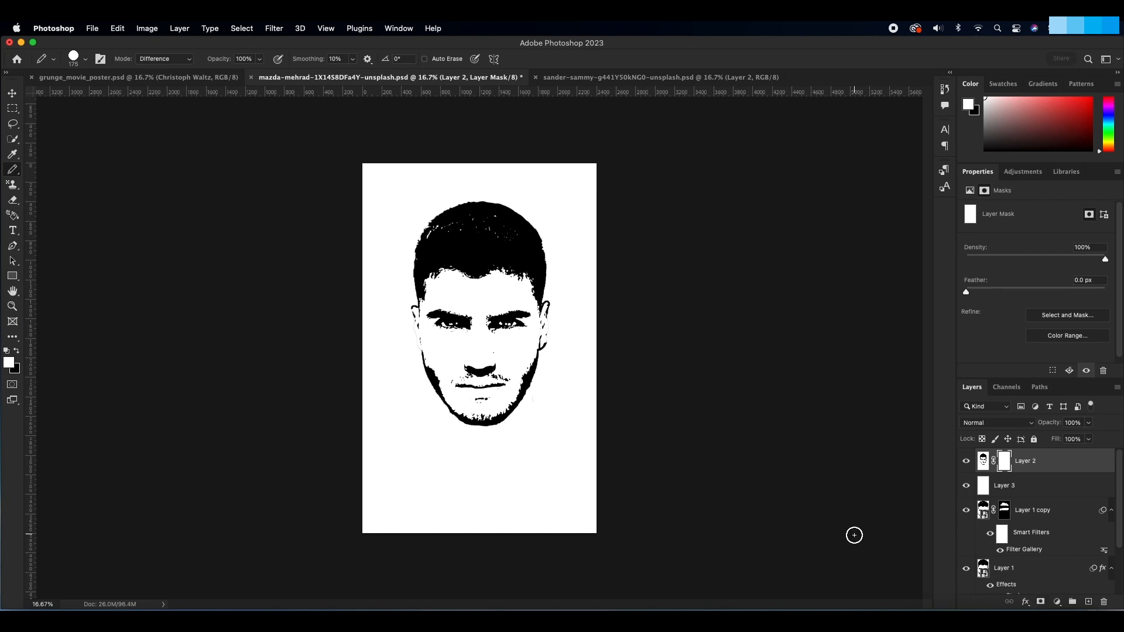
pyautogui.click(274, 29)
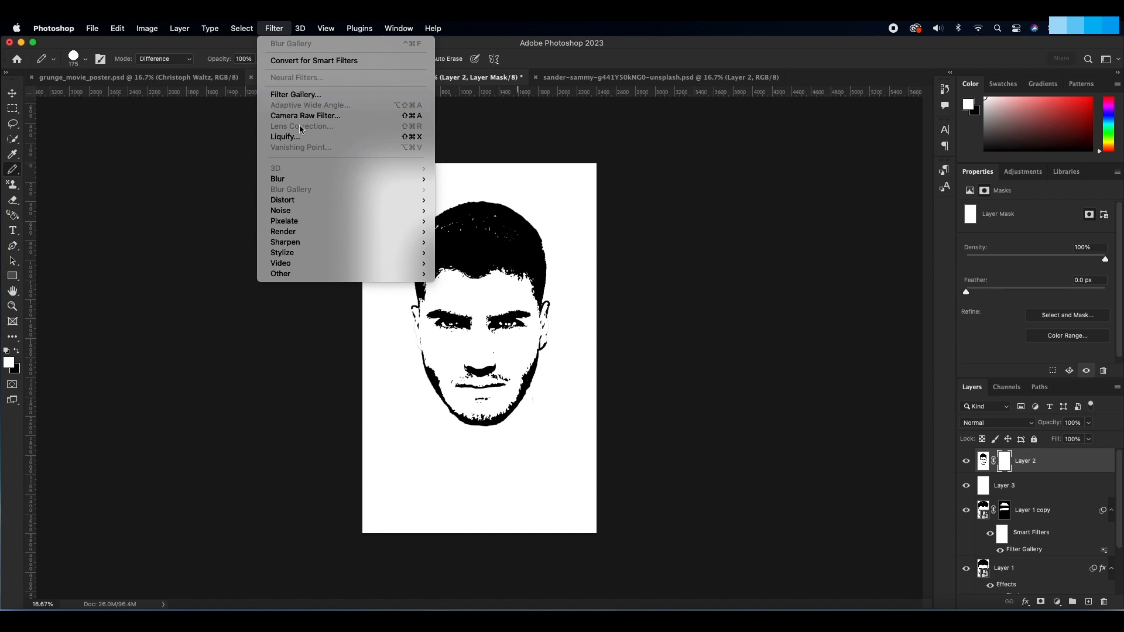
pyautogui.moveTo(359, 238)
pyautogui.click(477, 273)
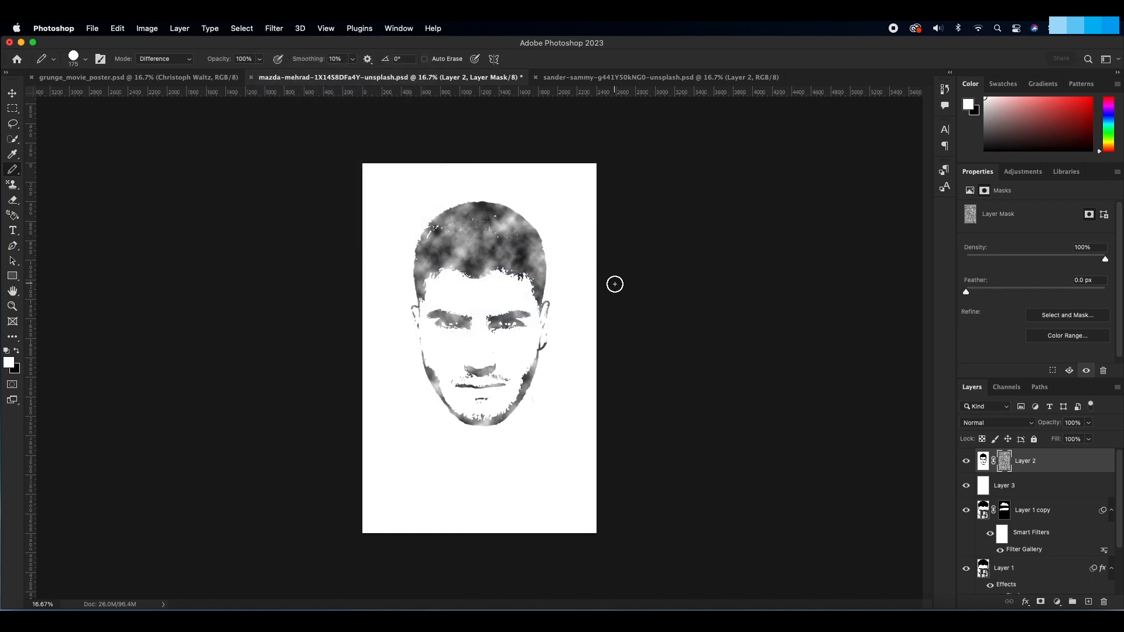
# Step: Soften the clouds on the merged head's mask with a 20-pixel Gaussian Blur
pyautogui.click(275, 29)
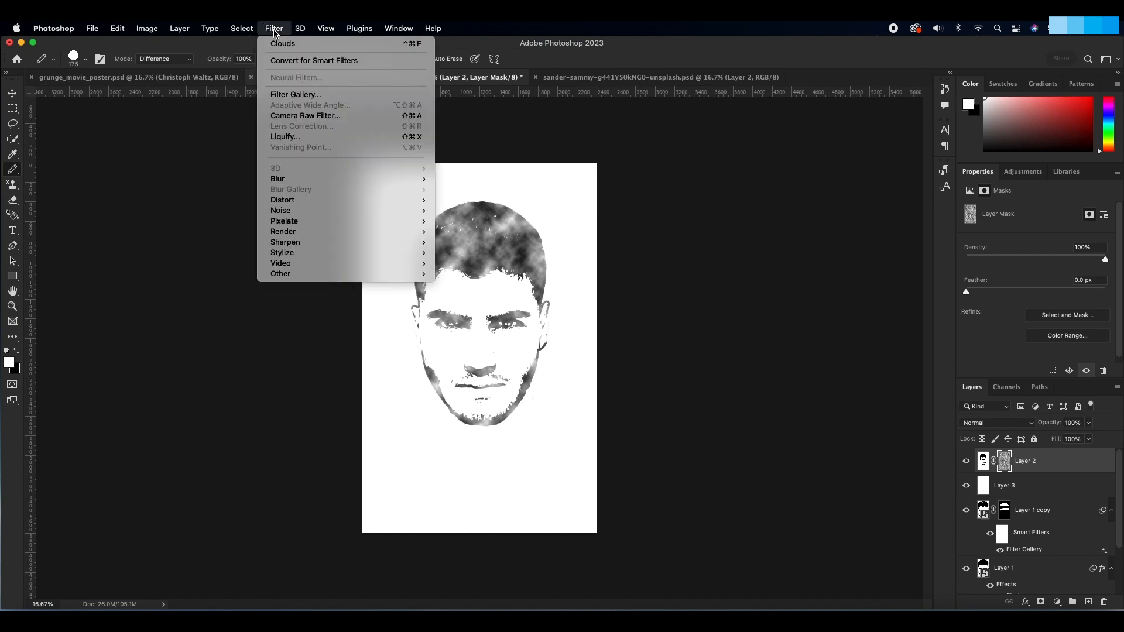
pyautogui.moveTo(413, 180)
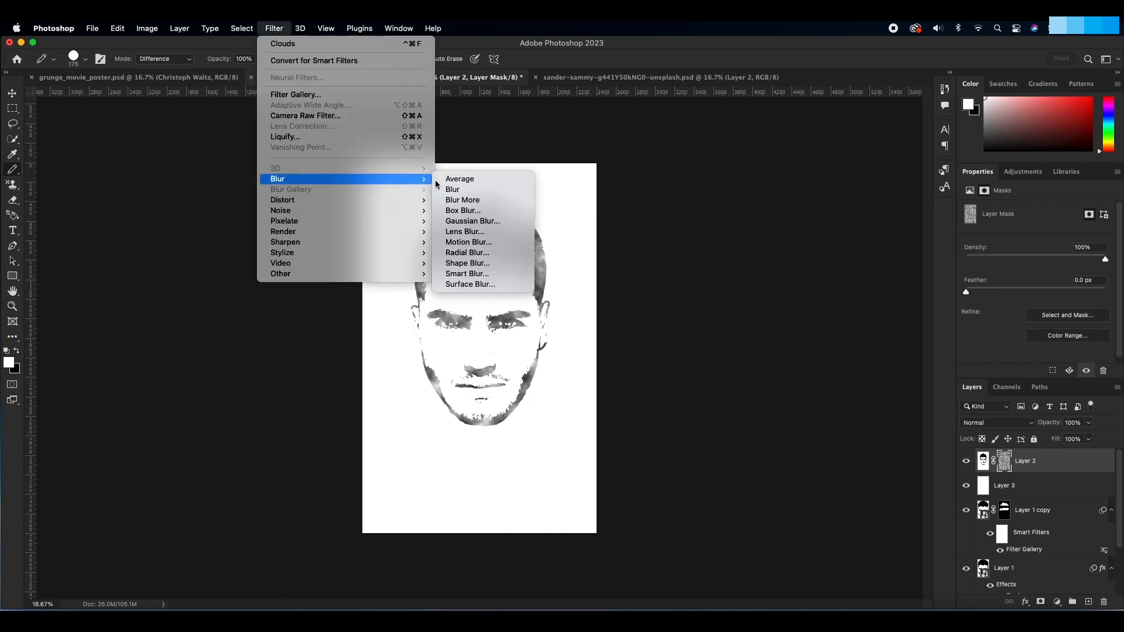
pyautogui.click(473, 221)
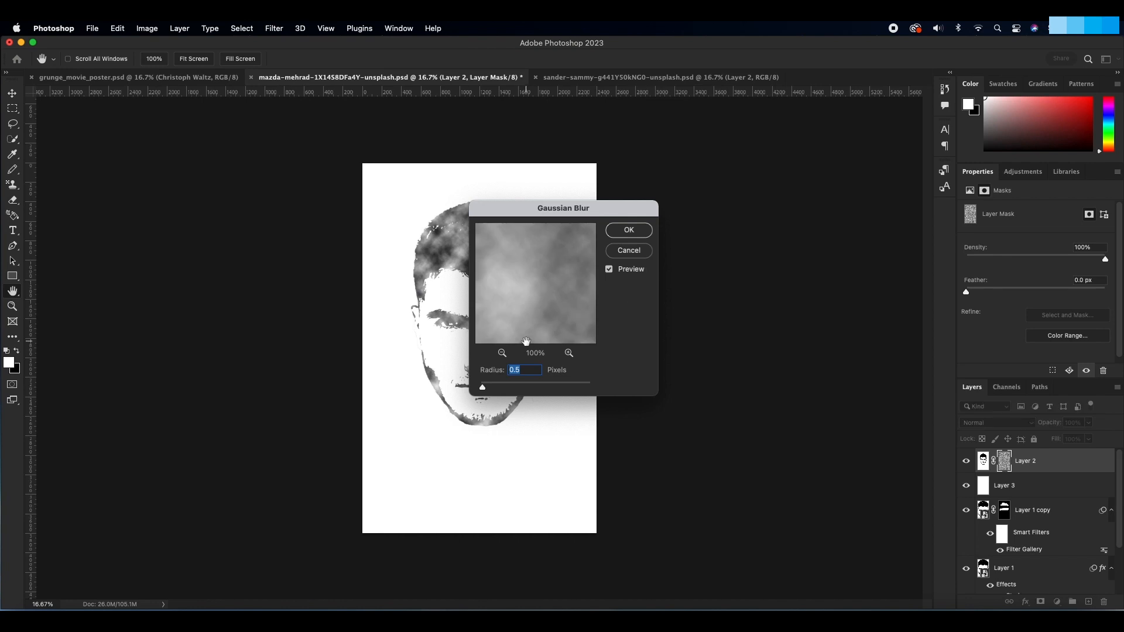
pyautogui.write('20')
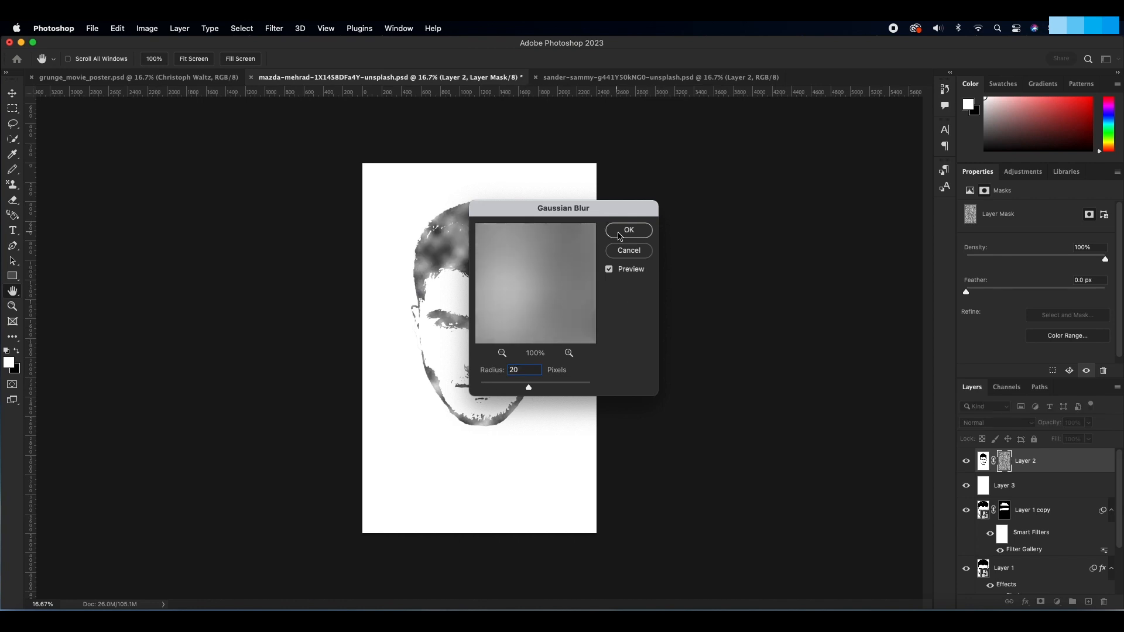
pyautogui.click(627, 231)
pyautogui.press('b')
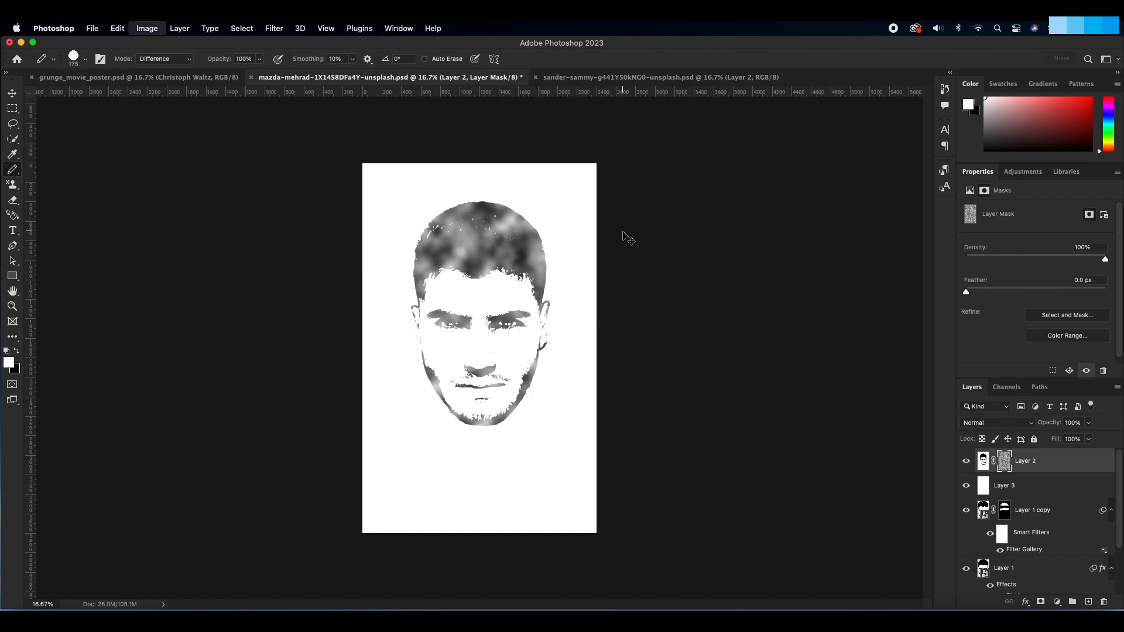
# Step: Apply Levels to the cloud mask with input black 80 and white 180, and disable the mask to compare the result
pyautogui.press('super+l')
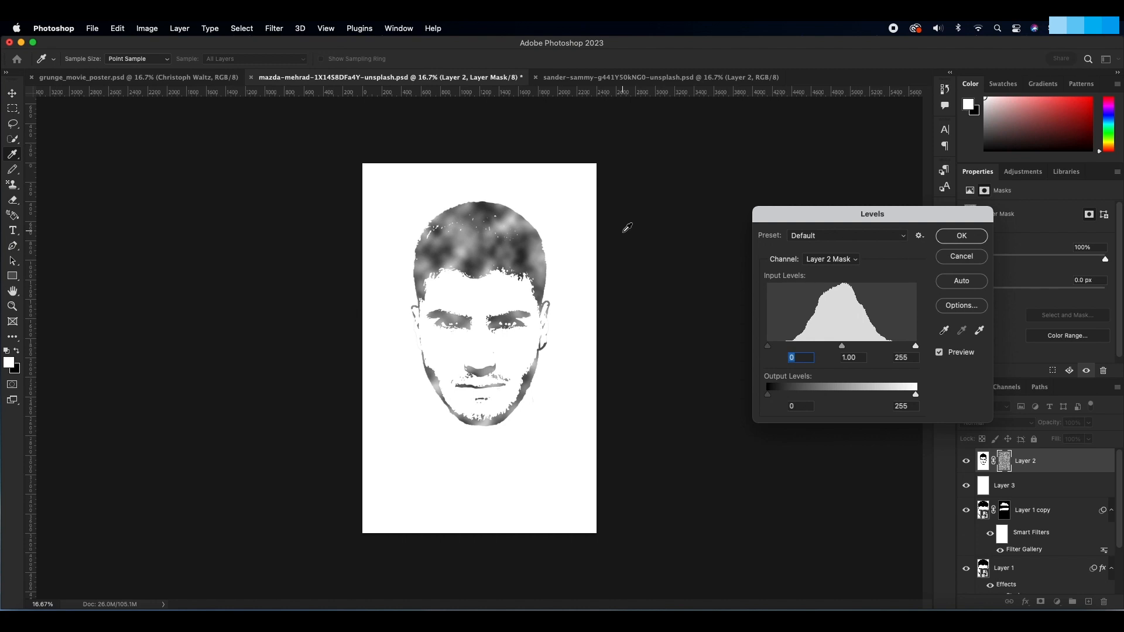
pyautogui.write('80')
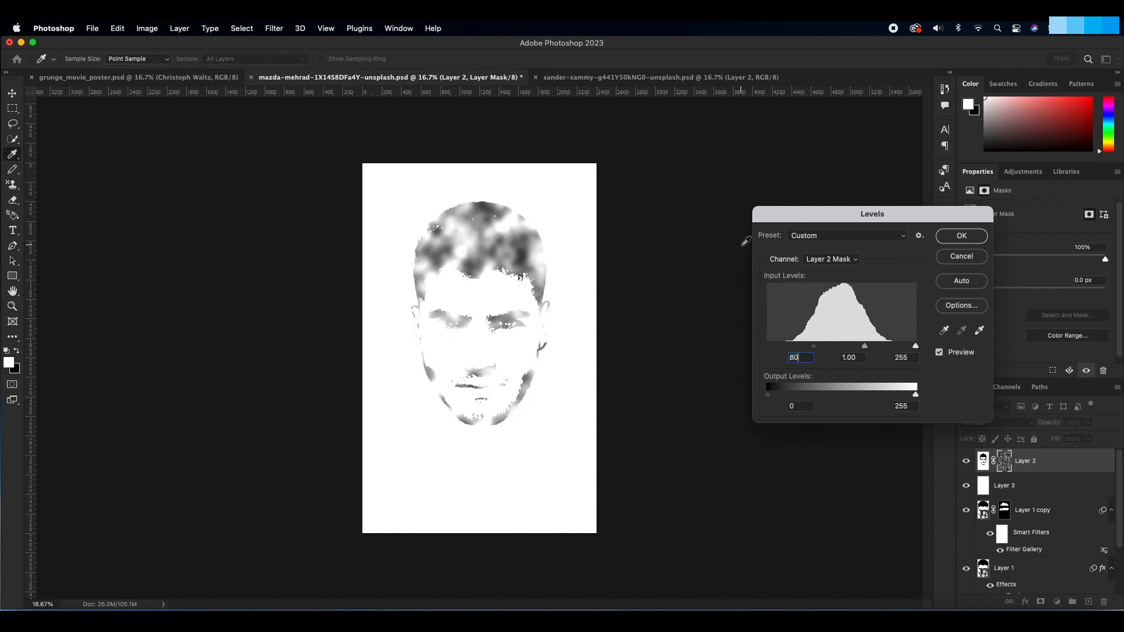
pyautogui.moveTo(909, 356); pyautogui.dragTo(876, 357)
pyautogui.write('180')
pyautogui.click(962, 236)
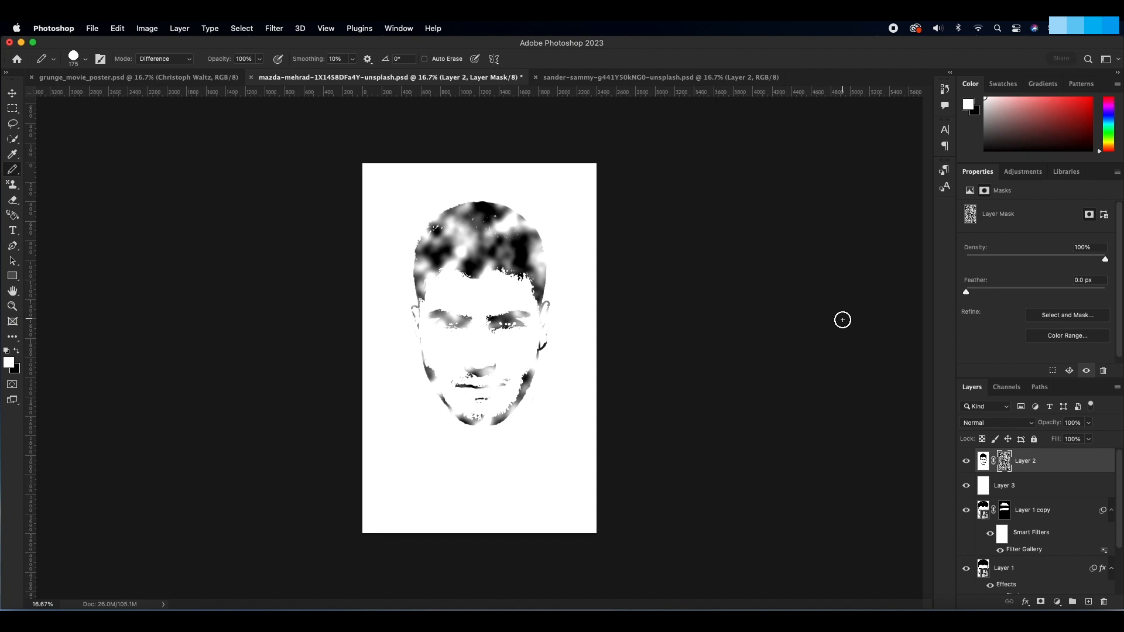
pyautogui.keyDown('shift'); pyautogui.click(1004, 463); pyautogui.keyUp('shift')
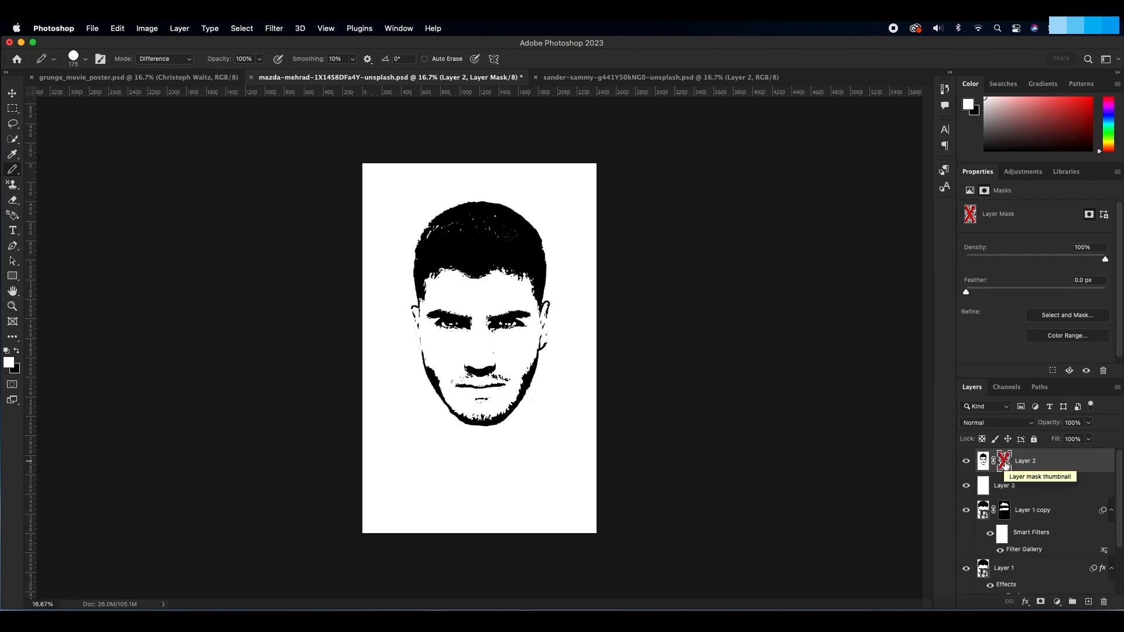
# Step: Apply a Lens Blur to the merged head layer's pixels, using the Layer Mask as depth map and a radius of 100
pyautogui.click(983, 463)
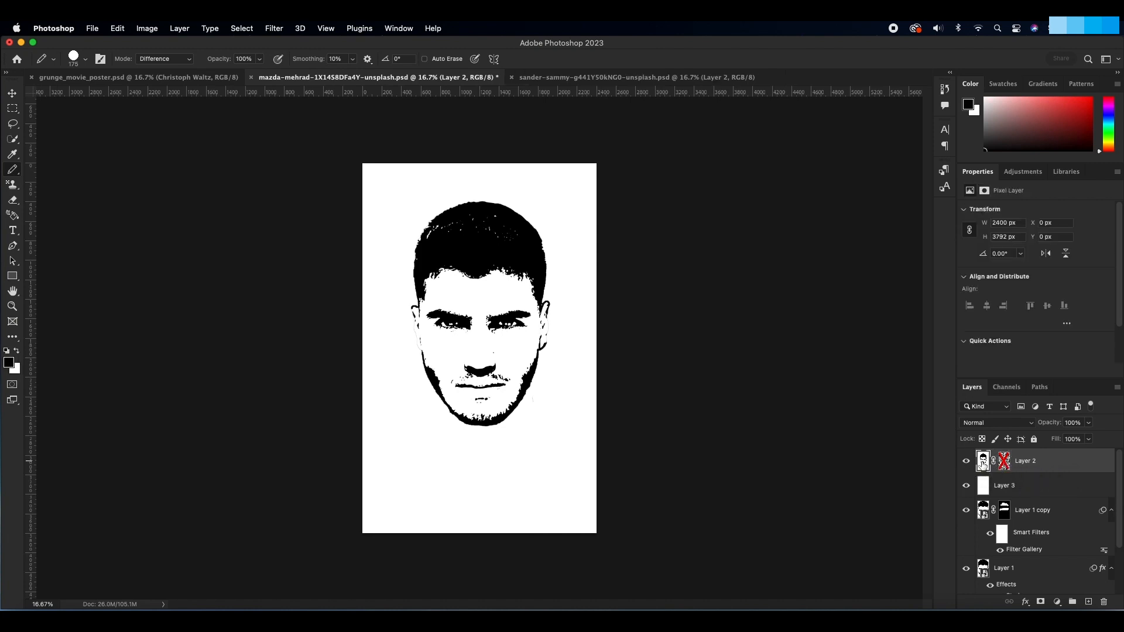
pyautogui.click(277, 29)
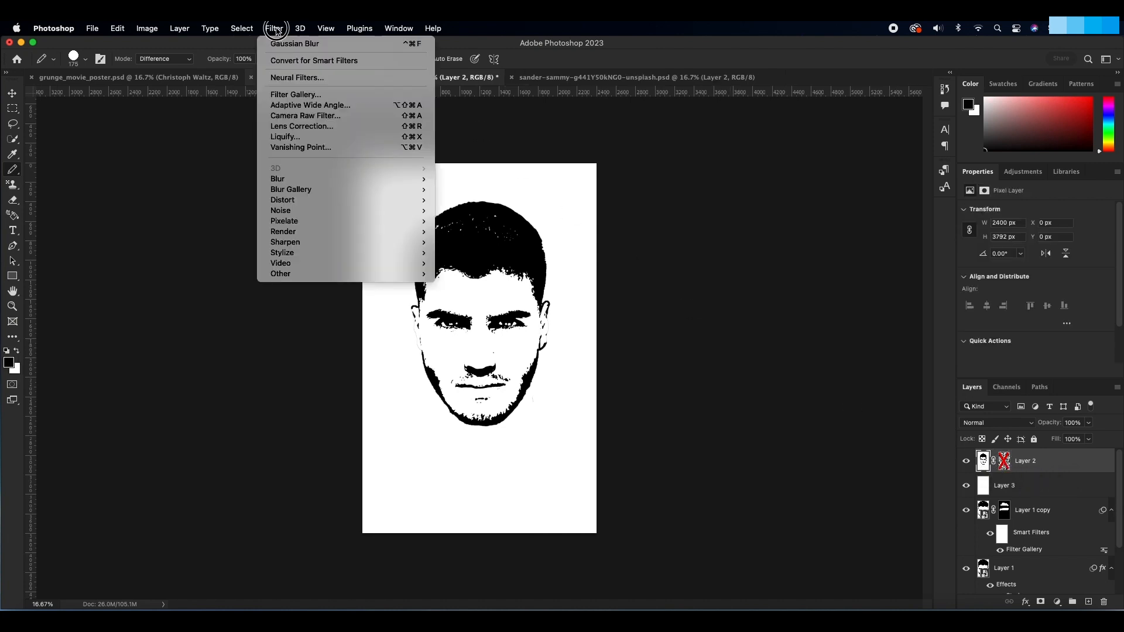
pyautogui.moveTo(354, 179)
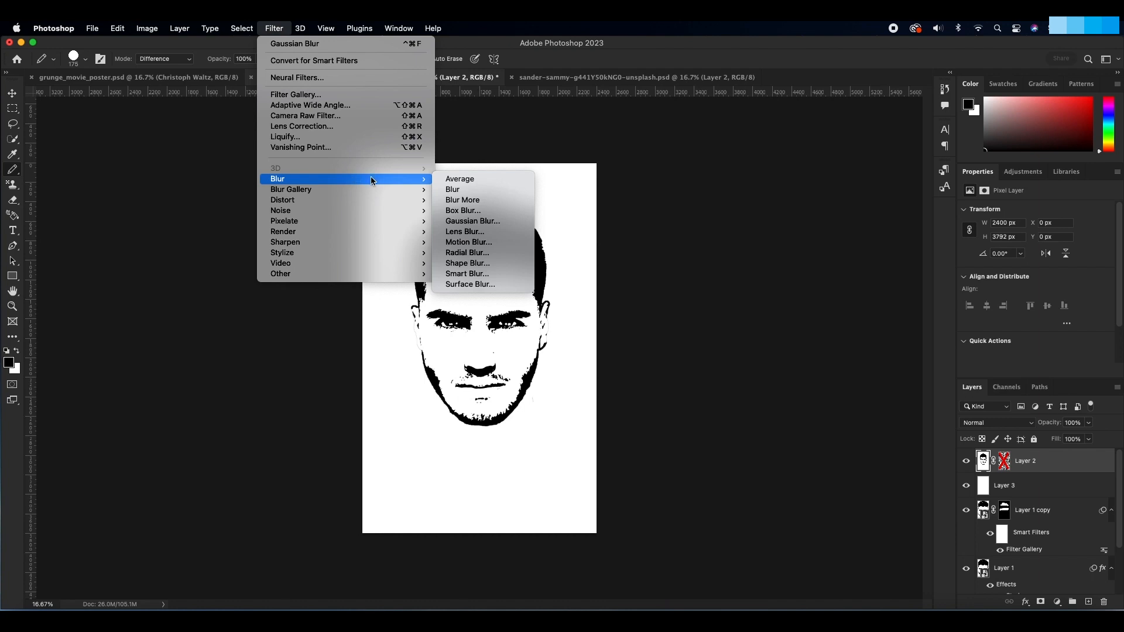
pyautogui.click(474, 231)
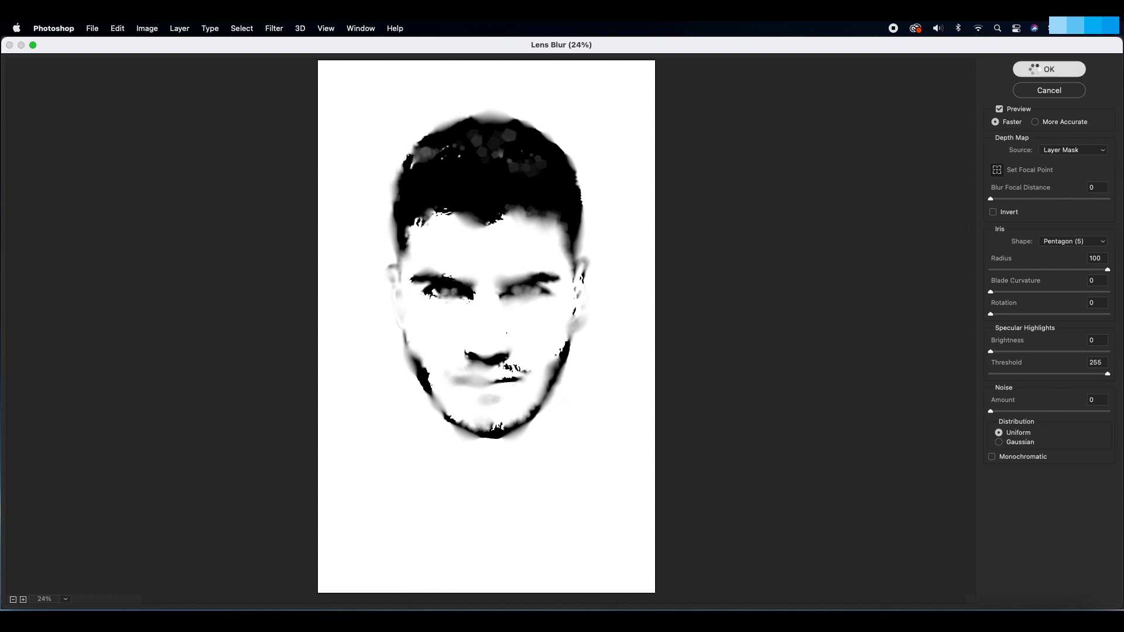
pyautogui.click(1034, 69)
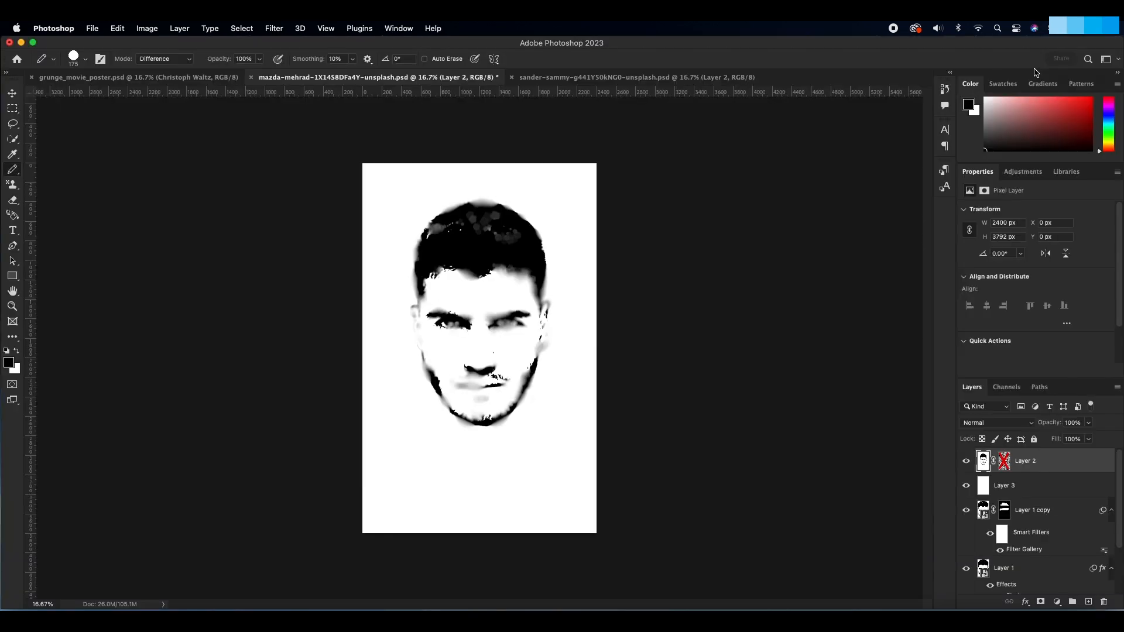
# Step: Fade the Lens Blur to 80% opacity and set the merged head layer's blending mode to Dissolve
pyautogui.click(118, 29)
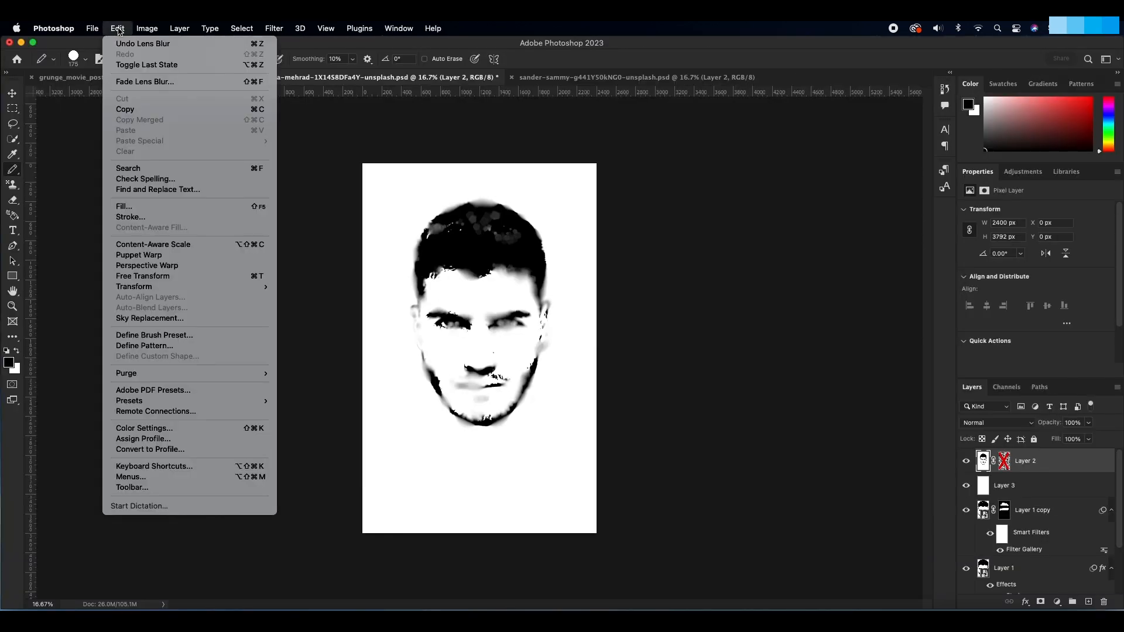
pyautogui.click(142, 82)
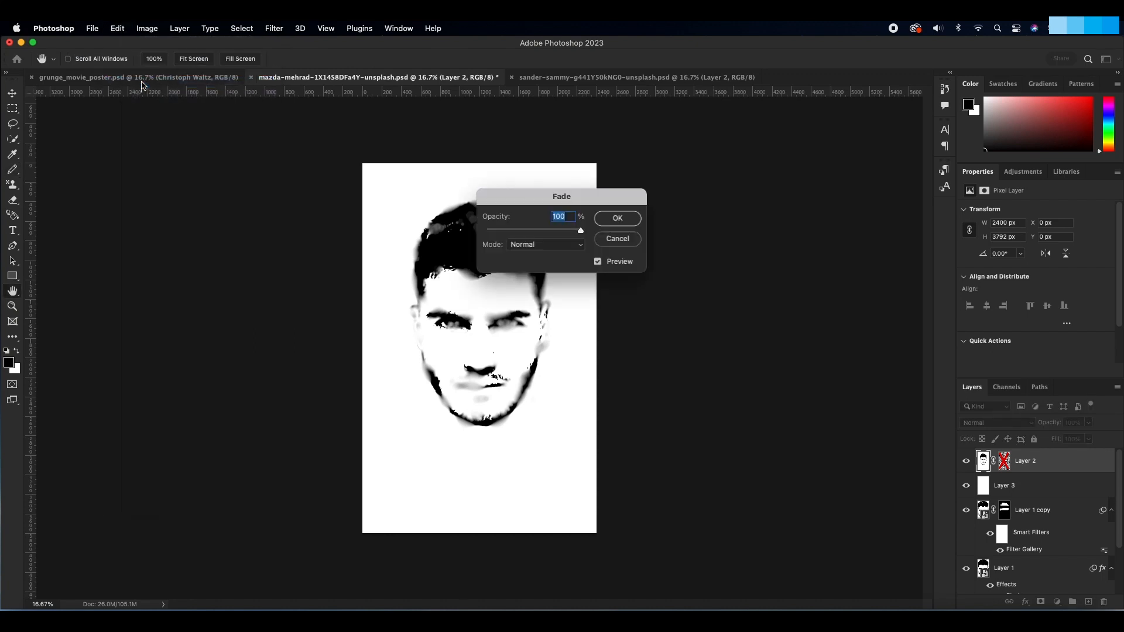
pyautogui.write('80')
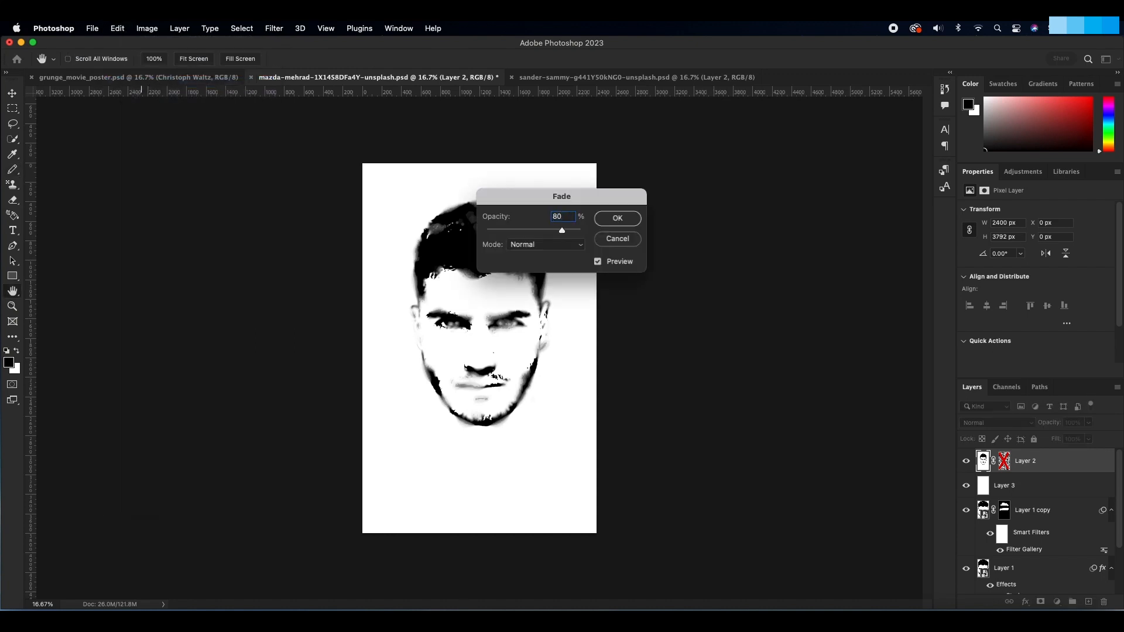
pyautogui.click(618, 219)
pyautogui.press('b')
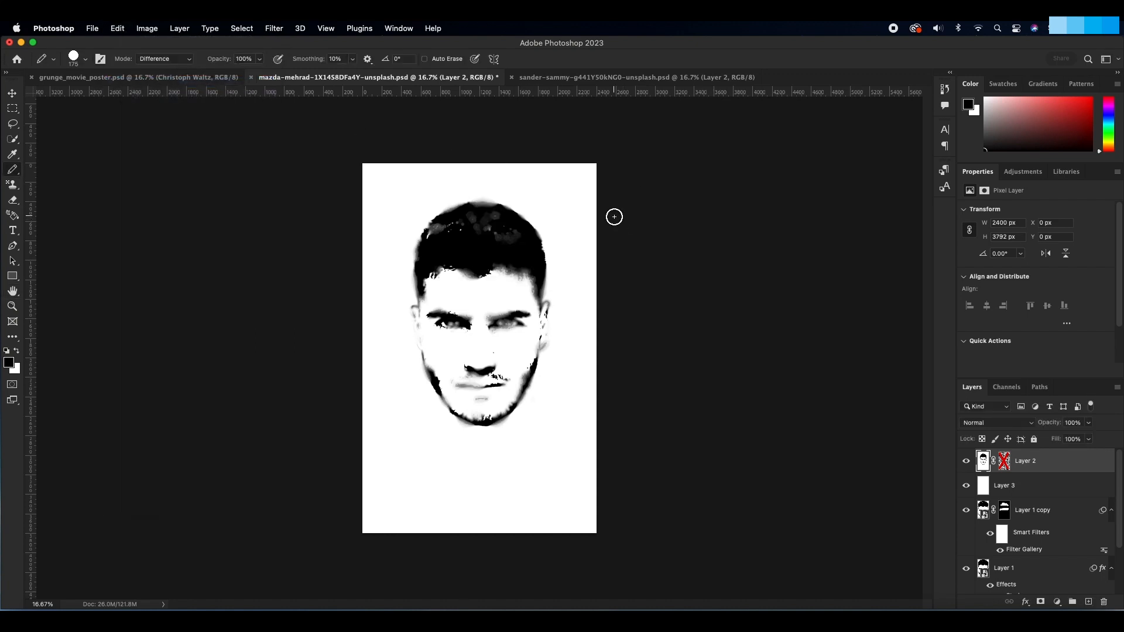
pyautogui.click(986, 427)
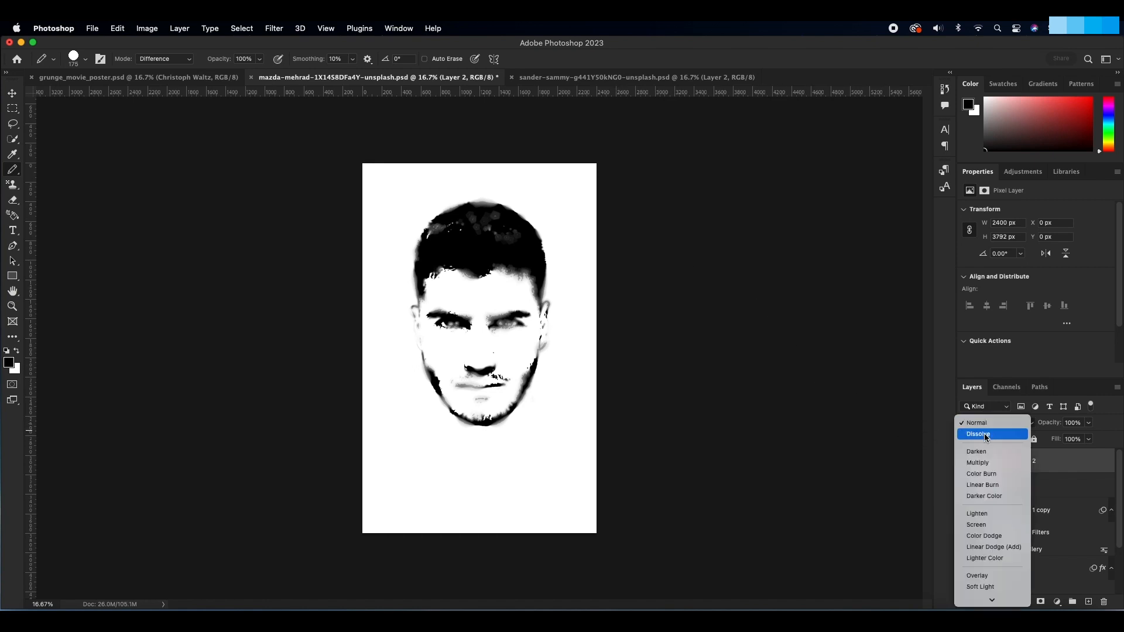
pyautogui.click(986, 437)
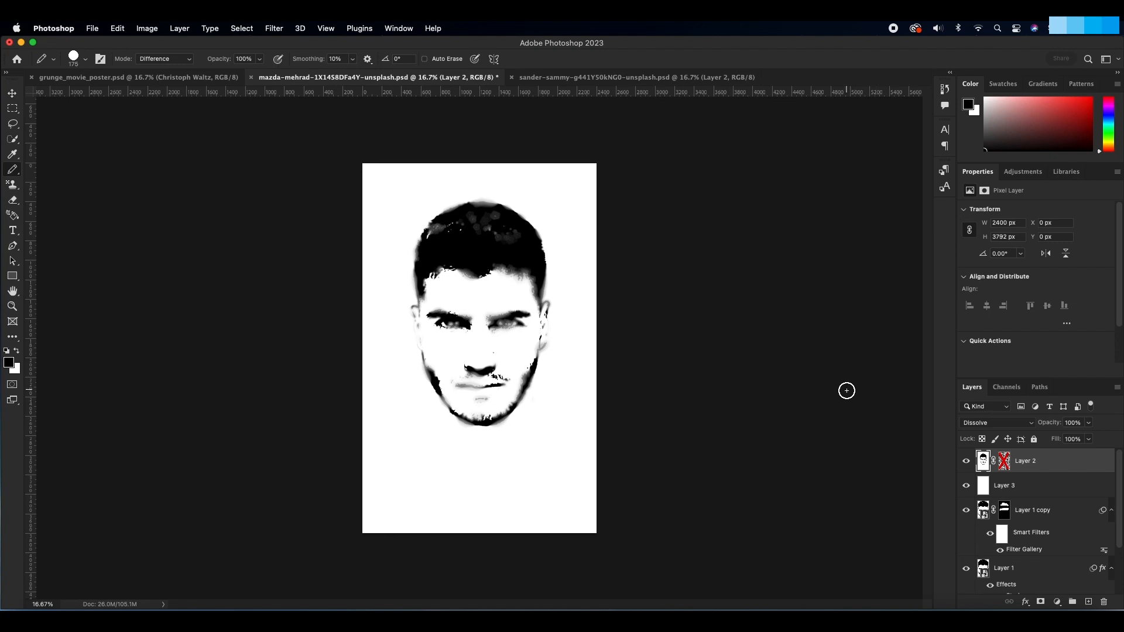
# Step: Copy the whole blurred head image into the layer's own mask and invert the mask
pyautogui.hotkey('ctrl', 'a')
pyautogui.keyDown('alt'); pyautogui.click(1004, 461); pyautogui.keyUp('alt')
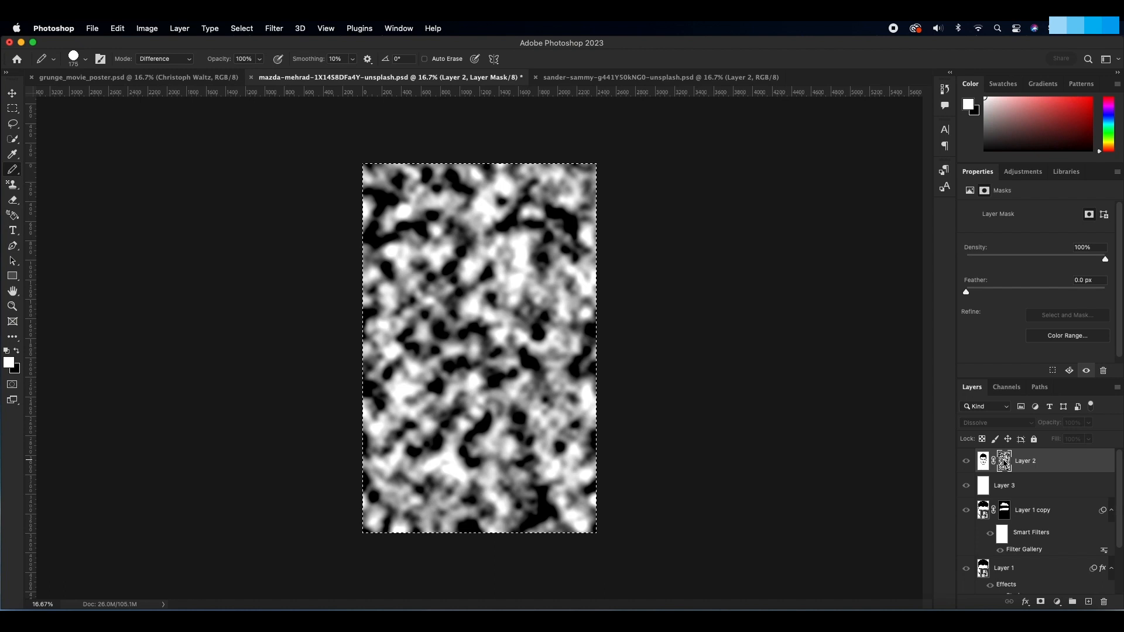
pyautogui.press('super+v')
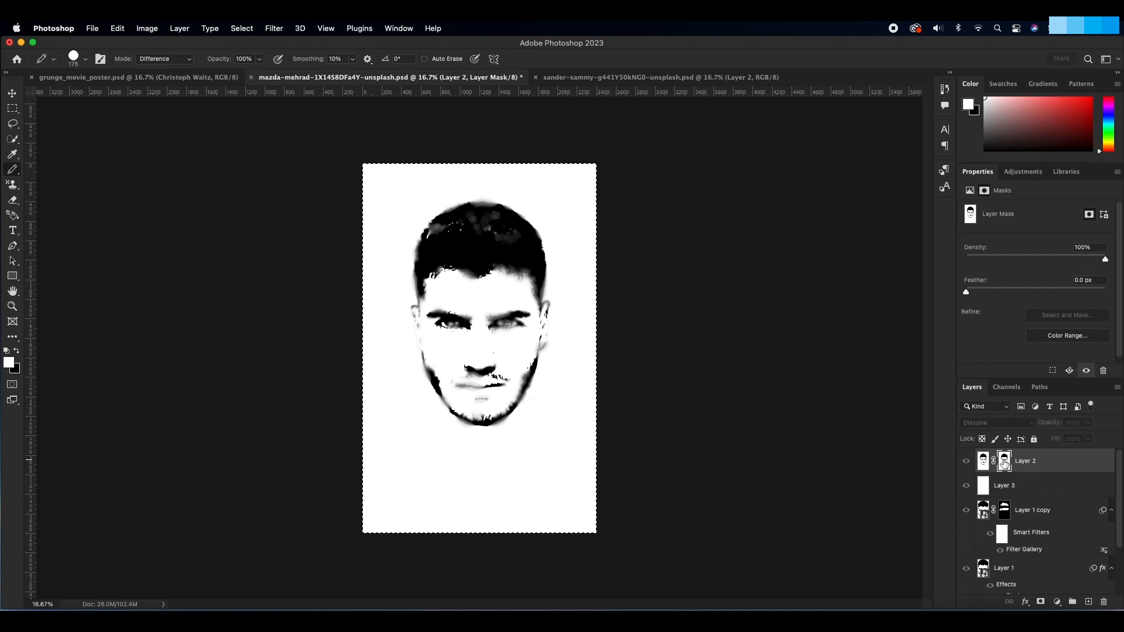
pyautogui.press('super+i')
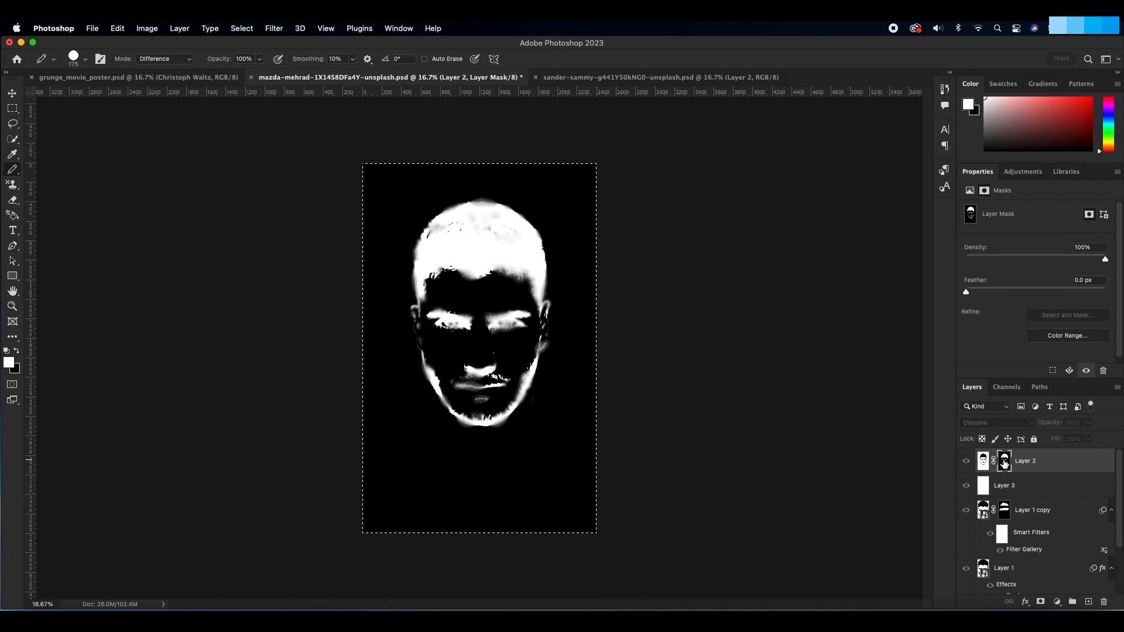
# Step: Fill the masked head layer's pixels with black and merge it with the white layer directly below
pyautogui.click(983, 461)
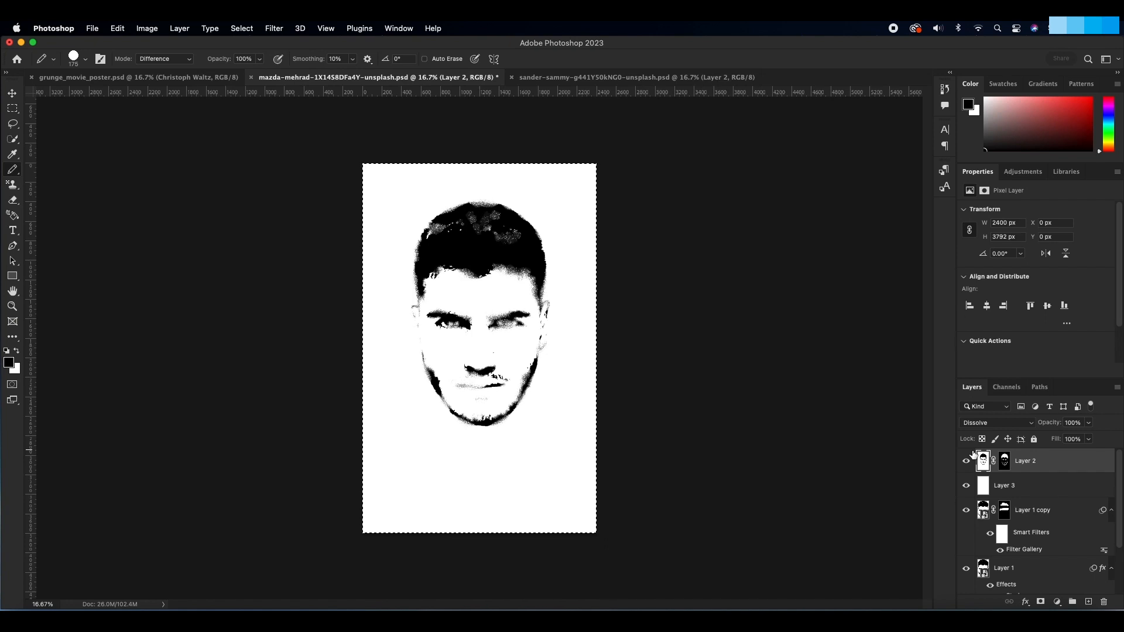
pyautogui.hotkey('alt', 'BackSpace')
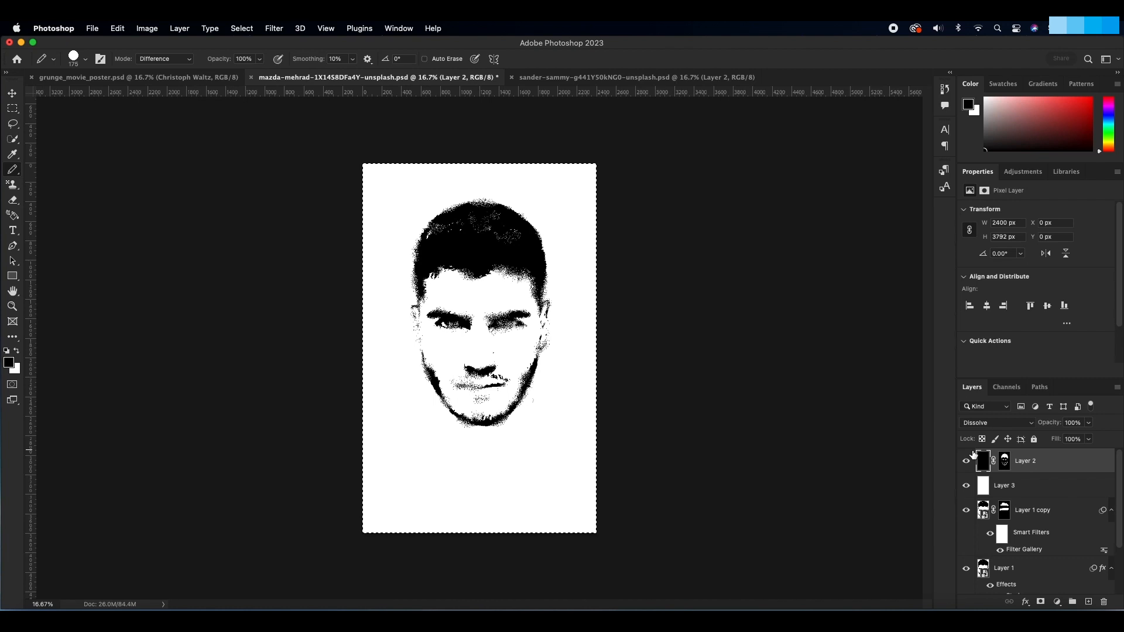
pyautogui.scroll(-2, 974, 465)
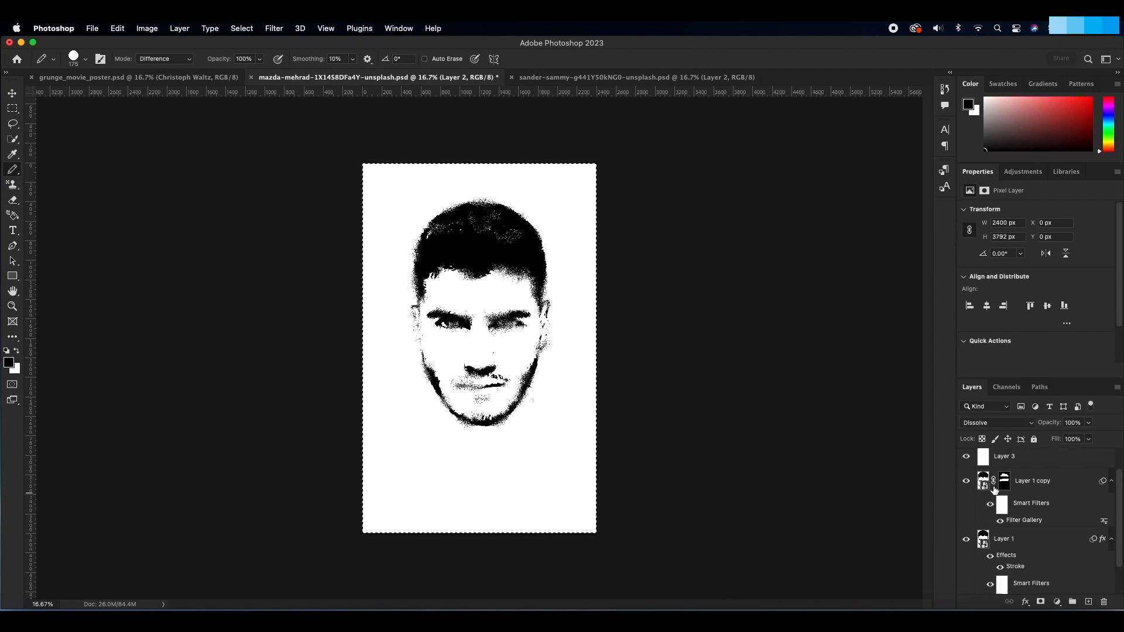
pyautogui.scroll(2, 991, 491)
pyautogui.keyDown('shift'); pyautogui.click(991, 491); pyautogui.keyUp('shift')
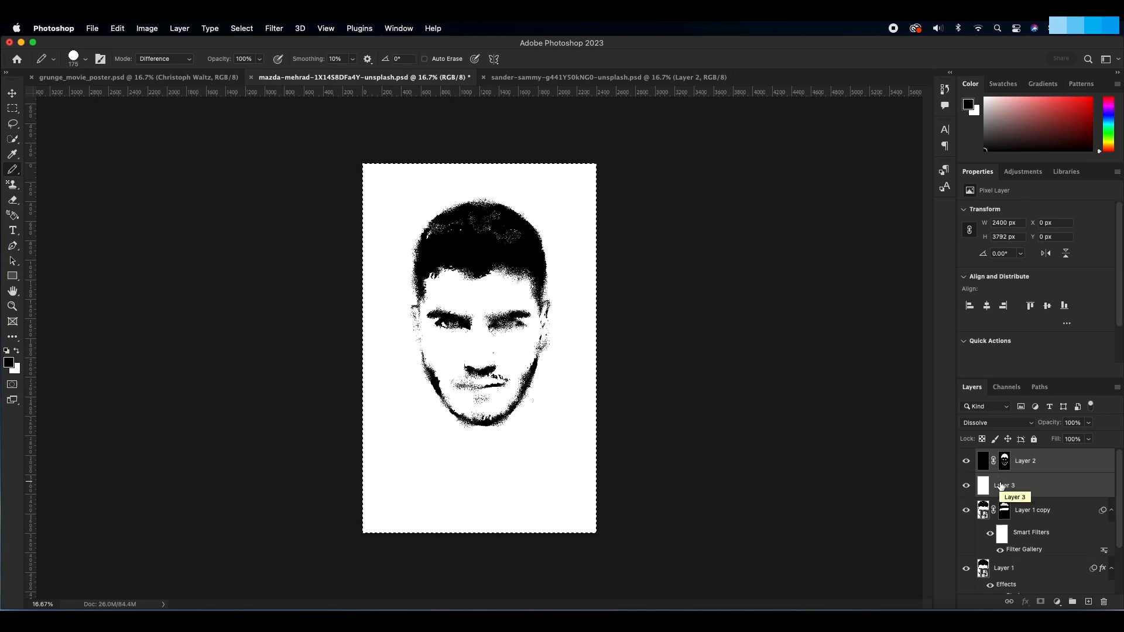
pyautogui.press('super+e')
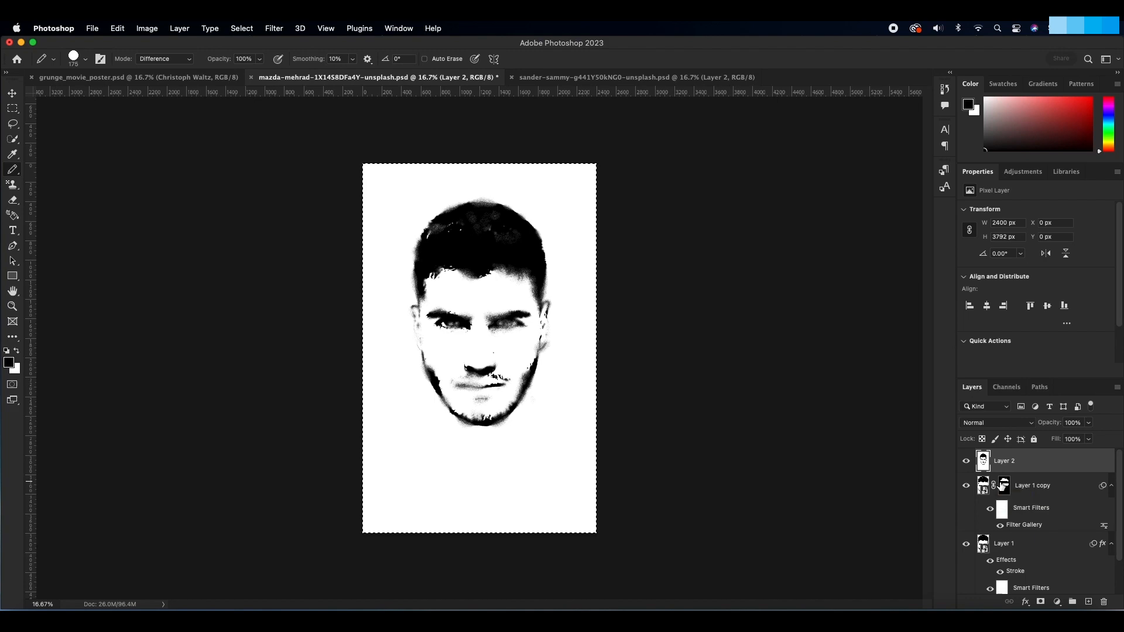
# Step: Examine the dissolved grain around the face and hair at 100% zoom
pyautogui.press('super+plus')
pyautogui.press('super+plus')
pyautogui.press('super+plus')
pyautogui.press('super+plus')
pyautogui.press('super+plus')
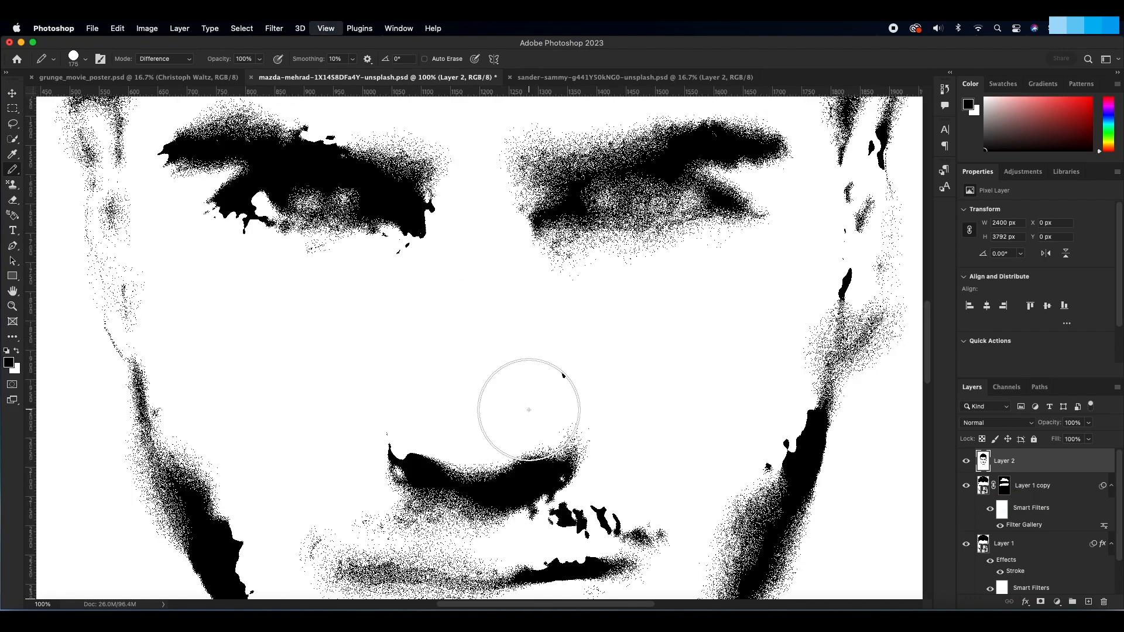
pyautogui.scroll(15, 553, 414)
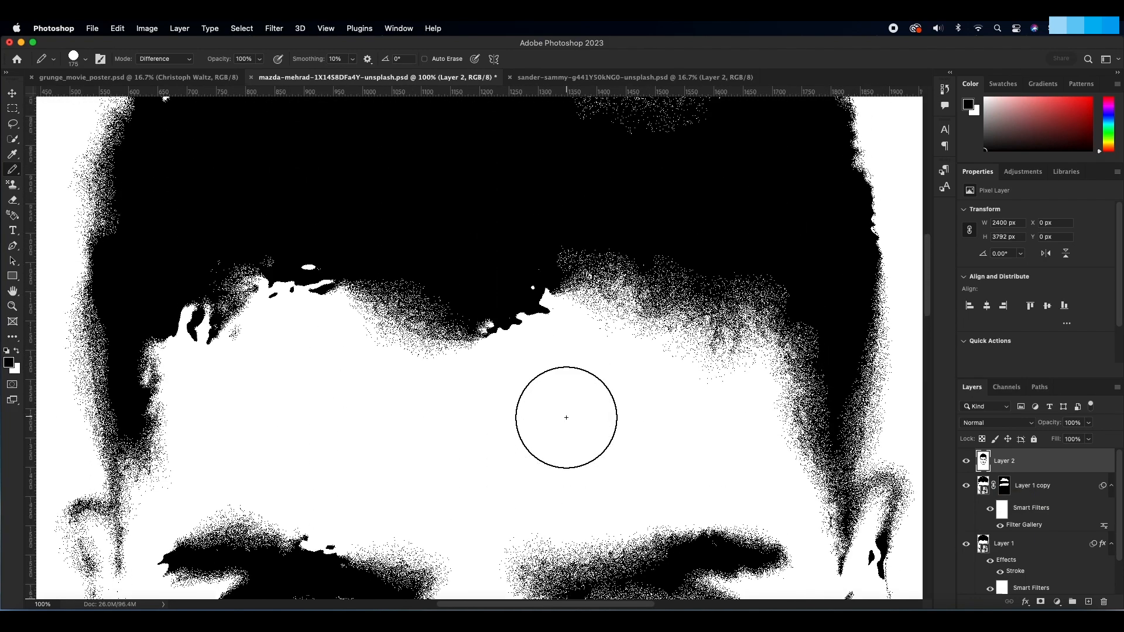
pyautogui.scroll(5, 565, 417)
pyautogui.scroll(-2, 566, 417)
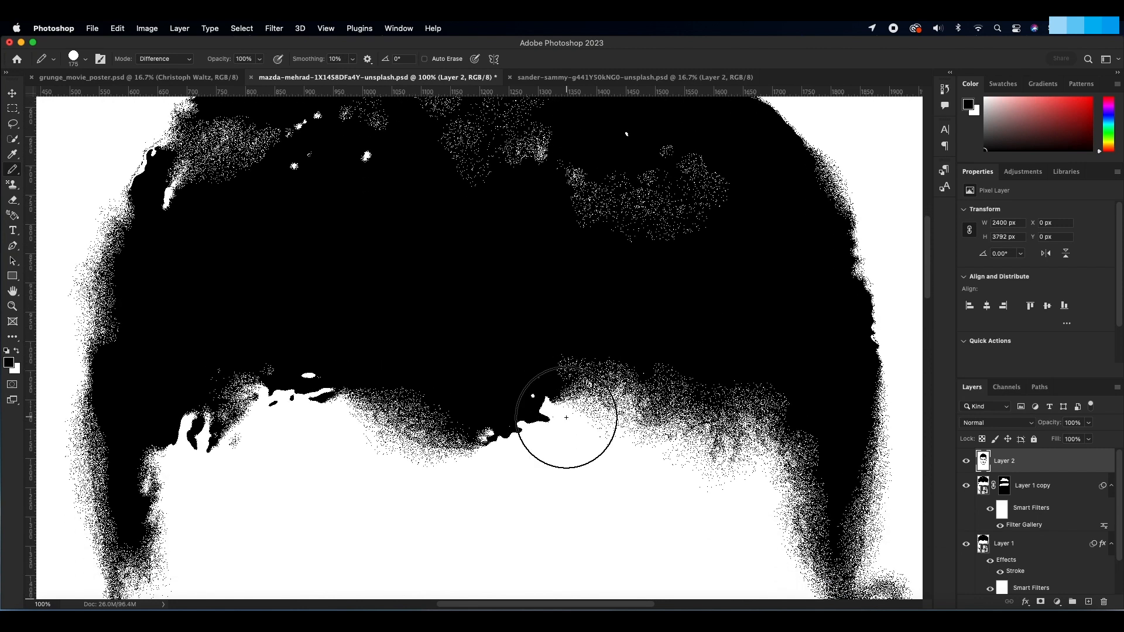
pyautogui.press('super+0')
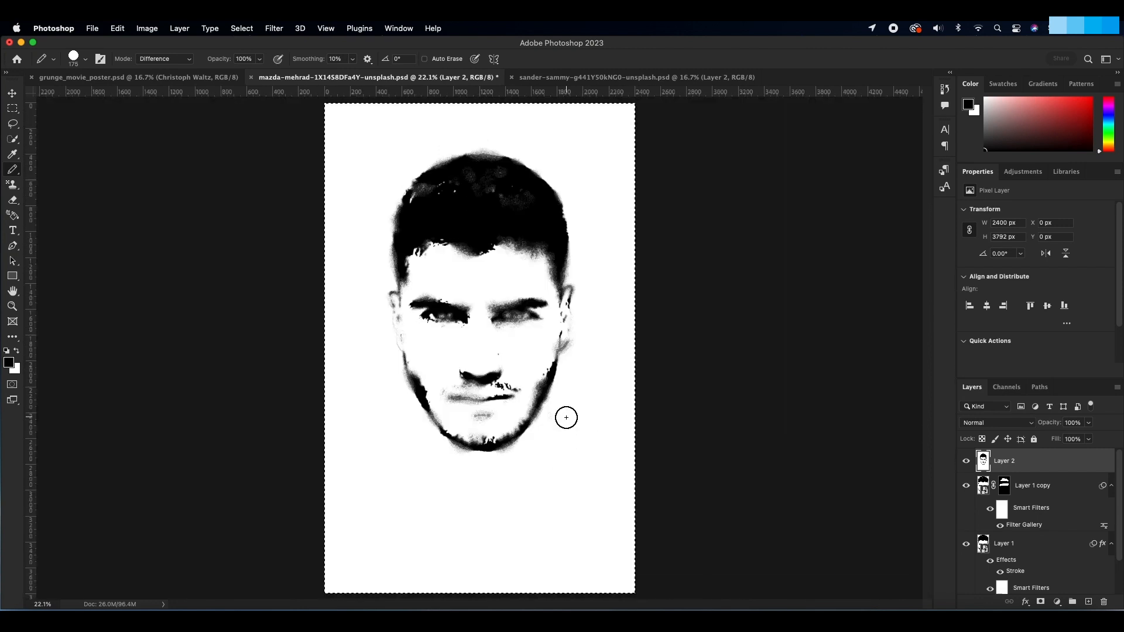
# Step: Soften the grainy merged head layer with a Gaussian Blur of 0.5 pixels
pyautogui.click(274, 28)
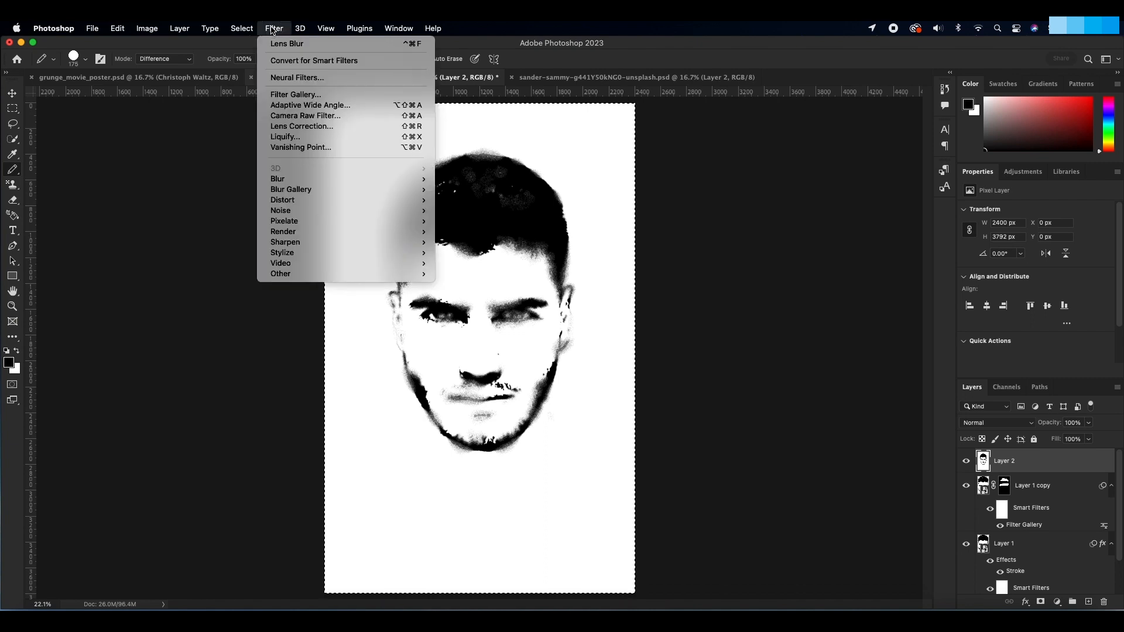
pyautogui.moveTo(379, 179)
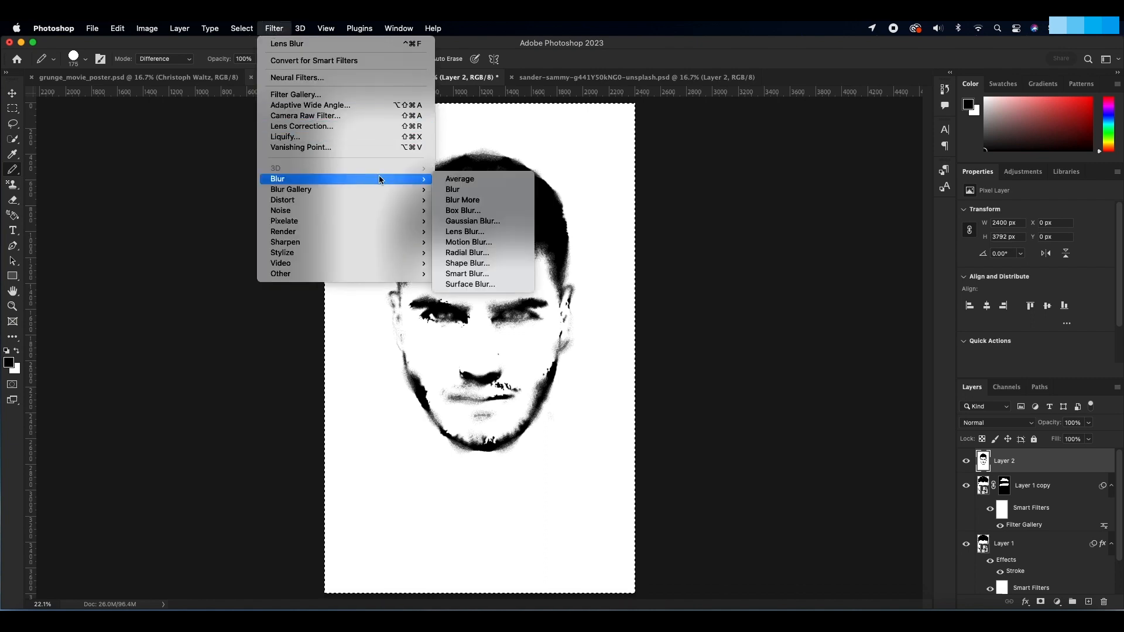
pyautogui.click(492, 222)
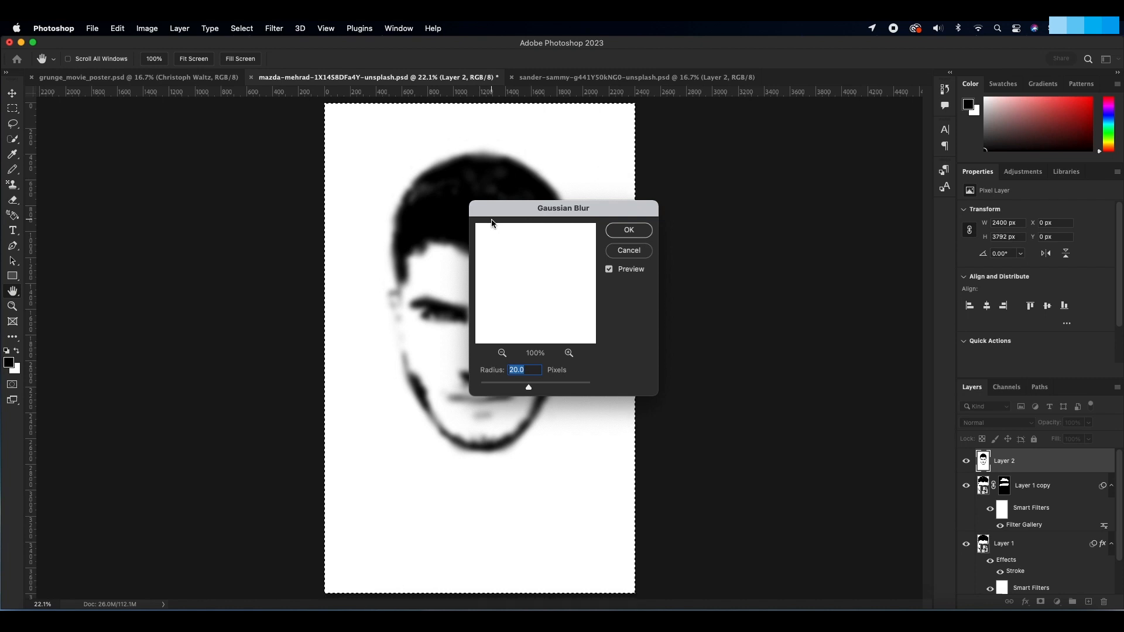
pyautogui.write('.5')
pyautogui.press('Return')
pyautogui.press('b')
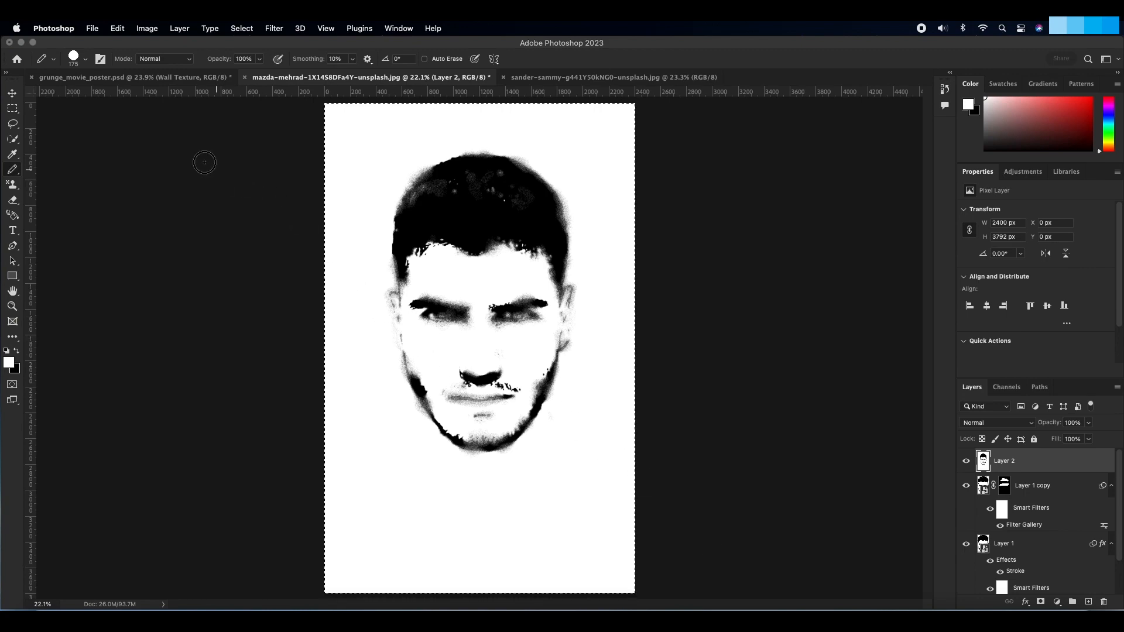
# Step: Add a new layer above Wall Texture in grunge_movie_poster.psd and fill it with White at 75% opacity
pyautogui.click(151, 79)
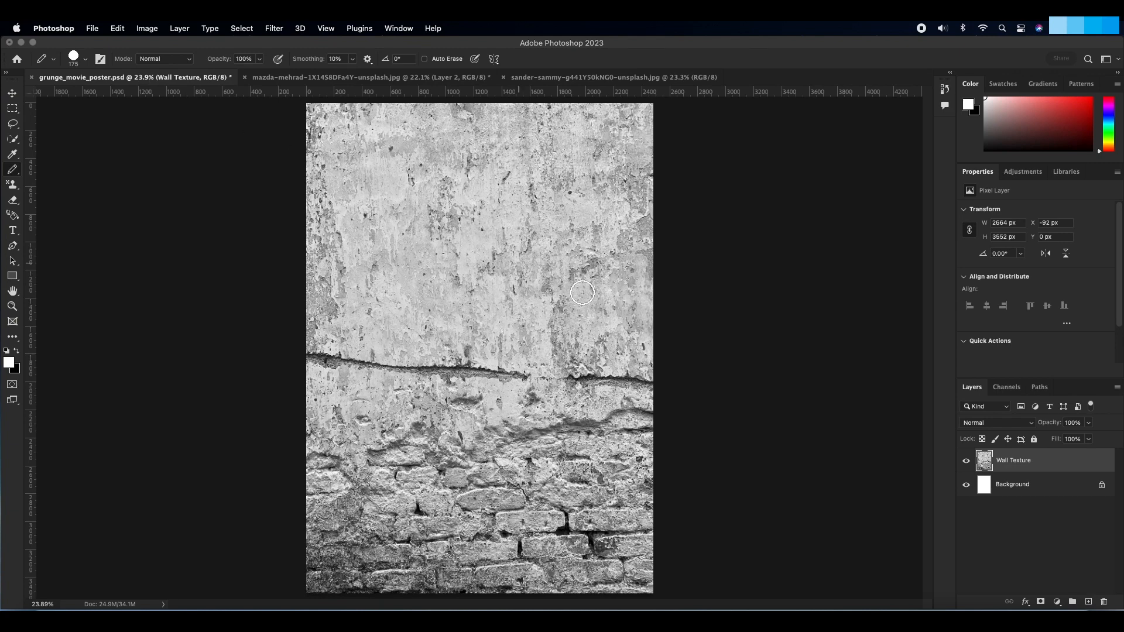
pyautogui.click(1087, 602)
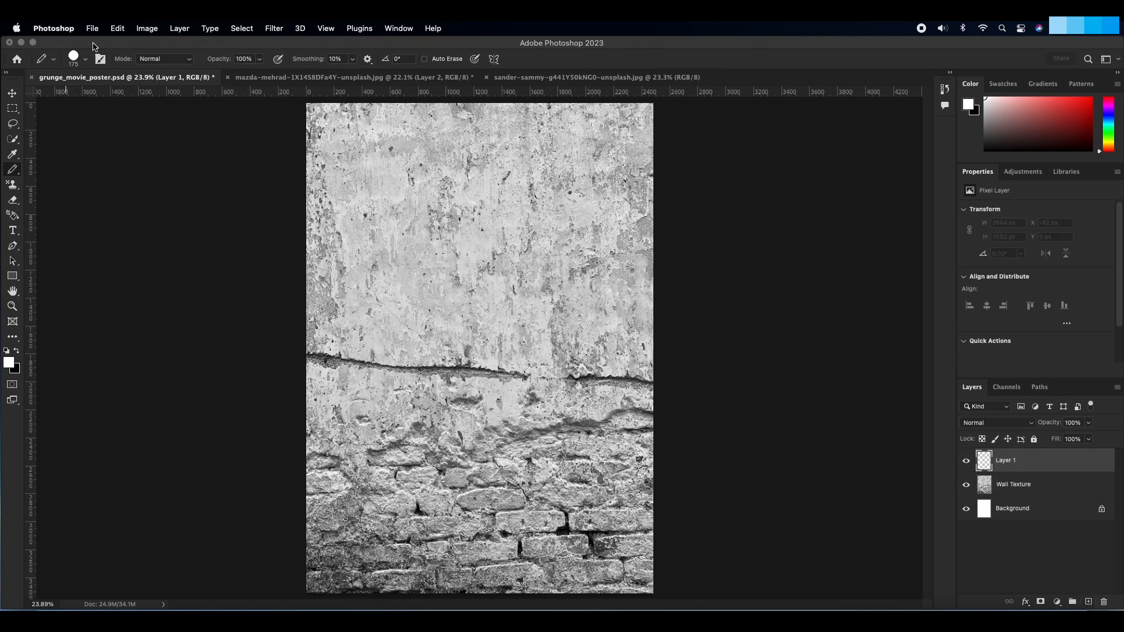
pyautogui.click(118, 29)
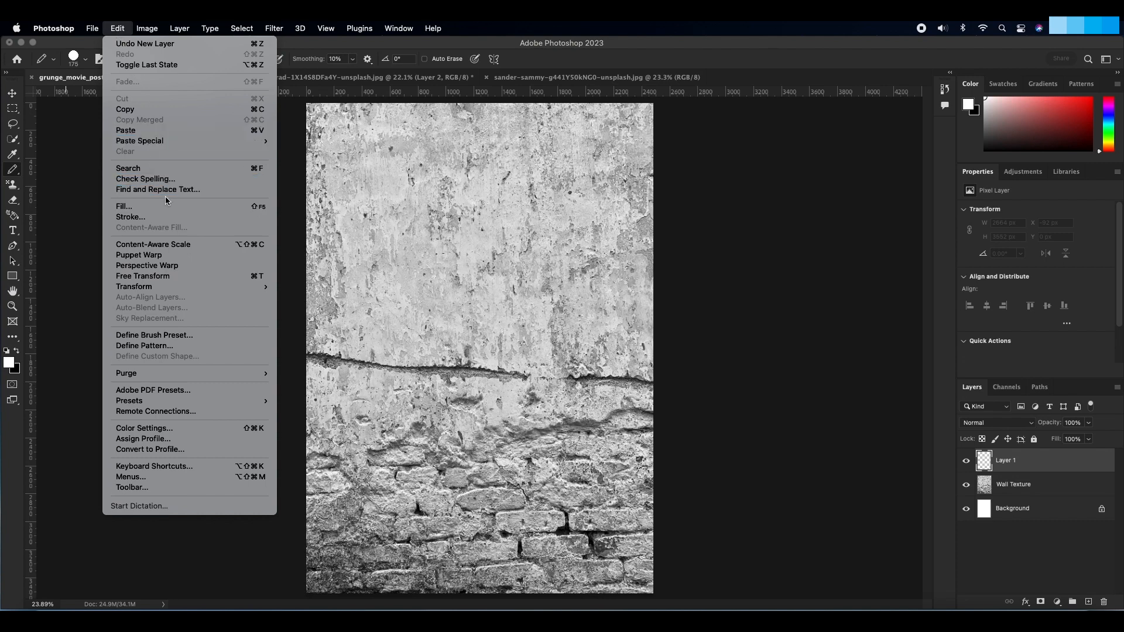
pyautogui.click(178, 206)
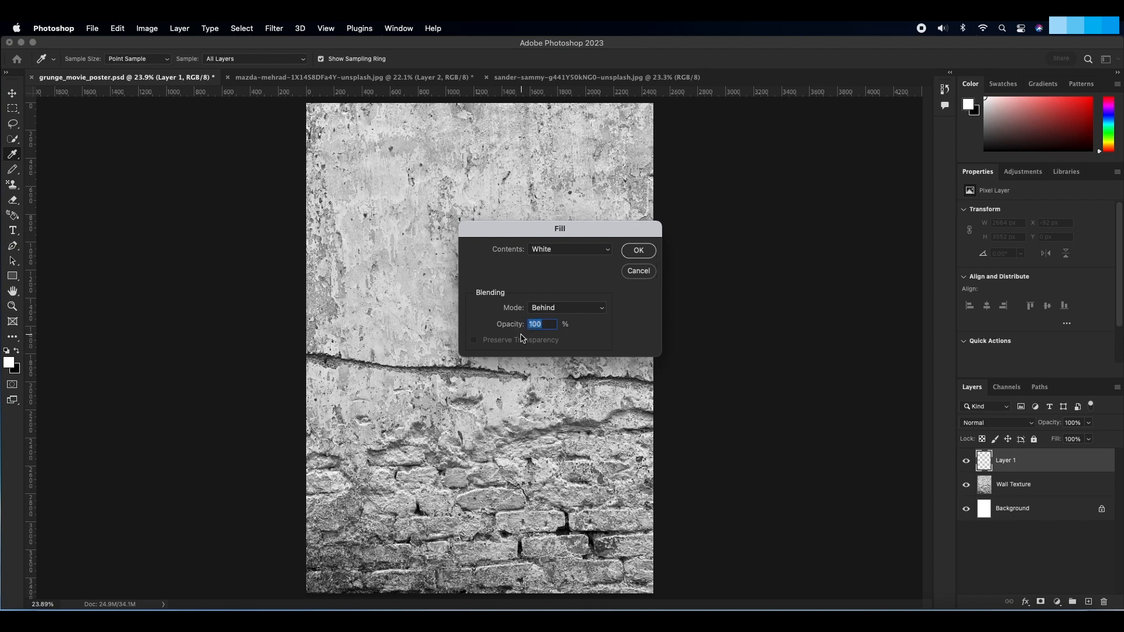
pyautogui.write('75')
pyautogui.click(561, 307)
pyautogui.click(561, 284)
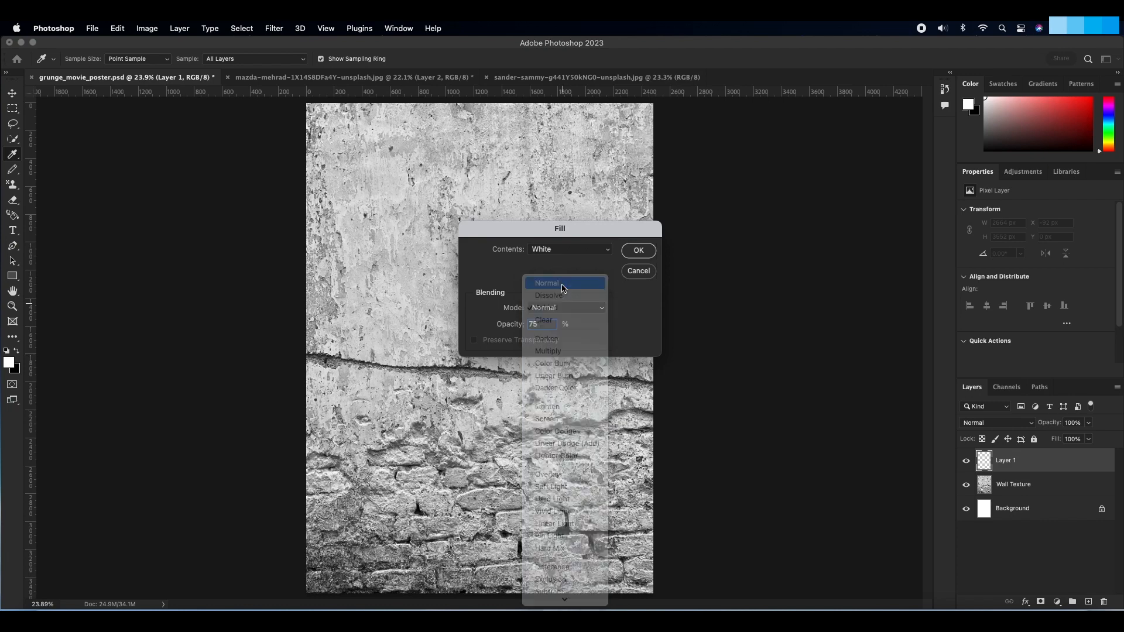
pyautogui.click(638, 250)
pyautogui.press('b')
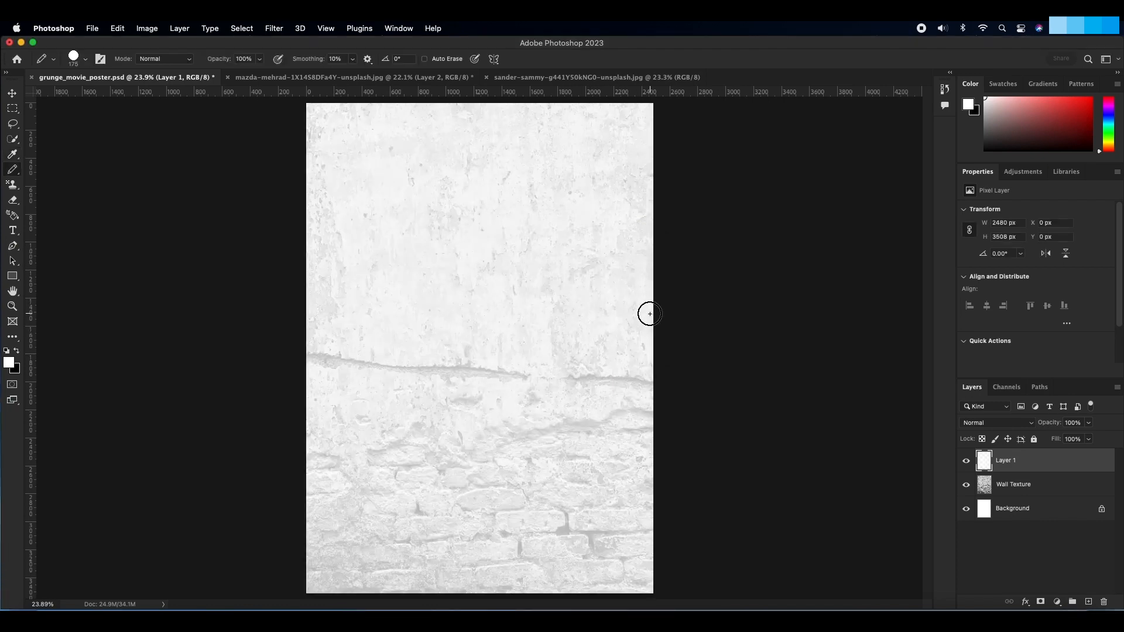
# Step: Copy the grainy head layer from the portrait document into grunge_movie_poster.psd with the Move tool
pyautogui.click(12, 95)
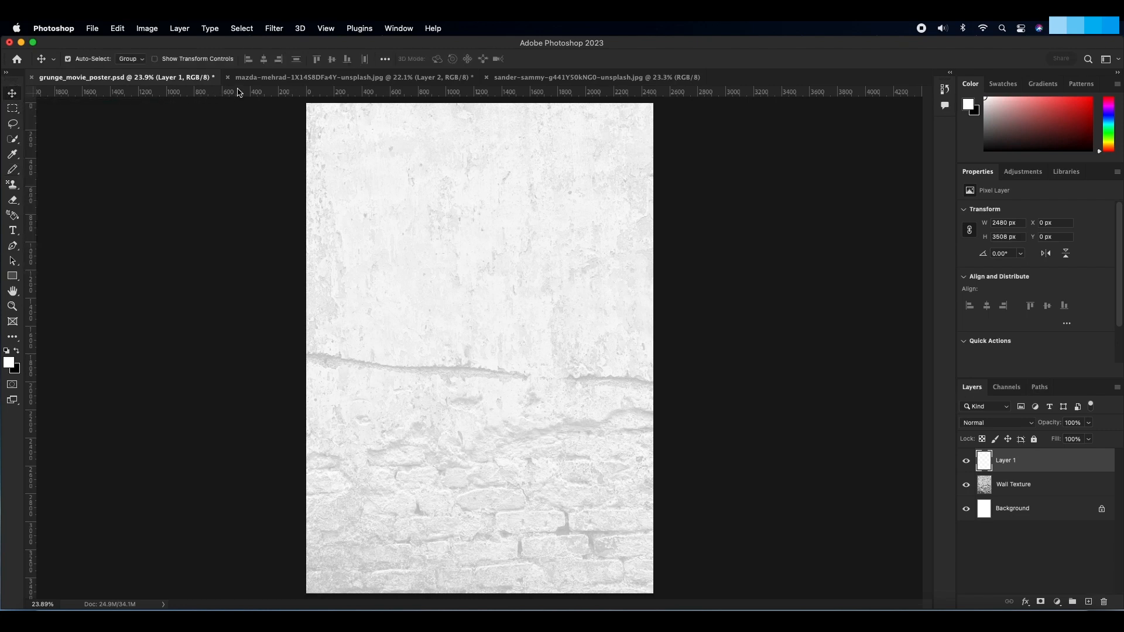
pyautogui.click(285, 78)
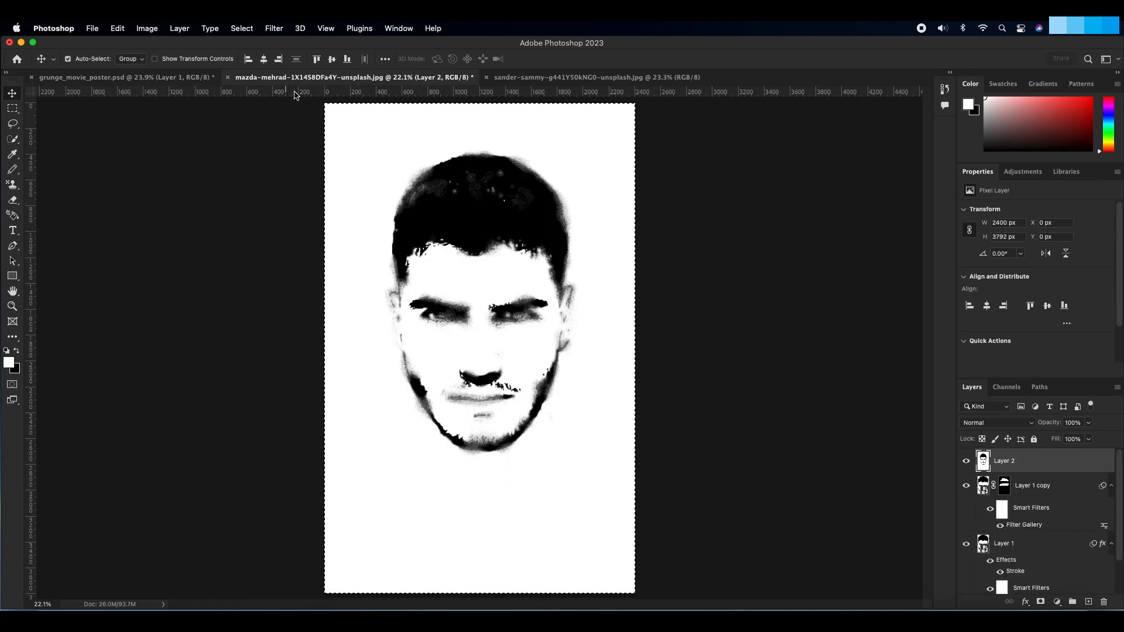
pyautogui.moveTo(470, 237); pyautogui.dragTo(480, 281)
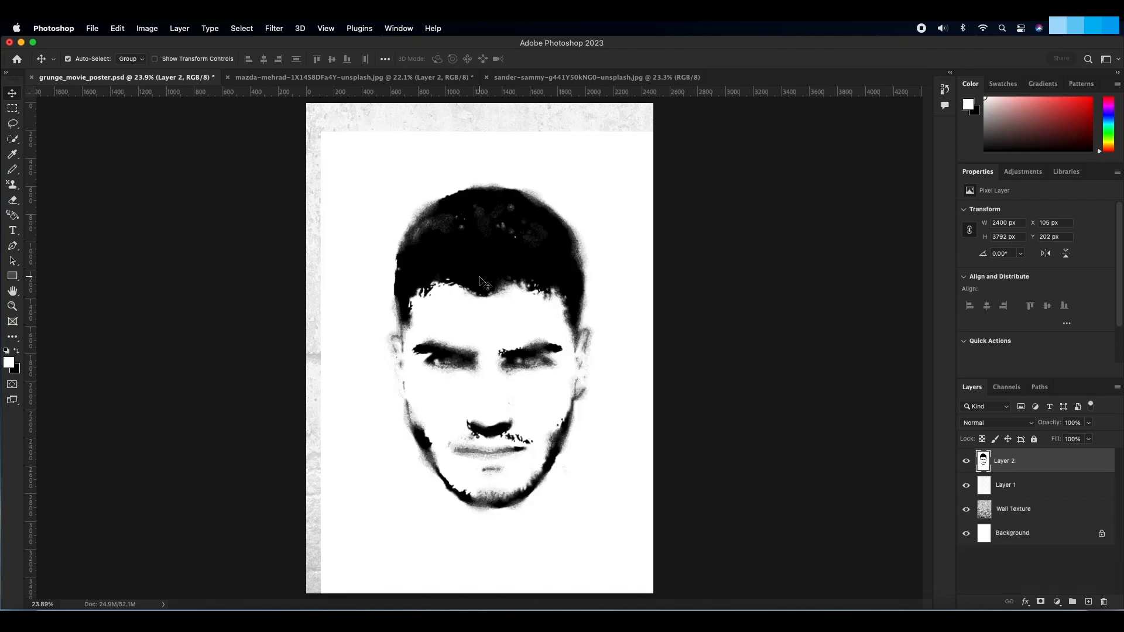
# Step: Set the blend mode of the head layer Layer 2 to Multiply and save the poster document
pyautogui.click(981, 424)
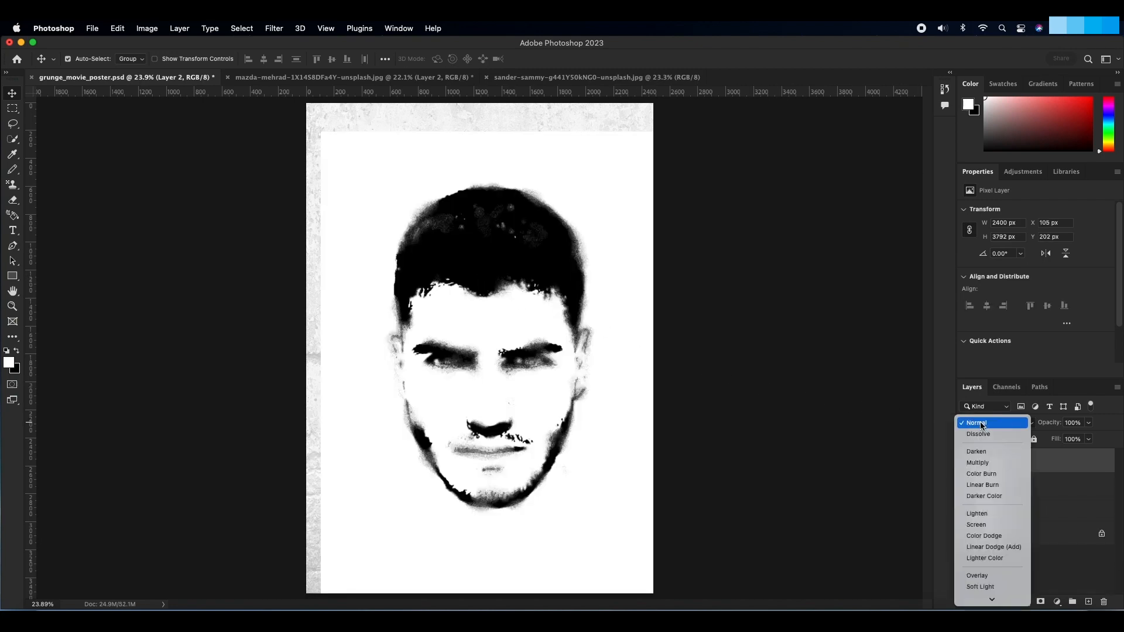
pyautogui.click(984, 463)
pyautogui.press('super+s')
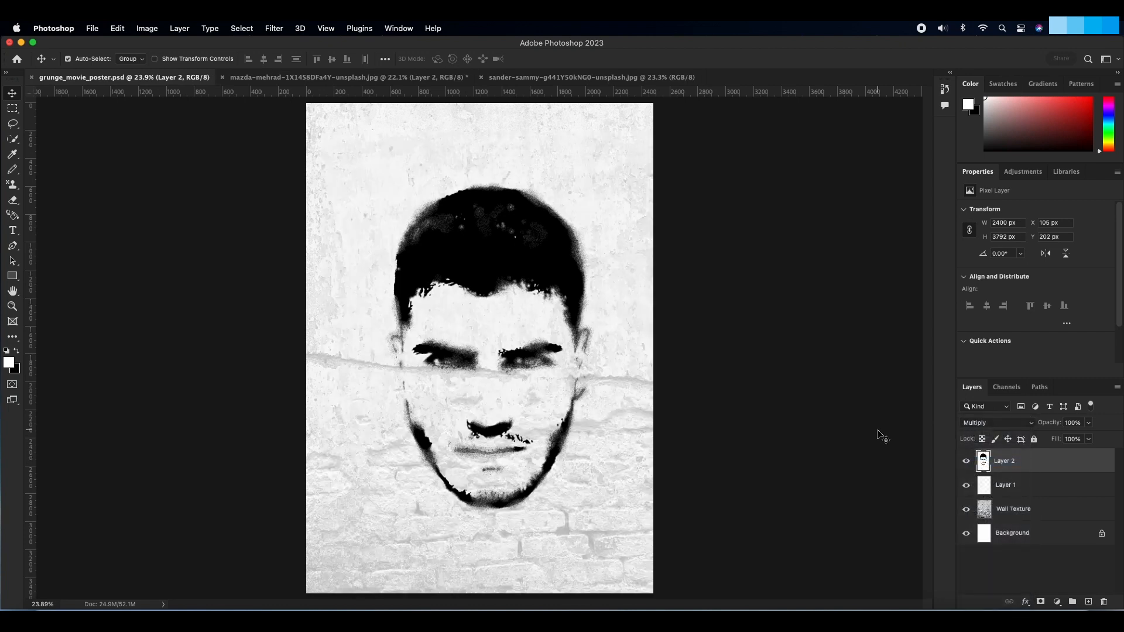
# Step: Transform the head layer: scale it to about 74%, rotate it about -4 degrees, and move it to the poster's left half
pyautogui.press('super+t')
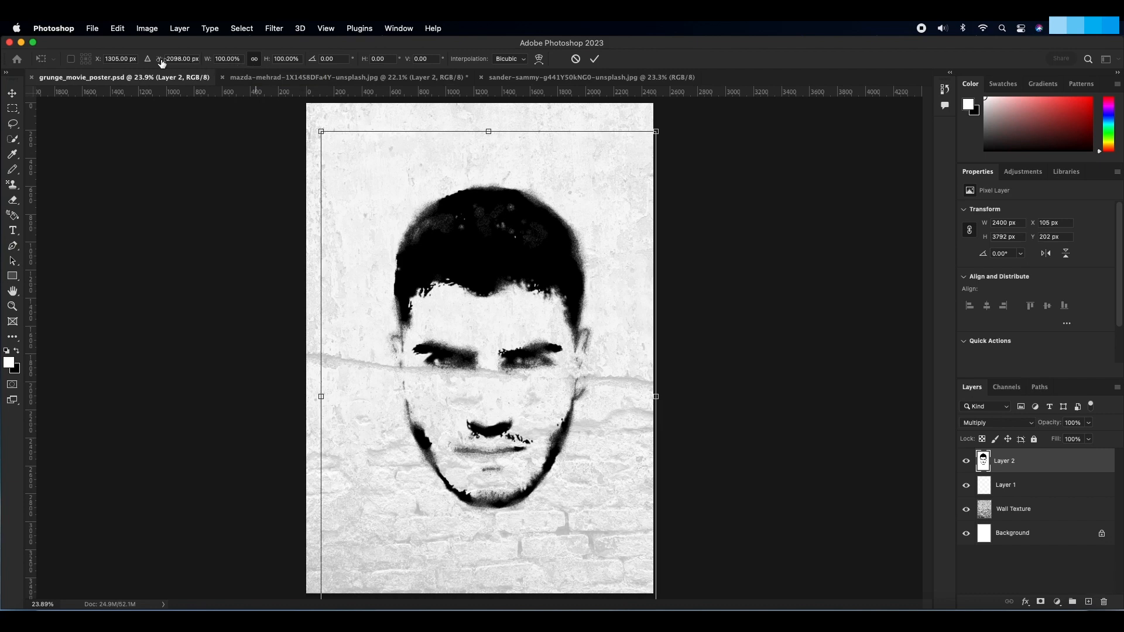
pyautogui.moveTo(159, 61)
pyautogui.mouseDown()
pyautogui.moveTo(72, 68)
pyautogui.moveTo(138, 63)
pyautogui.mouseUp()
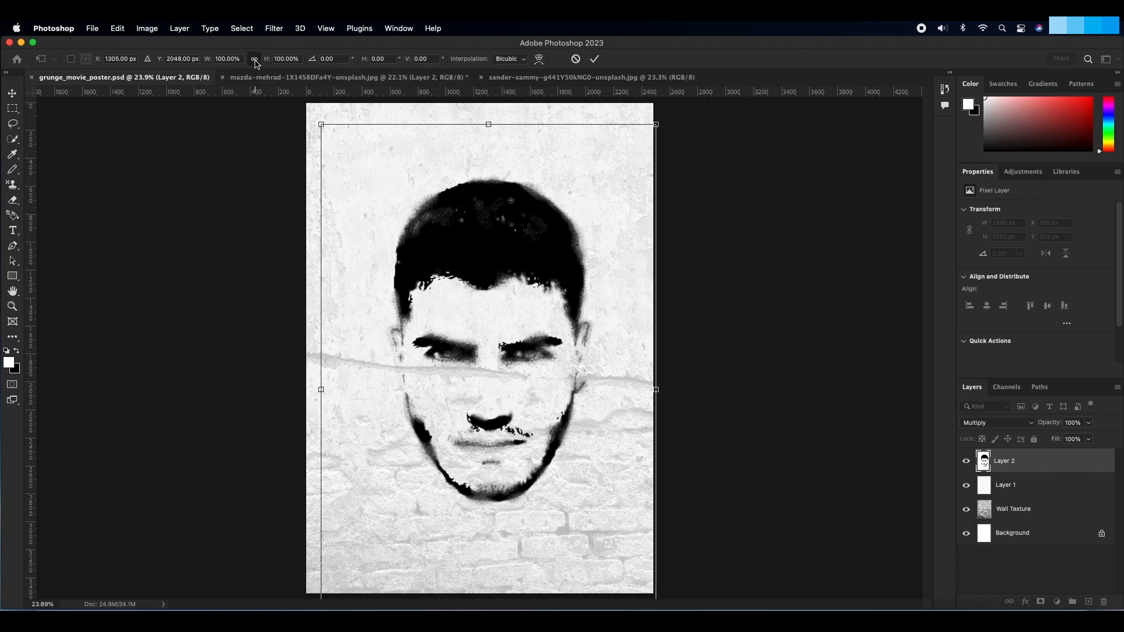
pyautogui.moveTo(208, 60); pyautogui.dragTo(195, 62)
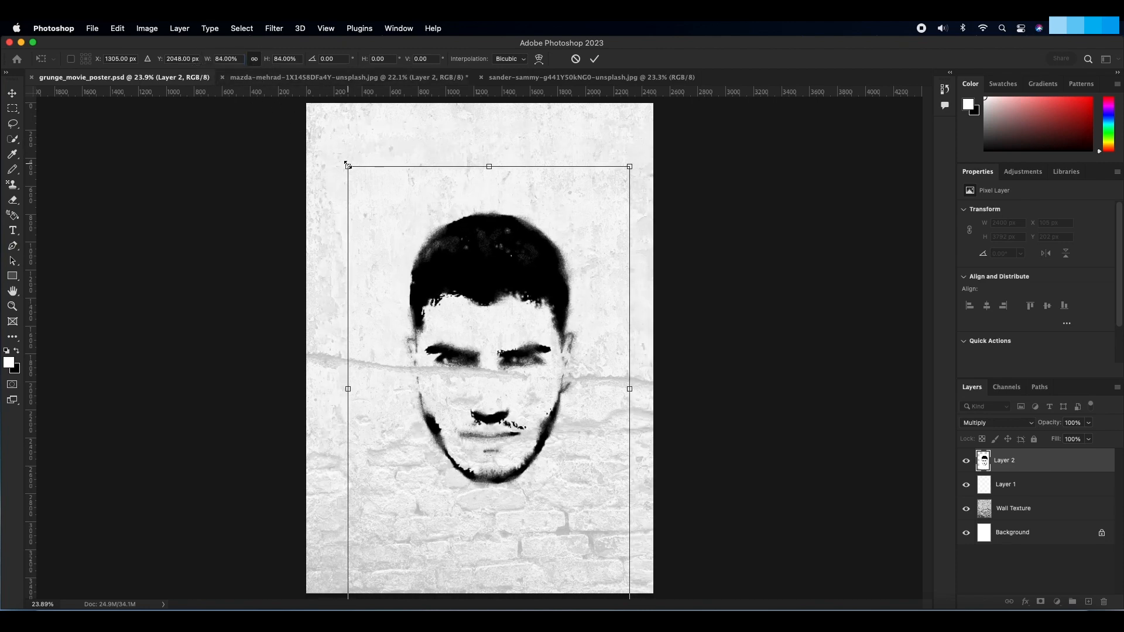
pyautogui.moveTo(340, 157); pyautogui.dragTo(319, 164)
pyautogui.moveTo(469, 289); pyautogui.dragTo(393, 287)
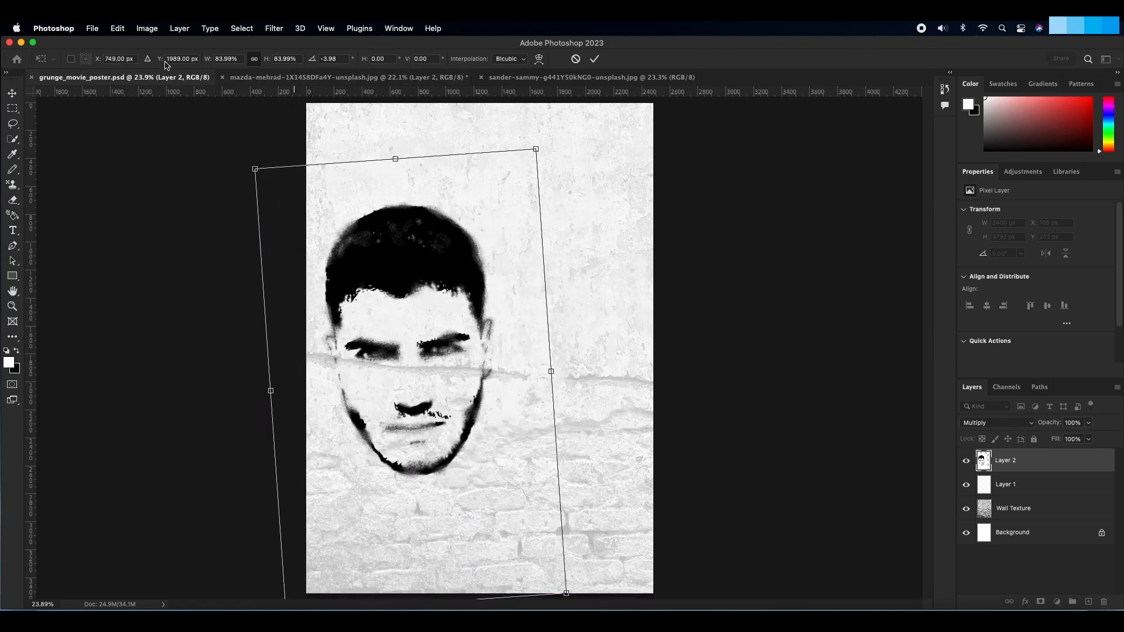
pyautogui.moveTo(203, 62); pyautogui.dragTo(203, 63)
pyautogui.moveTo(419, 260); pyautogui.dragTo(407, 259)
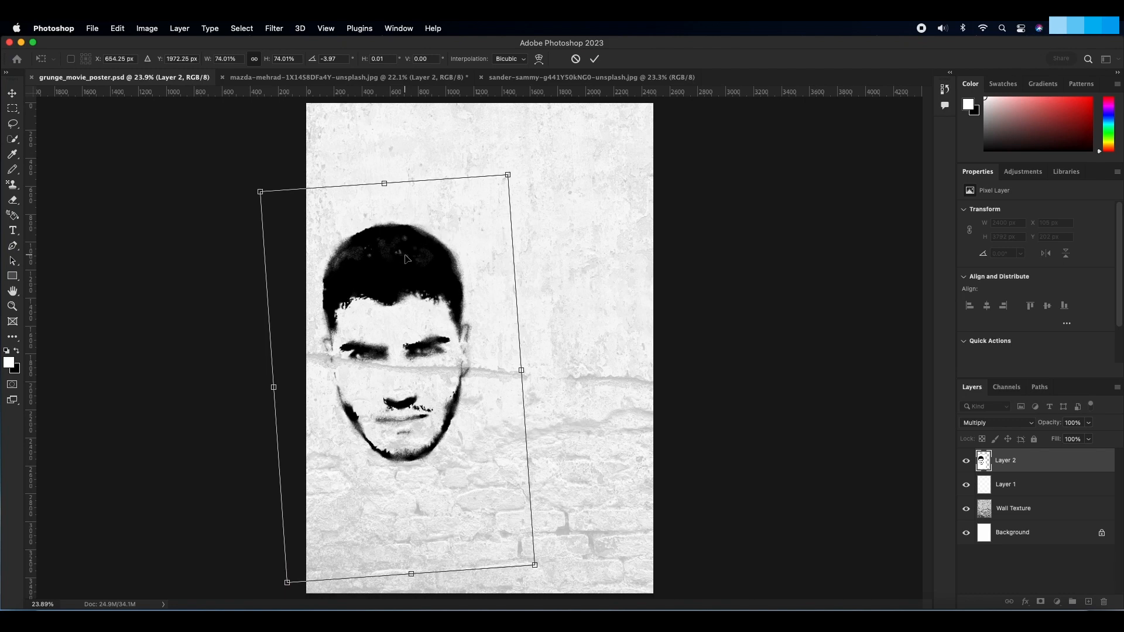
pyautogui.press('Return')
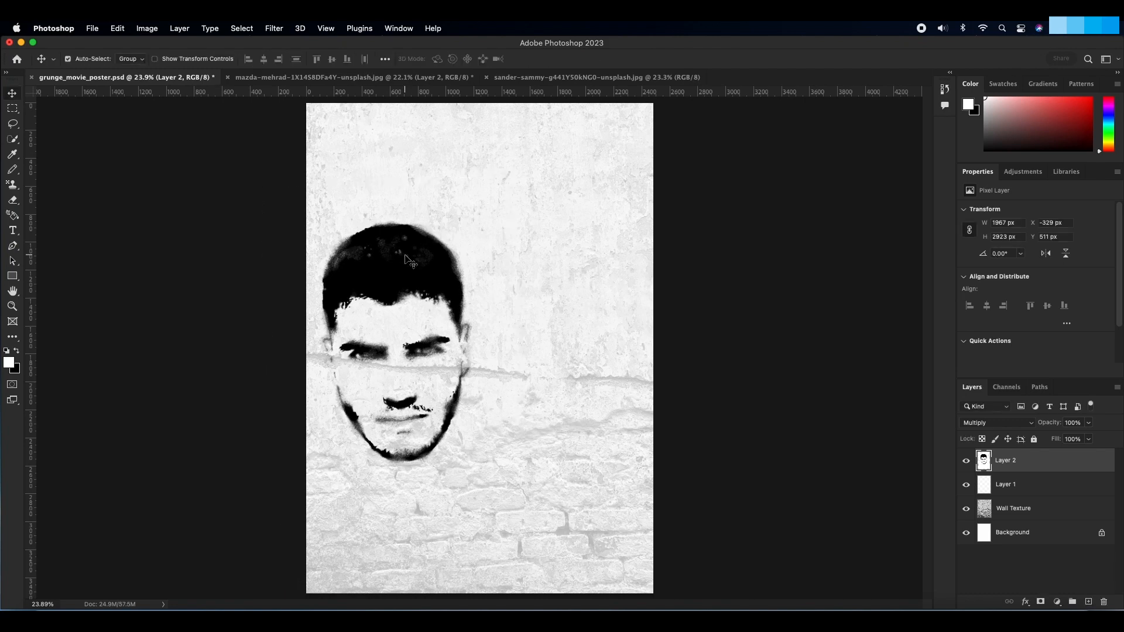
# Step: Set Layer 2's Blend If ranges to current layer white 206/255, underlying layer black 11/45 and white 244/255
pyautogui.doubleClick(1043, 462)
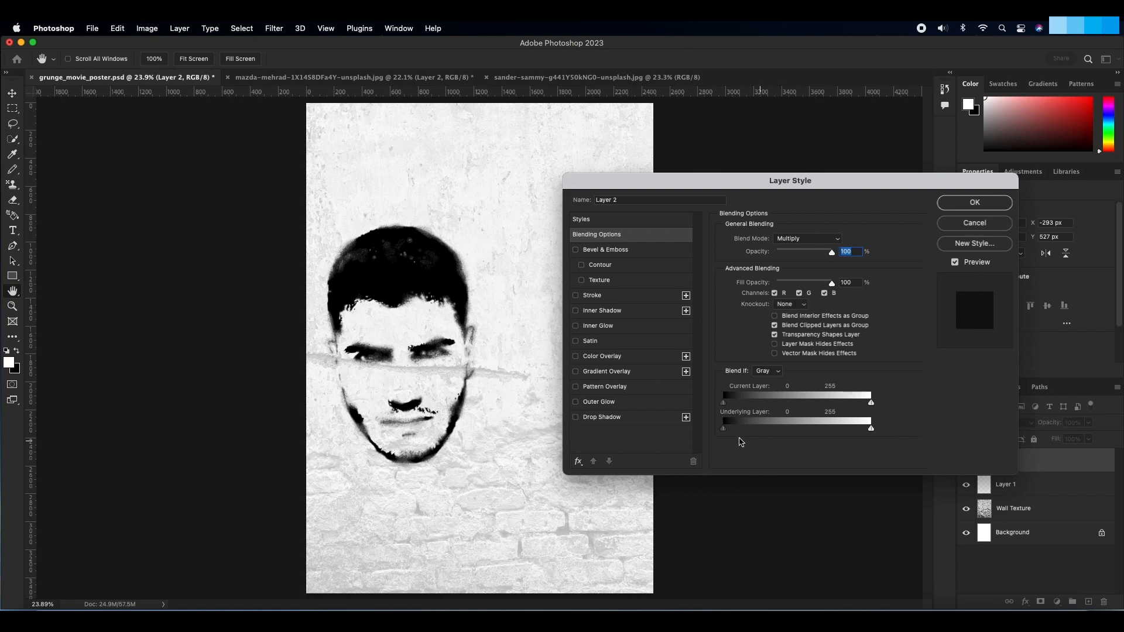
pyautogui.moveTo(723, 403); pyautogui.dragTo(729, 407)
pyautogui.moveTo(871, 403); pyautogui.dragTo(868, 432)
pyautogui.press('alt')
pyautogui.moveTo(867, 433)
pyautogui.mouseDown()
pyautogui.moveTo(856, 432)
pyautogui.moveTo(866, 432)
pyautogui.mouseUp()
pyautogui.press('alt')
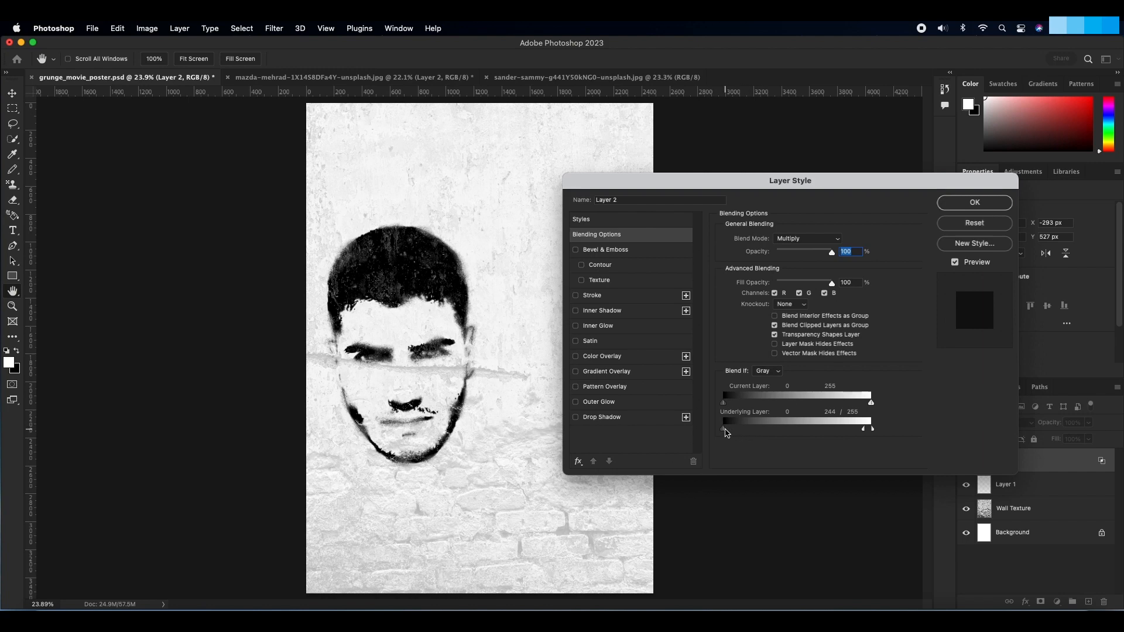
pyautogui.moveTo(725, 432); pyautogui.dragTo(721, 407)
pyautogui.moveTo(870, 408); pyautogui.dragTo(843, 407)
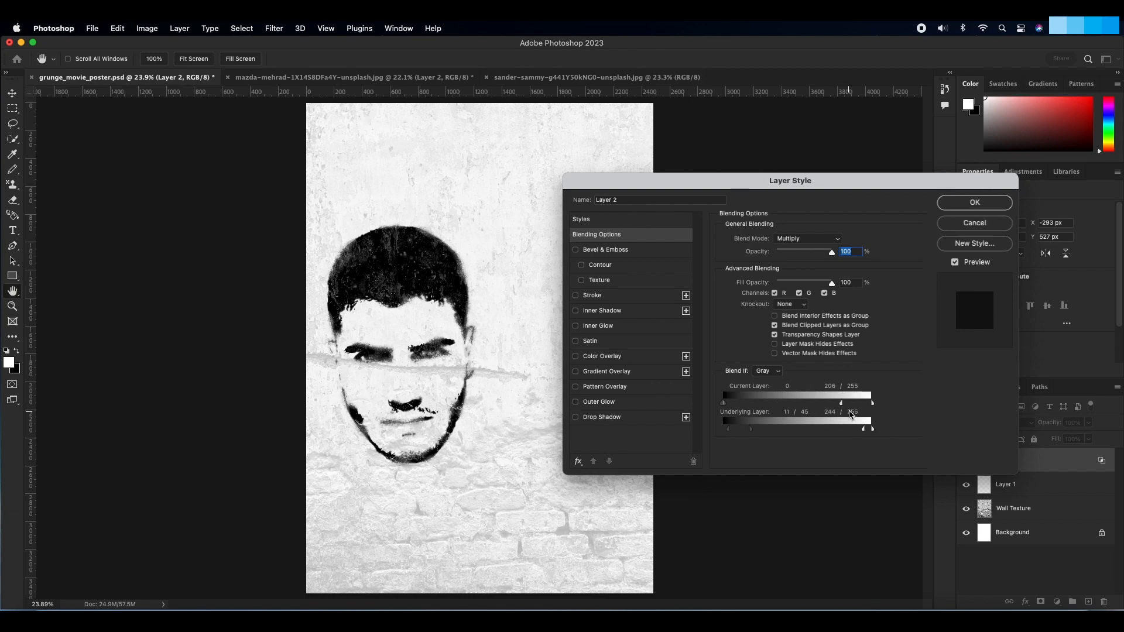
pyautogui.click(973, 202)
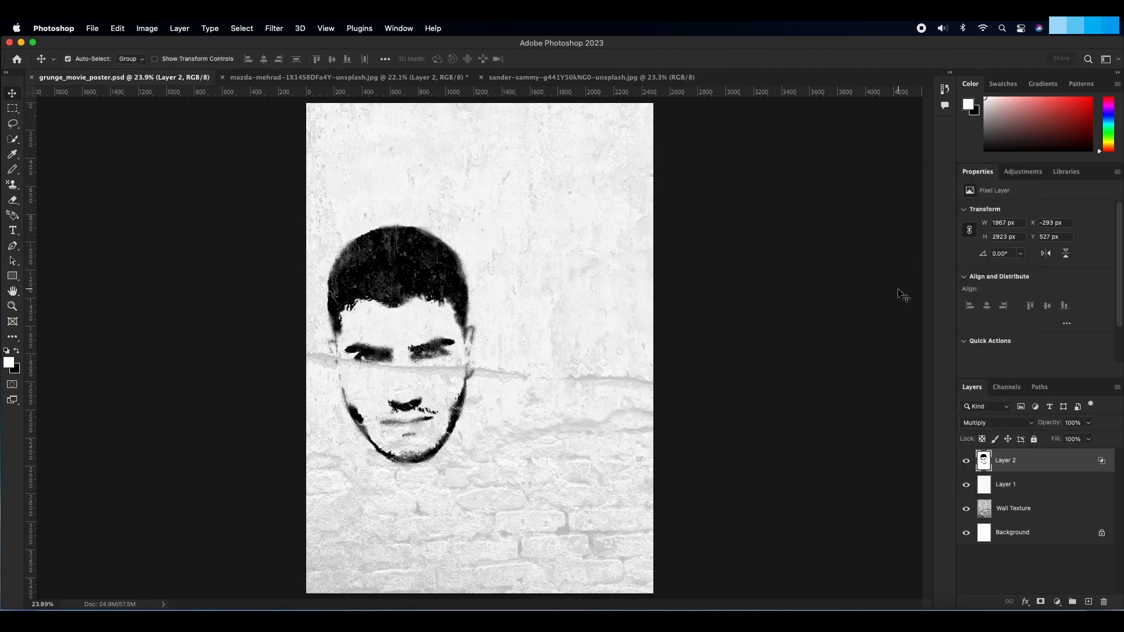
# Step: Save the first portrait document in Photoshop format as model_one with Maximize Compatibility, and close it
pyautogui.click(378, 78)
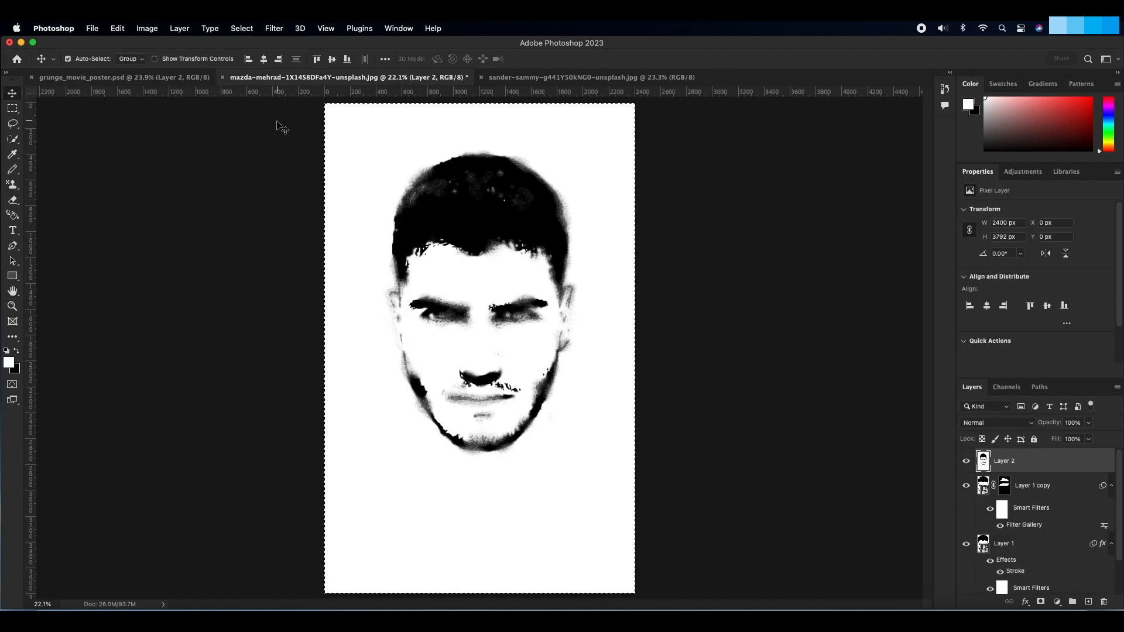
pyautogui.click(93, 28)
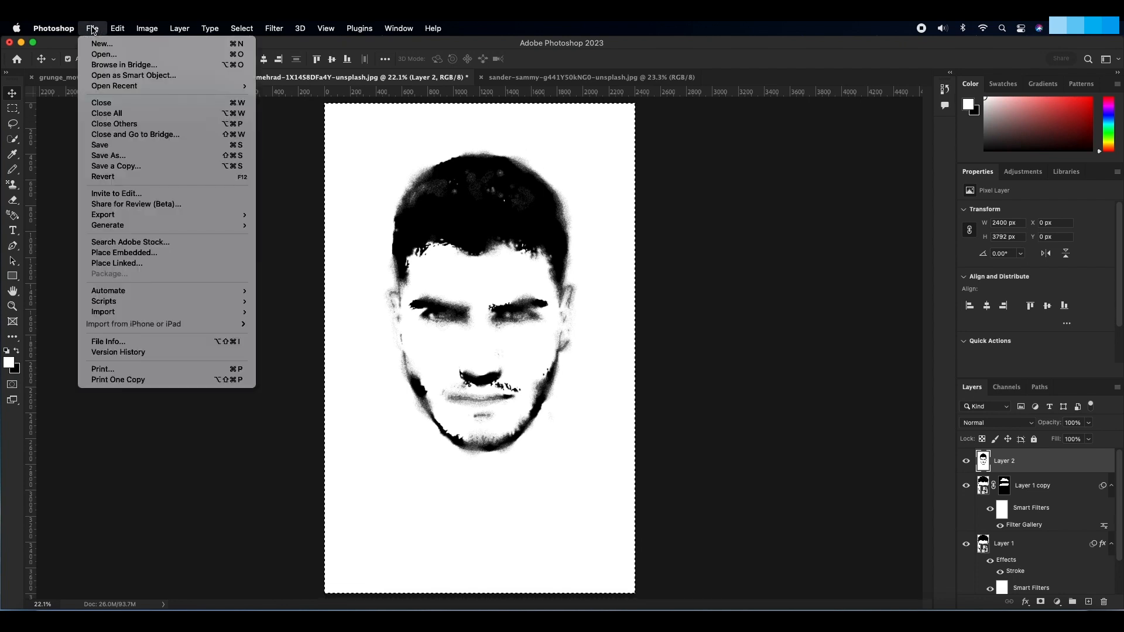
pyautogui.click(138, 155)
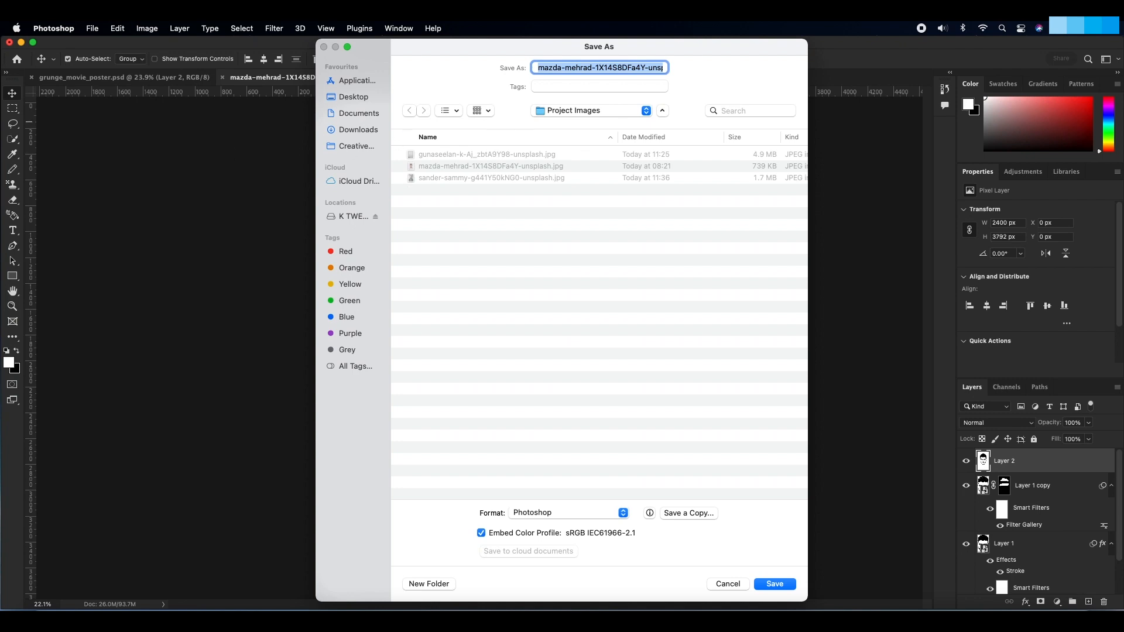
pyautogui.write('model_one')
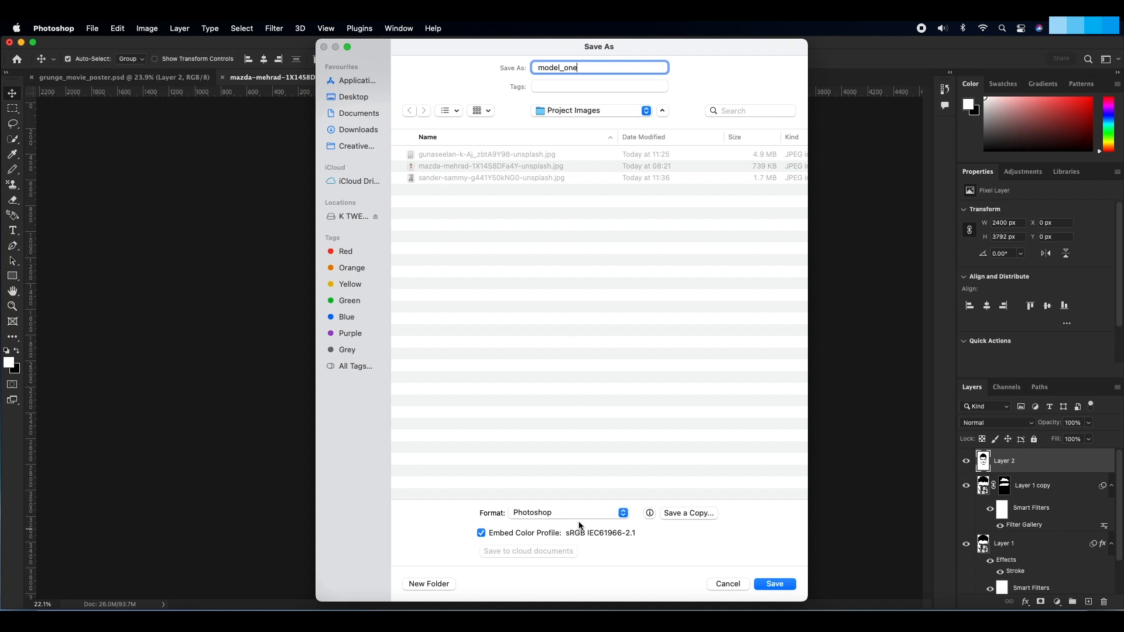
pyautogui.click(764, 585)
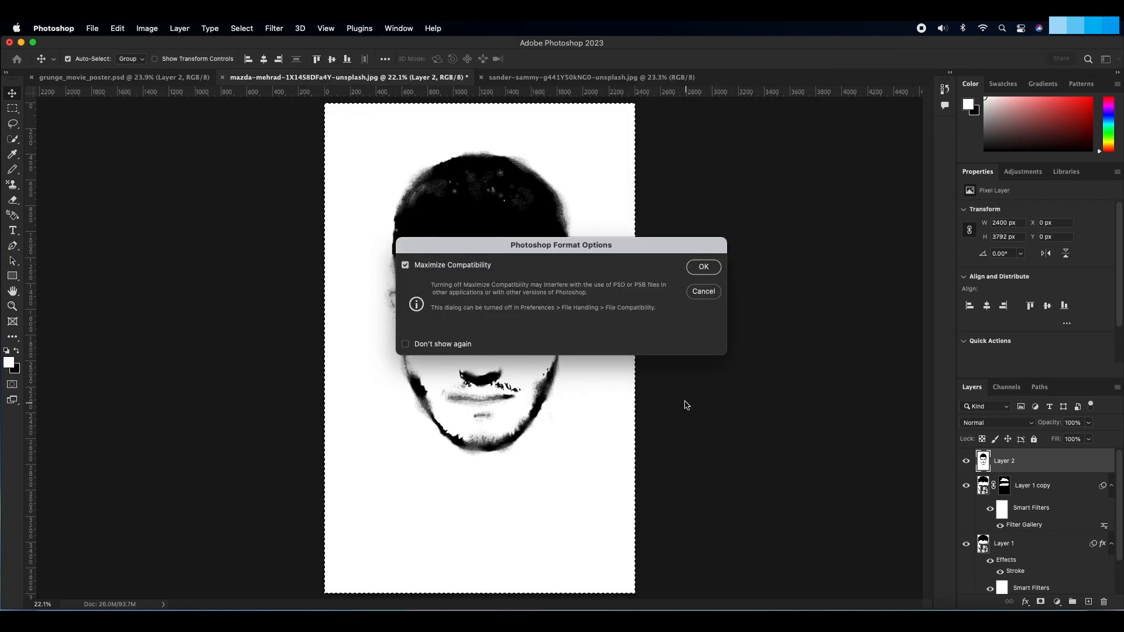
pyautogui.click(701, 270)
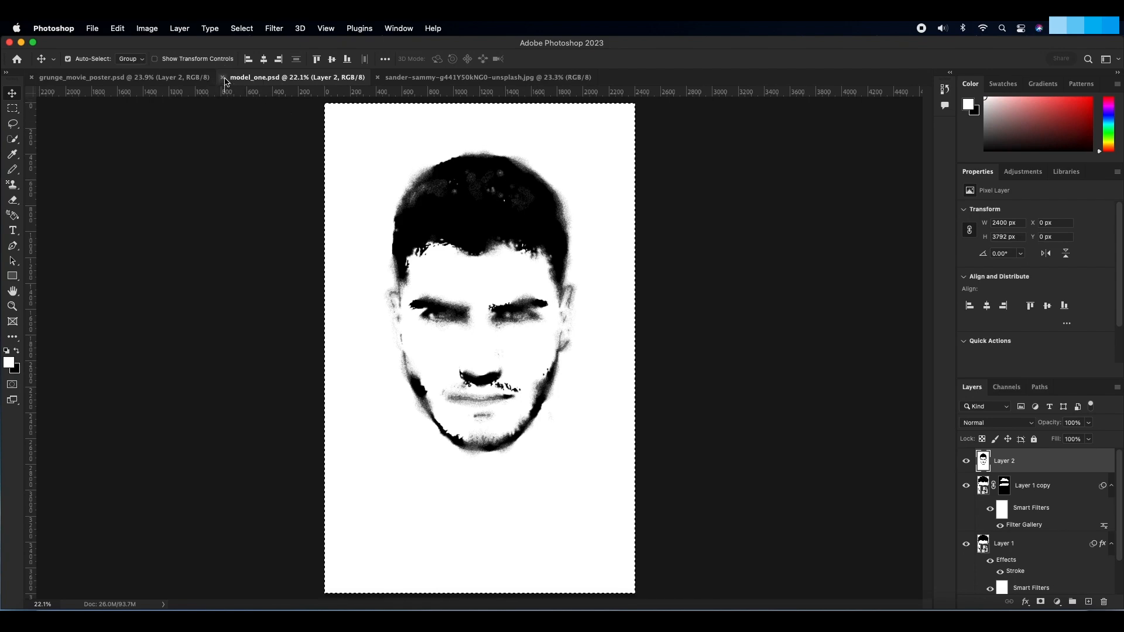
pyautogui.click(223, 78)
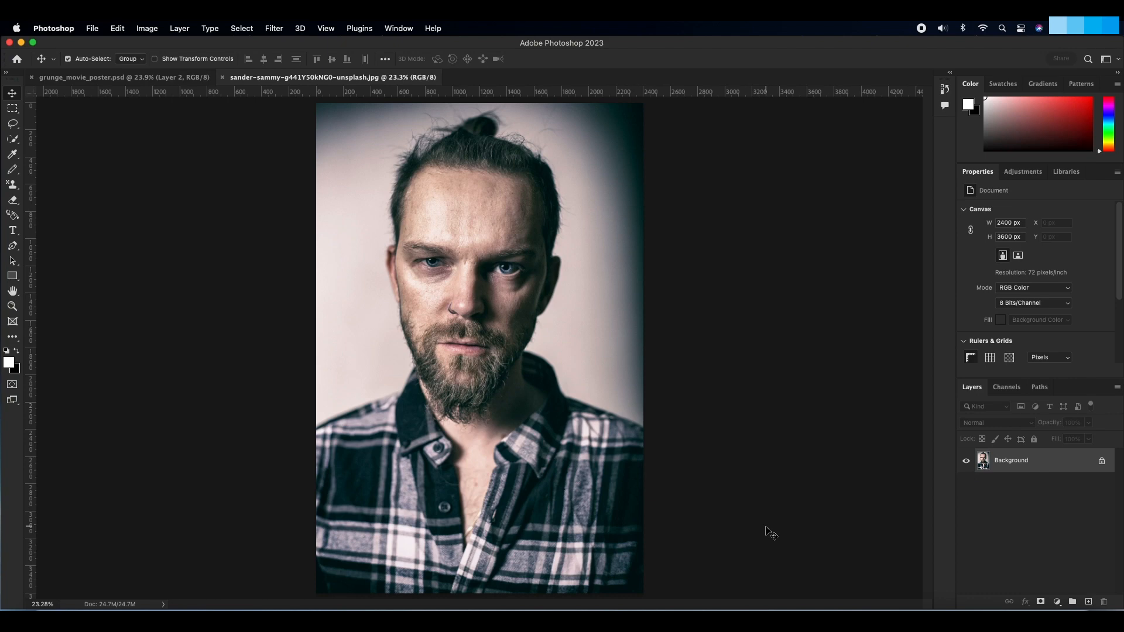
# Step: Unlock the Background layer of the bearded man's portrait and select his head with the Quick Selection tool
pyautogui.click(1100, 461)
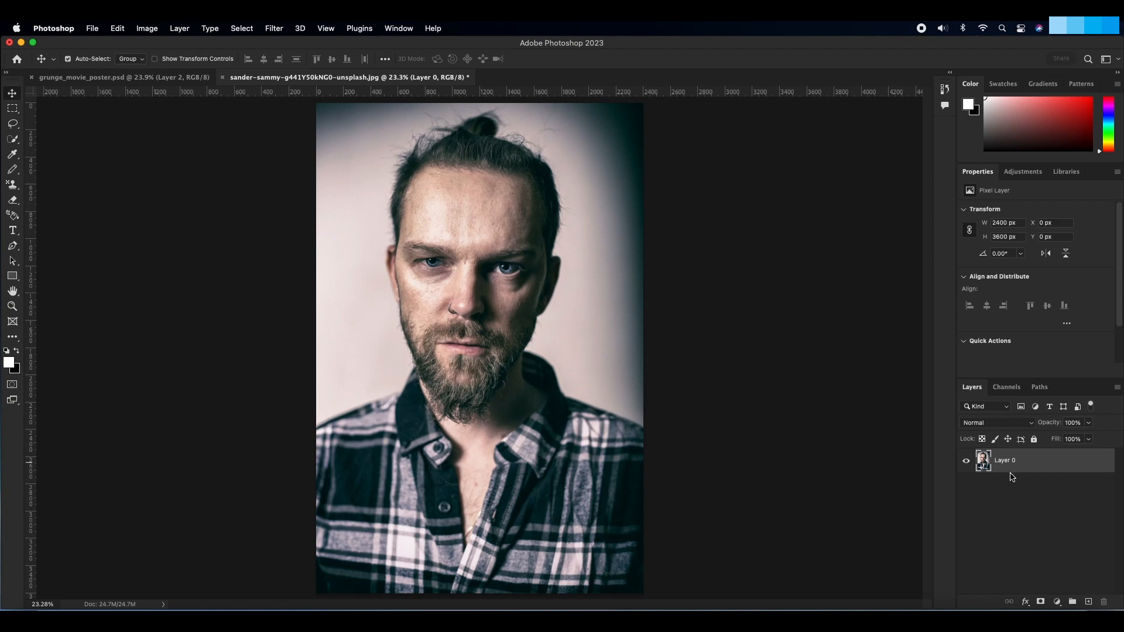
pyautogui.click(13, 139)
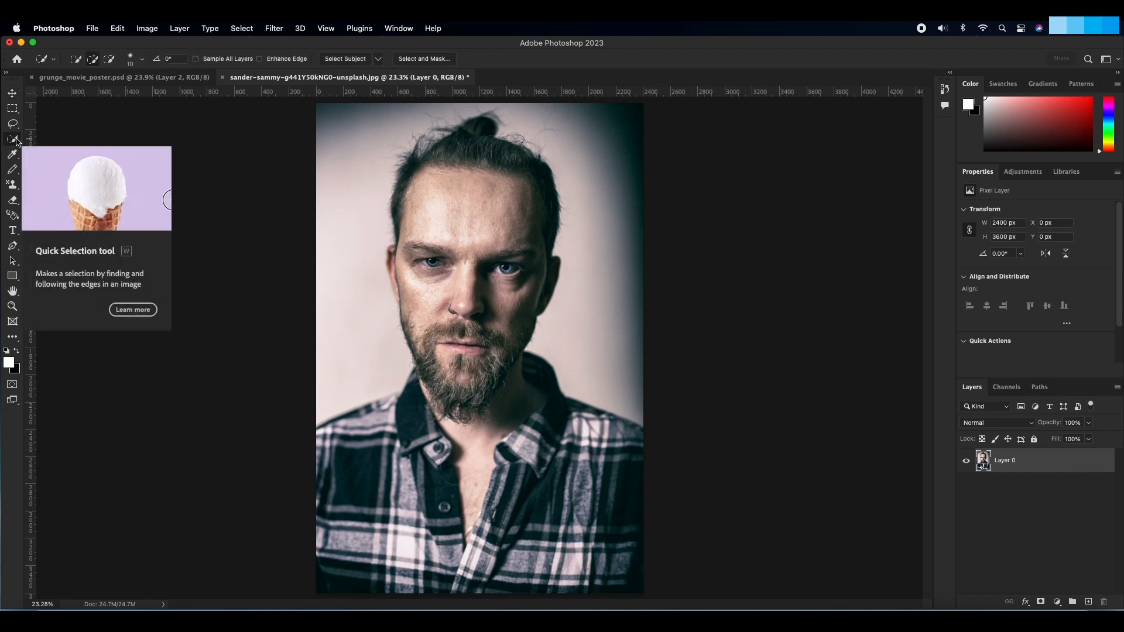
pyautogui.click(144, 60)
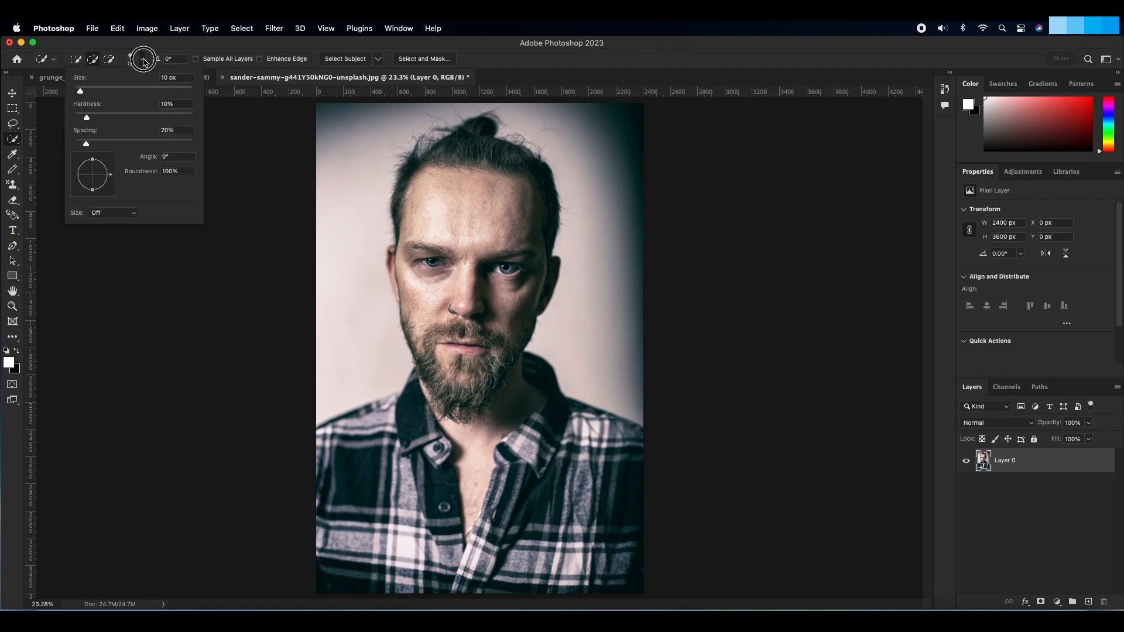
pyautogui.click(144, 63)
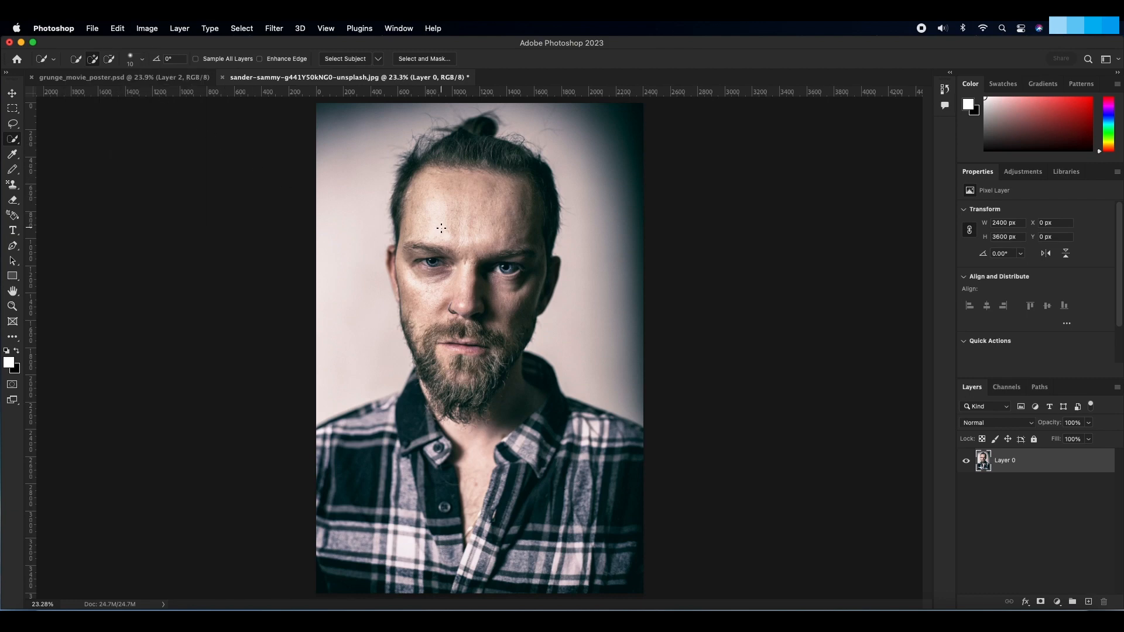
pyautogui.moveTo(441, 228)
pyautogui.mouseDown()
pyautogui.moveTo(464, 188)
pyautogui.moveTo(462, 331)
pyautogui.moveTo(445, 410)
pyautogui.moveTo(486, 410)
pyautogui.moveTo(522, 315)
pyautogui.mouseUp()
pyautogui.moveTo(503, 159)
pyautogui.mouseDown()
pyautogui.moveTo(505, 145)
pyautogui.moveTo(494, 142)
pyautogui.moveTo(456, 153)
pyautogui.moveTo(423, 143)
pyautogui.moveTo(412, 218)
pyautogui.moveTo(389, 251)
pyautogui.moveTo(405, 306)
pyautogui.mouseUp()
# Step: Subtract the shirt collar, shoulder and neck from the head selection, following the beard's edge
pyautogui.press('z')
pyautogui.click(485, 399)
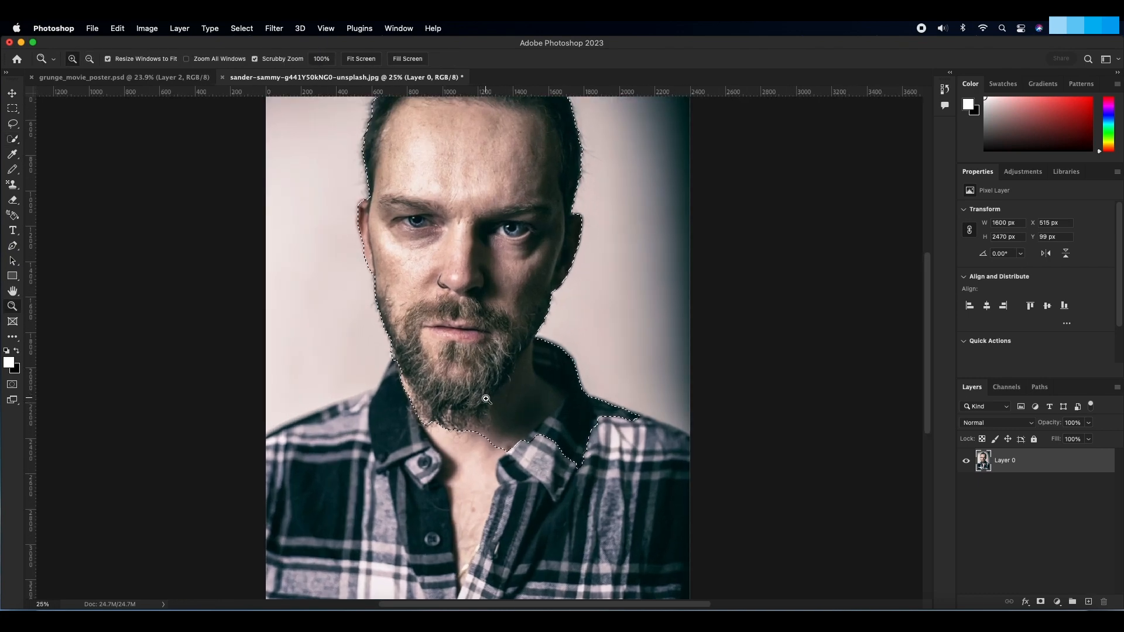
pyautogui.click(492, 393)
pyautogui.press('w')
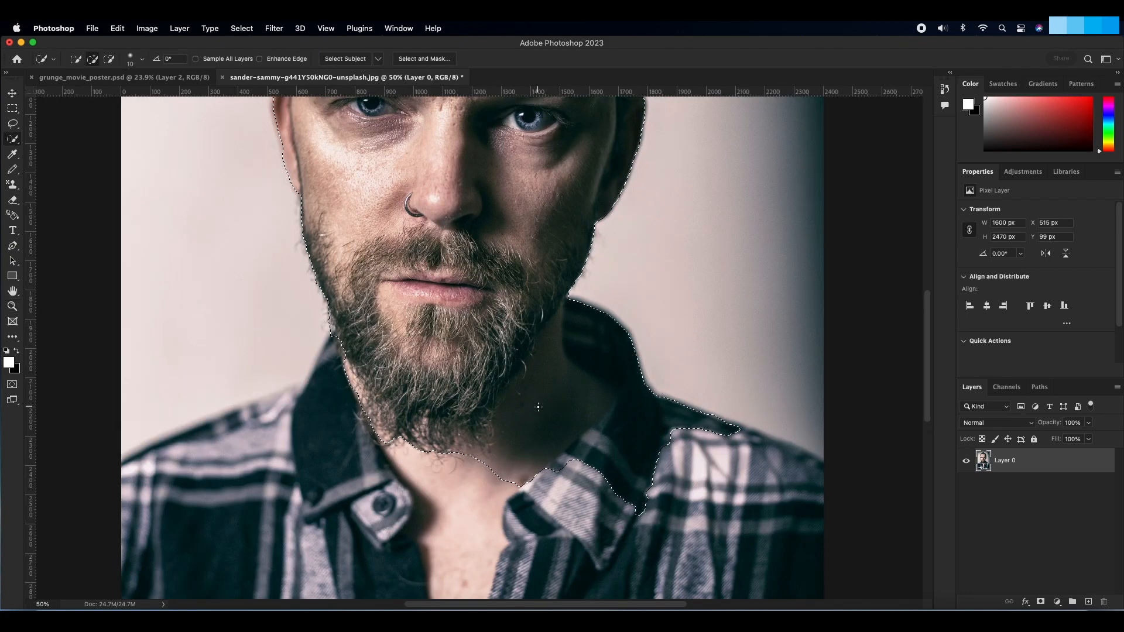
pyautogui.moveTo(662, 432)
pyautogui.mouseDown()
pyautogui.moveTo(677, 413)
pyautogui.moveTo(627, 392)
pyautogui.moveTo(715, 416)
pyautogui.moveTo(658, 391)
pyautogui.moveTo(735, 431)
pyautogui.moveTo(679, 430)
pyautogui.moveTo(648, 498)
pyautogui.moveTo(471, 456)
pyautogui.moveTo(526, 440)
pyautogui.mouseUp()
pyautogui.press('alt')
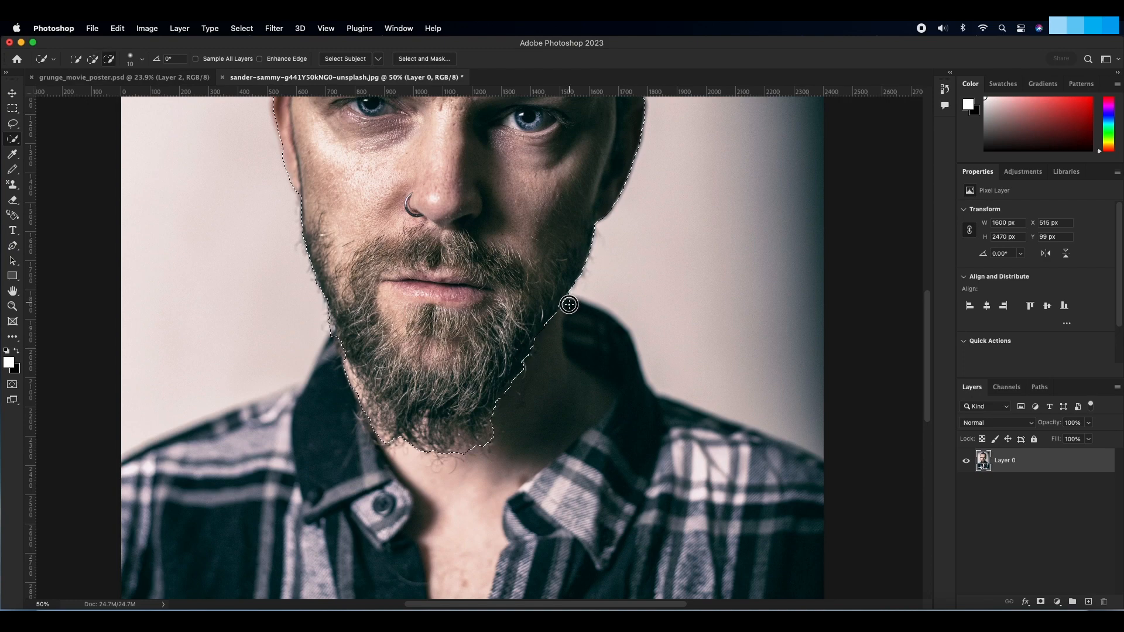
# Step: Check the head selection in Quick Mask mode and subtract the background patch beside the hair bun
pyautogui.press('super+0')
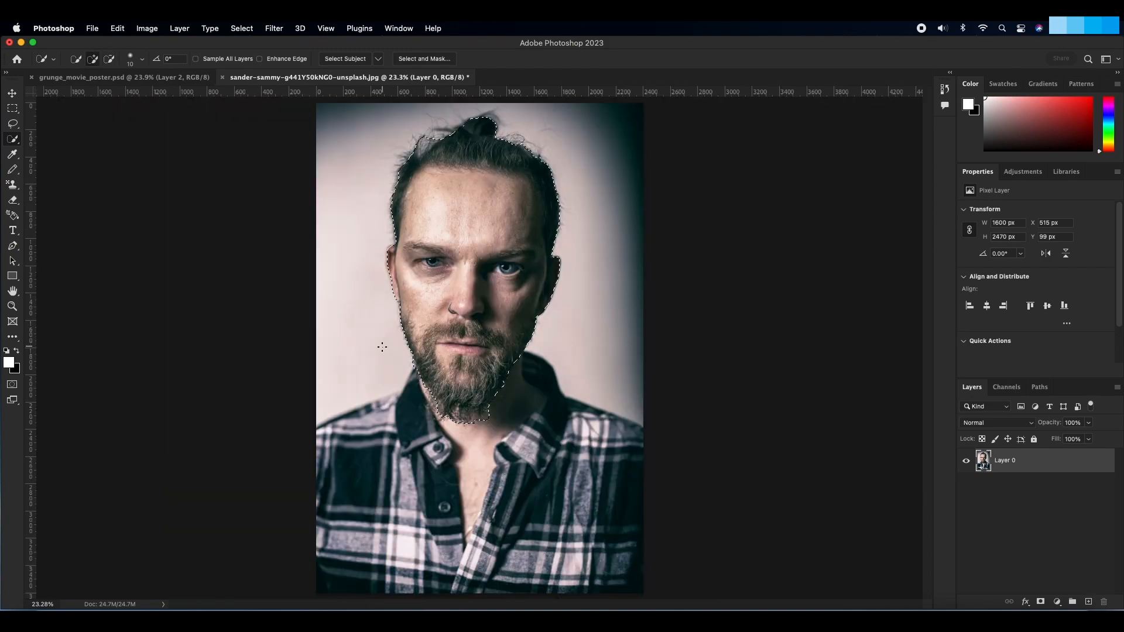
pyautogui.press('q')
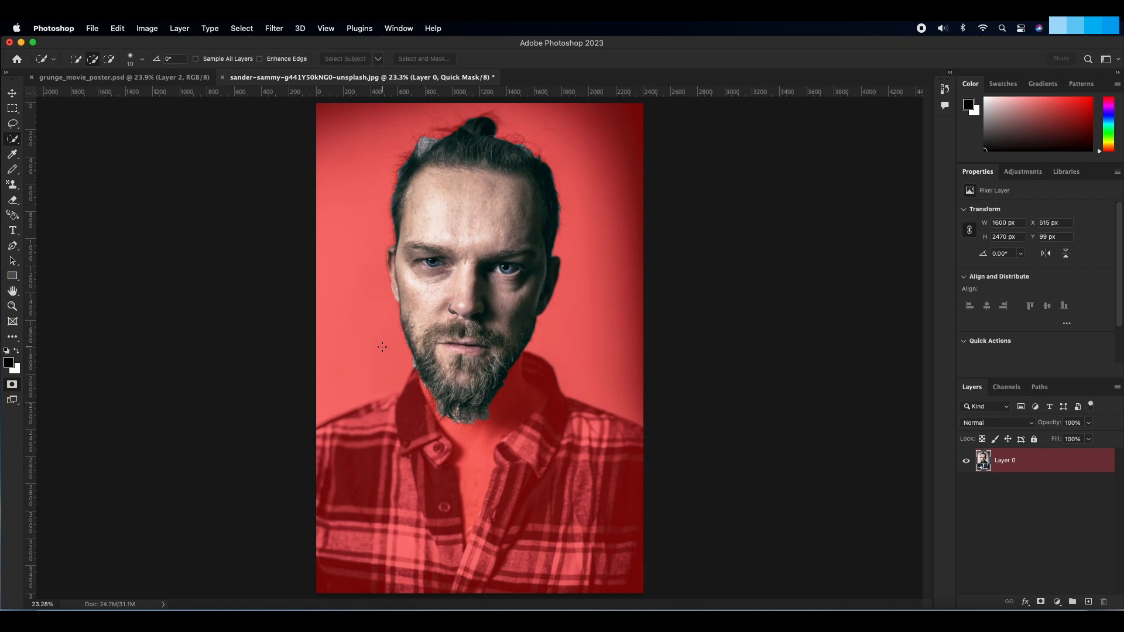
pyautogui.press('q')
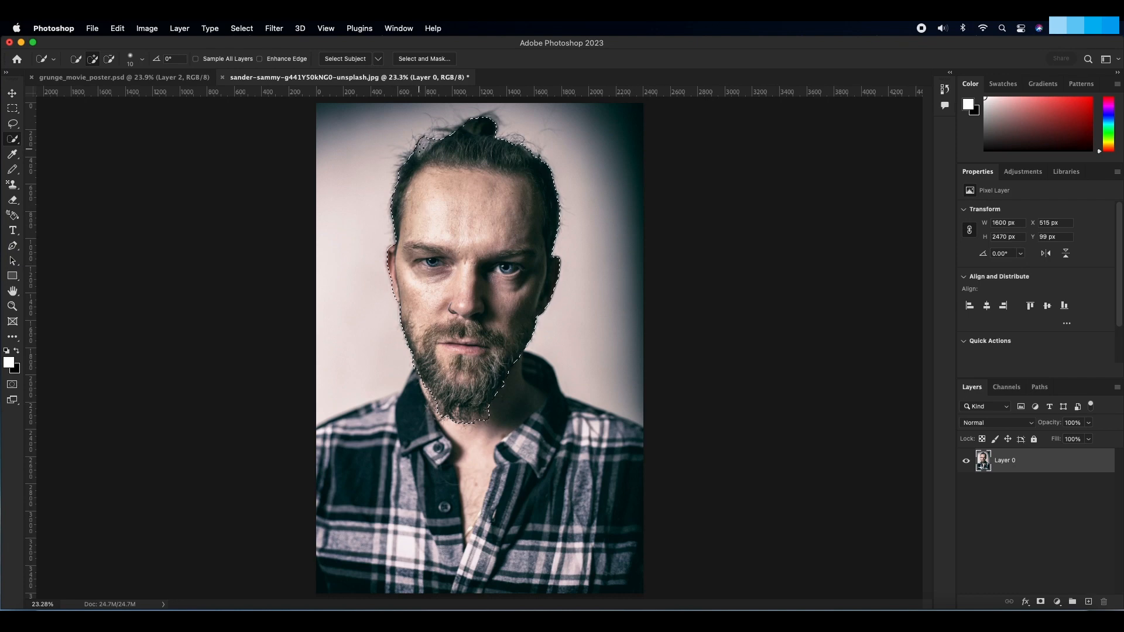
pyautogui.press('alt')
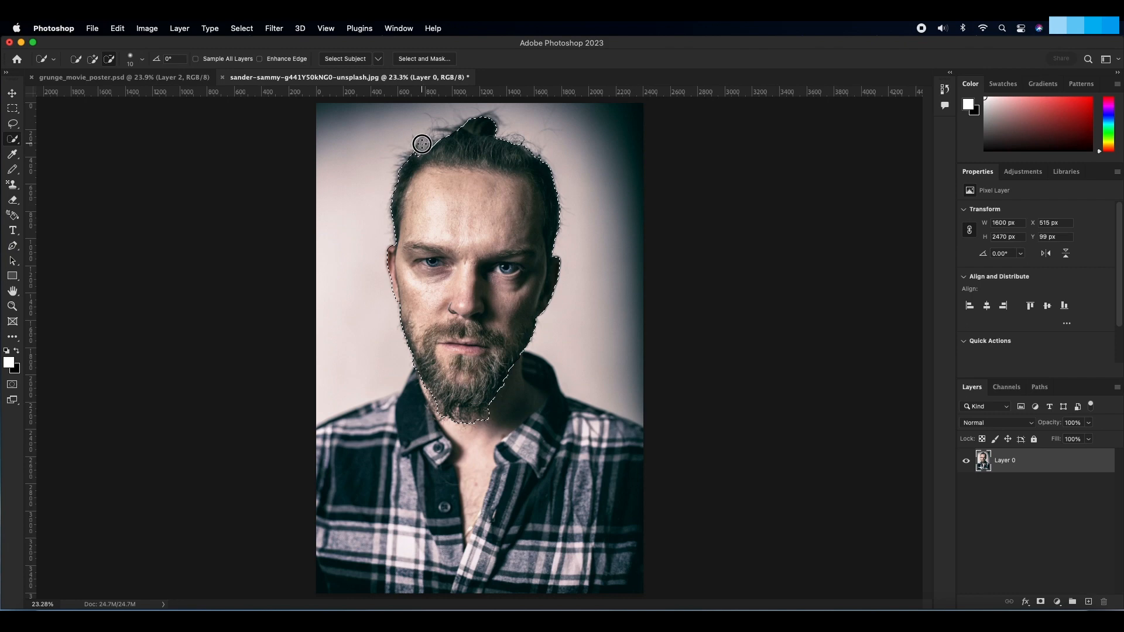
pyautogui.moveTo(422, 144); pyautogui.dragTo(427, 145)
pyautogui.press('q')
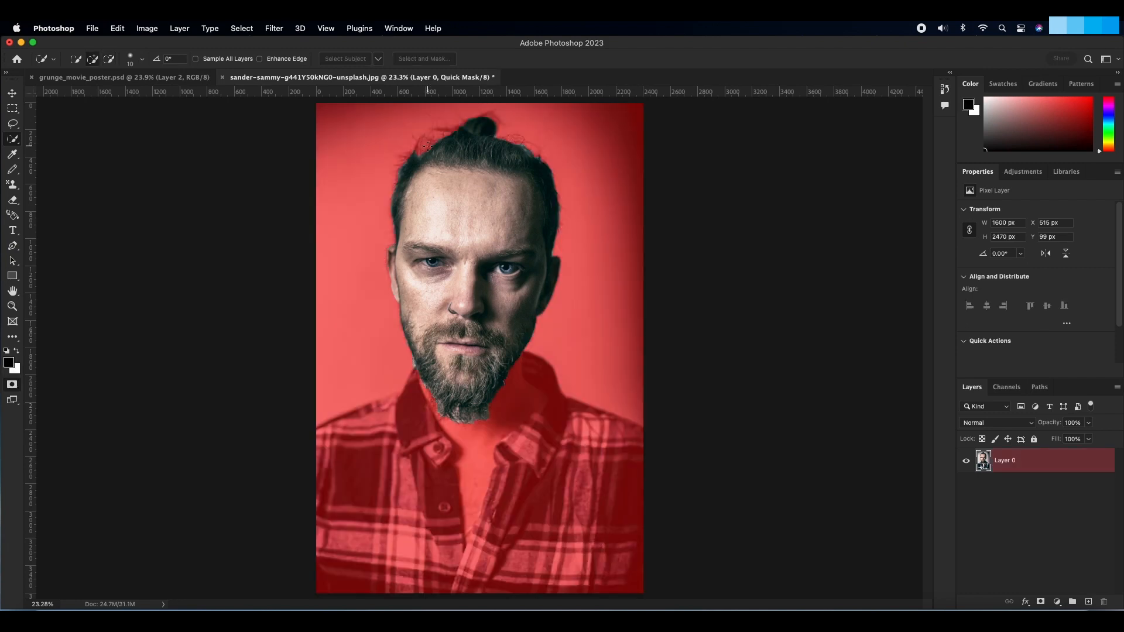
pyautogui.press('q')
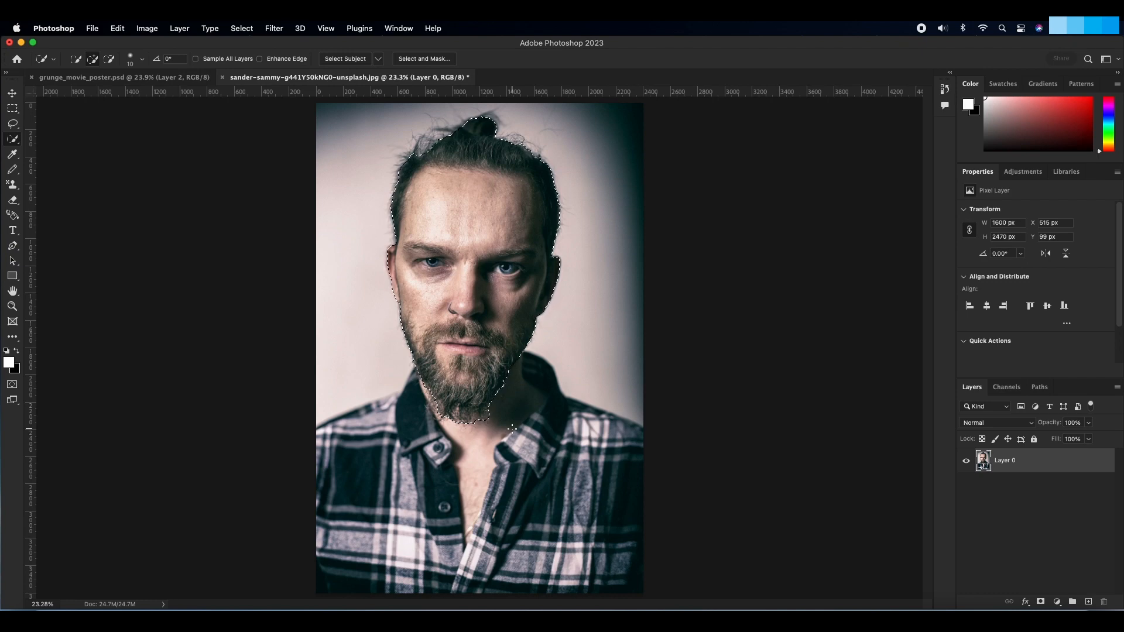
# Step: Copy the selected head to a new layer and convert that layer to a Smart Object
pyautogui.press('super+j')
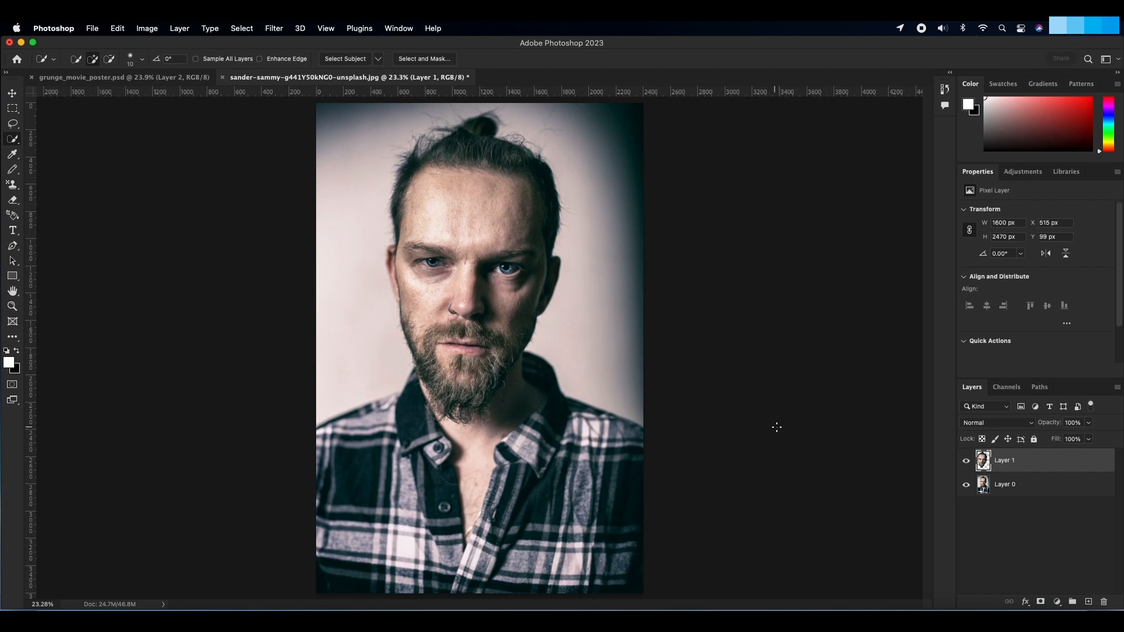
pyautogui.click(1116, 387)
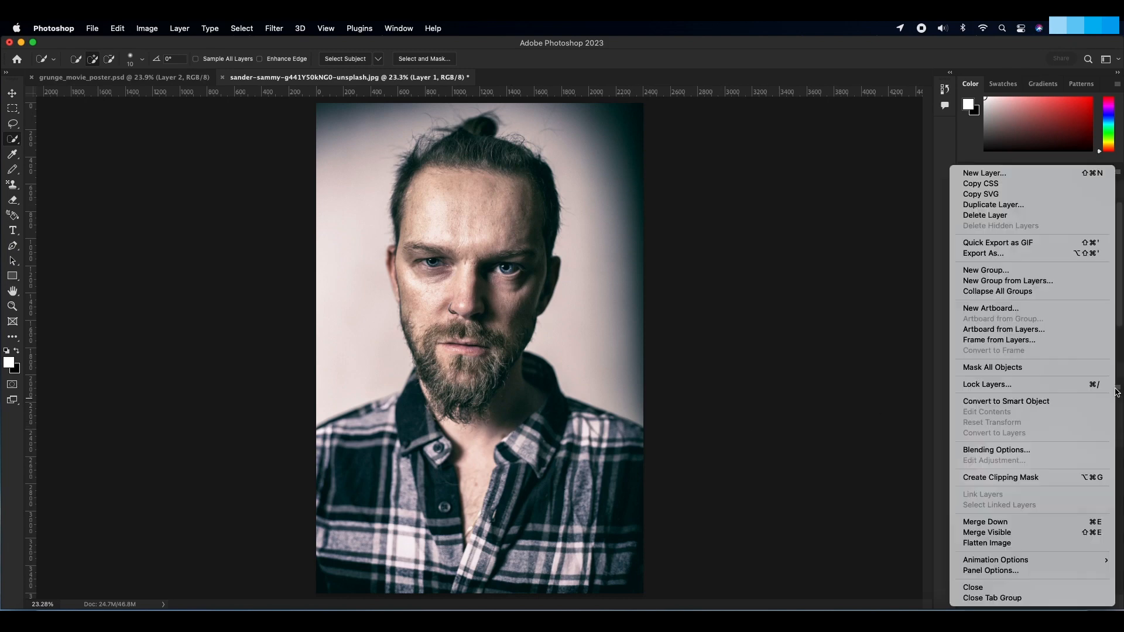
pyautogui.click(1061, 404)
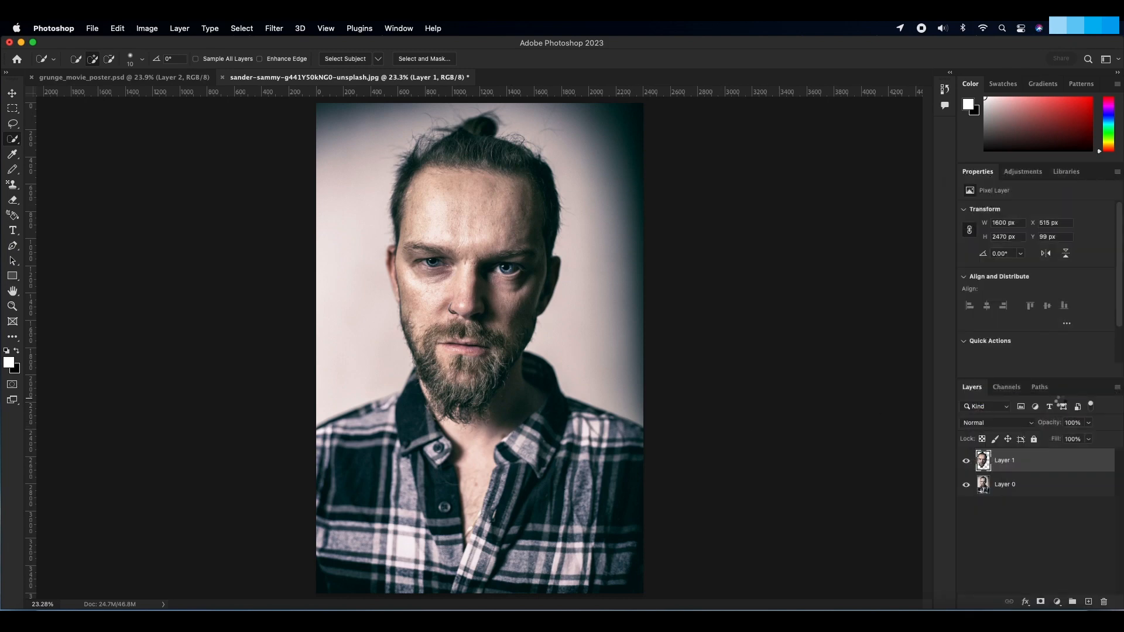
# Step: Apply the Stamp filter to the head Smart Object with a black foreground, Light/Dark Balance 6 and Smoothness 15
pyautogui.press('v')
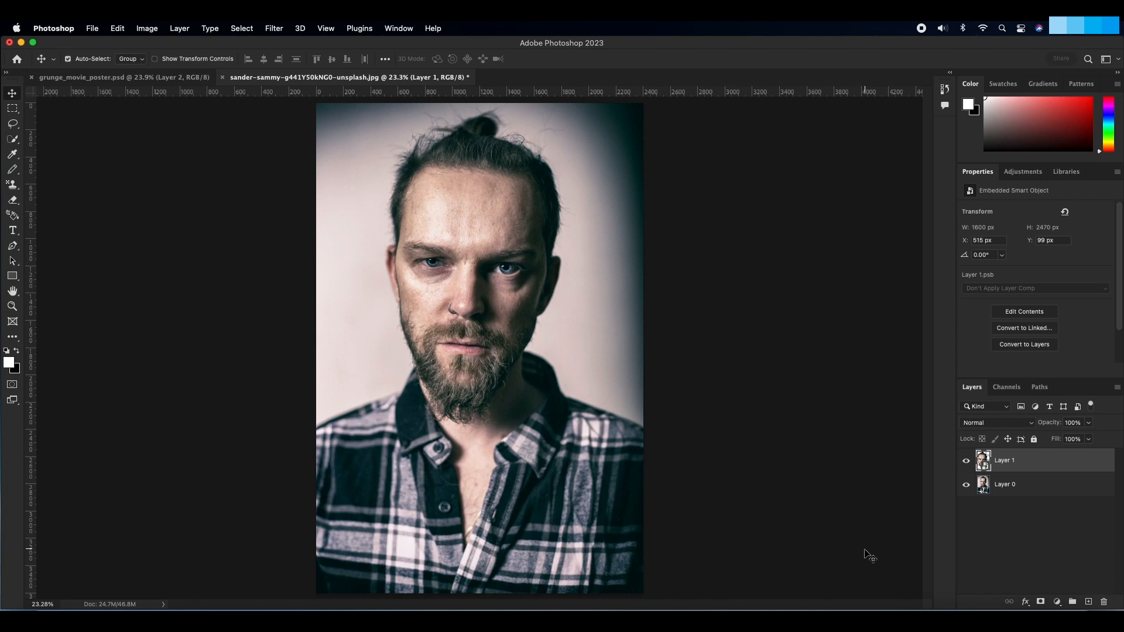
pyautogui.press('x')
pyautogui.click(274, 30)
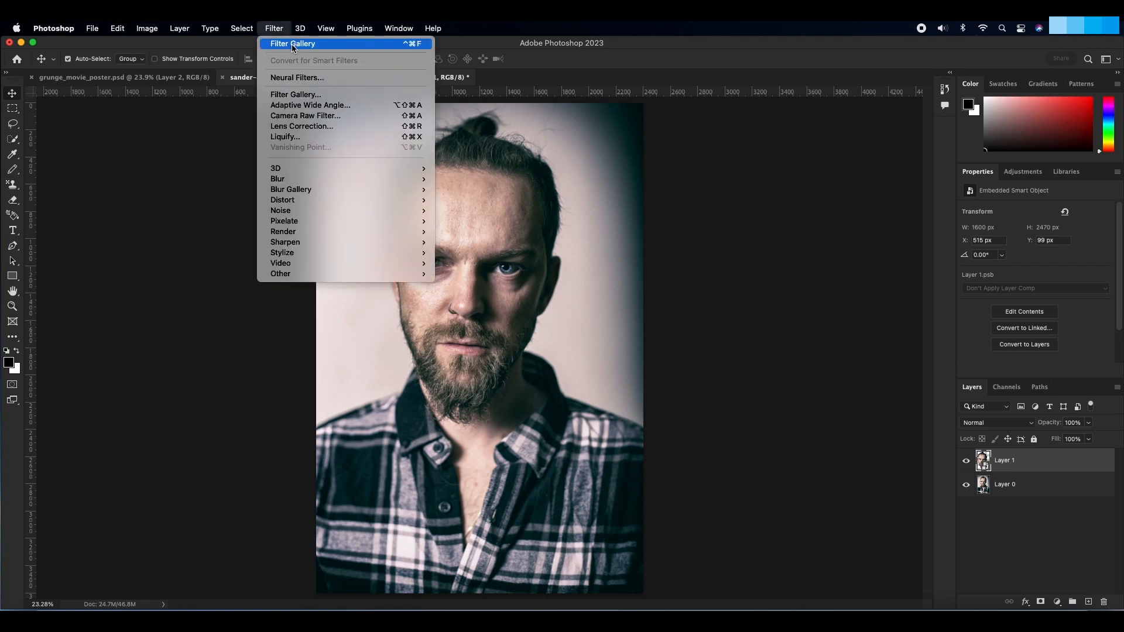
pyautogui.click(302, 98)
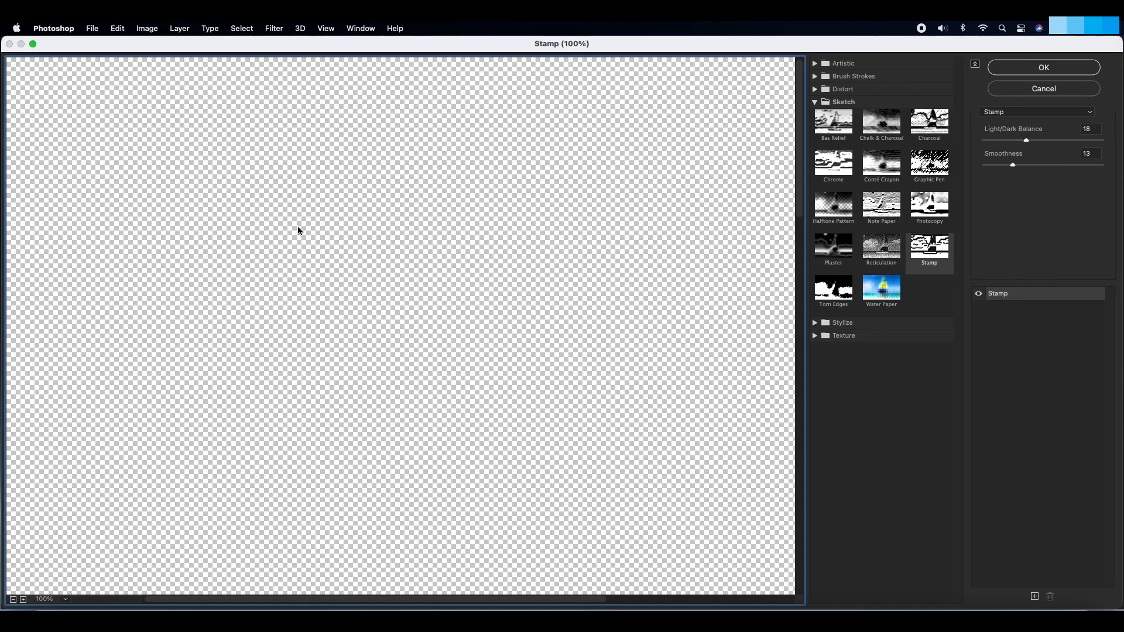
pyautogui.keyDown('alt'); pyautogui.click(390, 281); pyautogui.keyUp('alt')
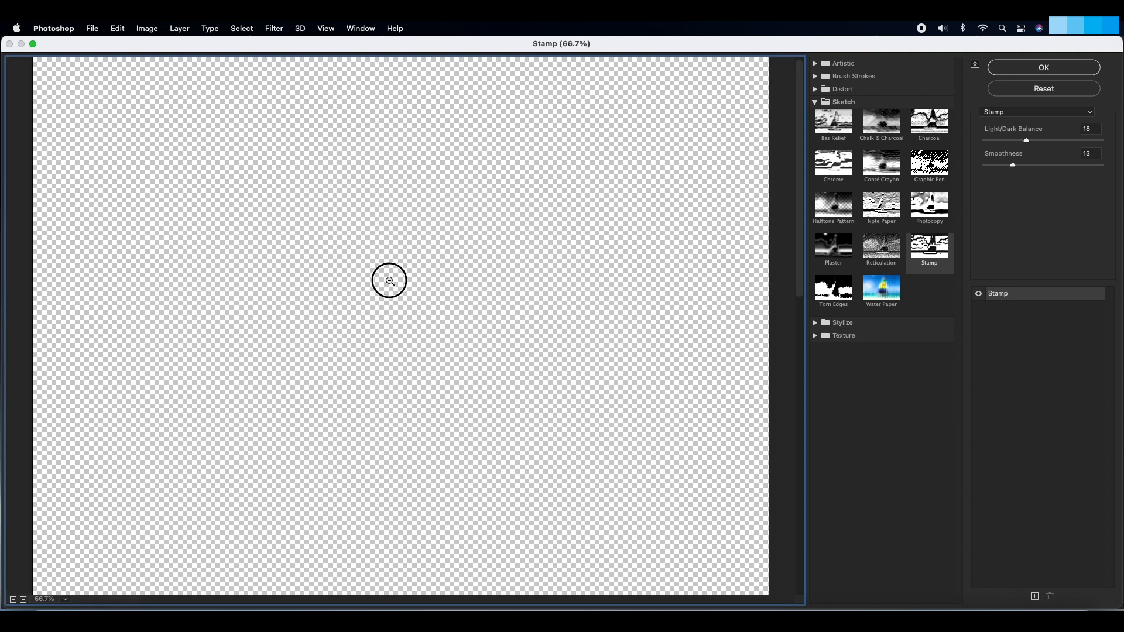
pyautogui.keyDown('alt'); pyautogui.click(379, 283); pyautogui.keyUp('alt')
pyautogui.keyDown('alt'); pyautogui.click(361, 306); pyautogui.keyUp('alt')
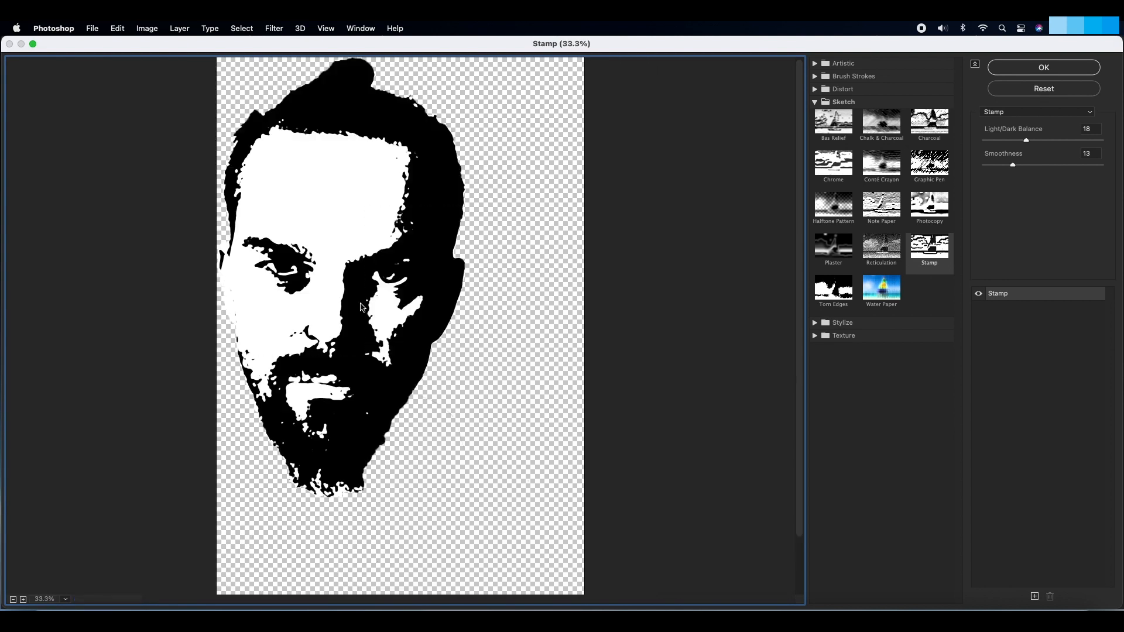
pyautogui.click(922, 257)
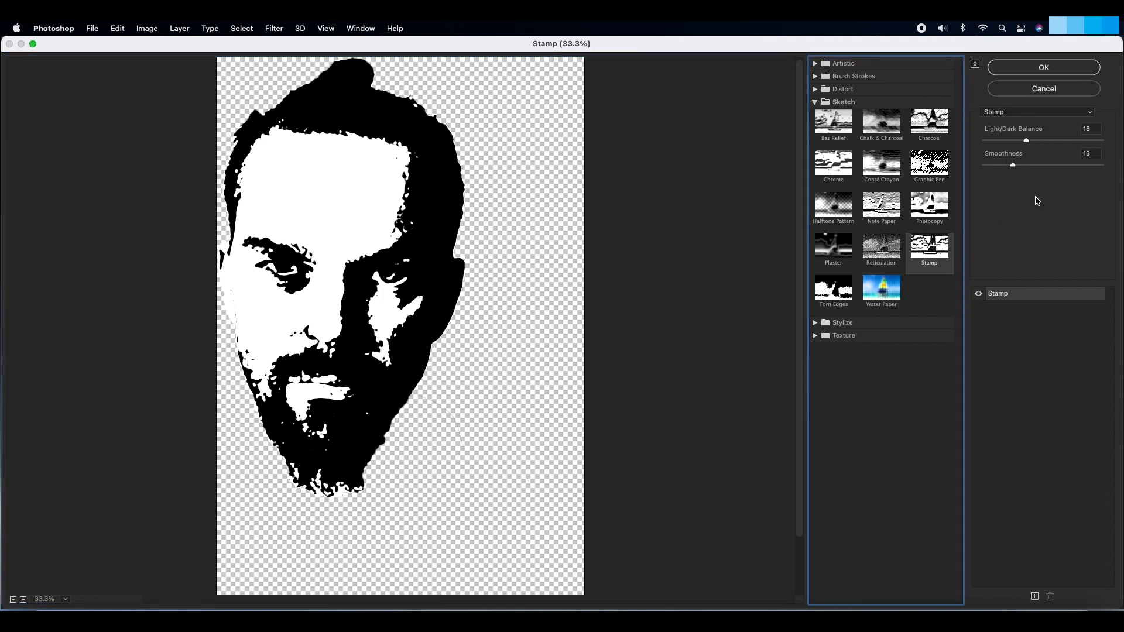
pyautogui.moveTo(1025, 141); pyautogui.dragTo(997, 143)
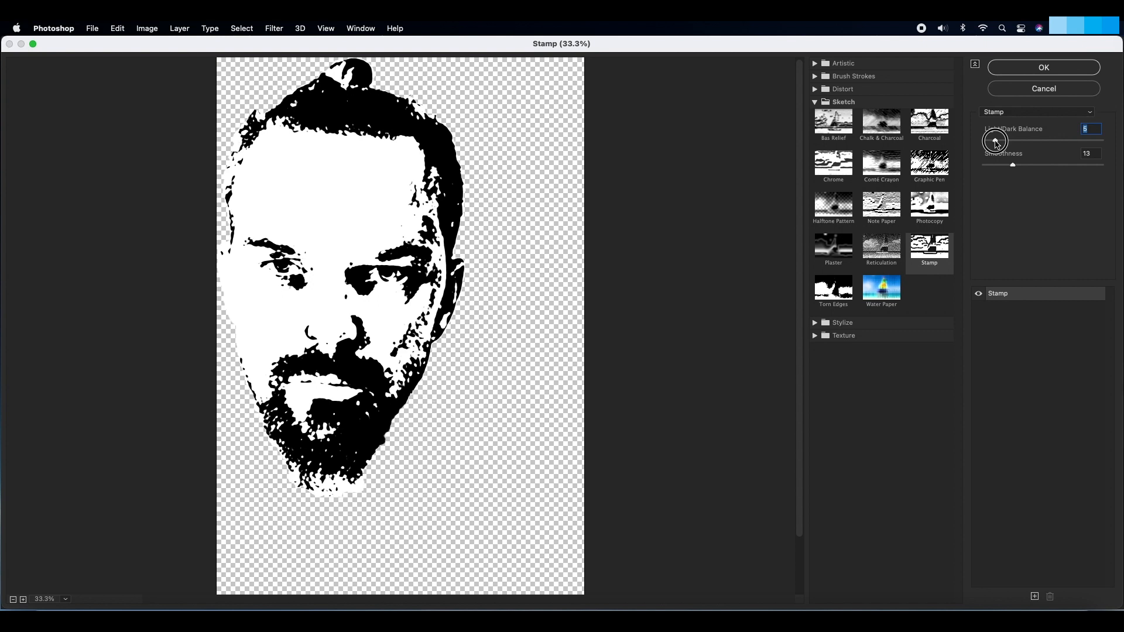
pyautogui.moveTo(997, 143); pyautogui.dragTo(1015, 167)
pyautogui.moveTo(1017, 167); pyautogui.dragTo(1017, 166)
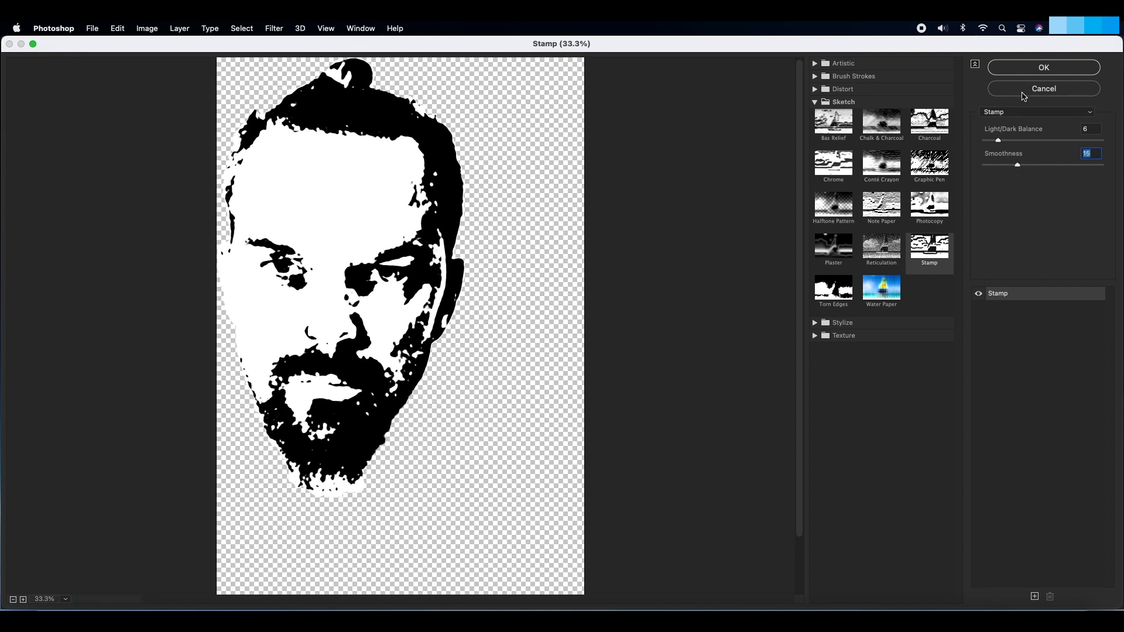
pyautogui.click(1015, 71)
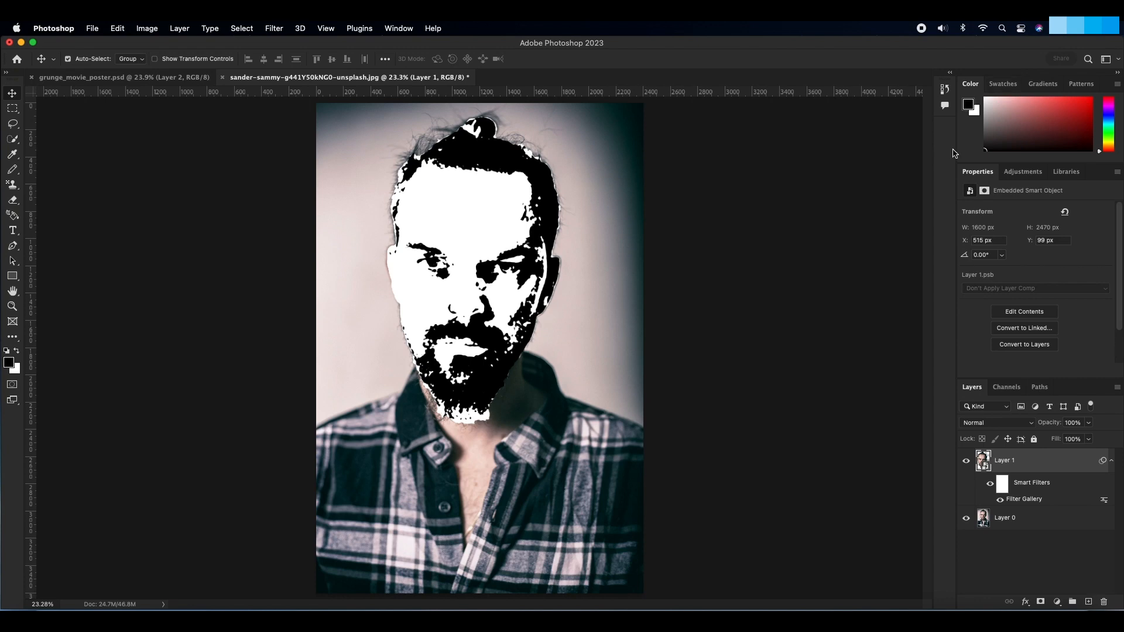
# Step: Duplicate the stamped head layer and reduce the smoothness of the copy's Stamp filter for finer detail
pyautogui.press('super')
pyautogui.press('super+j')
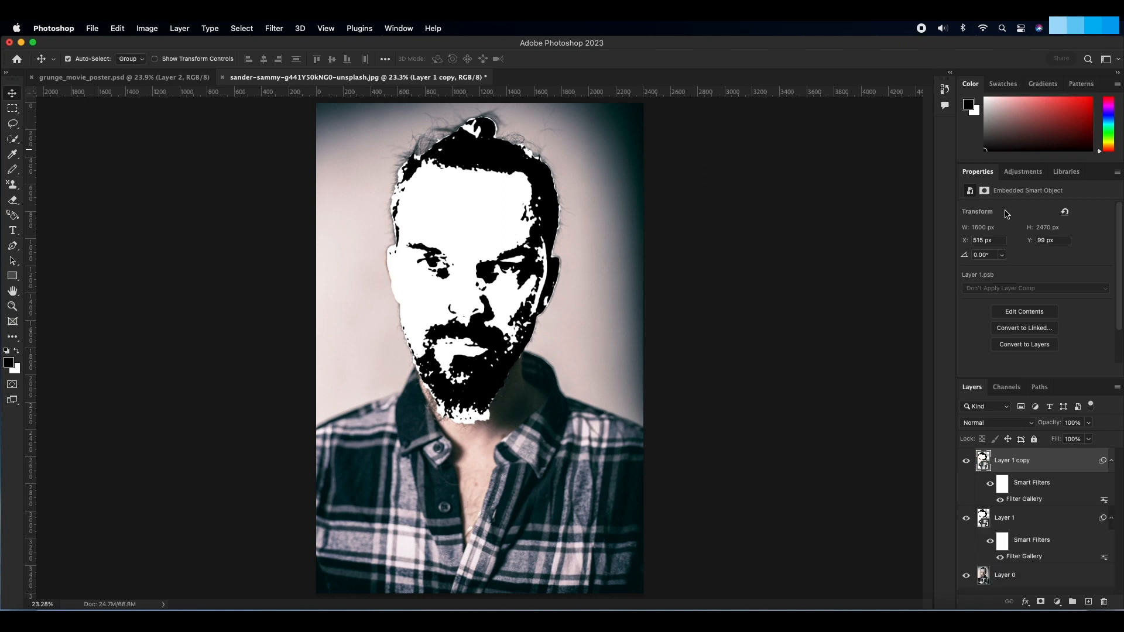
pyautogui.doubleClick(1028, 501)
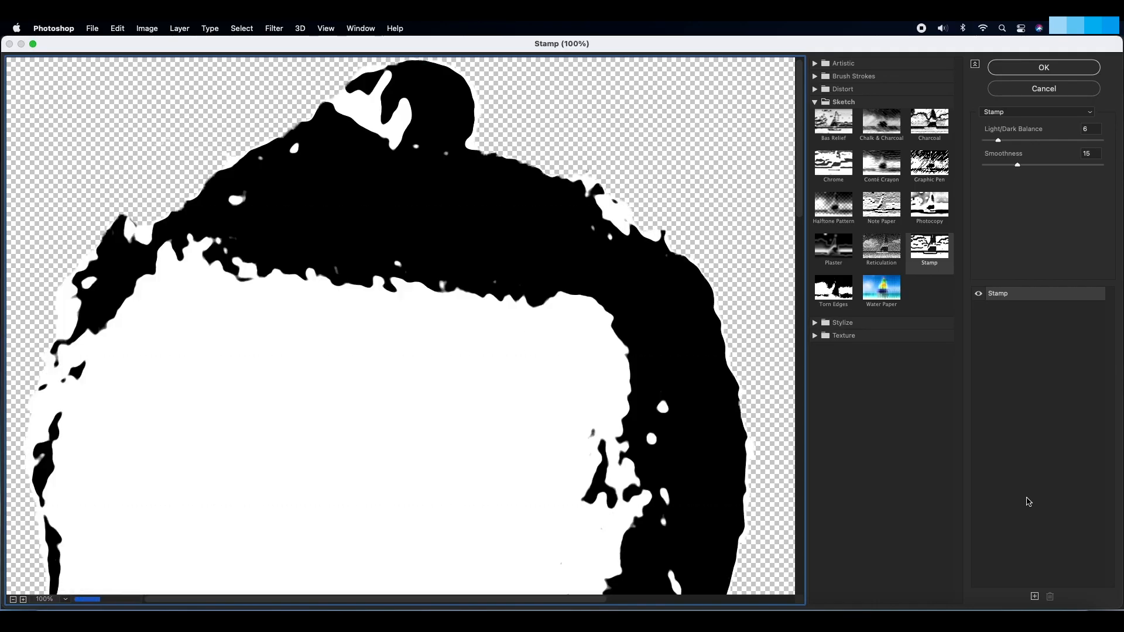
pyautogui.keyDown('alt'); pyautogui.click(428, 398); pyautogui.keyUp('alt')
pyautogui.keyDown('alt'); pyautogui.click(374, 371); pyautogui.keyUp('alt')
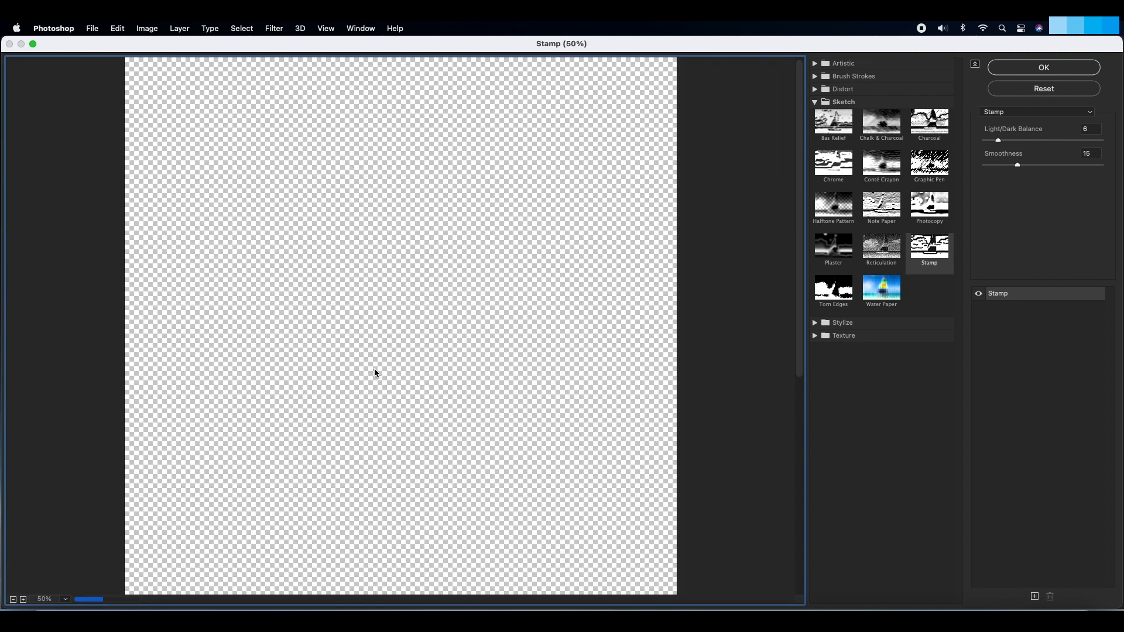
pyautogui.keyDown('alt'); pyautogui.click(373, 369); pyautogui.keyUp('alt')
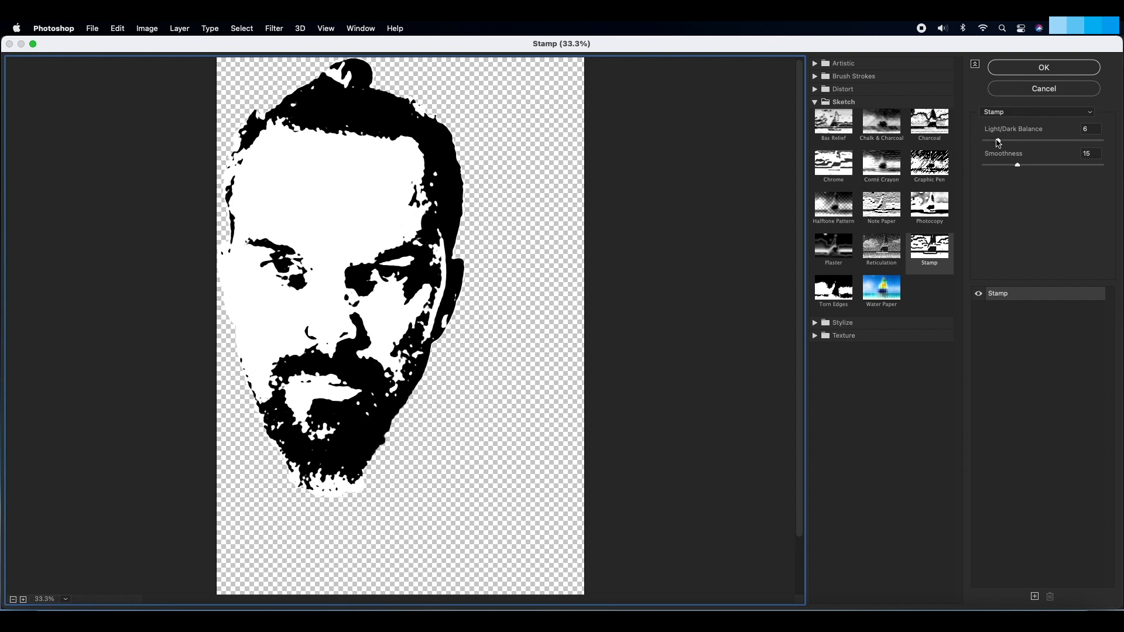
pyautogui.click(997, 141)
pyautogui.moveTo(997, 141); pyautogui.dragTo(1009, 166)
pyautogui.click(1023, 72)
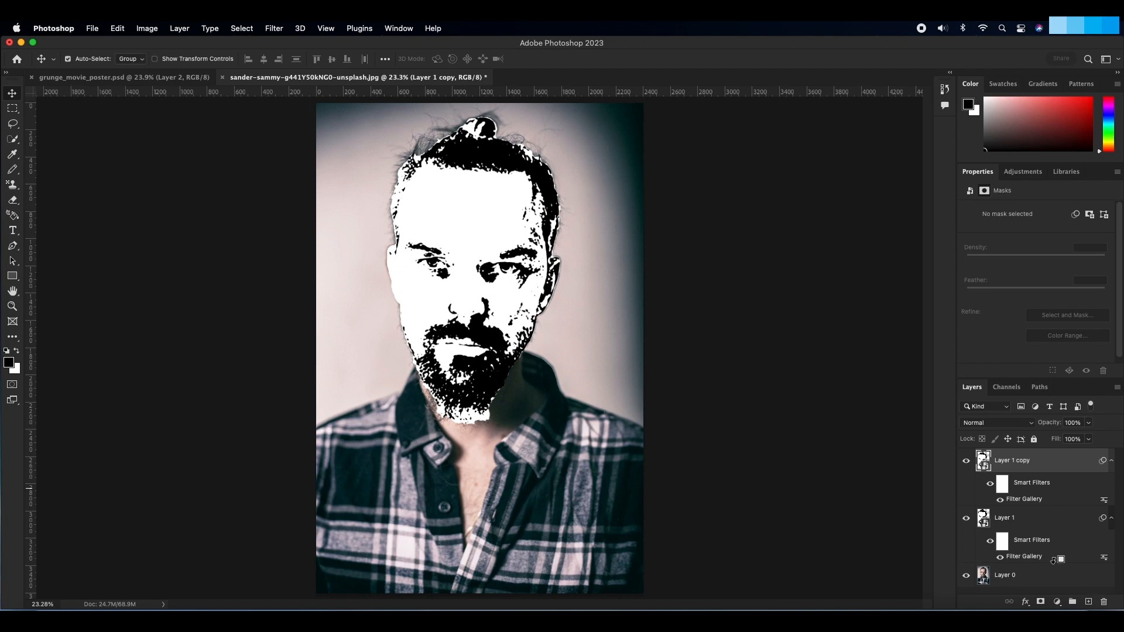
# Step: Add a black layer mask to the head copy and reveal its finer eye, ear and face-edge detail with a white Pencil
pyautogui.keyDown('alt'); pyautogui.click(1040, 601); pyautogui.keyUp('alt')
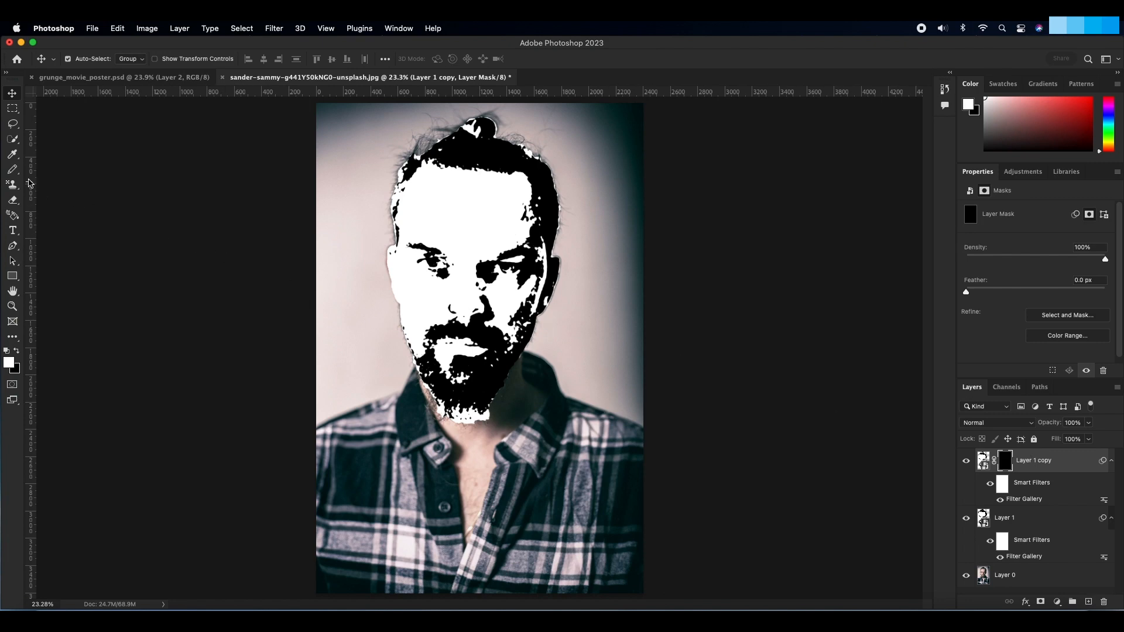
pyautogui.click(15, 171)
pyautogui.click(16, 174)
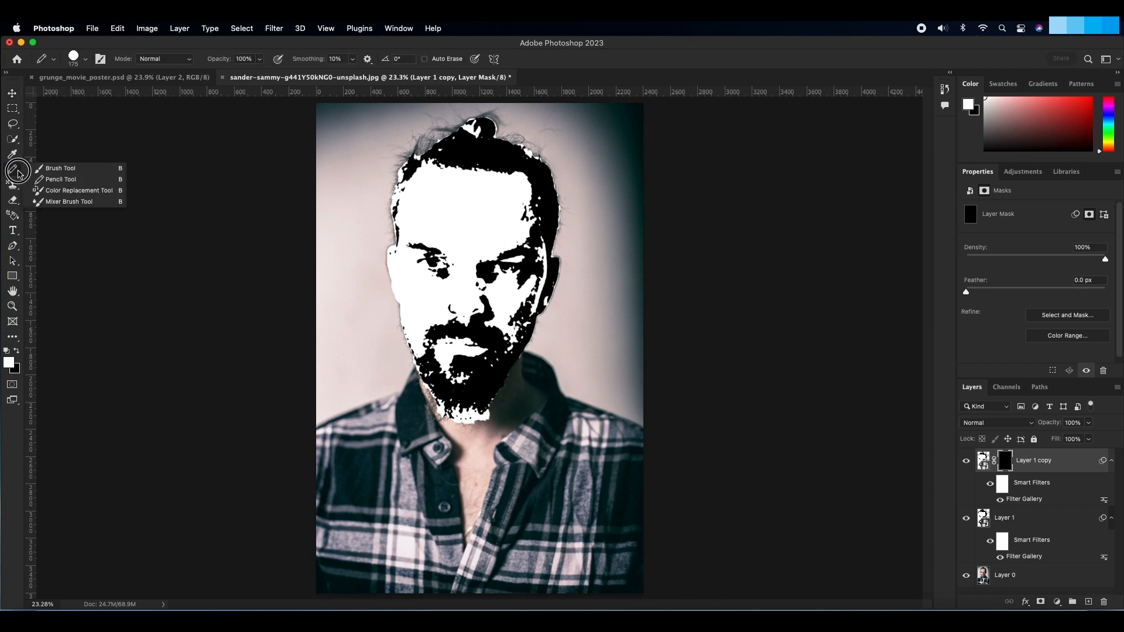
pyautogui.click(60, 179)
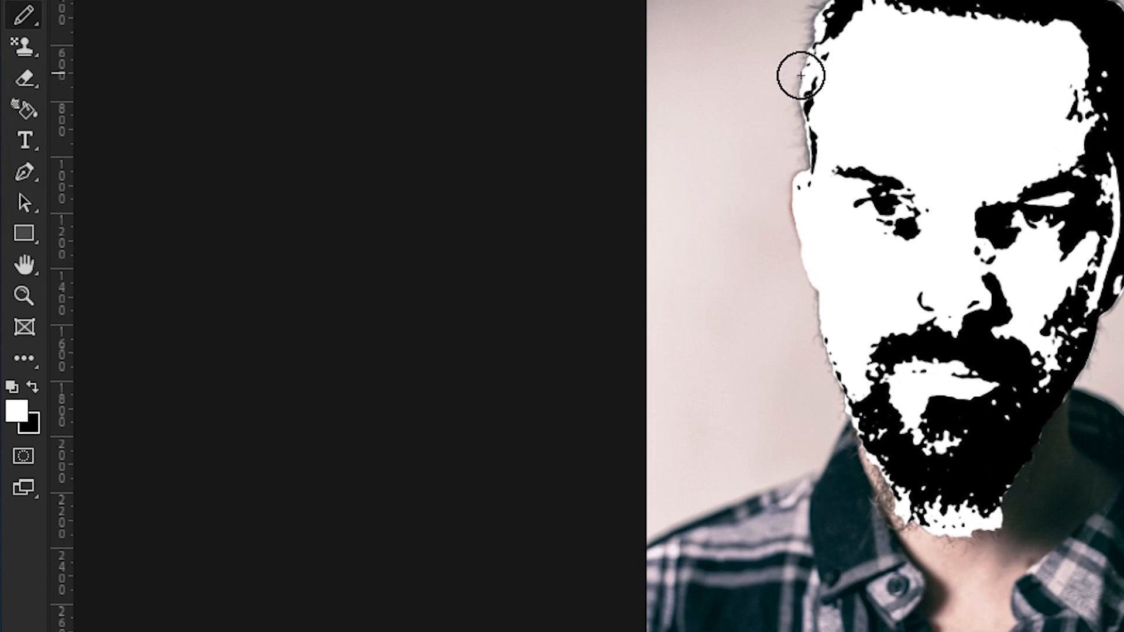
pyautogui.moveTo(795, 77)
pyautogui.mouseDown()
pyautogui.moveTo(896, 79)
pyautogui.moveTo(786, 95)
pyautogui.moveTo(828, 110)
pyautogui.moveTo(791, 123)
pyautogui.moveTo(796, 151)
pyautogui.mouseUp()
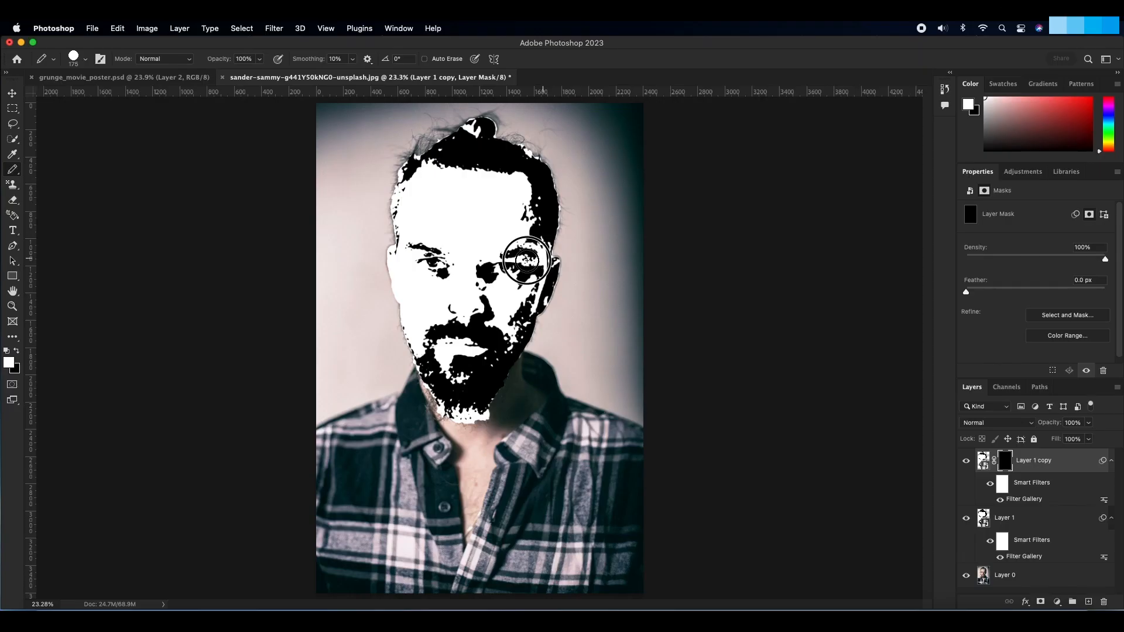
pyautogui.moveTo(526, 260)
pyautogui.mouseDown()
pyautogui.moveTo(538, 267)
pyautogui.moveTo(444, 276)
pyautogui.mouseUp()
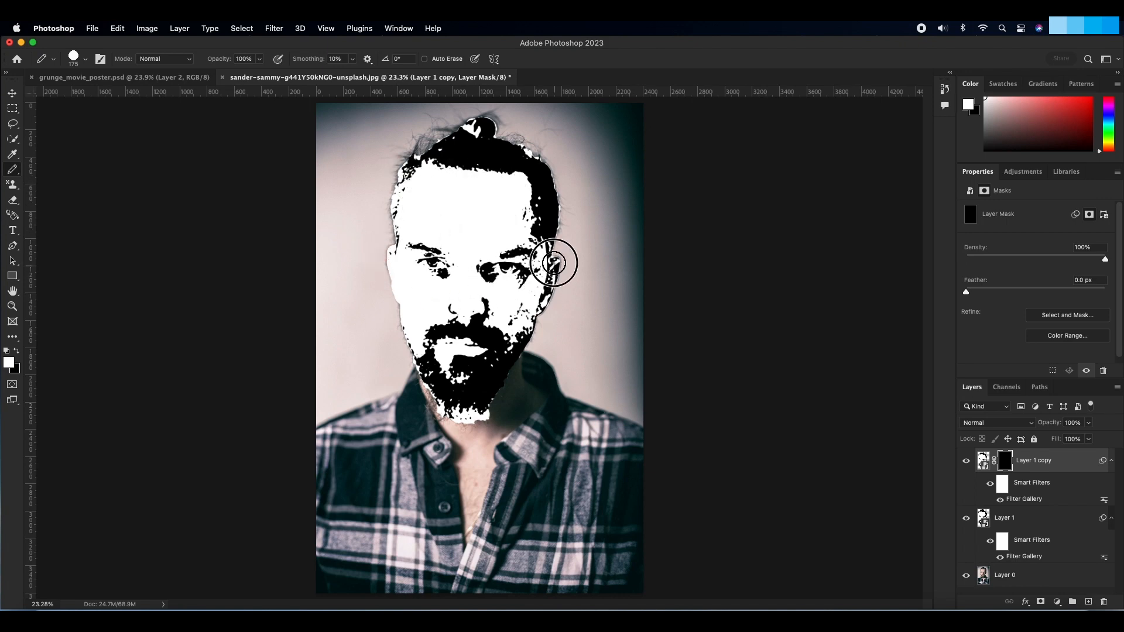
pyautogui.moveTo(377, 314)
pyautogui.mouseDown()
pyautogui.moveTo(538, 310)
pyautogui.moveTo(386, 310)
pyautogui.mouseUp()
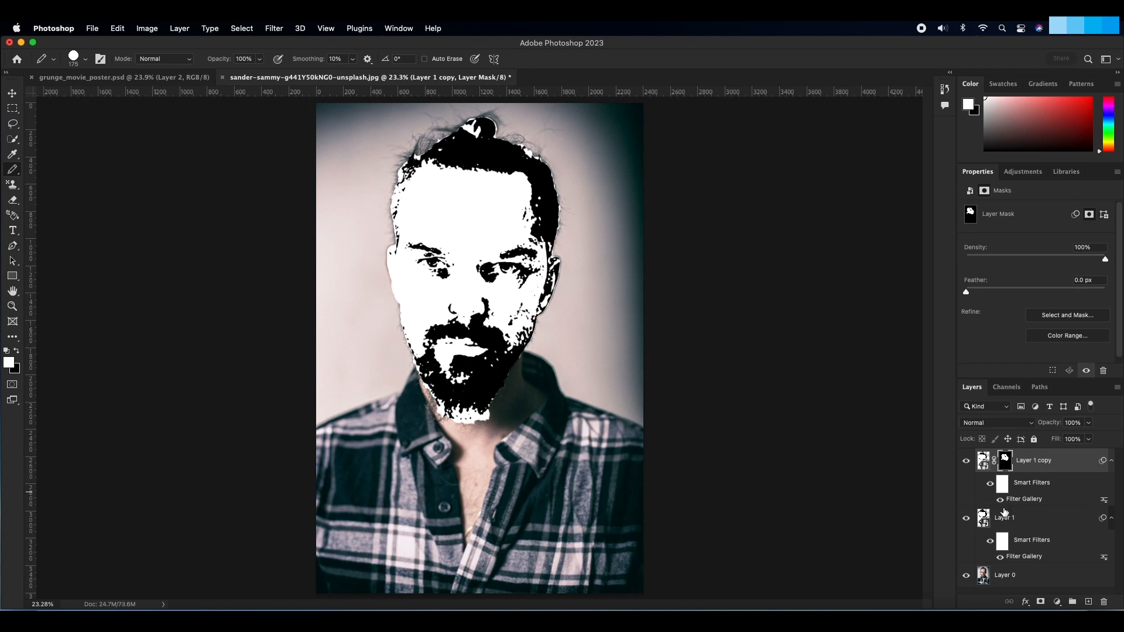
# Step: Add a 16 px black inside Stroke to the lower stamped head layer
pyautogui.doubleClick(1044, 523)
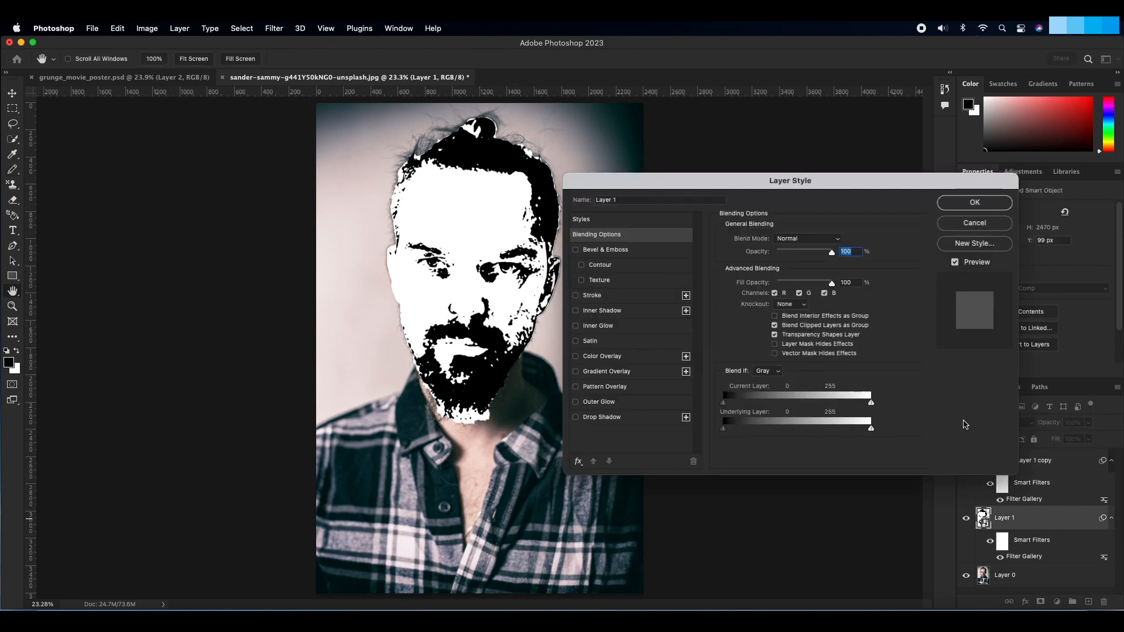
pyautogui.click(576, 296)
pyautogui.click(617, 299)
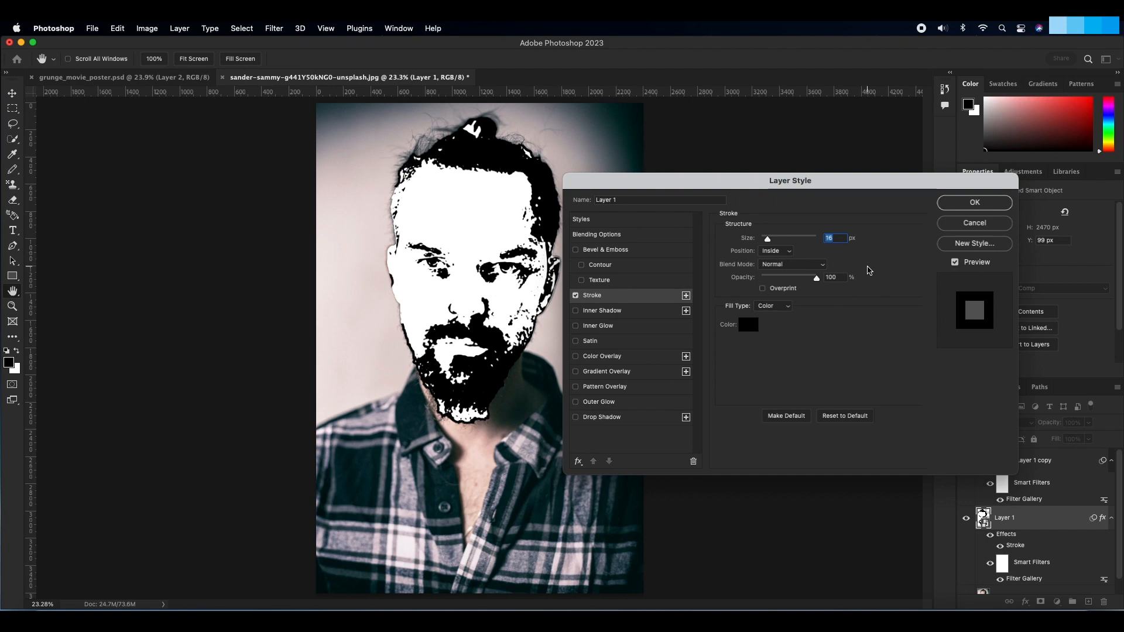
pyautogui.click(951, 204)
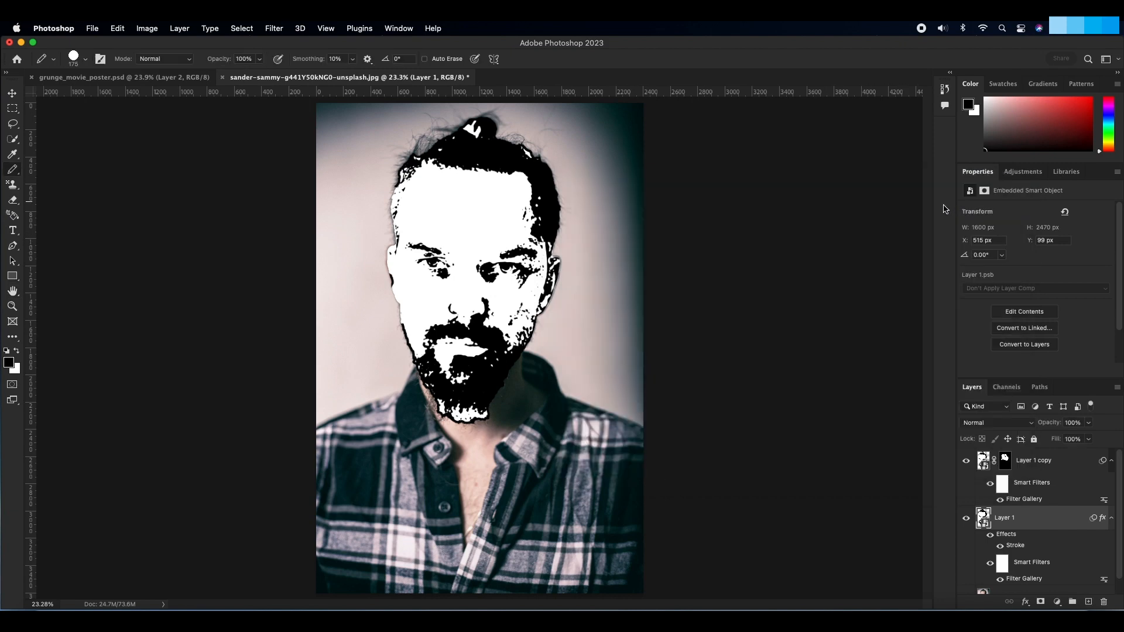
# Step: Hide the original portrait layer and stamp the visible head layers into a new layer at the top of the stack
pyautogui.scroll(-1, 1019, 454)
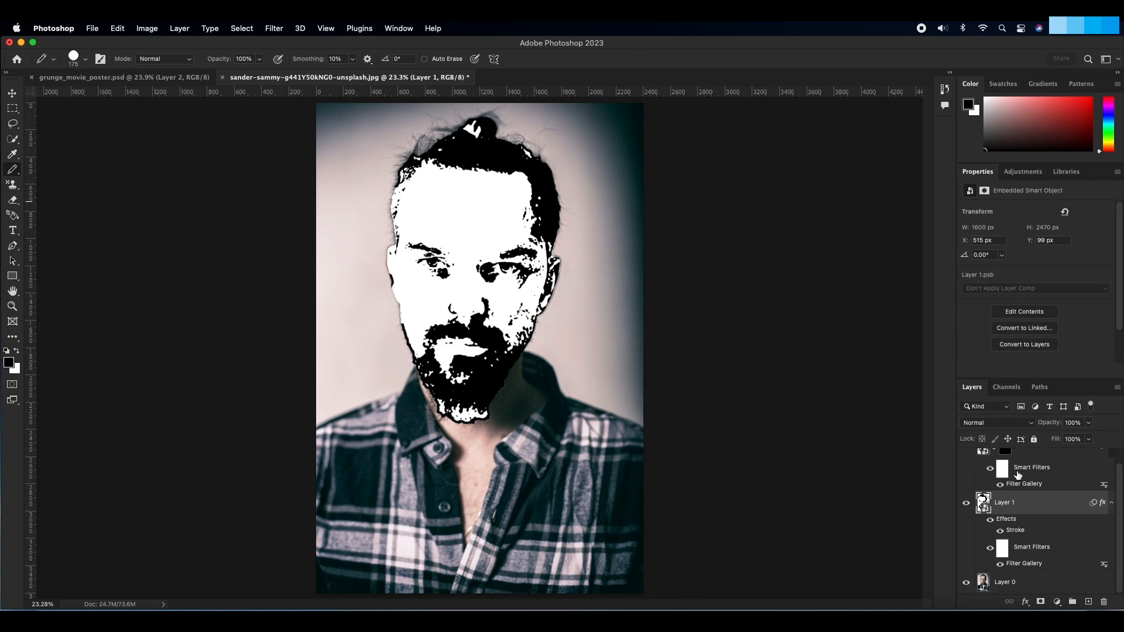
pyautogui.click(967, 585)
pyautogui.scroll(1, 1003, 552)
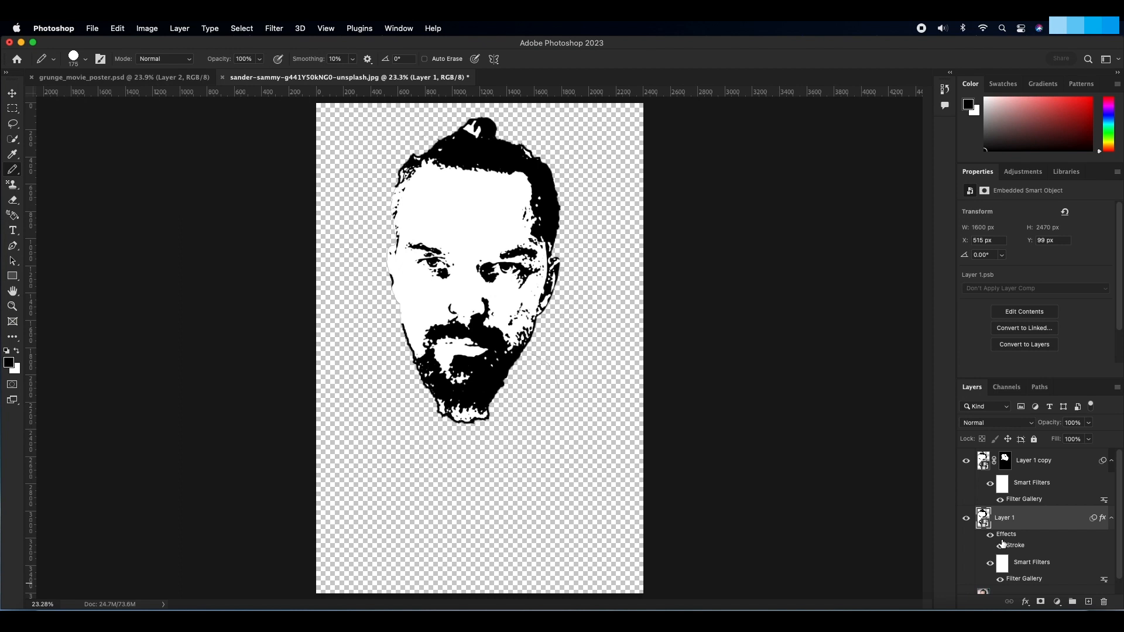
pyautogui.click(982, 459)
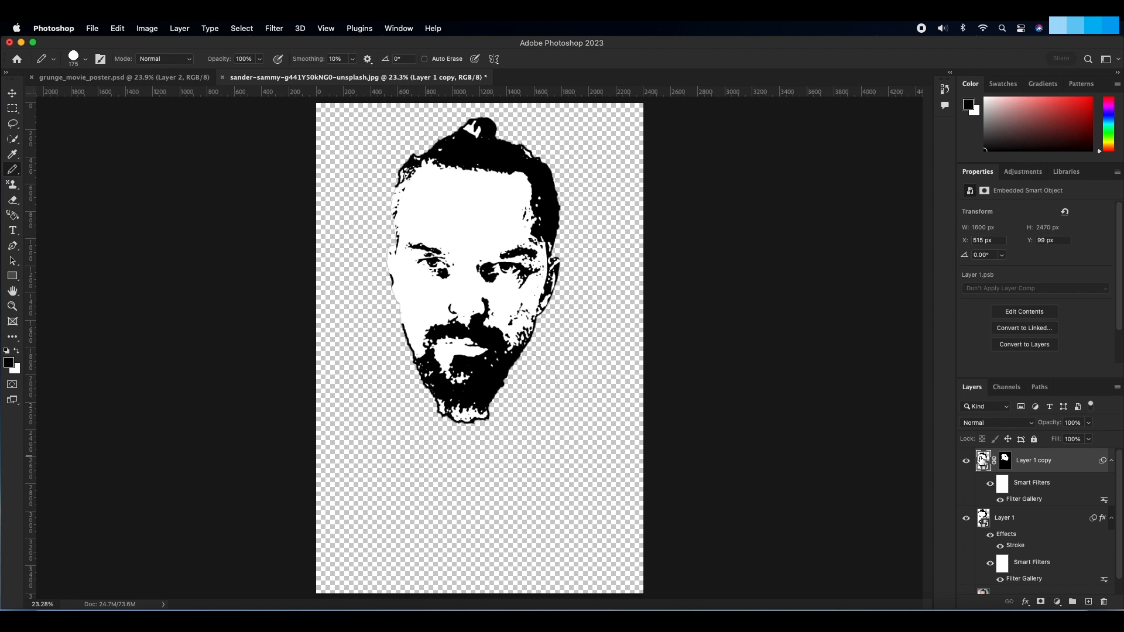
pyautogui.click(1088, 601)
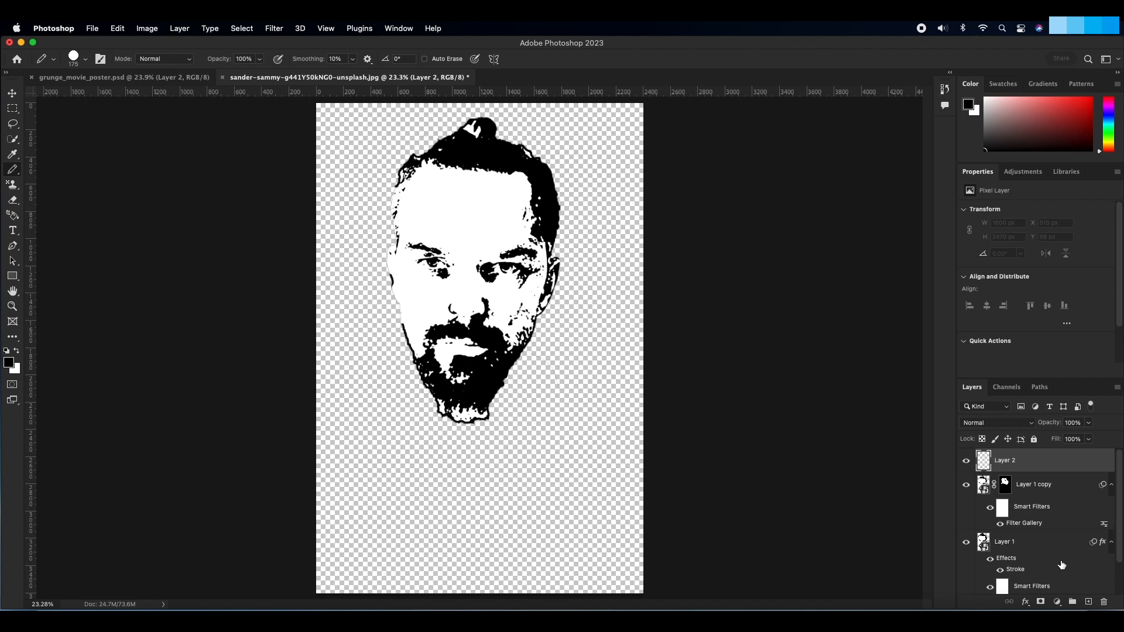
pyautogui.hotkey('shift', 'alt', 'e')
pyautogui.hotkey('ctrl', 'shift', 'alt', 'e')
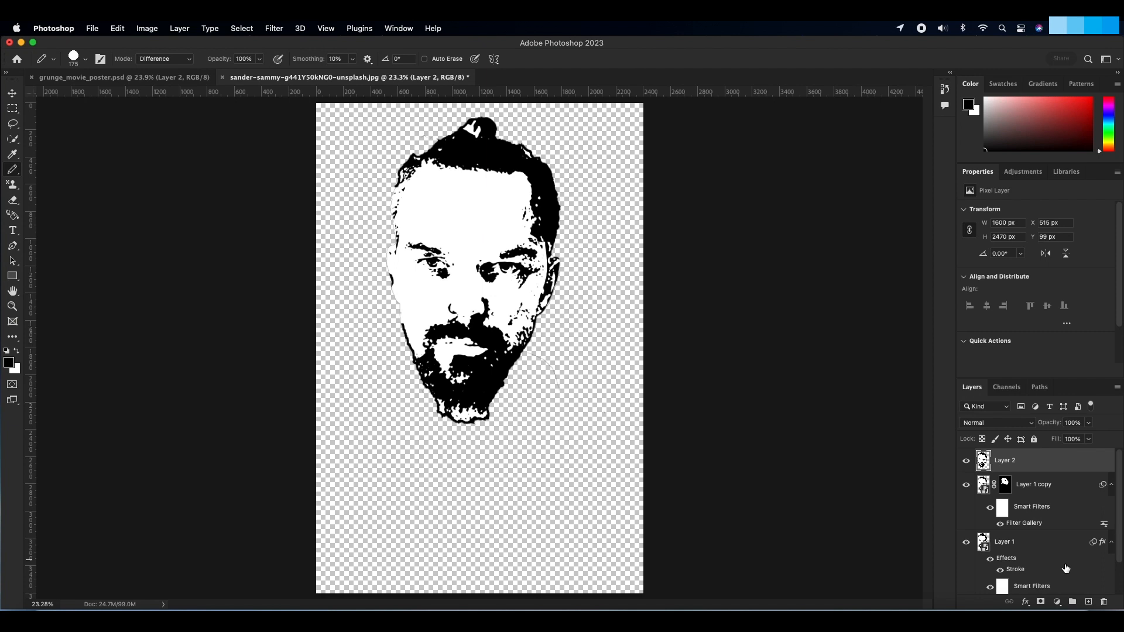
# Step: Add a white-filled layer beneath the merged head, and fill the head layer with white in Behind mode at 100% opacity
pyautogui.click(1088, 603)
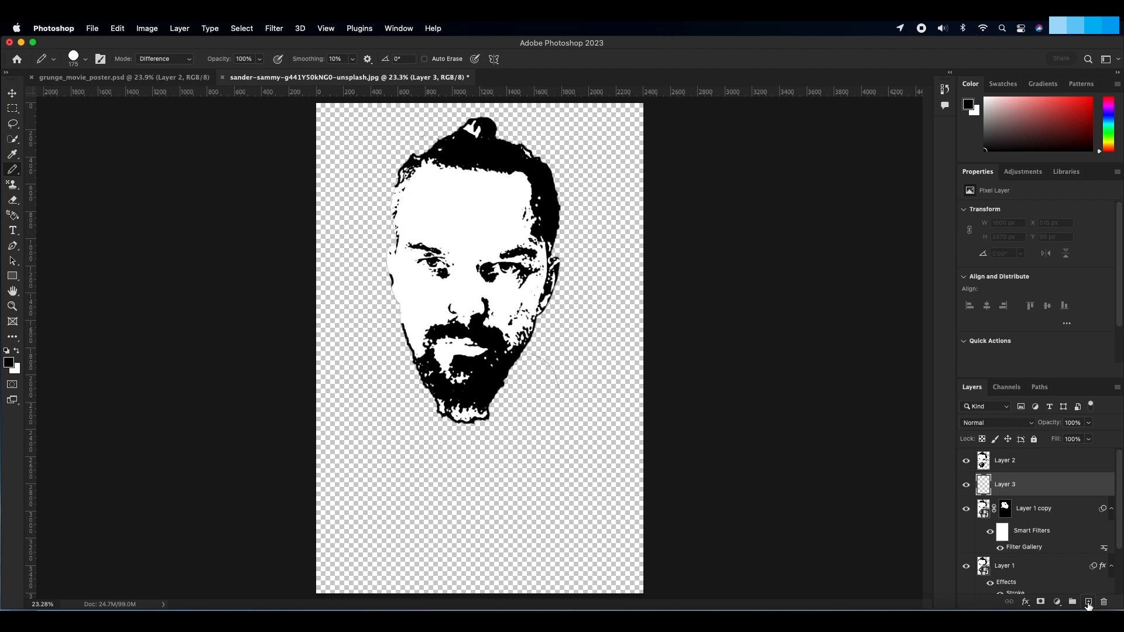
pyautogui.press('super+BackSpace')
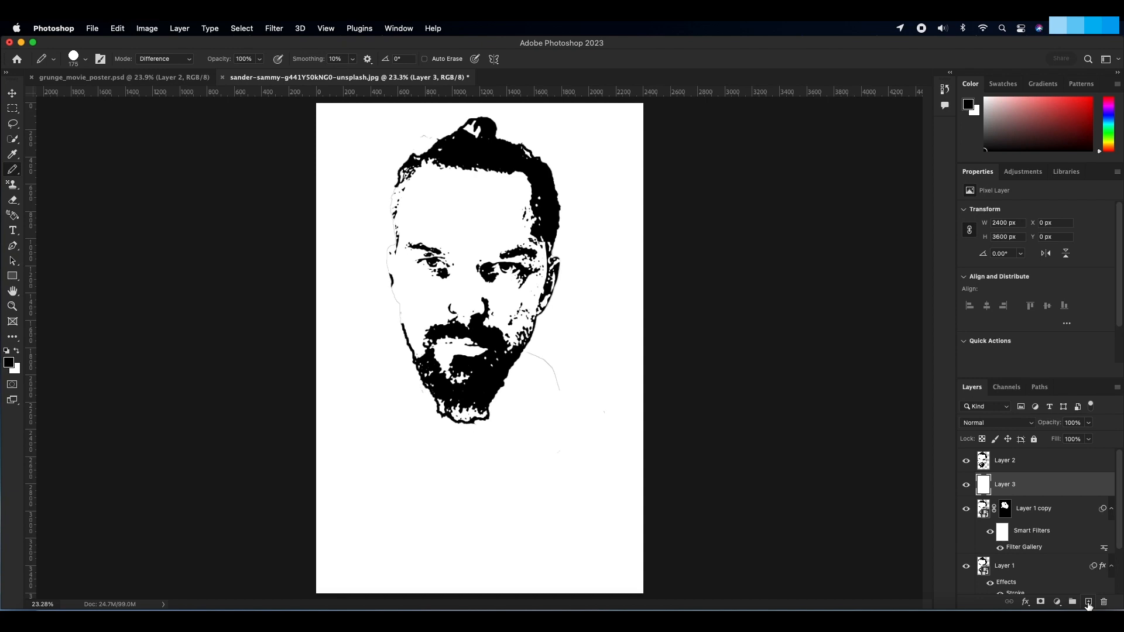
pyautogui.click(986, 461)
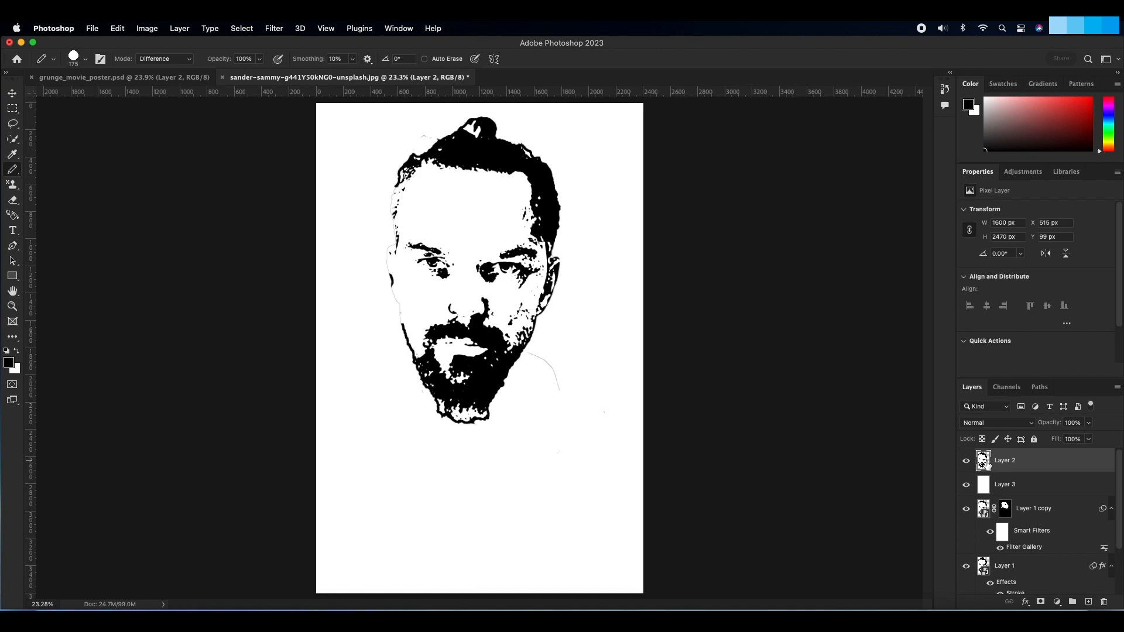
pyautogui.hotkey('shift', 'BackSpace')
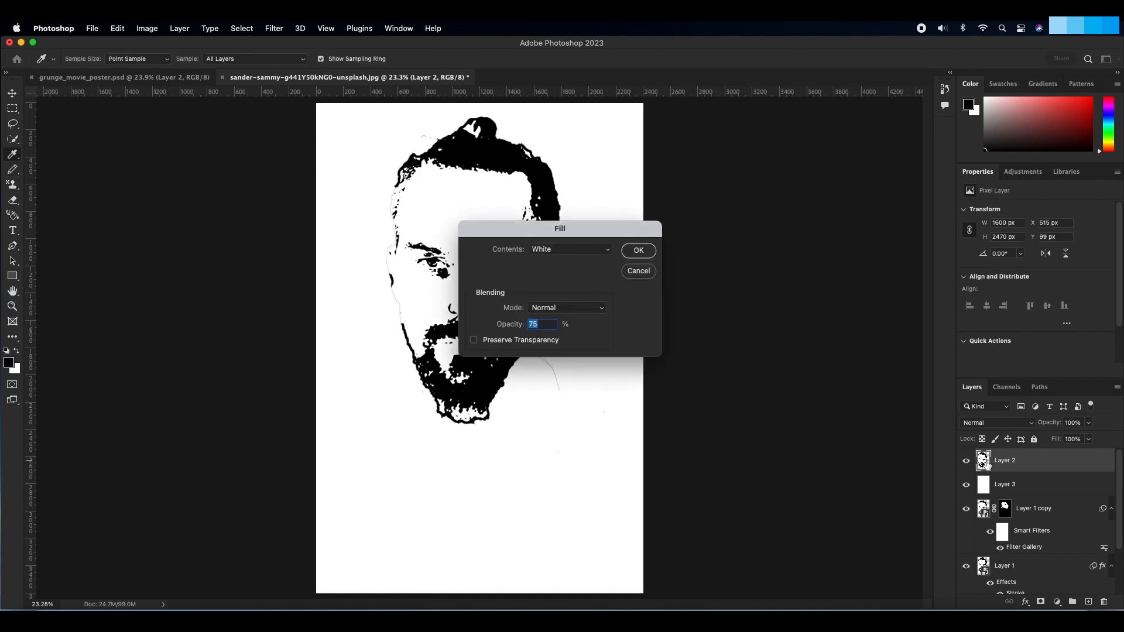
pyautogui.click(547, 308)
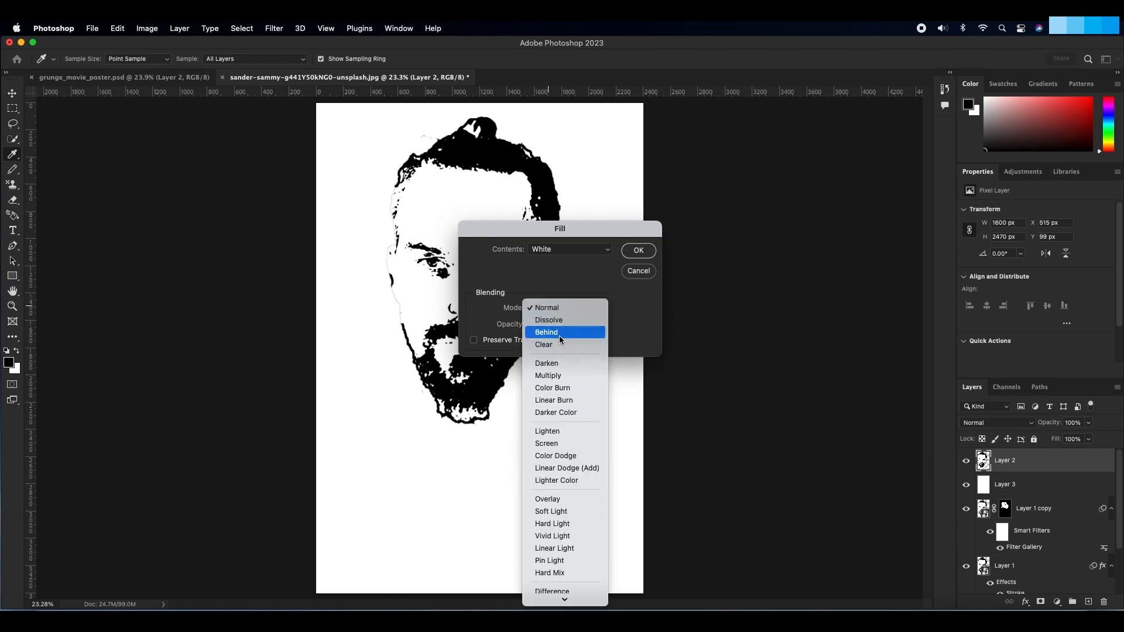
pyautogui.click(556, 333)
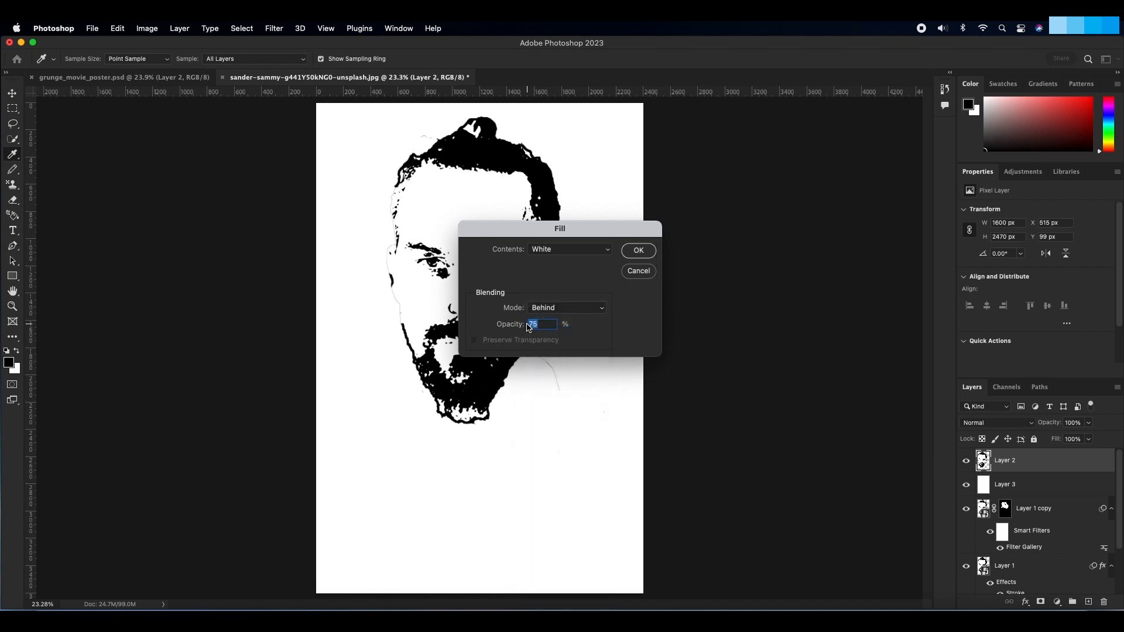
pyautogui.write('100')
pyautogui.click(635, 250)
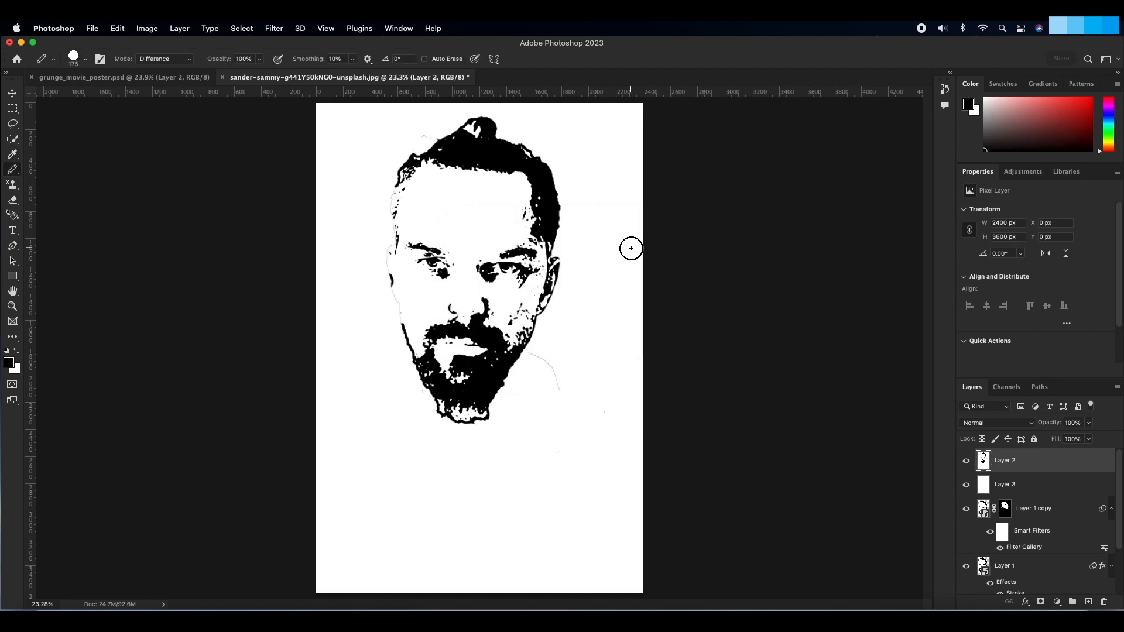
# Step: Add a layer mask to the merged head layer and render black-and-white Clouds into the mask
pyautogui.click(1040, 602)
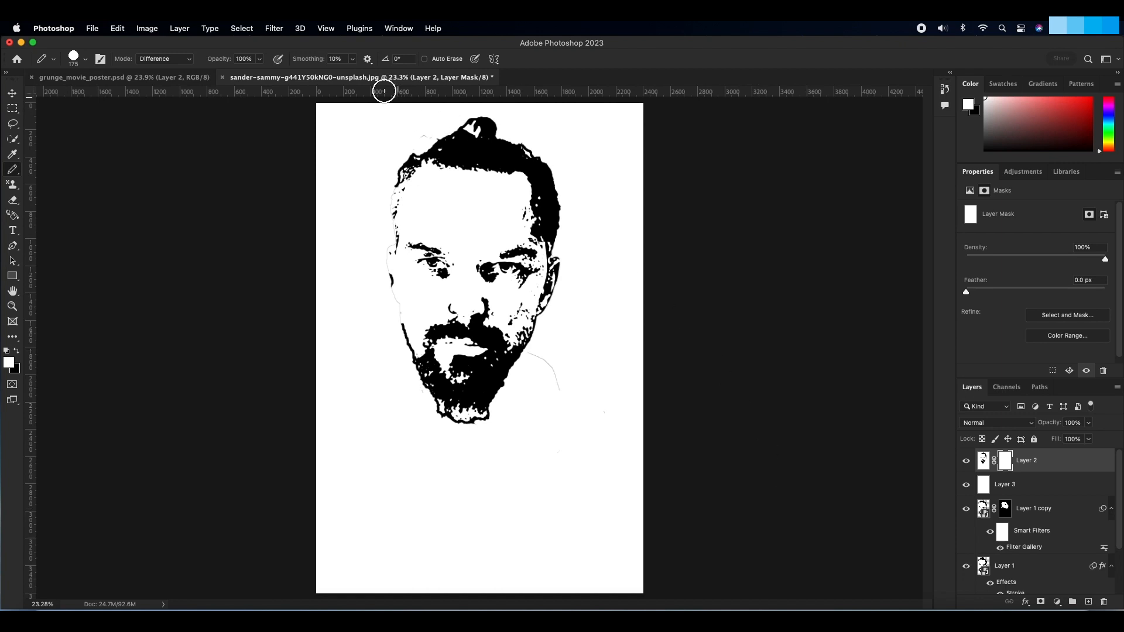
pyautogui.click(275, 29)
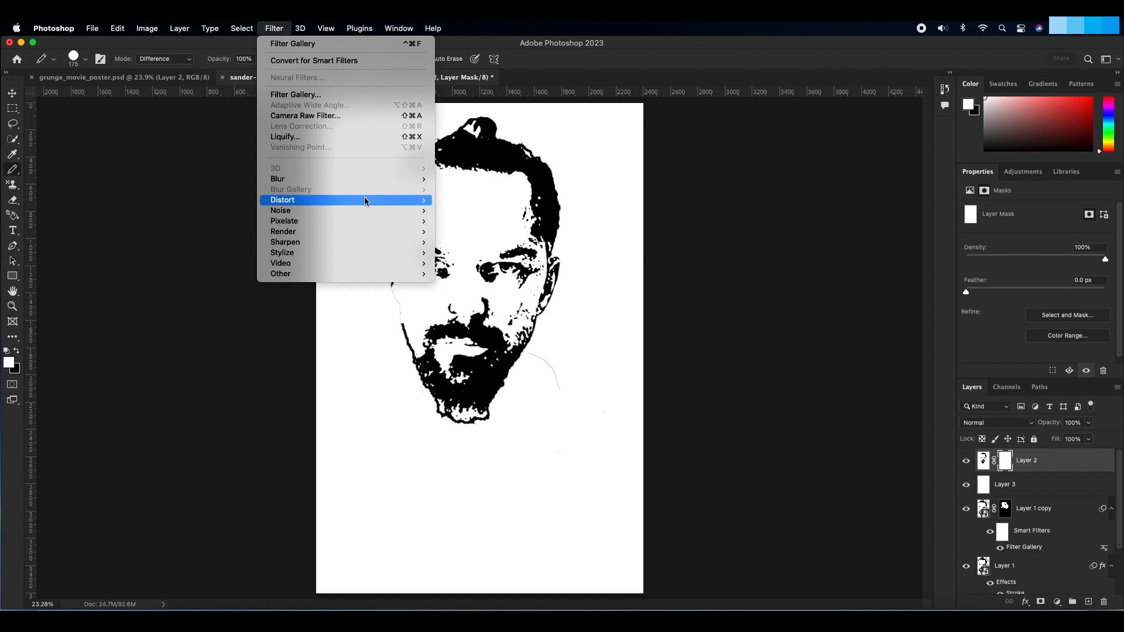
pyautogui.moveTo(360, 212)
pyautogui.moveTo(388, 231)
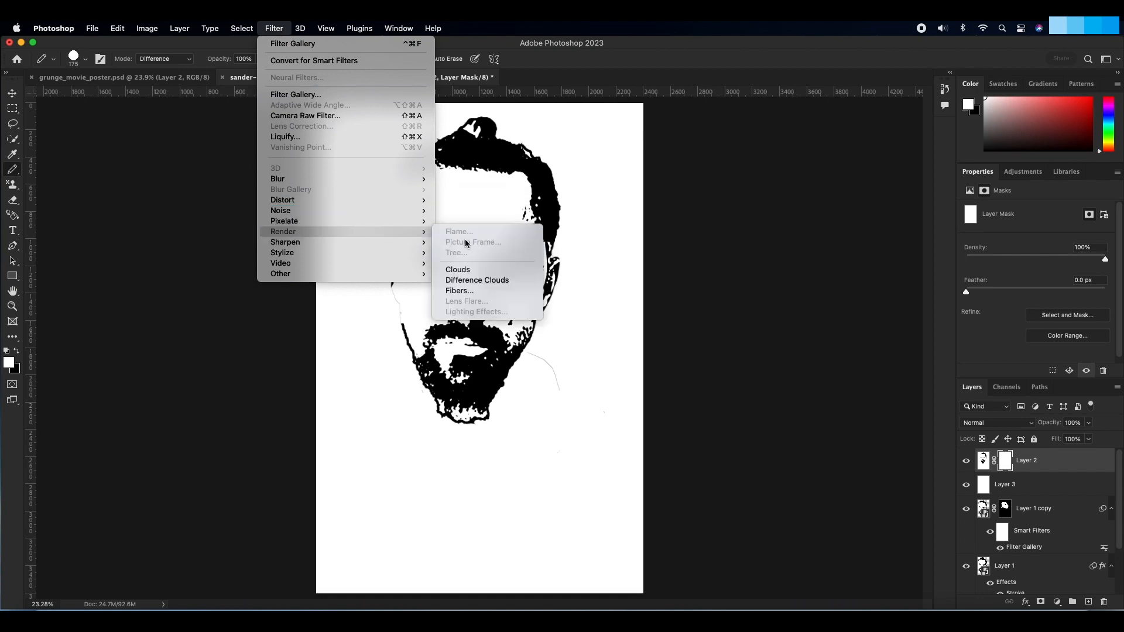
pyautogui.click(474, 270)
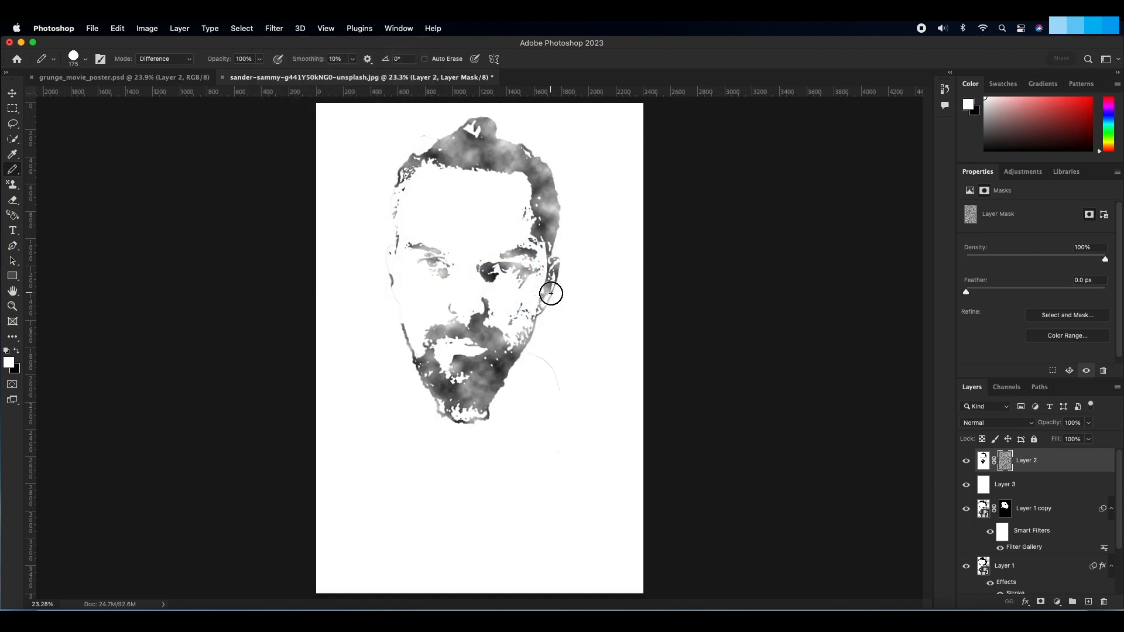
# Step: Apply a Gaussian Blur with a 20-pixel radius to the head layer's cloud mask
pyautogui.click(275, 28)
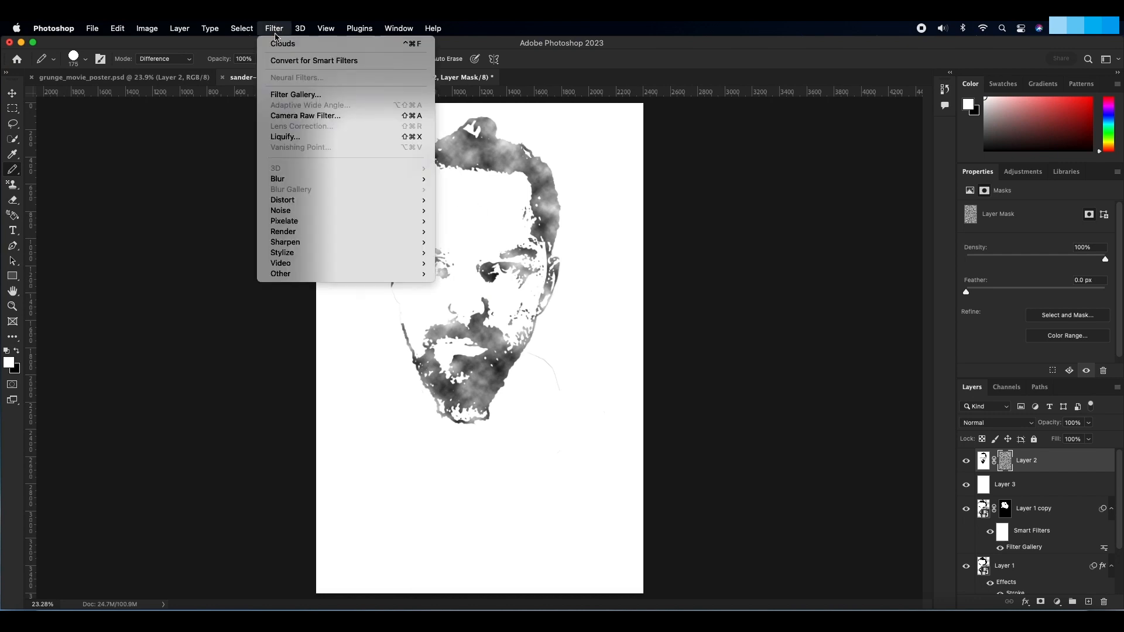
pyautogui.moveTo(377, 178)
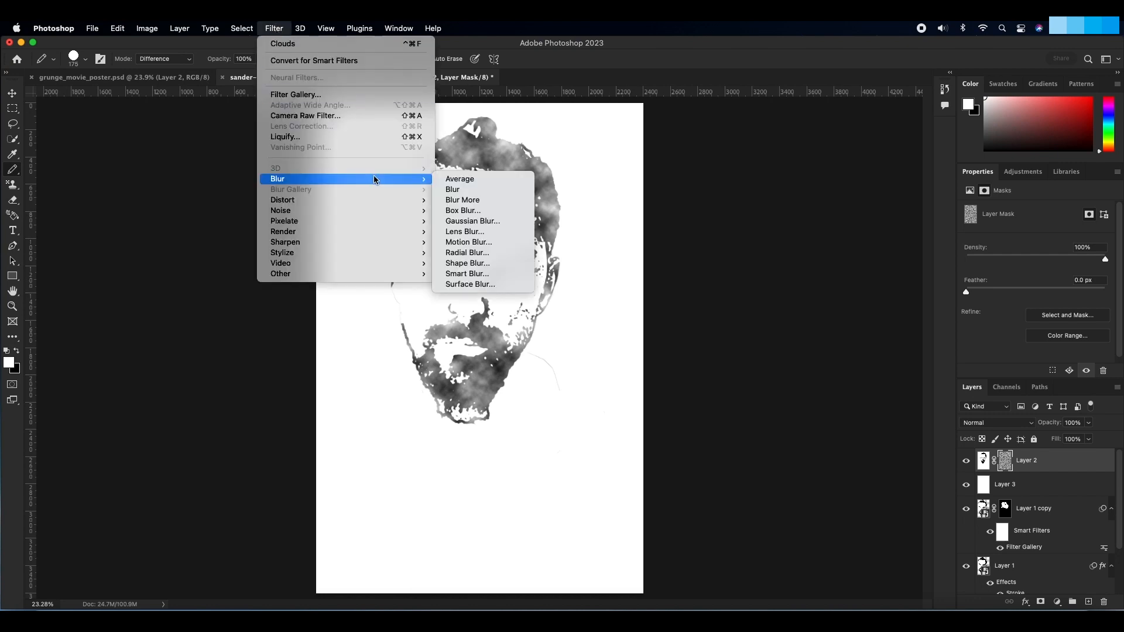
pyautogui.click(471, 222)
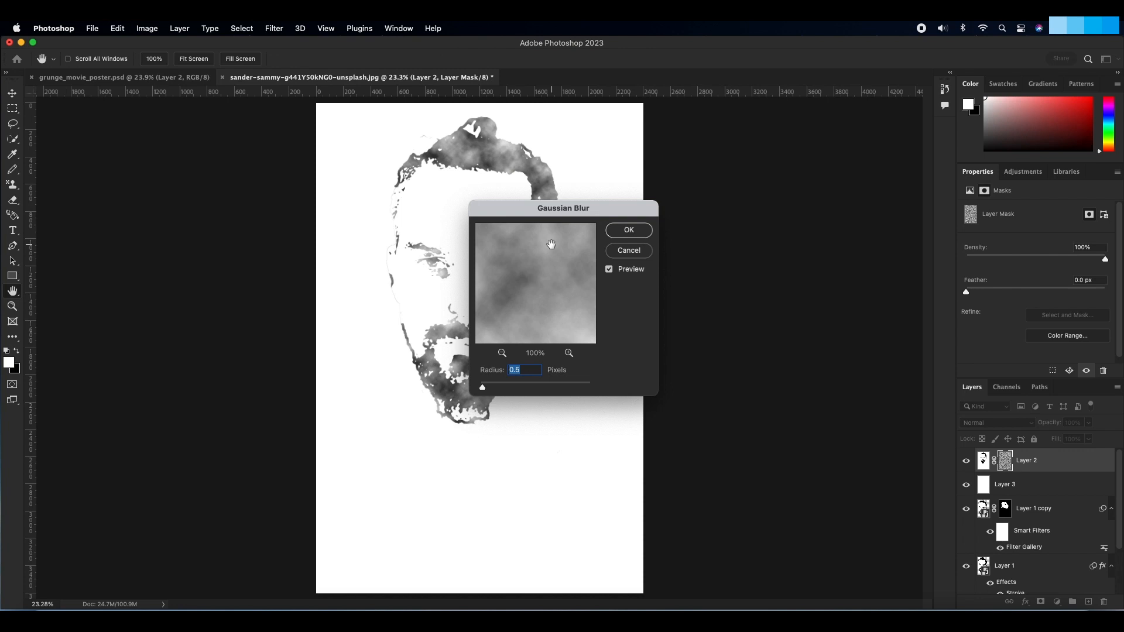
pyautogui.write('20')
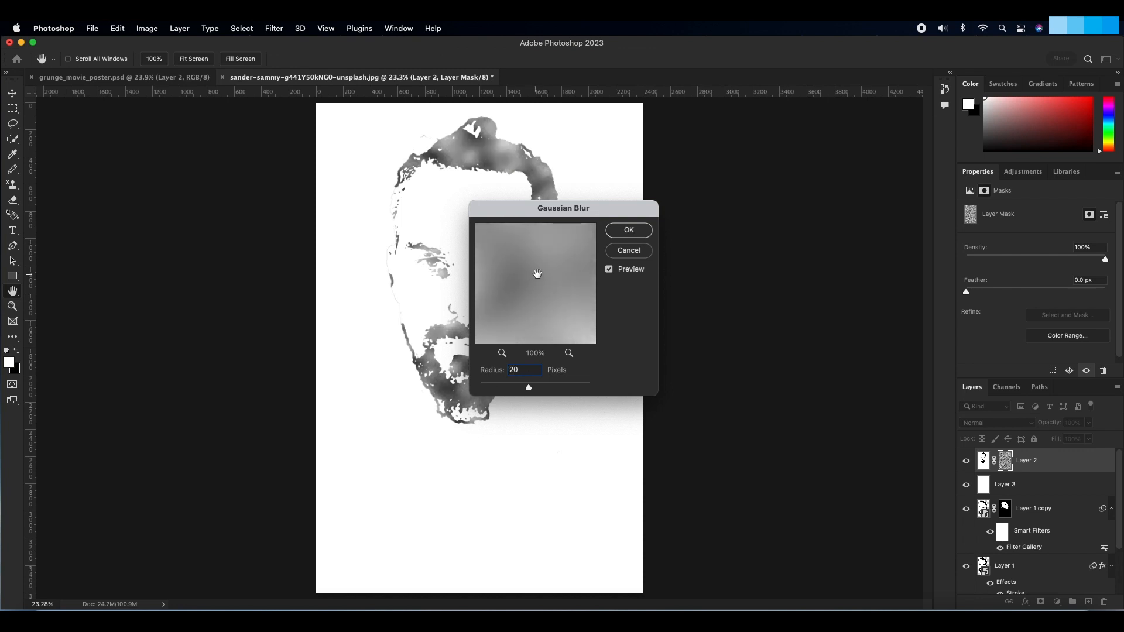
pyautogui.click(630, 230)
pyautogui.press('b')
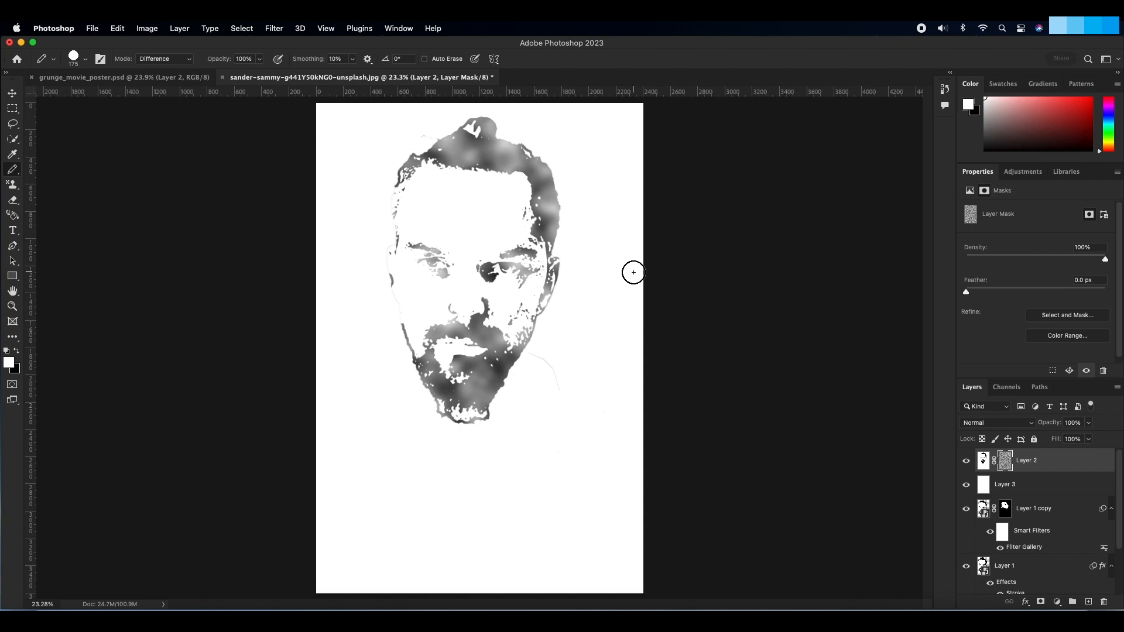
# Step: Increase the cloud mask's contrast with Levels, setting the input black point to 80 and white point to 180
pyautogui.press('super+l')
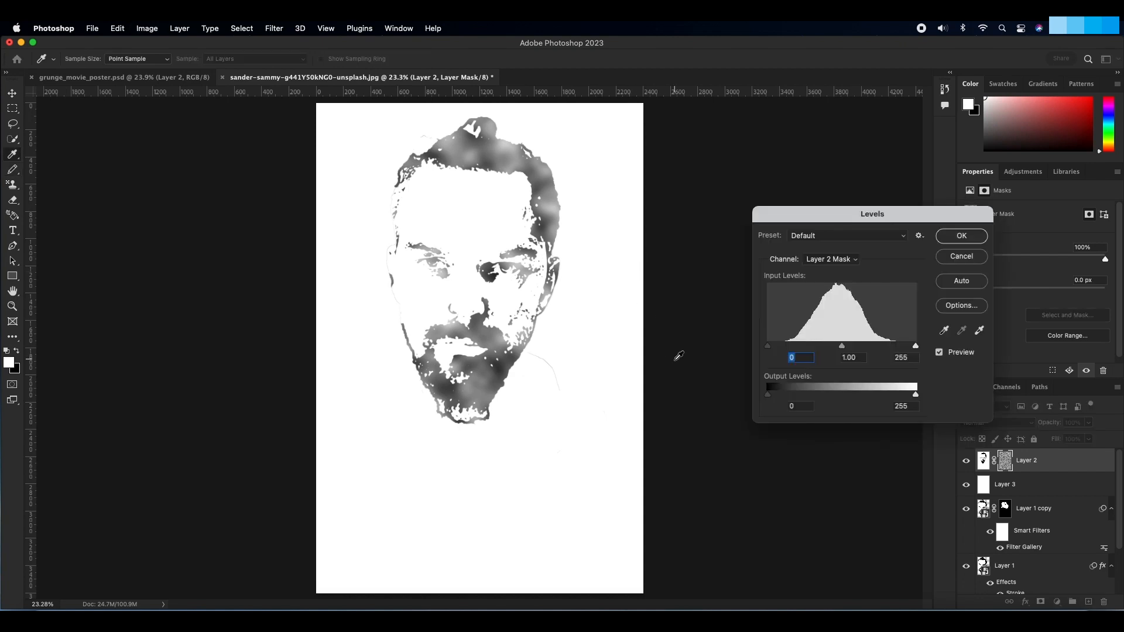
pyautogui.write('80')
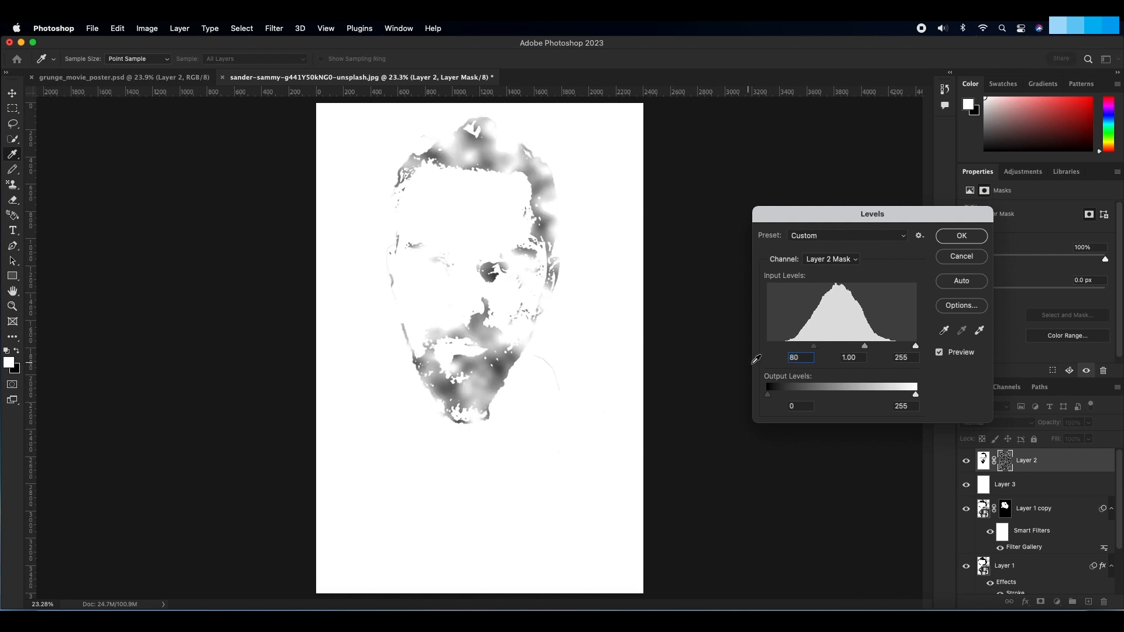
pyautogui.doubleClick(892, 357)
pyautogui.write('180')
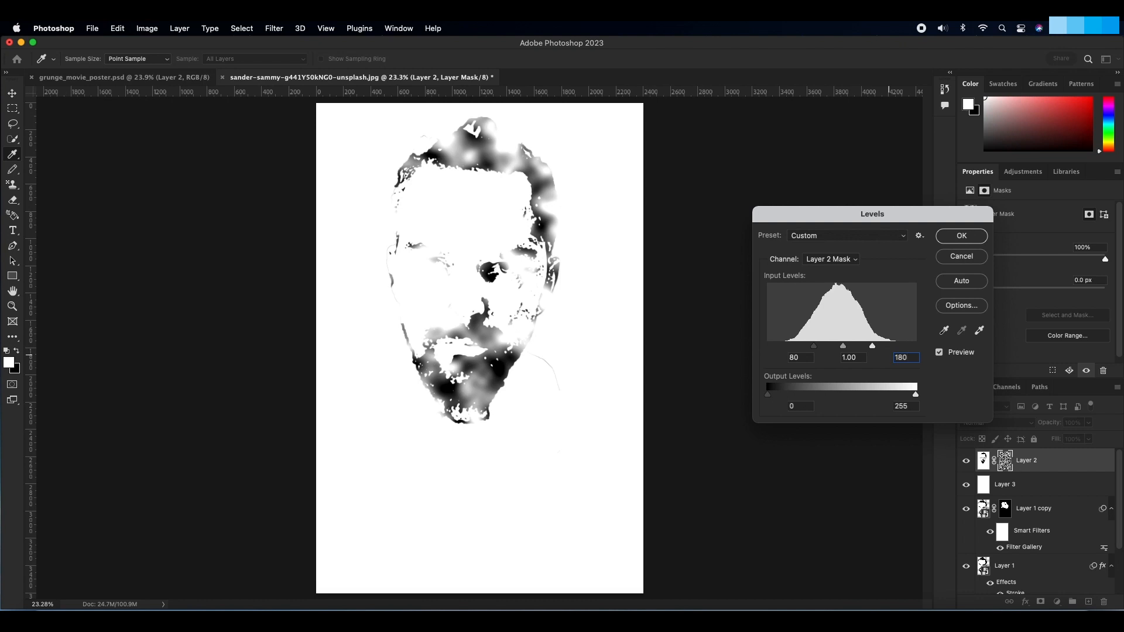
pyautogui.click(953, 237)
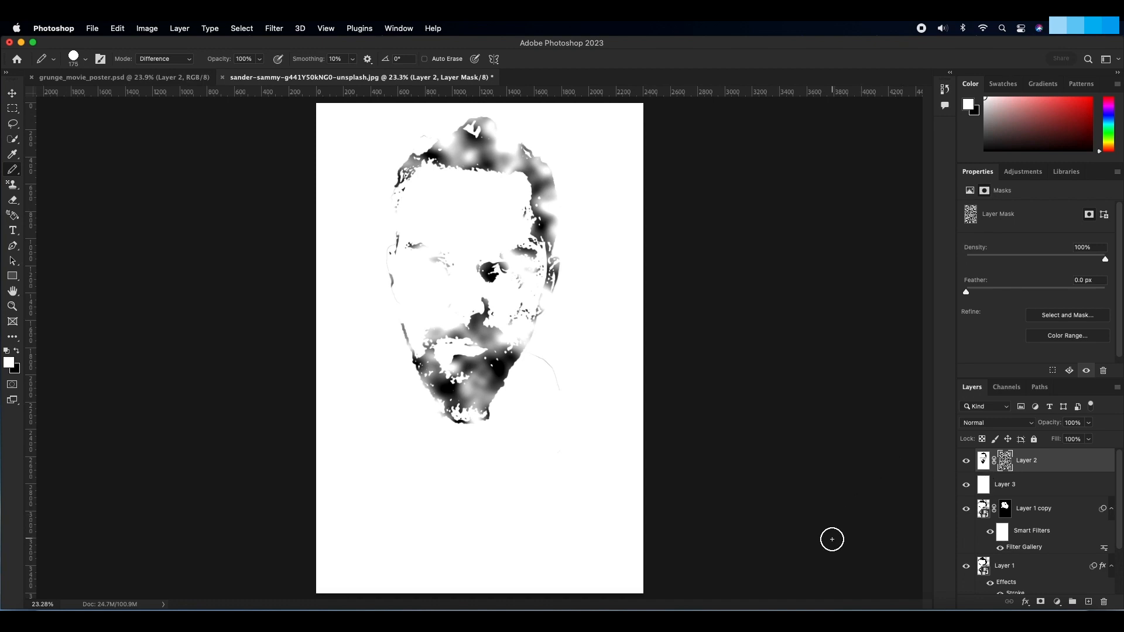
# Step: Disable the cloud mask and apply Lens Blur to the head image with Layer Mask as depth source and radius 100
pyautogui.keyDown('shift'); pyautogui.click(1004, 462); pyautogui.keyUp('shift')
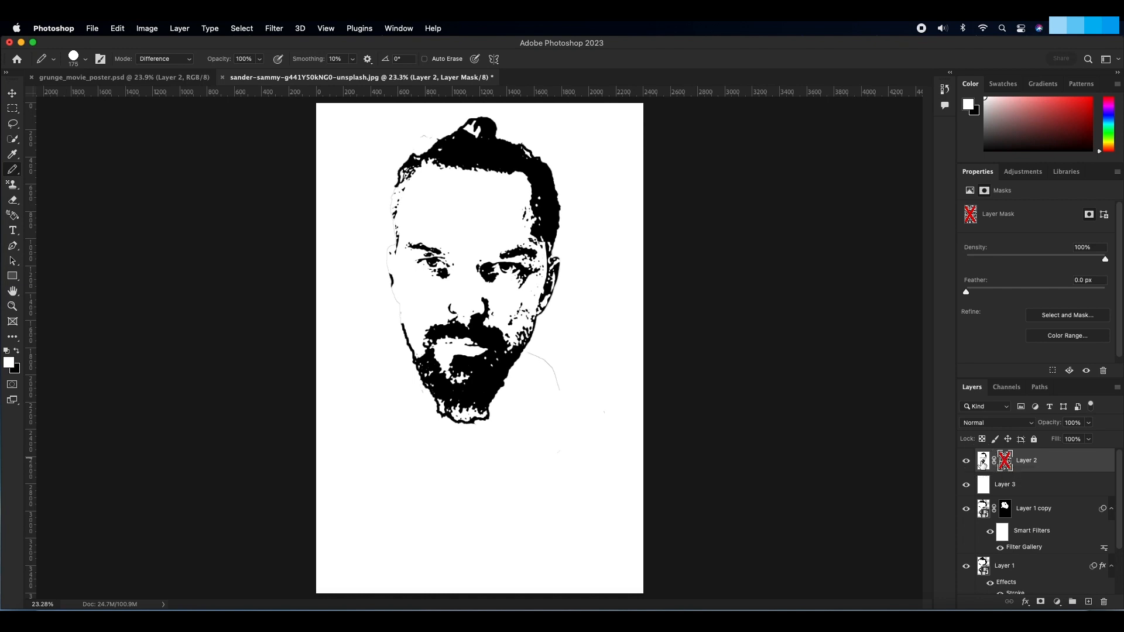
pyautogui.click(982, 462)
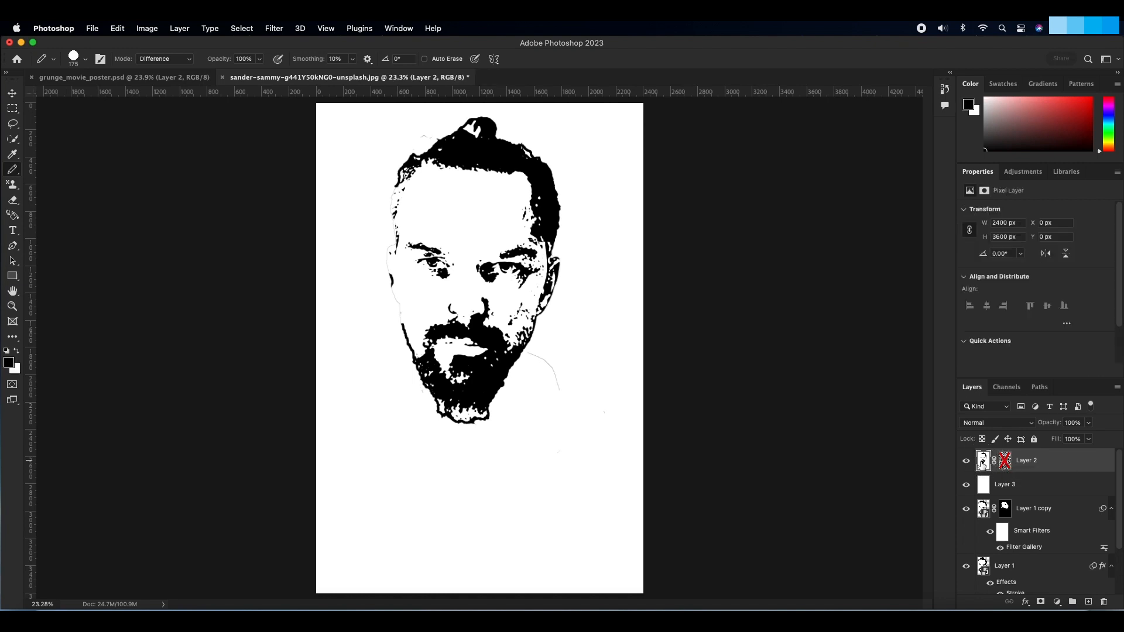
pyautogui.click(275, 28)
pyautogui.moveTo(369, 178)
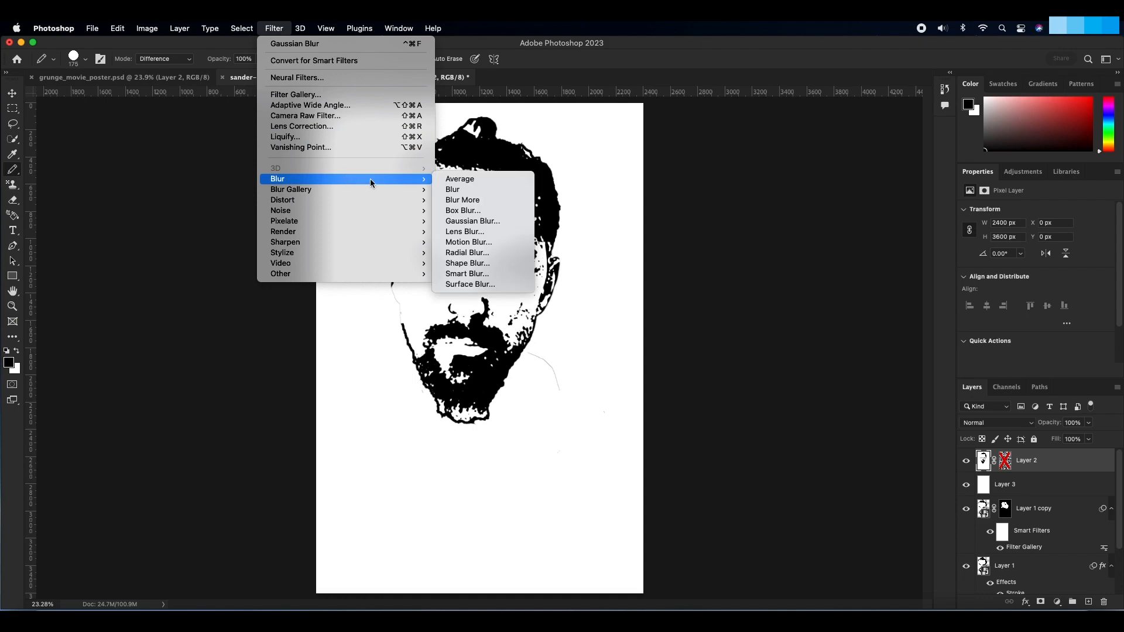
pyautogui.click(464, 231)
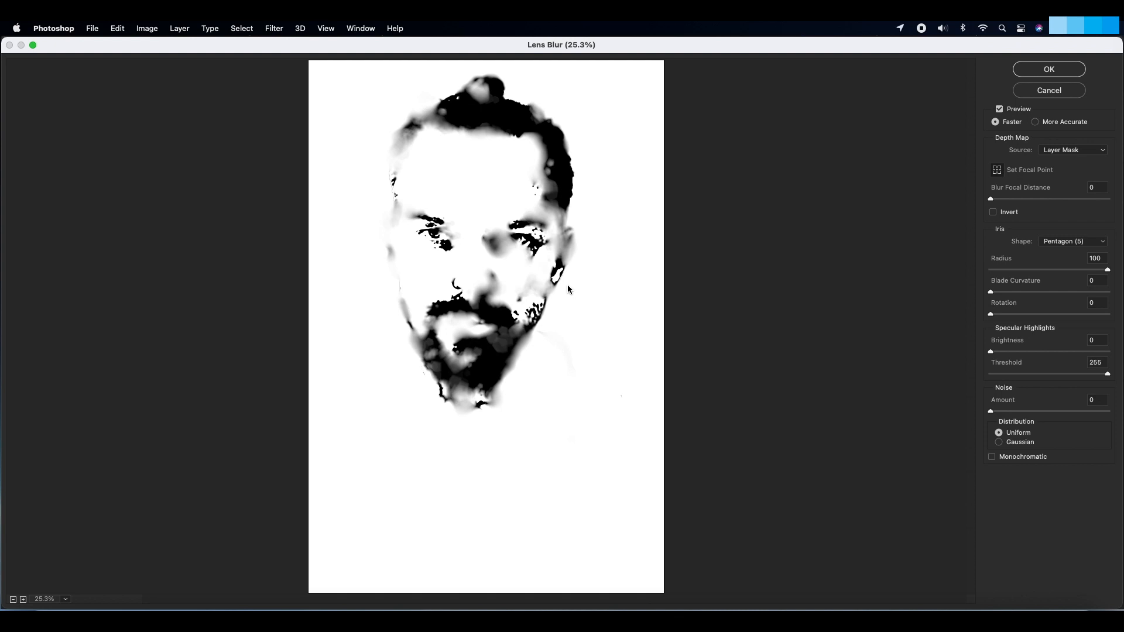
pyautogui.click(1035, 72)
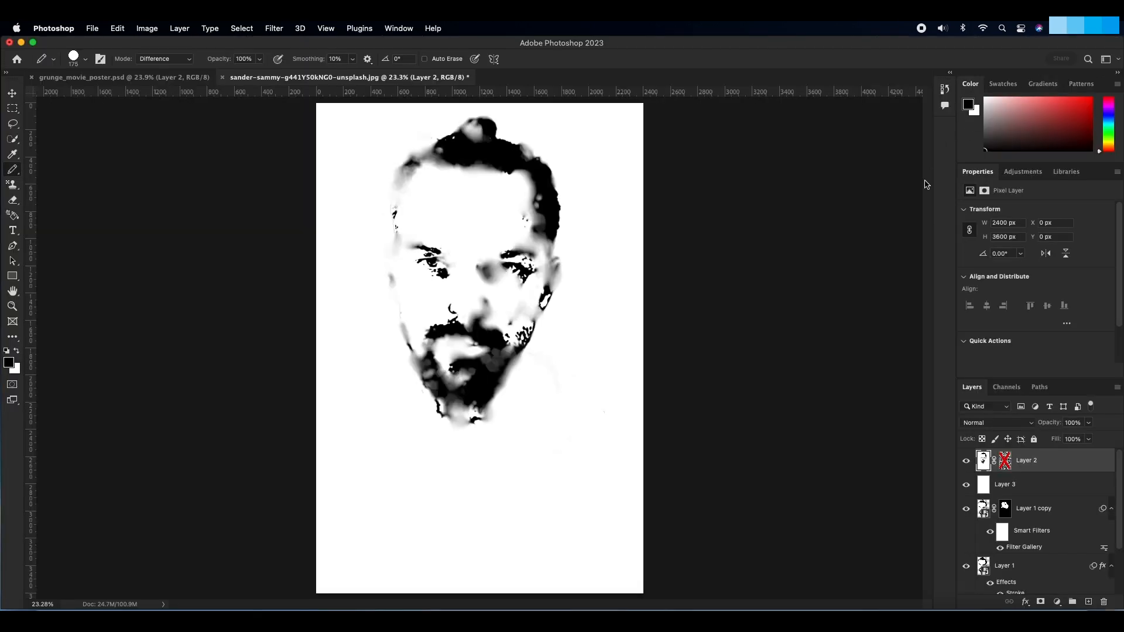
# Step: Fade the Lens Blur on the head layer to 80% opacity in Normal mode
pyautogui.click(117, 28)
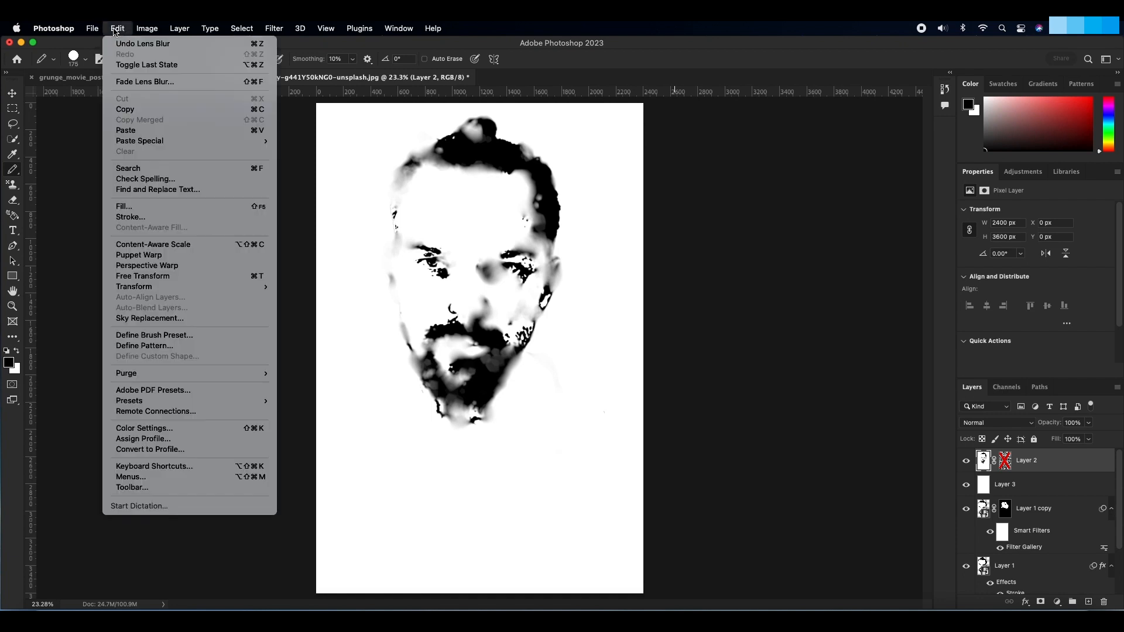
pyautogui.click(144, 81)
pyautogui.write('10')
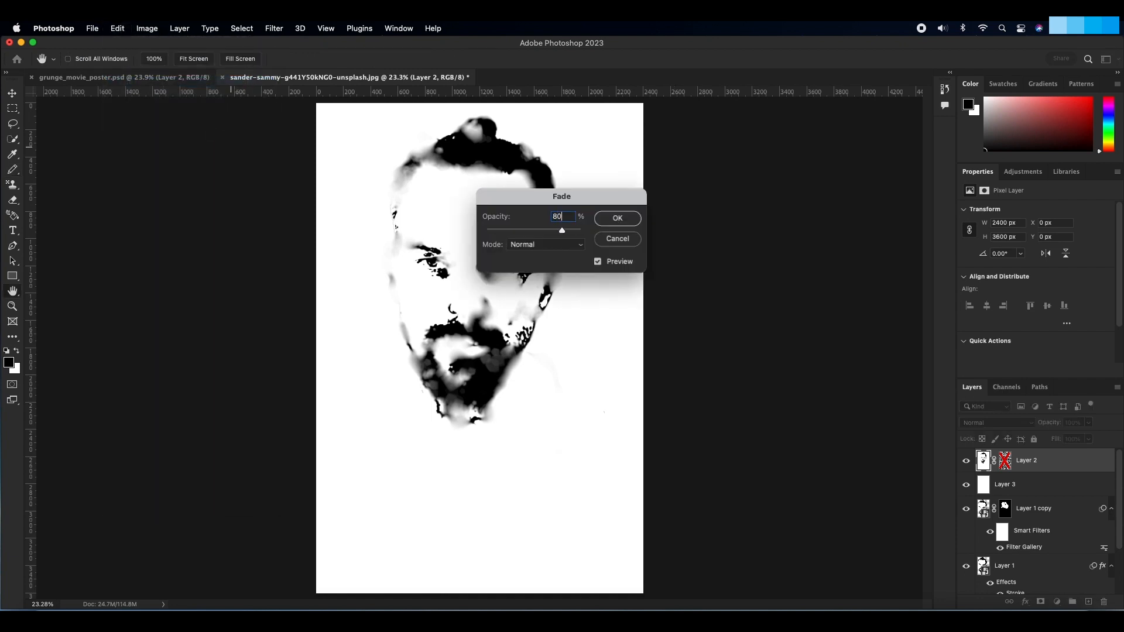
pyautogui.click(616, 218)
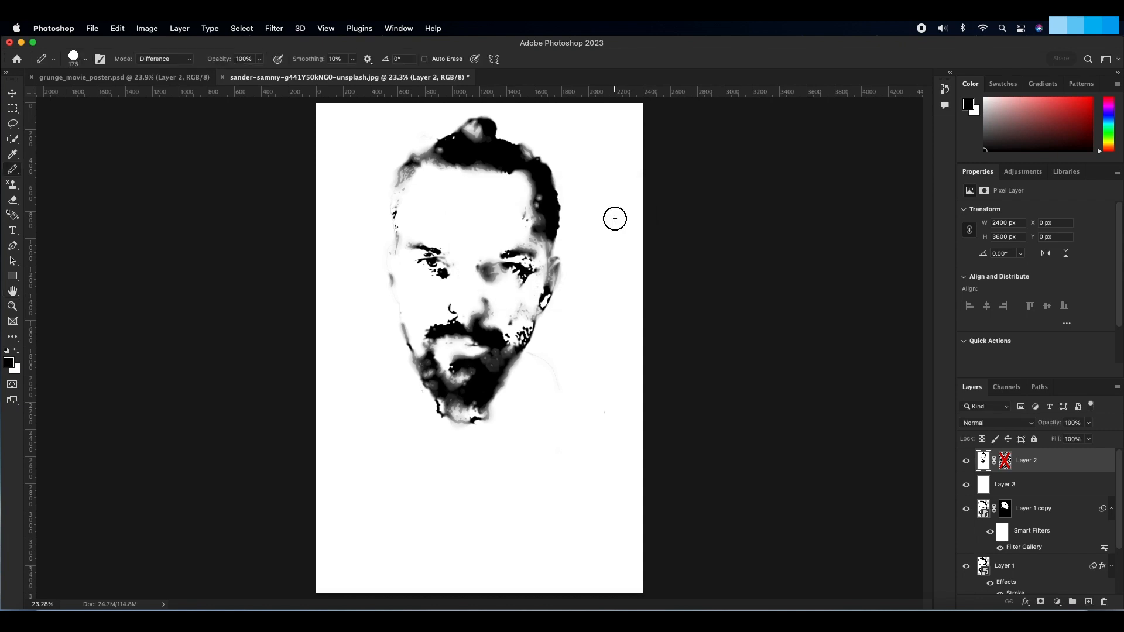
# Step: Set the head layer's blend mode to Dissolve
pyautogui.click(1008, 425)
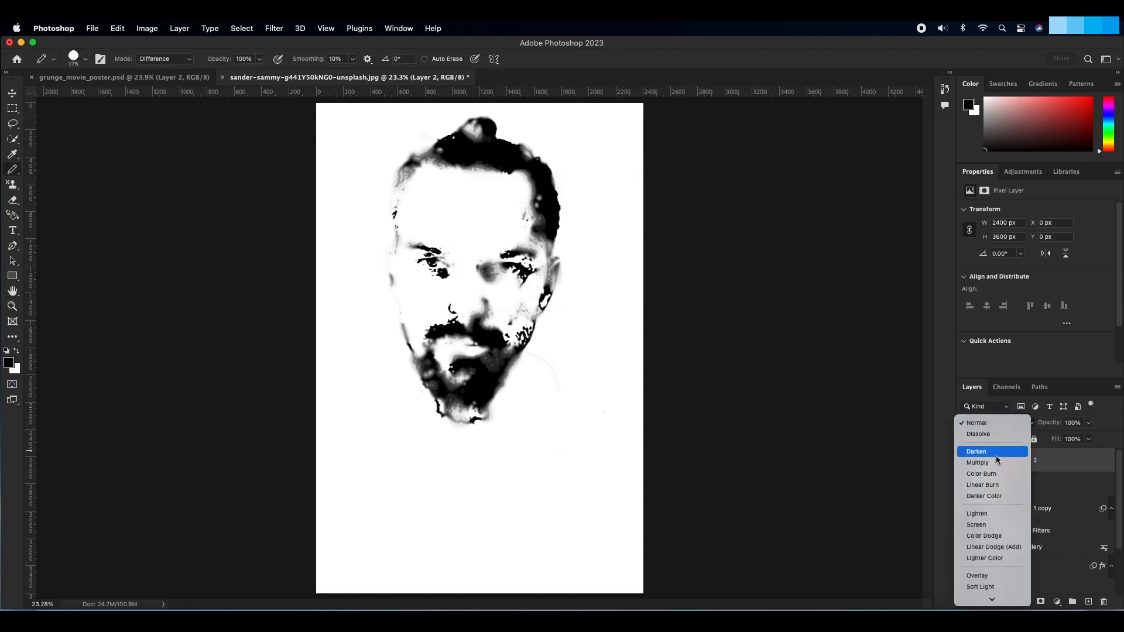
pyautogui.scroll(-2, 994, 473)
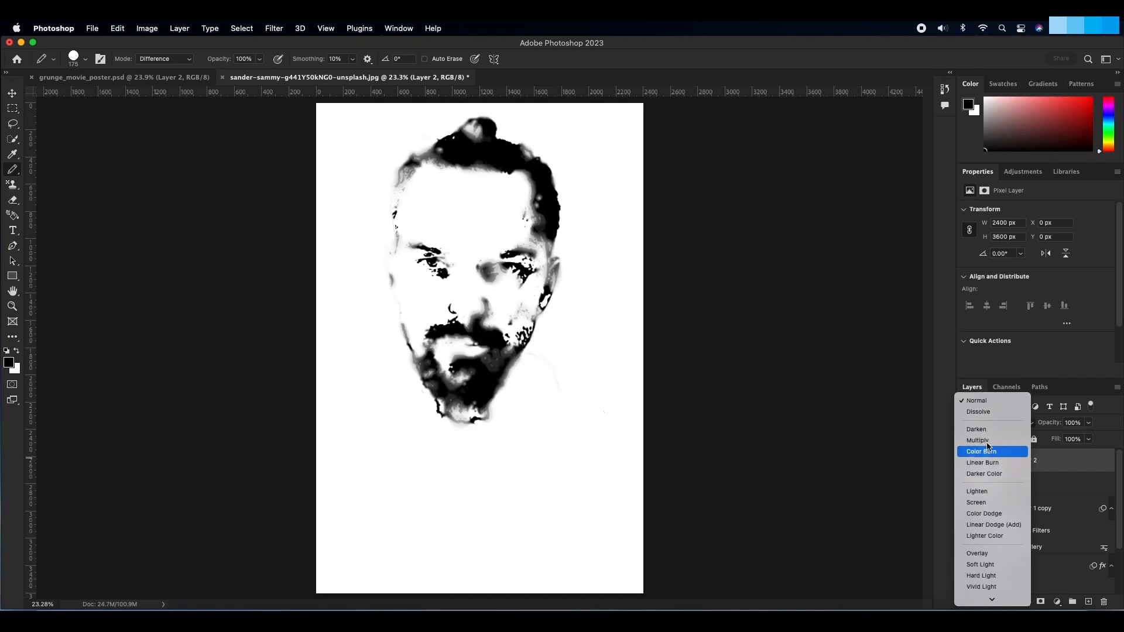
pyautogui.click(980, 412)
# Step: Copy the blurred head image, paste it into its layer mask over the clouds, and invert the mask
pyautogui.press('super+a')
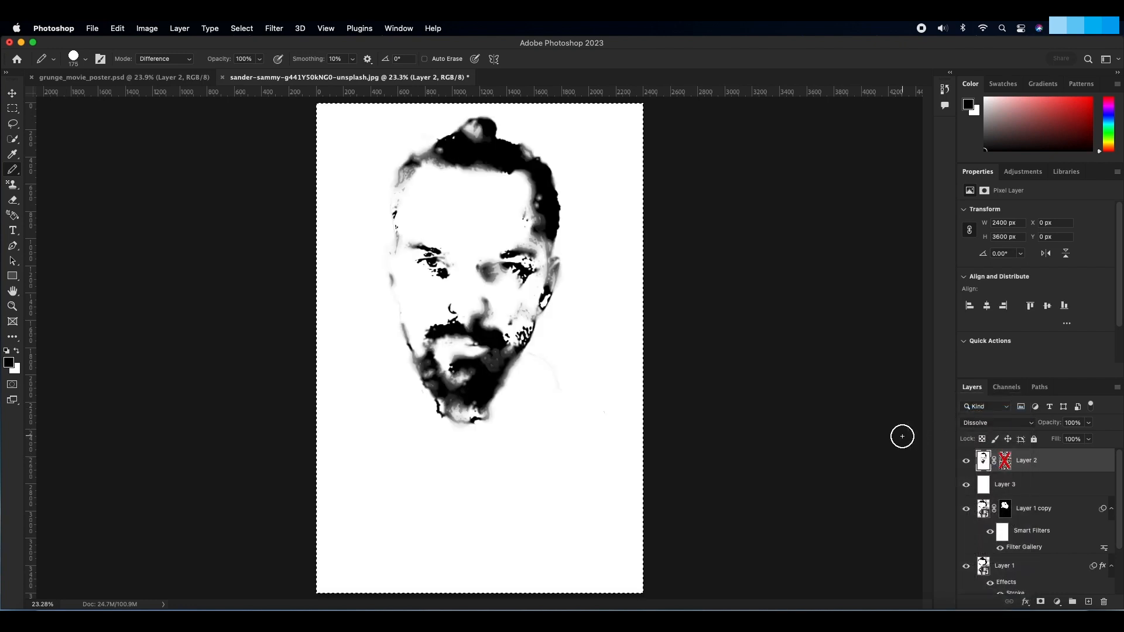
pyautogui.click(1007, 464)
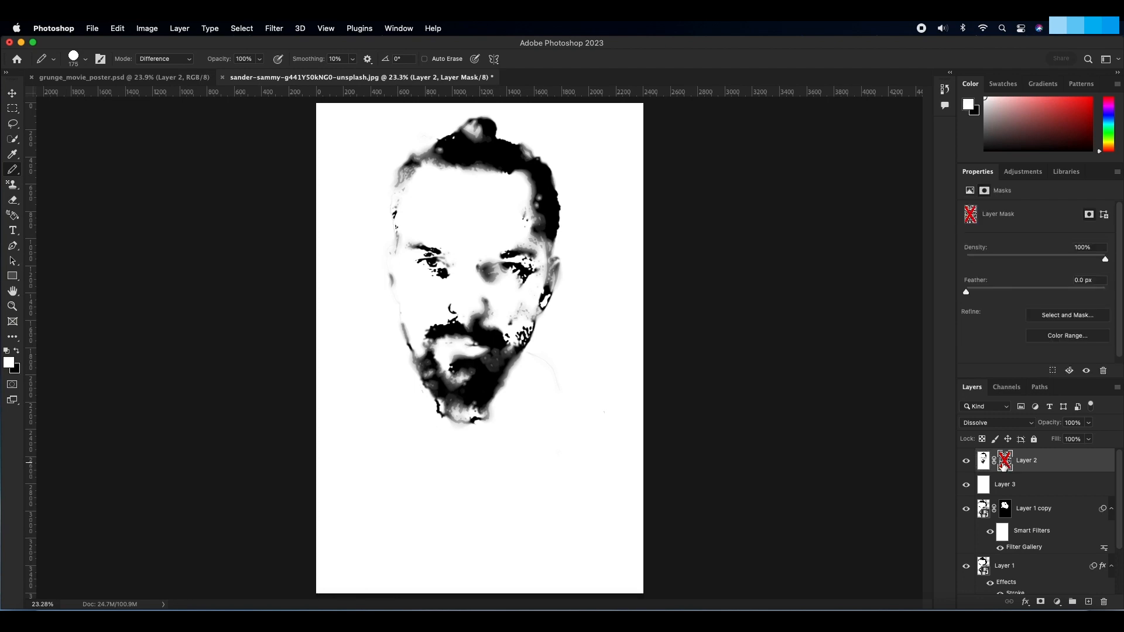
pyautogui.keyDown('alt'); pyautogui.click(1006, 464); pyautogui.keyUp('alt')
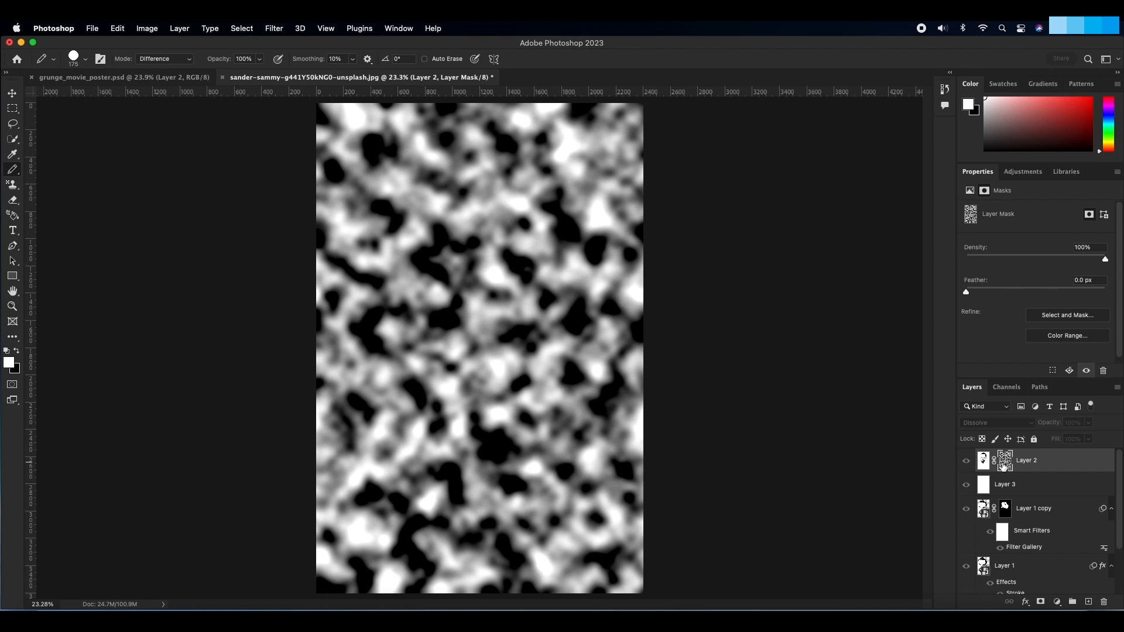
pyautogui.press('super+a')
pyautogui.press('super+v')
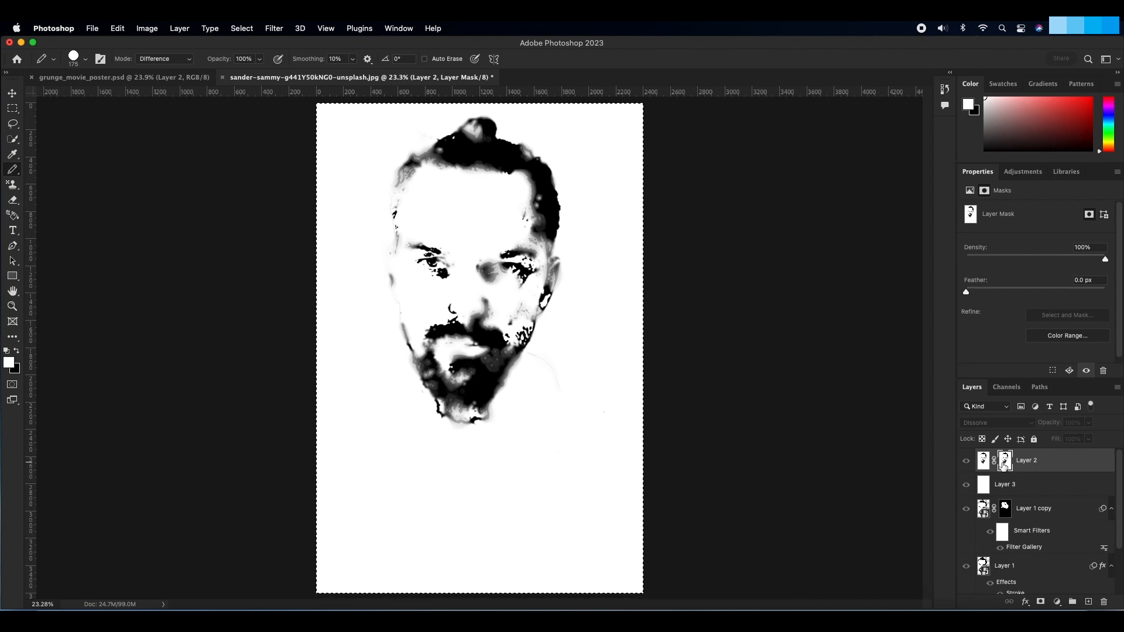
pyautogui.press('super+i')
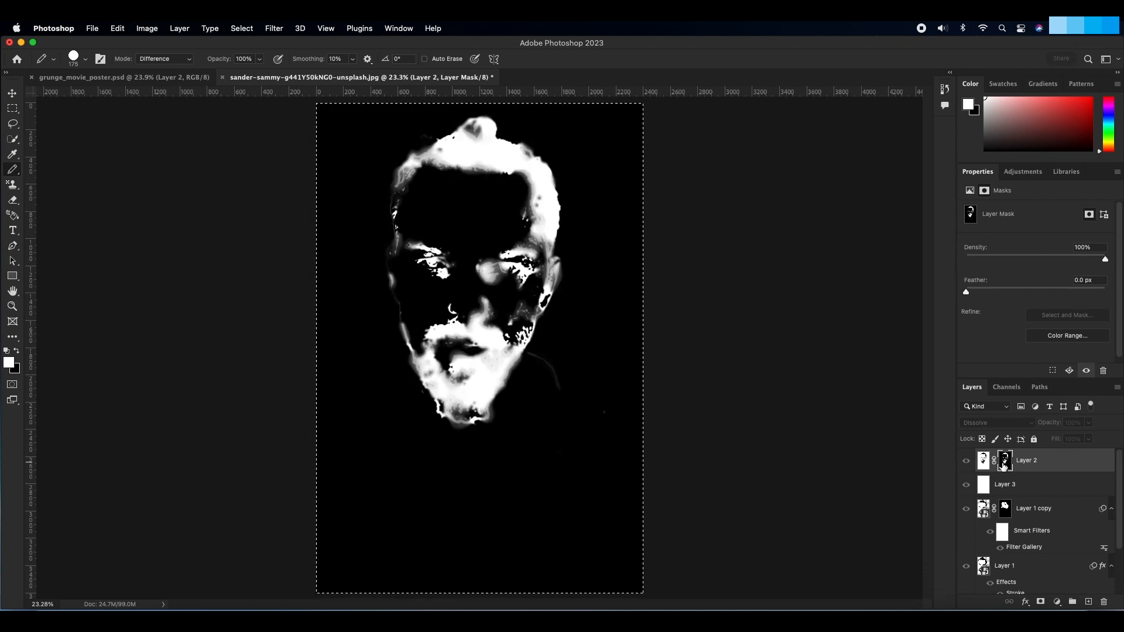
# Step: Fill the head layer's image with black and merge the layer with the white layer directly beneath it
pyautogui.click(985, 463)
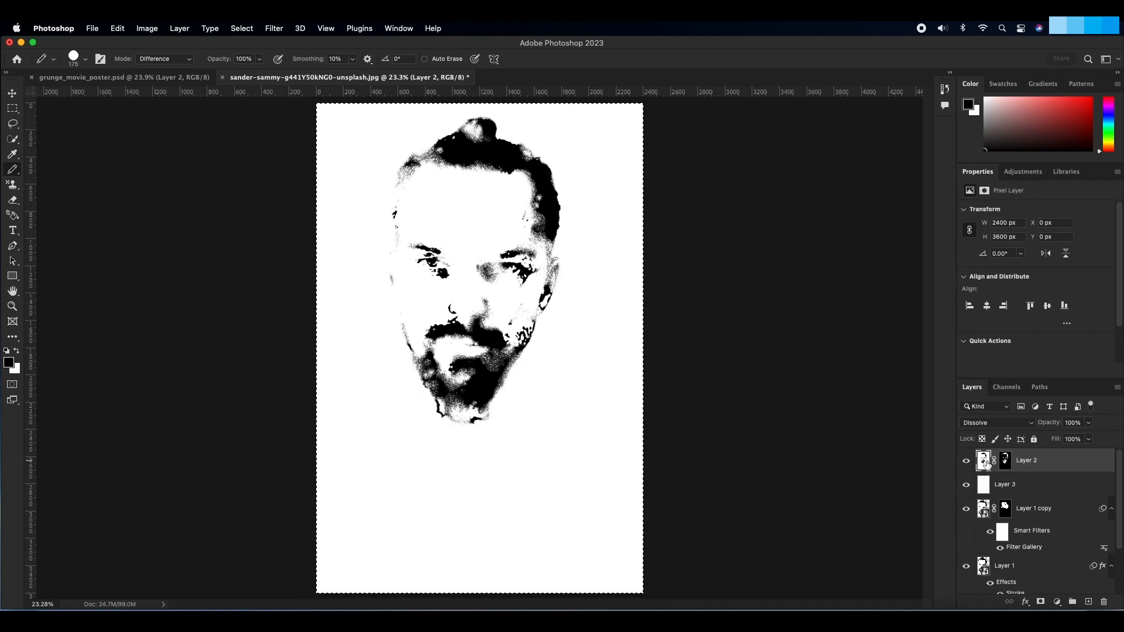
pyautogui.hotkey('alt', 'BackSpace')
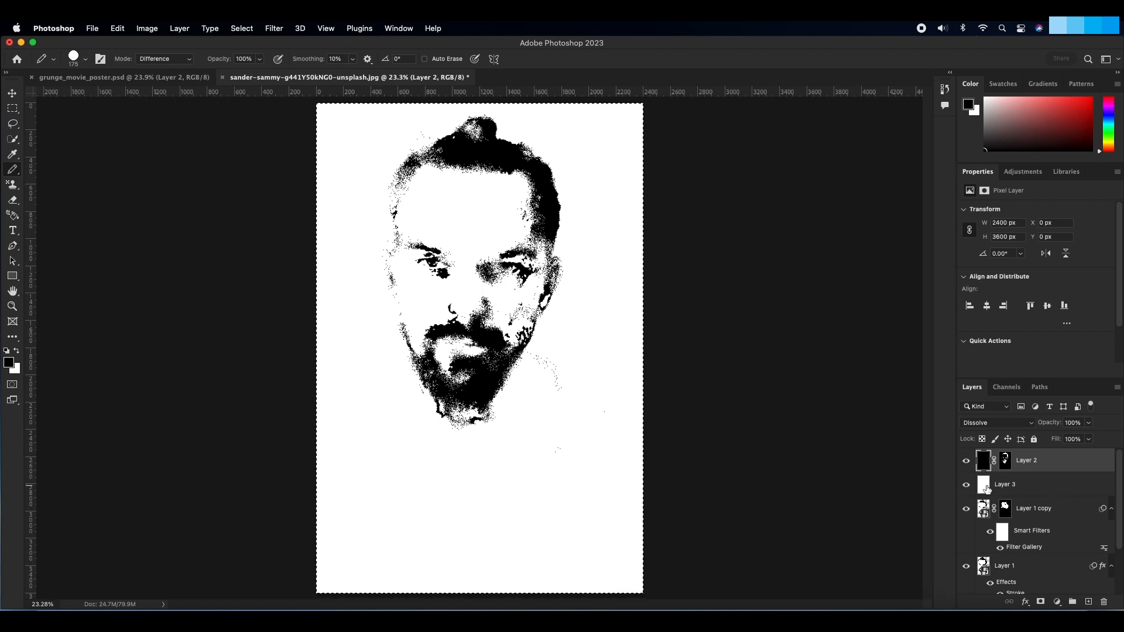
pyautogui.click(983, 488)
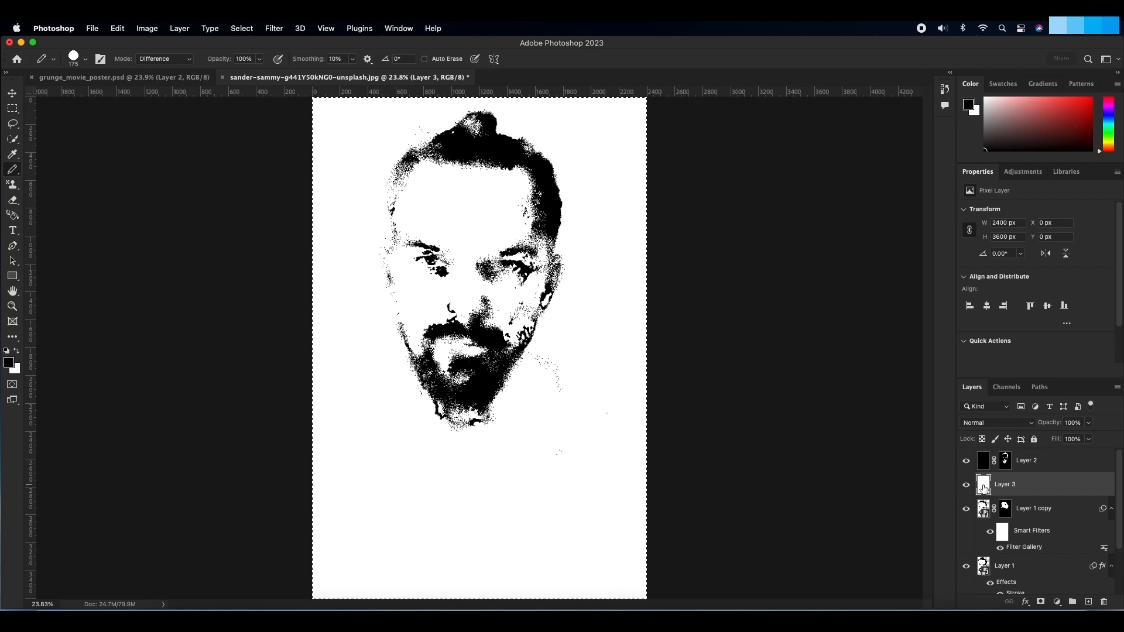
pyautogui.keyDown('shift'); pyautogui.click(1022, 466); pyautogui.keyUp('shift')
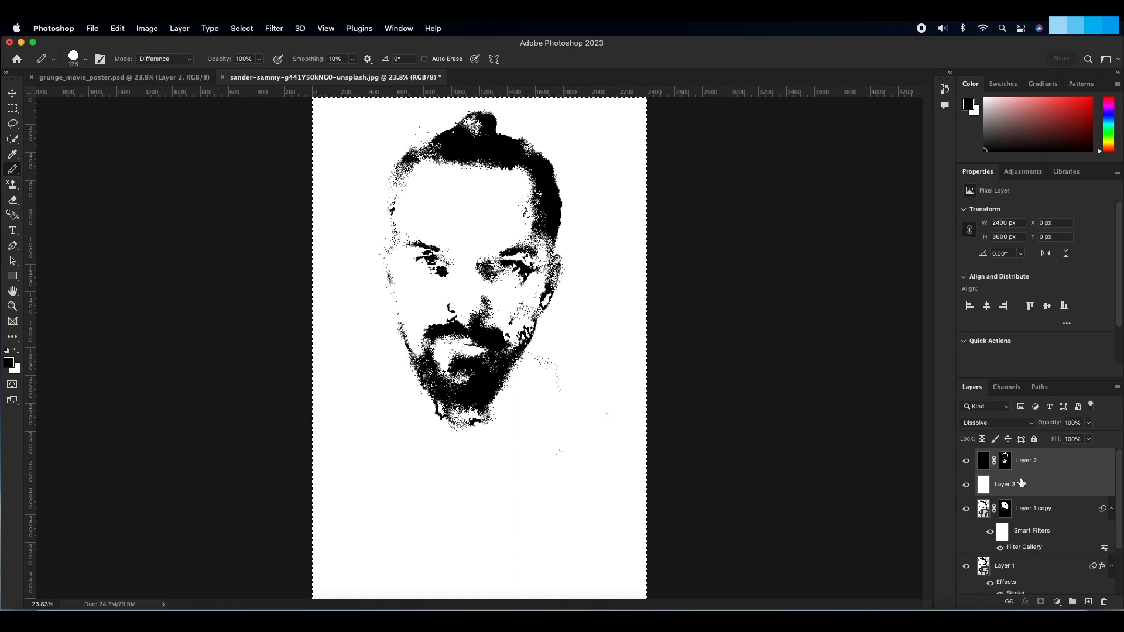
pyautogui.press('super+e')
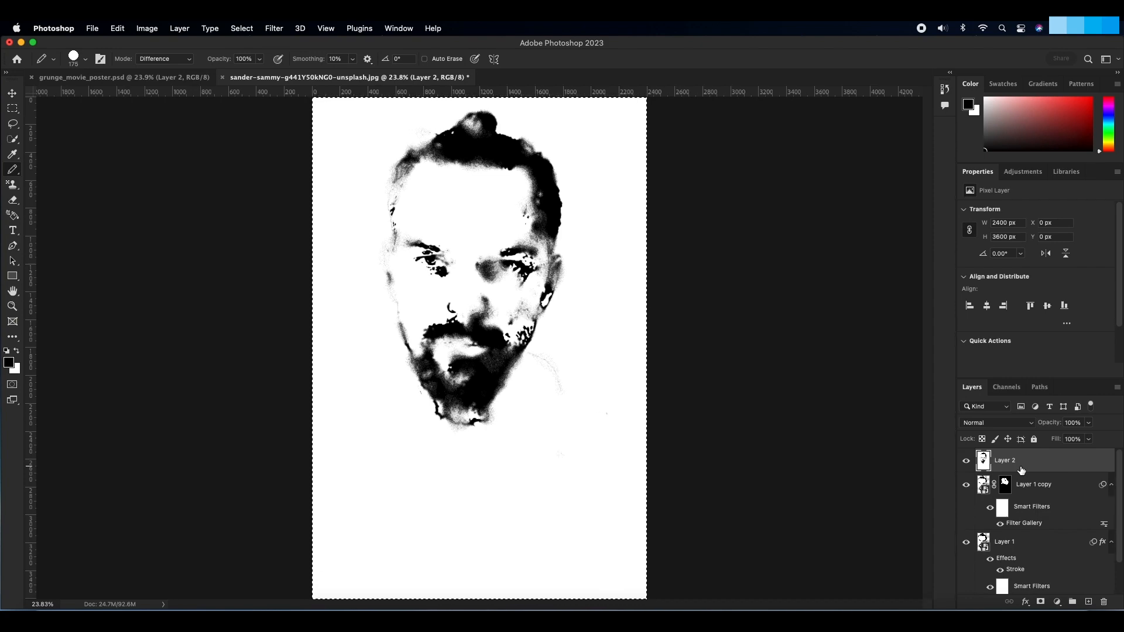
pyautogui.press('super+equal')
pyautogui.press('super+1')
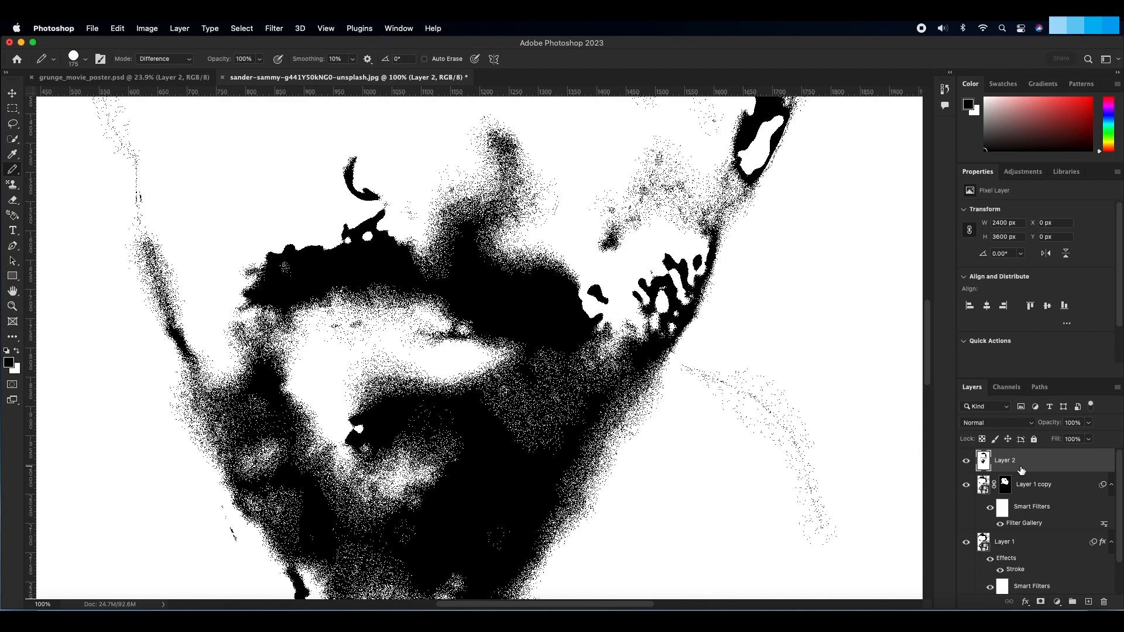
pyautogui.scroll(10, 788, 462)
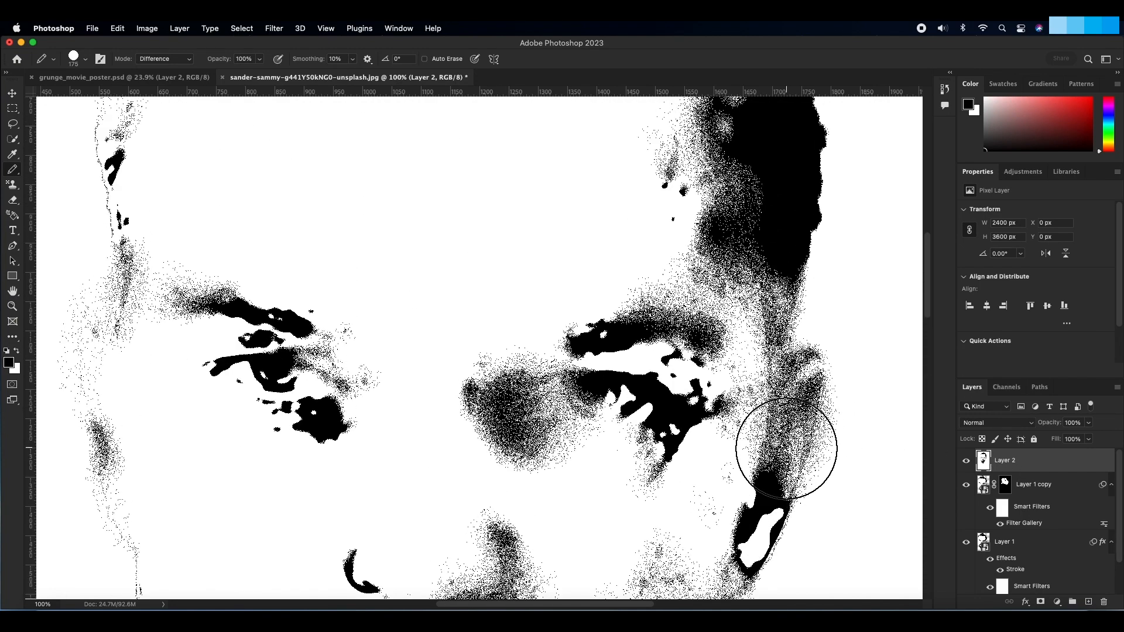
# Step: Apply a Gaussian Blur with a 0.5 pixel radius to the merged head layer
pyautogui.scroll(10, 786, 449)
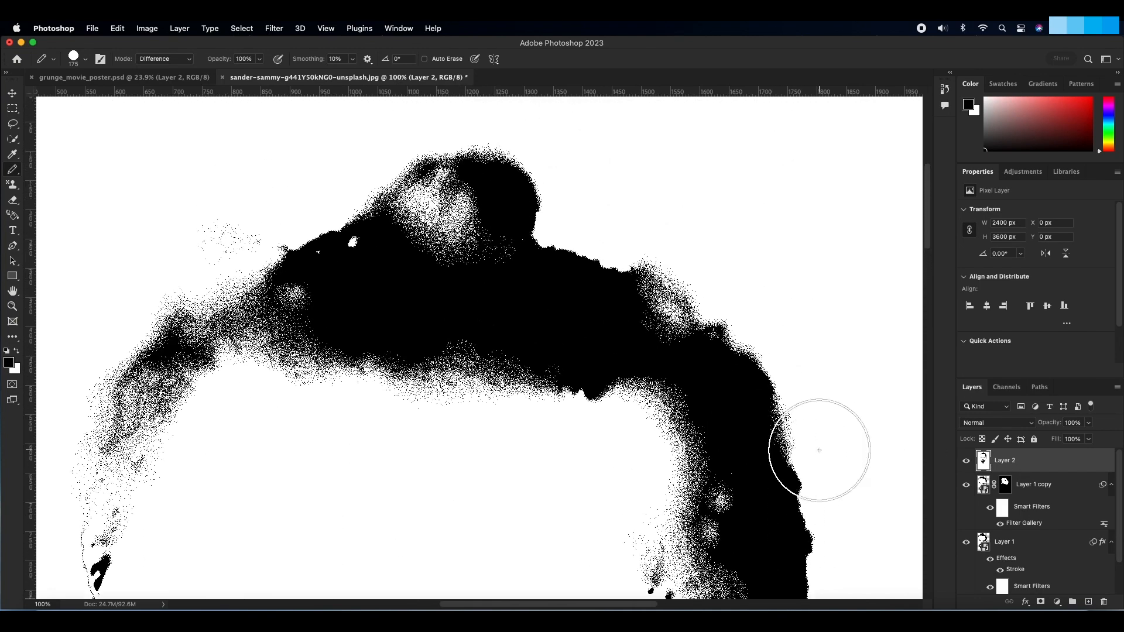
pyautogui.scroll(3, 819, 450)
pyautogui.press('super+0')
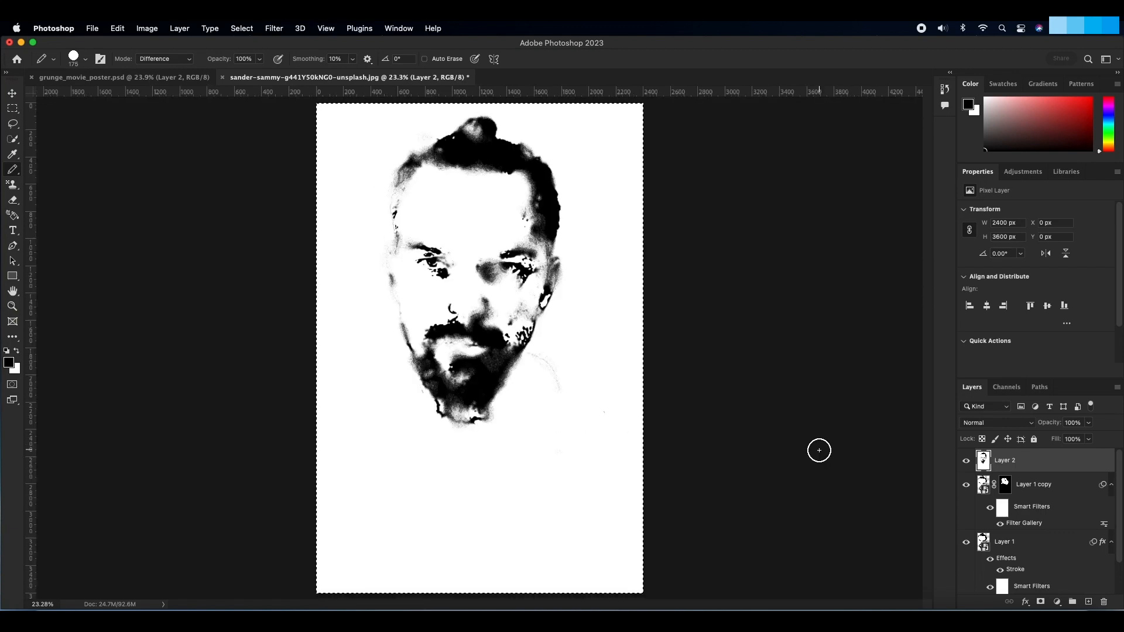
pyautogui.click(275, 29)
pyautogui.moveTo(381, 180)
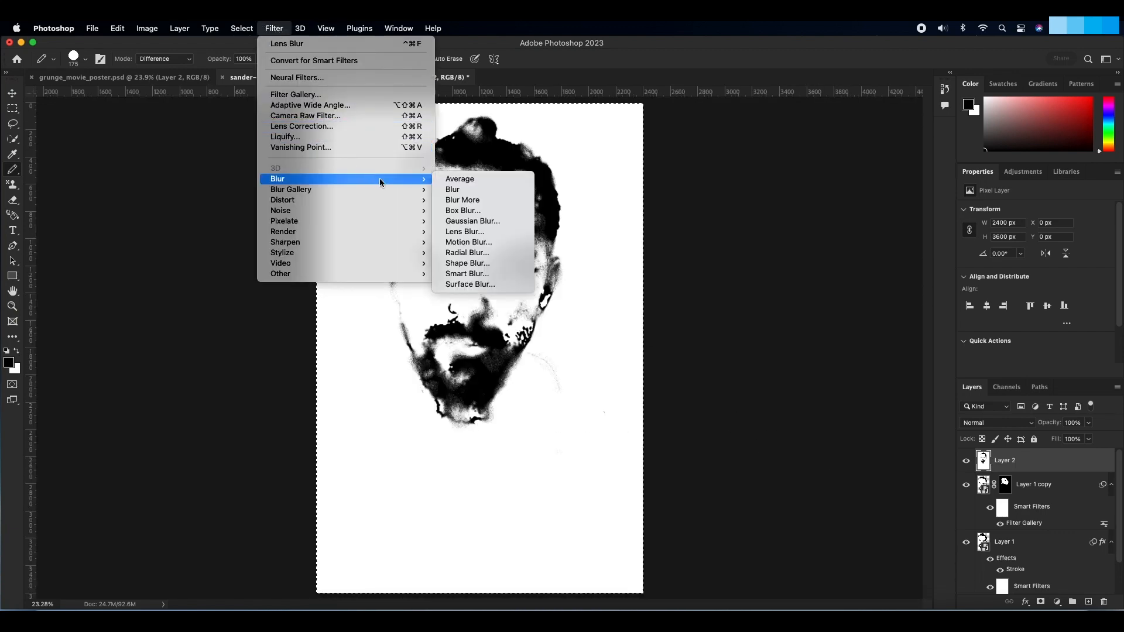
pyautogui.click(489, 223)
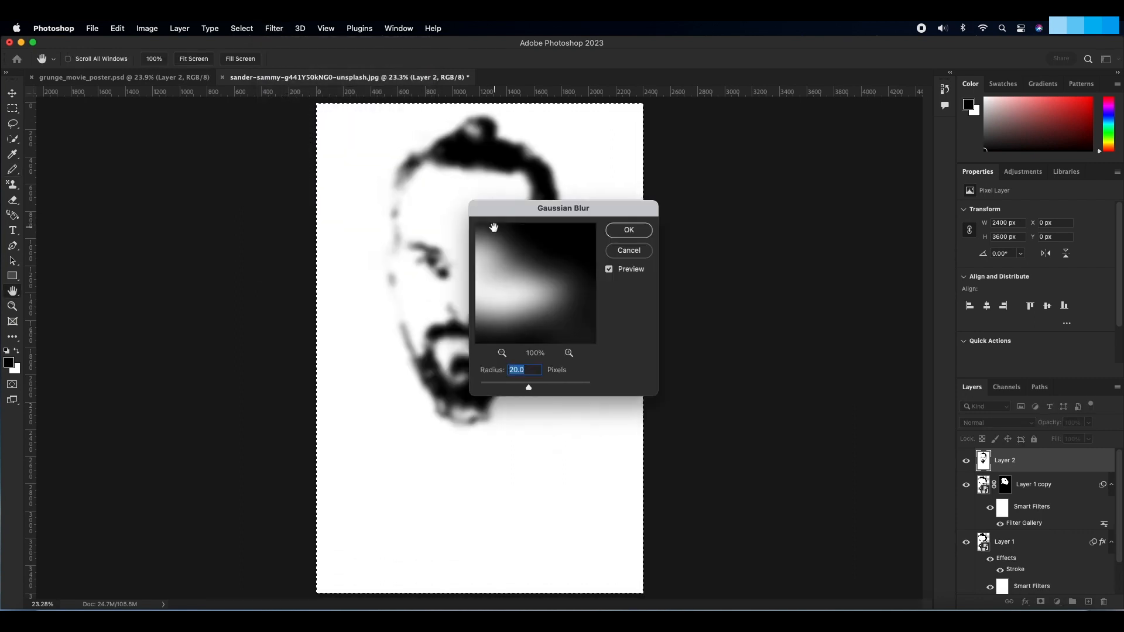
pyautogui.write('.5')
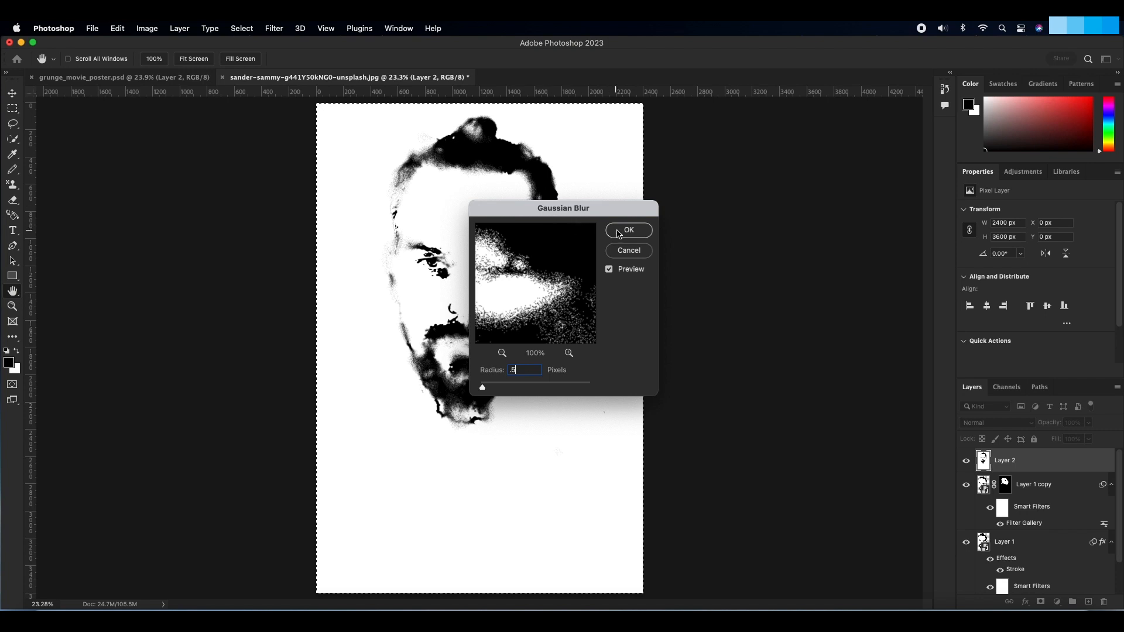
pyautogui.click(619, 232)
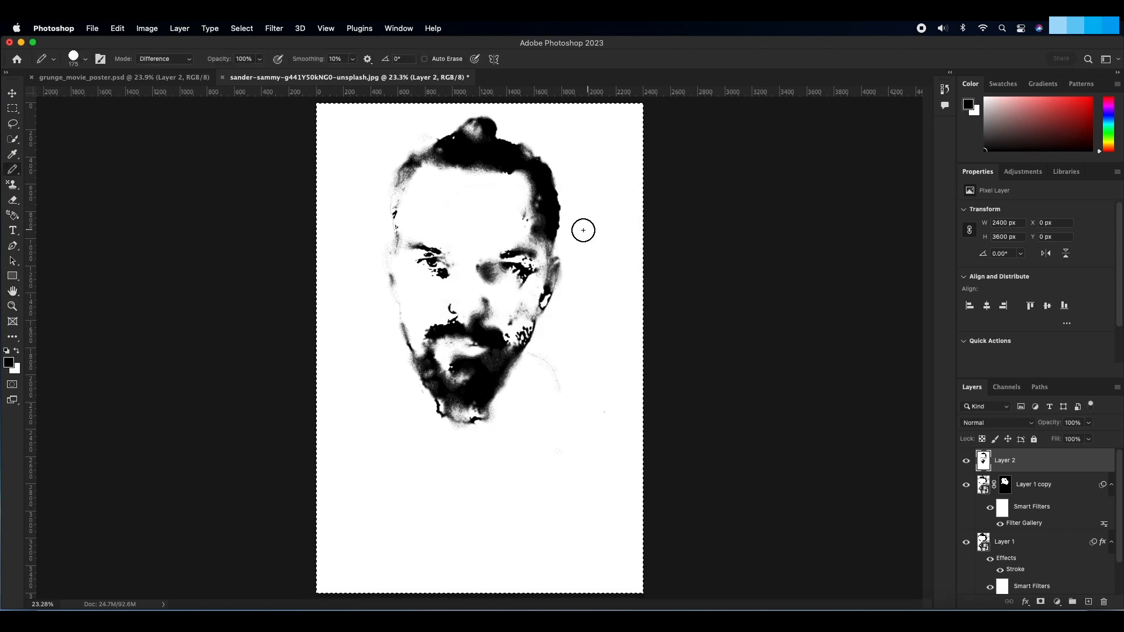
# Step: Move the bearded head layer into grunge_movie_poster.psd and set its blend mode to Multiply
pyautogui.click(12, 94)
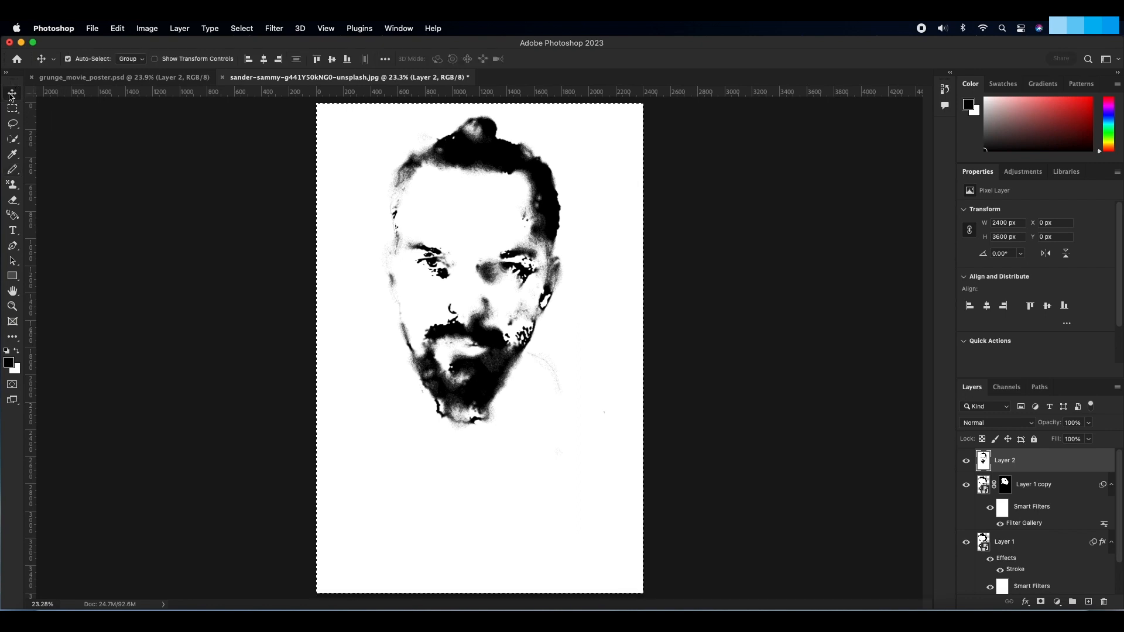
pyautogui.moveTo(457, 165); pyautogui.dragTo(522, 248)
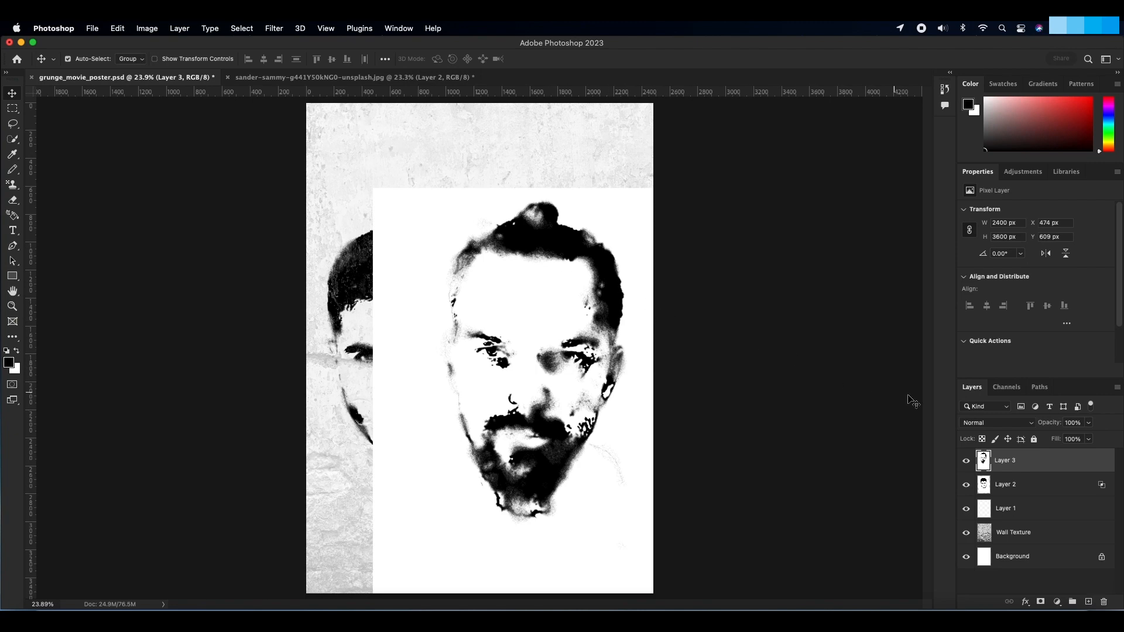
pyautogui.click(975, 424)
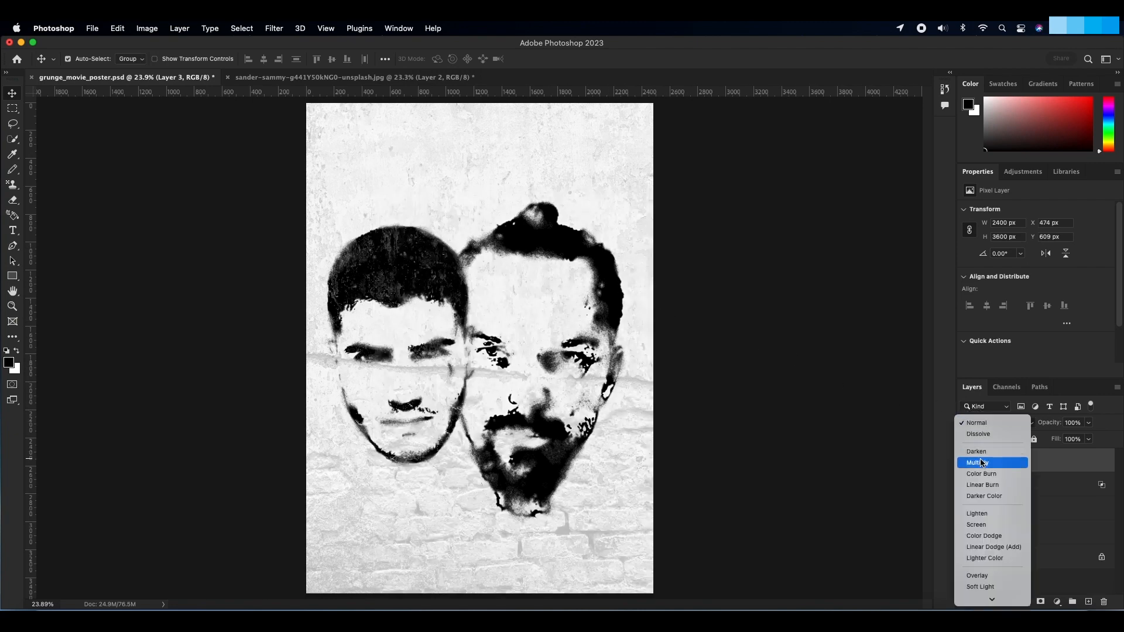
pyautogui.click(982, 462)
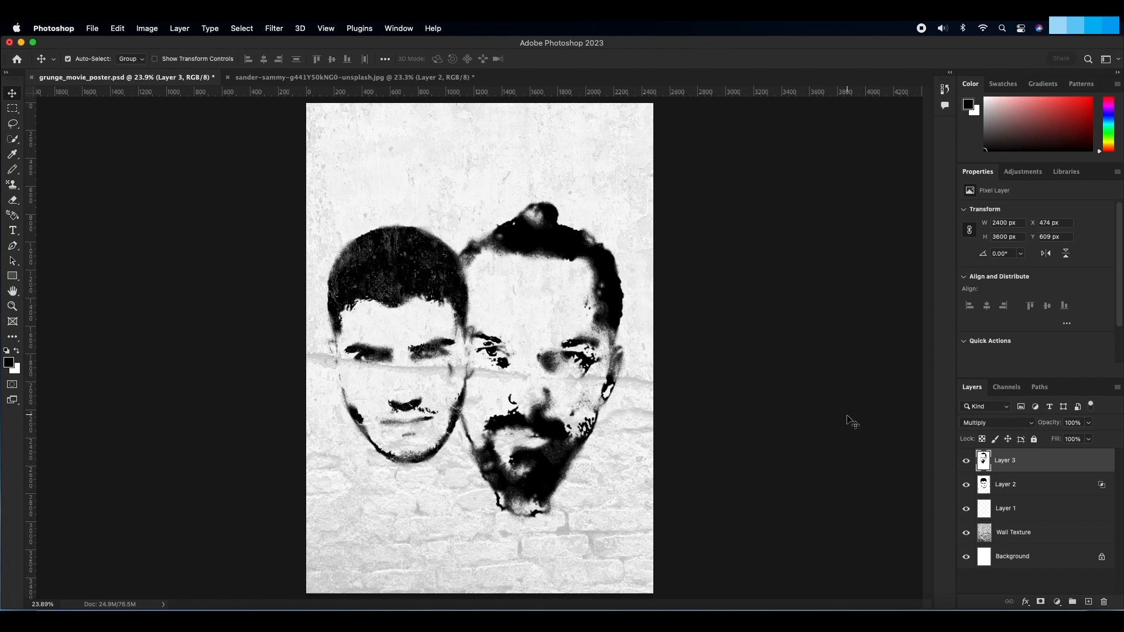
# Step: Scale the bearded head to about 79%, rotate it about 3° clockwise and place it beside the first head on the poster's right half
pyautogui.press('super+t')
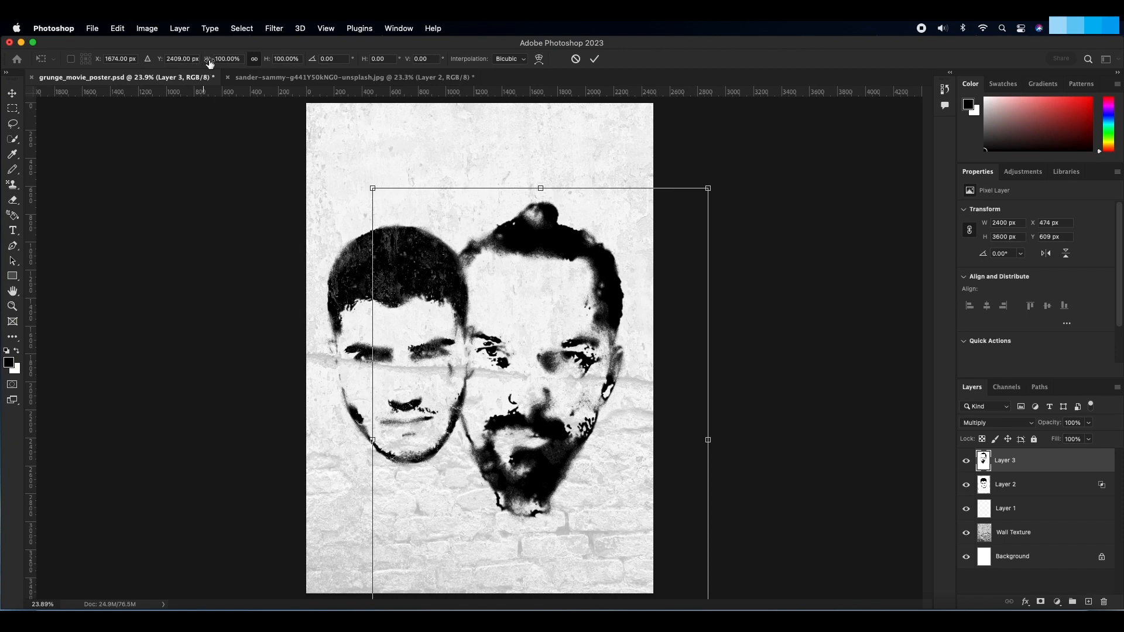
pyautogui.moveTo(209, 64); pyautogui.dragTo(194, 62)
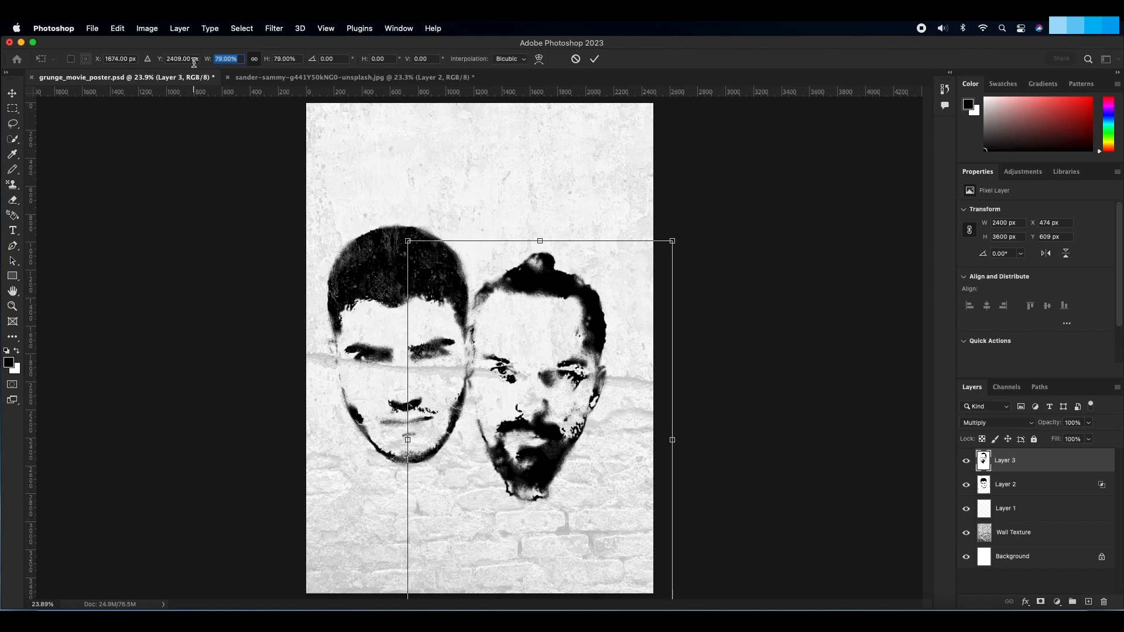
pyautogui.moveTo(266, 64); pyautogui.dragTo(265, 63)
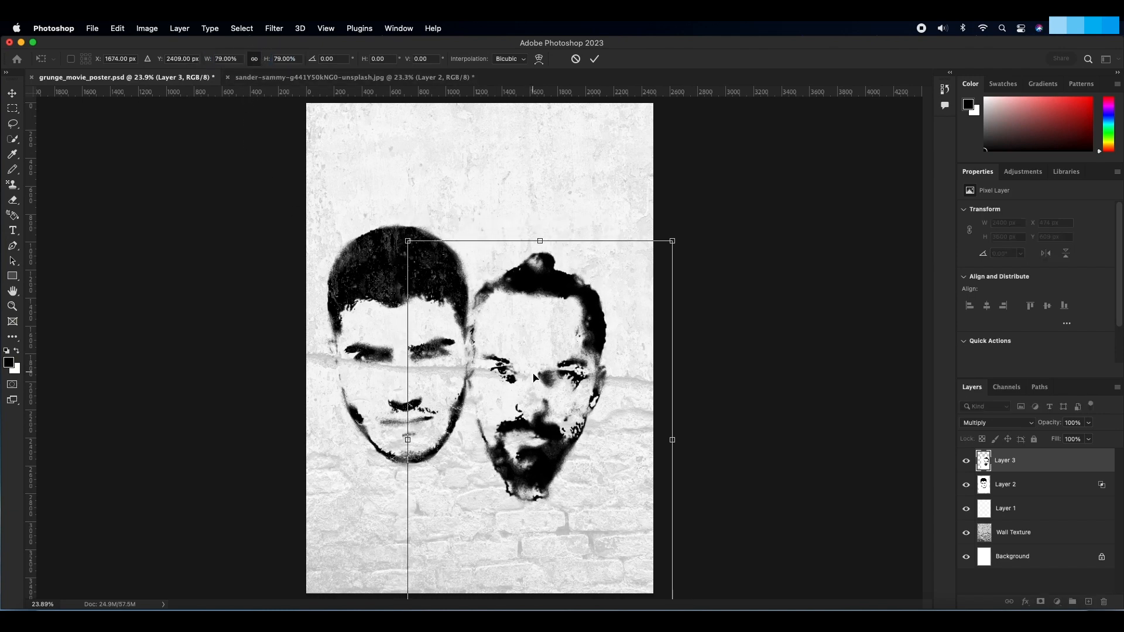
pyautogui.moveTo(531, 431); pyautogui.dragTo(559, 399)
pyautogui.moveTo(714, 199); pyautogui.dragTo(718, 207)
pyautogui.moveTo(718, 207); pyautogui.dragTo(724, 210)
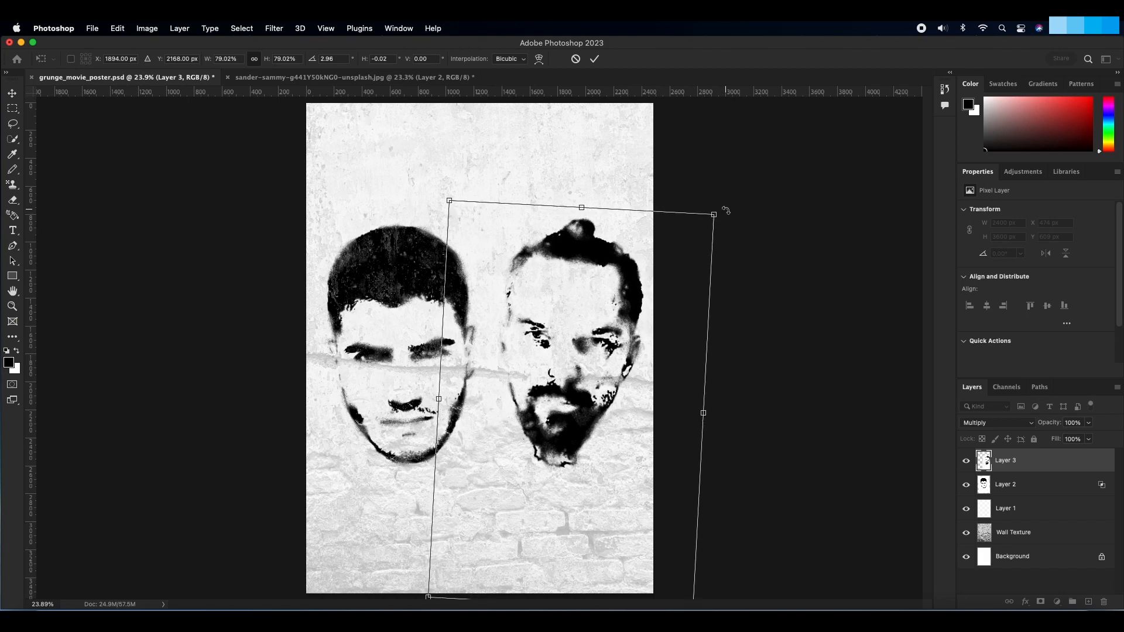
pyautogui.press('Return')
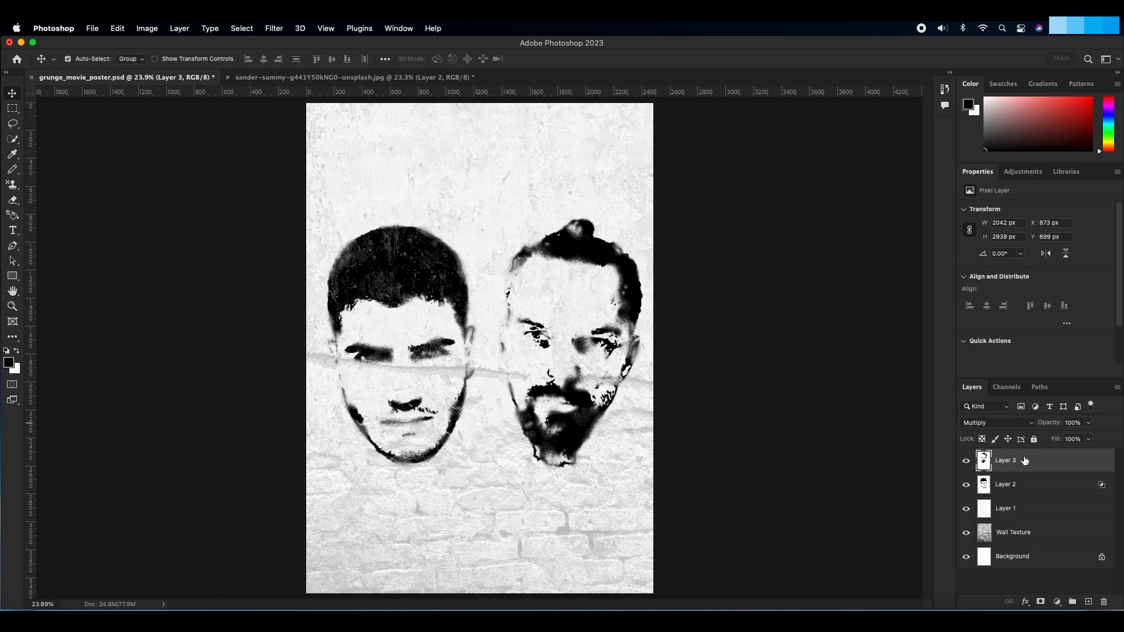
# Step: Set the bearded head's Blend If underlying range to 6/25 and 242/255, and adjust the current layer's white slider
pyautogui.doubleClick(1049, 463)
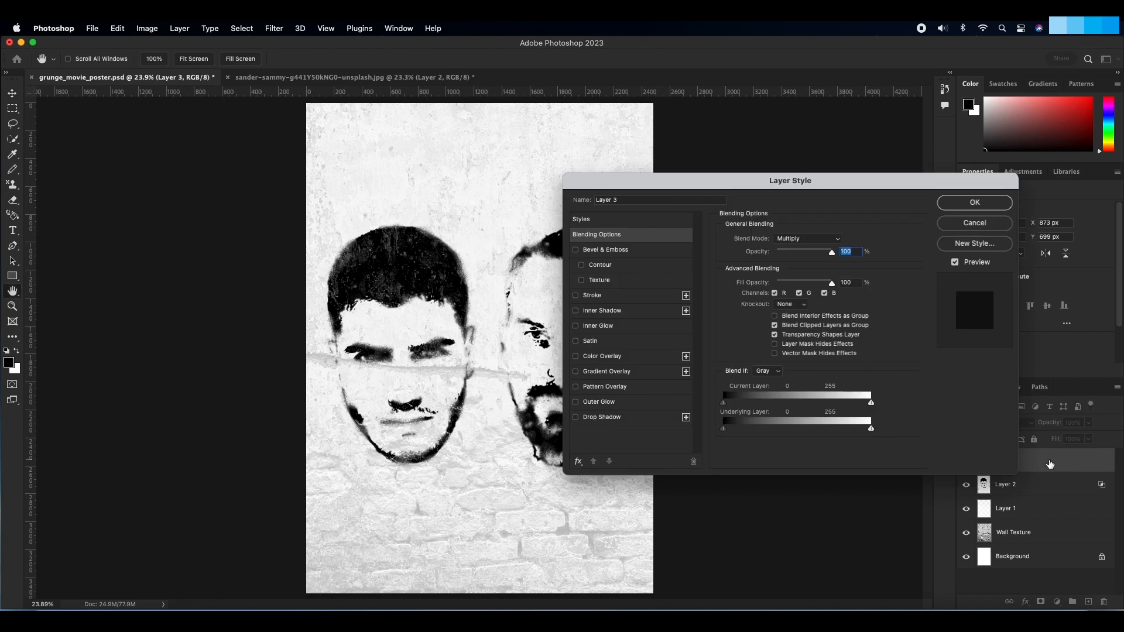
pyautogui.moveTo(775, 189); pyautogui.dragTo(871, 152)
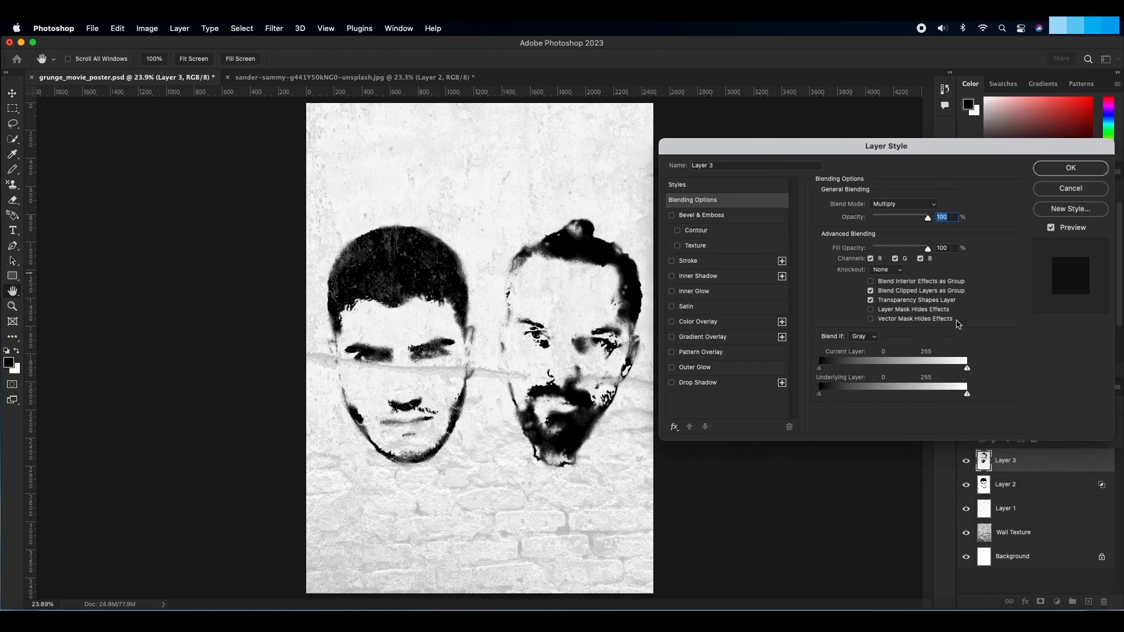
pyautogui.press('alt')
pyautogui.moveTo(966, 398); pyautogui.dragTo(959, 397)
pyautogui.moveTo(821, 397)
pyautogui.mouseDown()
pyautogui.moveTo(834, 398)
pyautogui.moveTo(824, 395)
pyautogui.mouseUp()
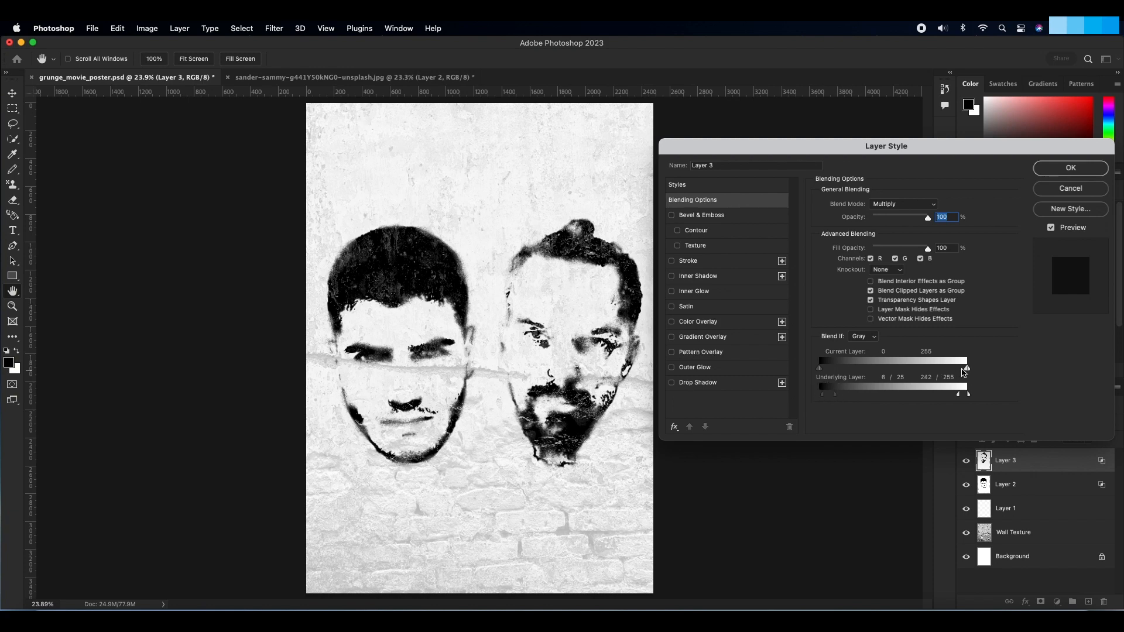
pyautogui.moveTo(966, 369)
pyautogui.mouseDown()
pyautogui.moveTo(939, 371)
pyautogui.moveTo(957, 373)
pyautogui.mouseUp()
pyautogui.click(1065, 169)
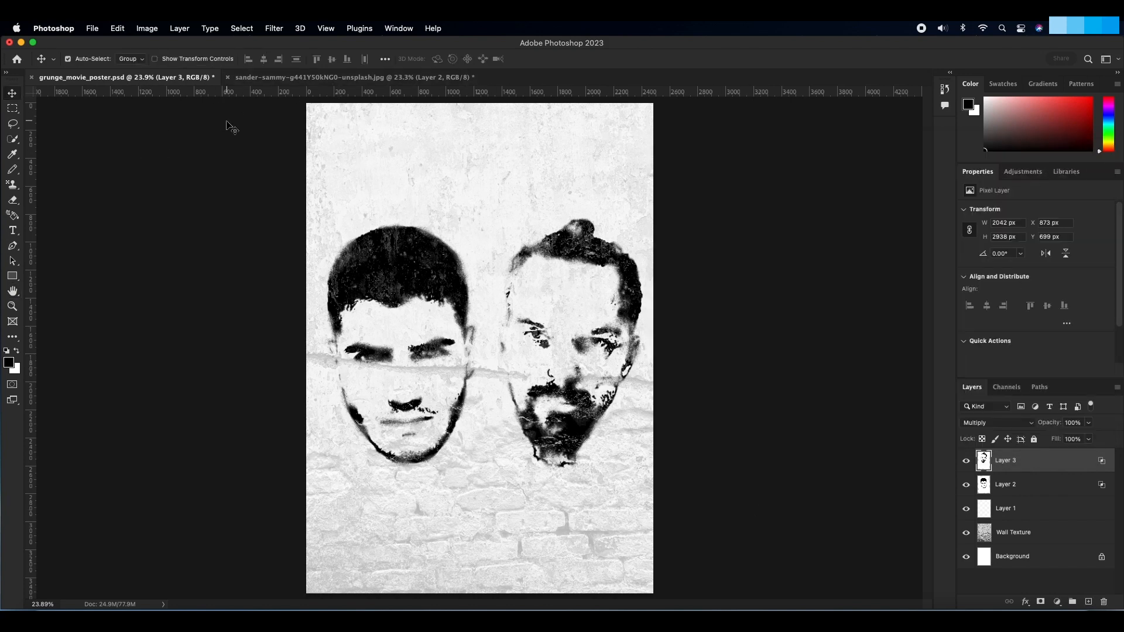
# Step: Save the bearded portrait document as model_two.psd in Project Images with maximized compatibility, and close it
pyautogui.click(267, 78)
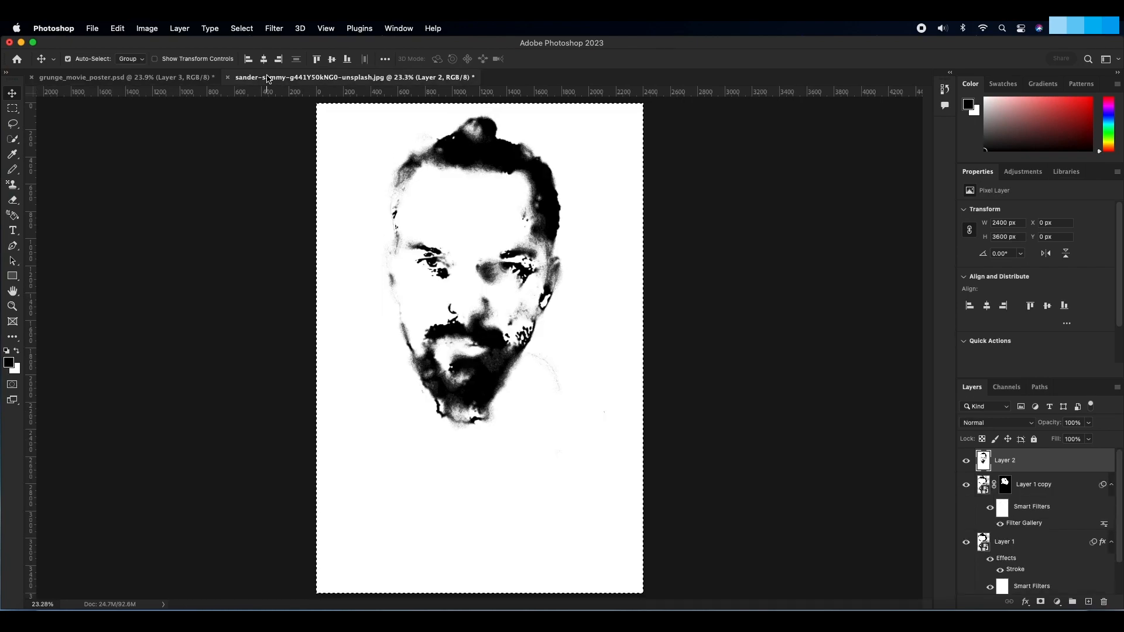
pyautogui.click(92, 28)
pyautogui.click(103, 153)
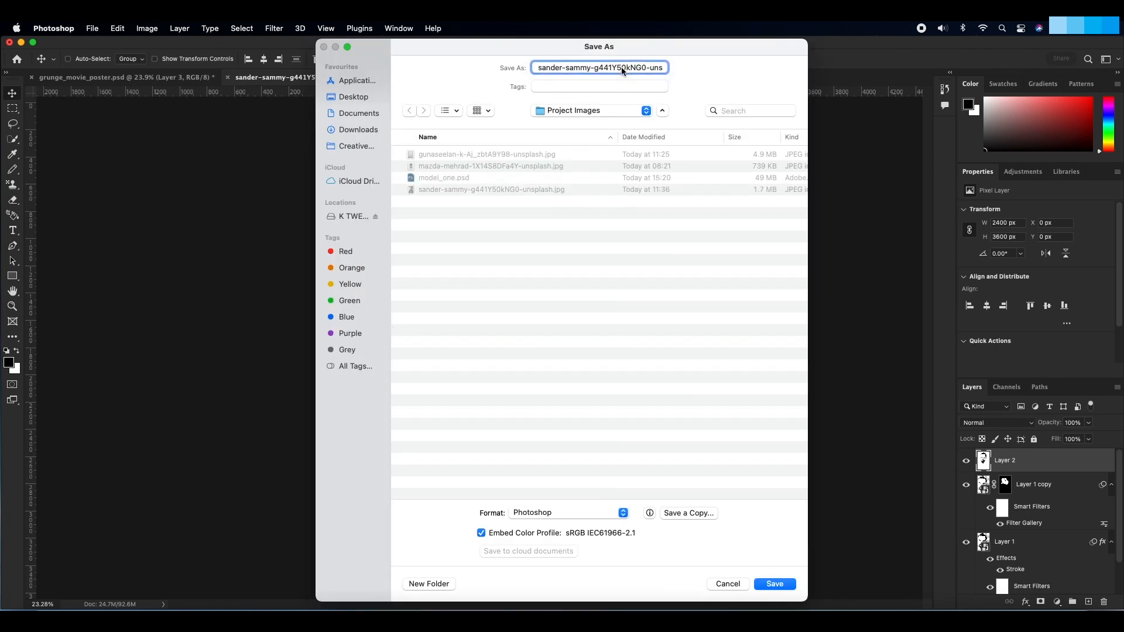
pyautogui.press('BackSpace')
pyautogui.write('model_two')
pyautogui.click(775, 586)
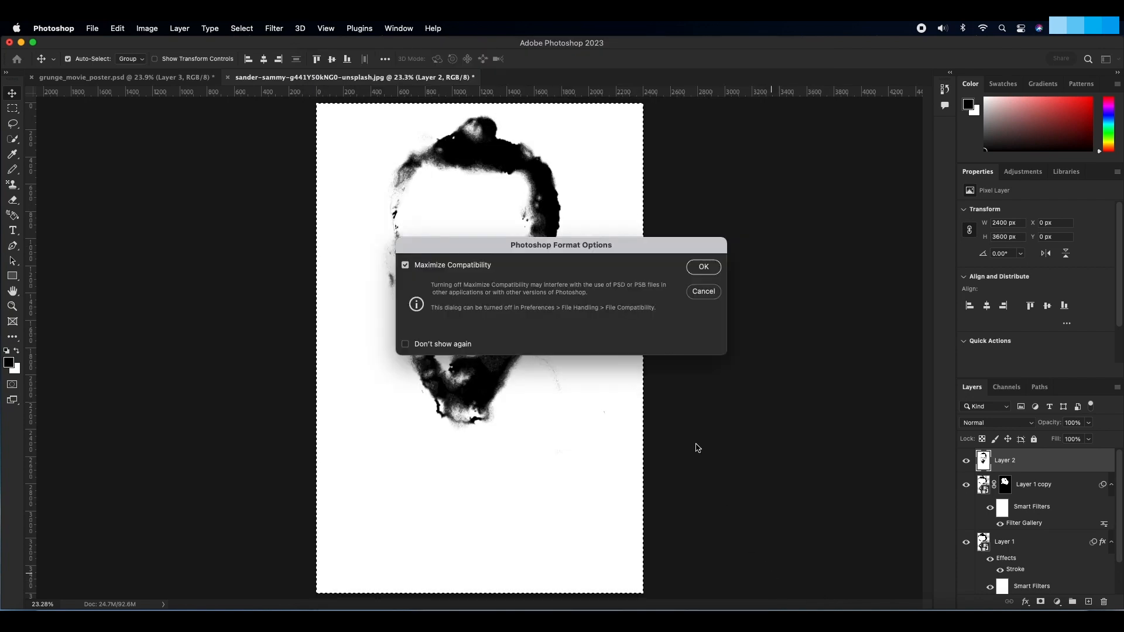
pyautogui.click(702, 265)
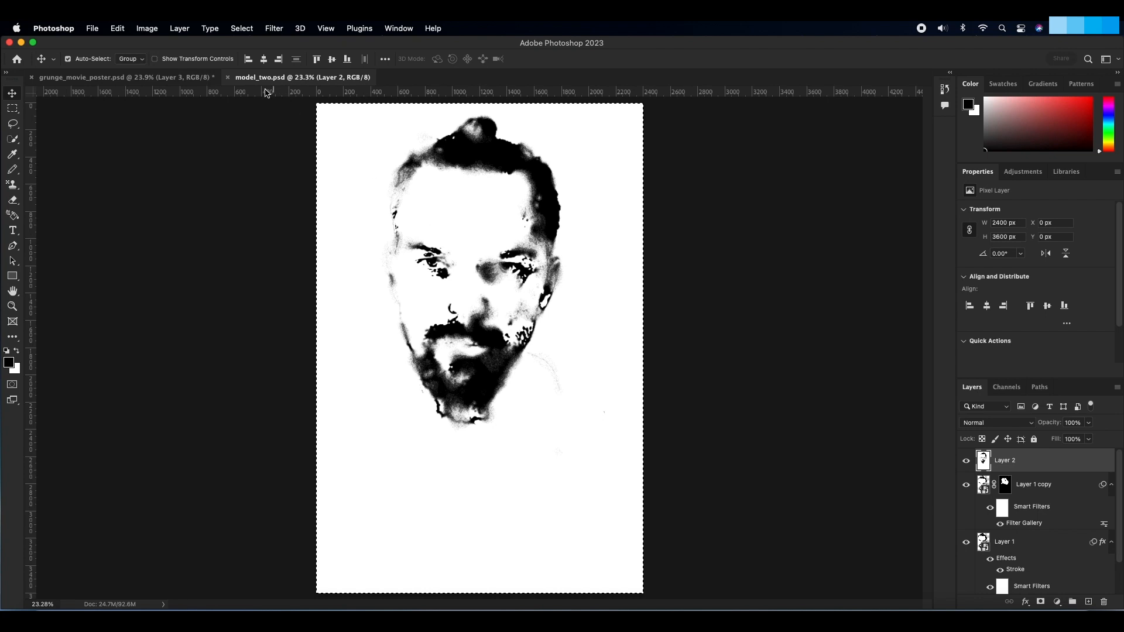
pyautogui.click(227, 77)
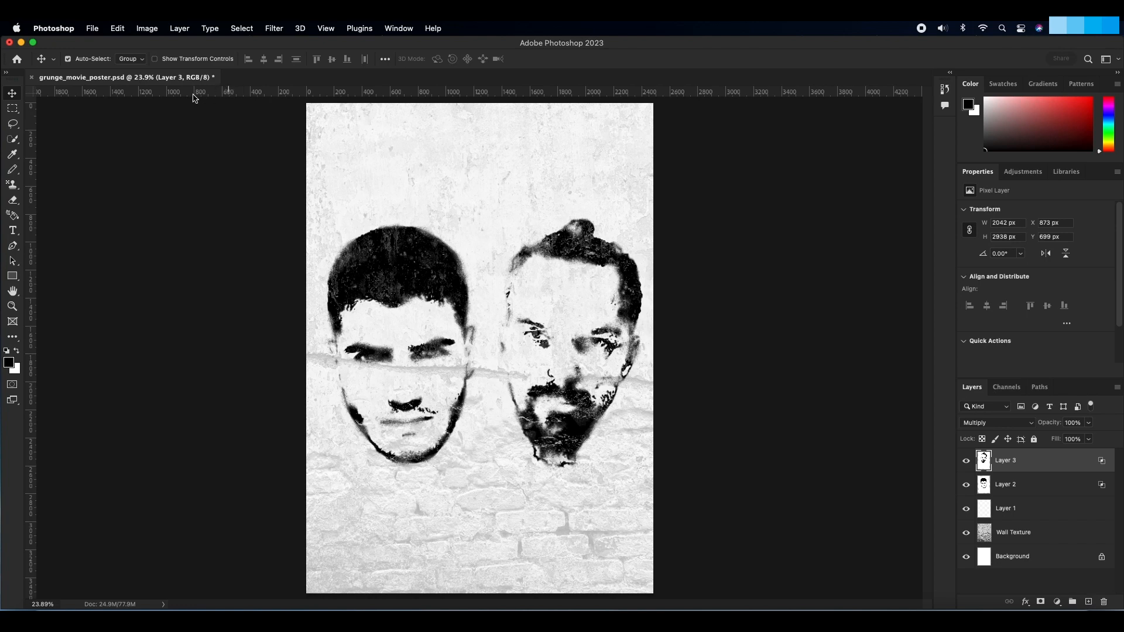
# Step: Set up the Eraser tool with a Soft Round brush at 80 px and 0% hardness
pyautogui.click(13, 201)
pyautogui.moveTo(10, 200); pyautogui.dragTo(43, 198)
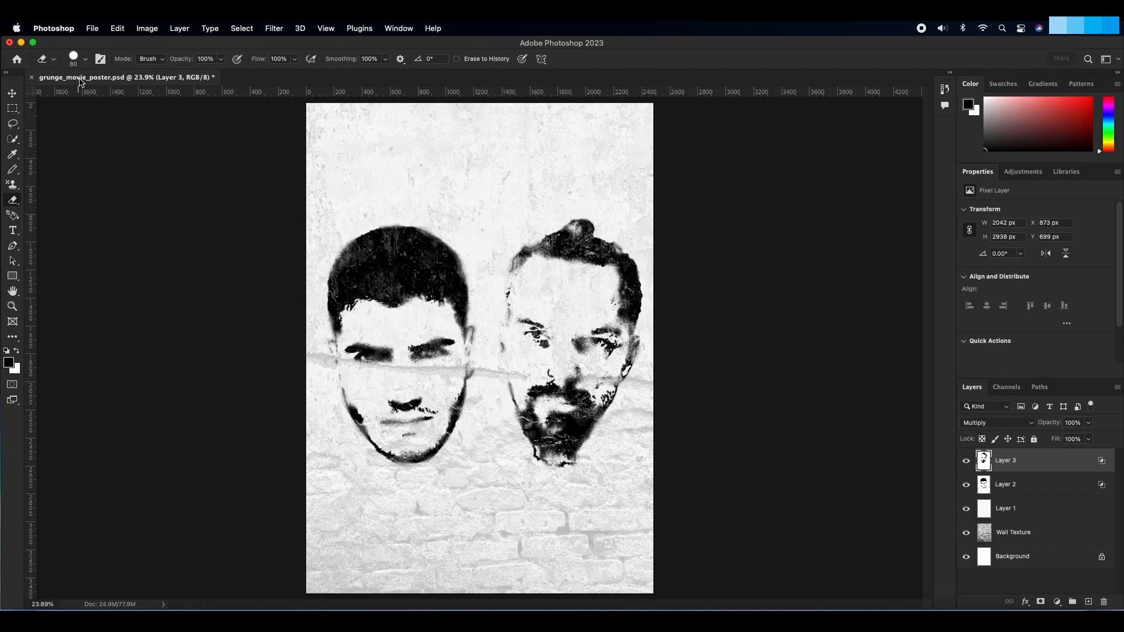
pyautogui.click(86, 61)
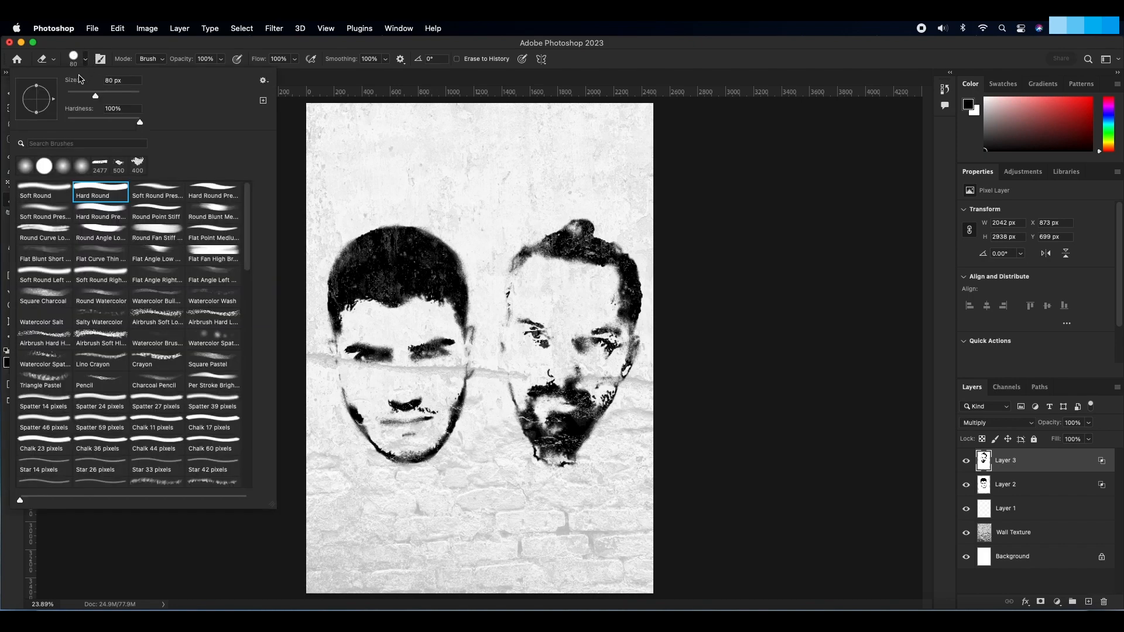
pyautogui.click(52, 189)
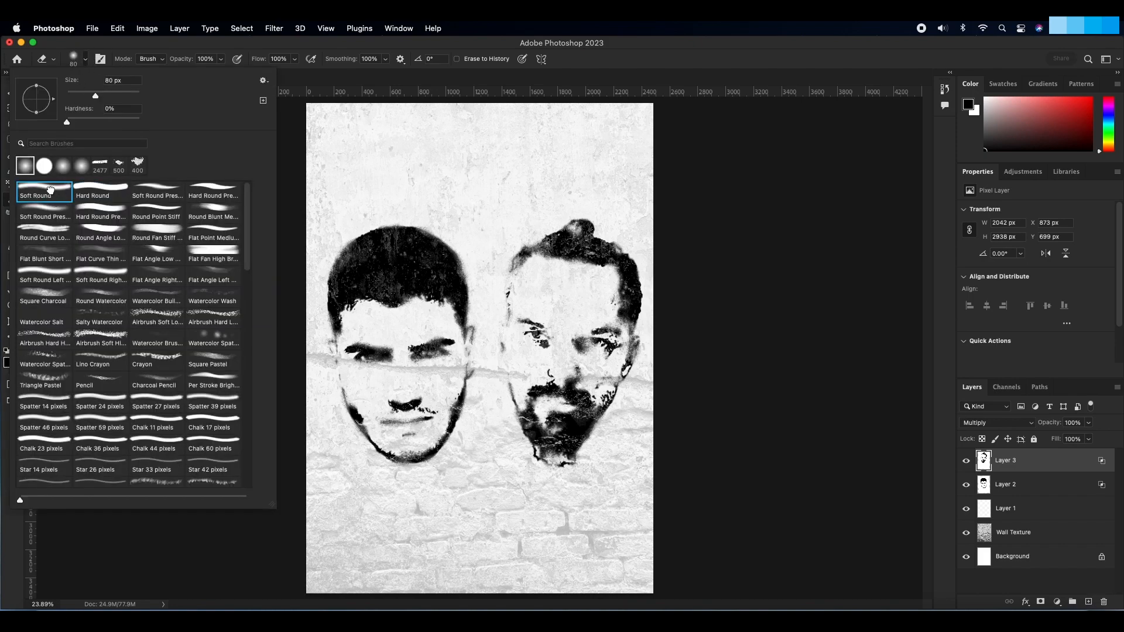
pyautogui.click(297, 164)
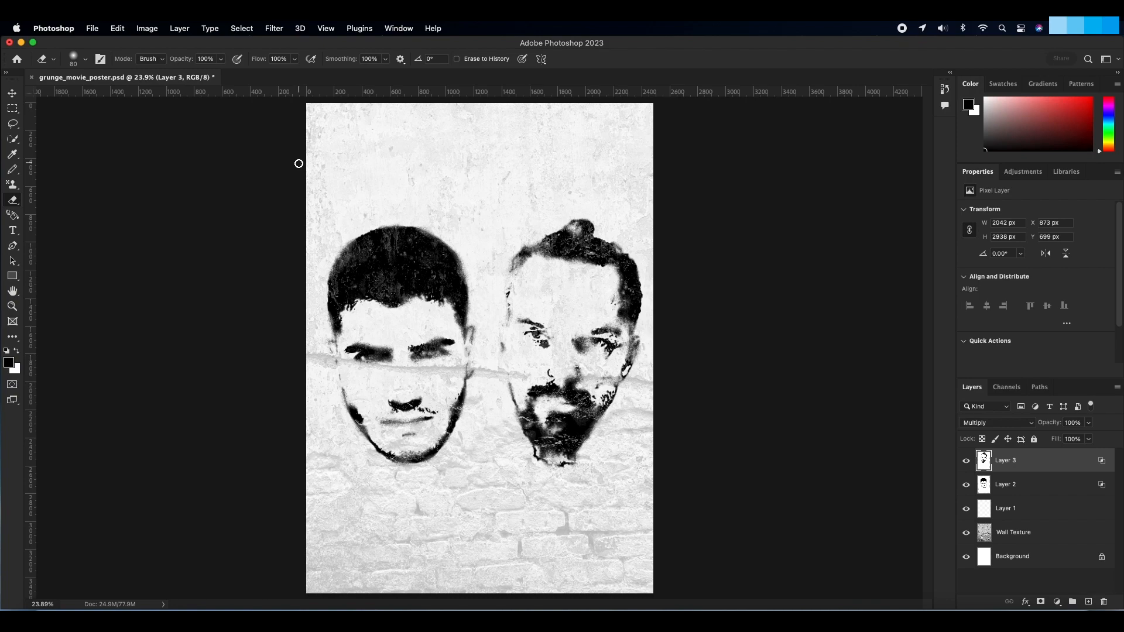
# Step: Examine both stamped heads at 50% zoom for stray specks and rough edges that need cleaning up
pyautogui.press('z')
pyautogui.moveTo(404, 390); pyautogui.dragTo(420, 401)
pyautogui.click(421, 401)
pyautogui.click(423, 401)
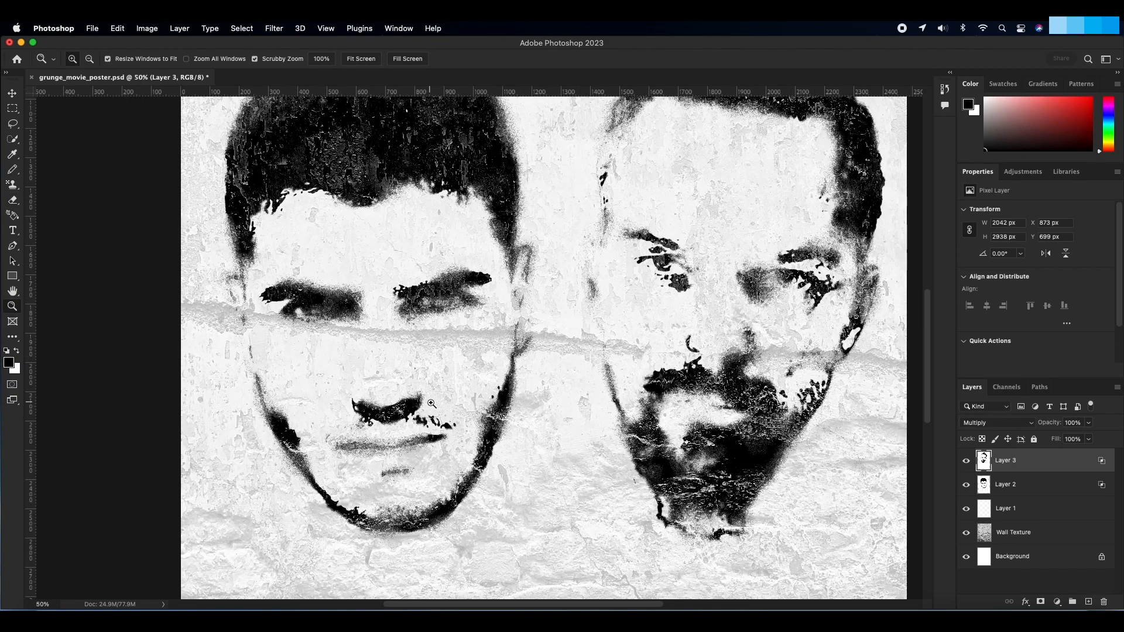
pyautogui.press('e')
pyautogui.scroll(2, 435, 402)
pyautogui.hscroll(4, 435, 401)
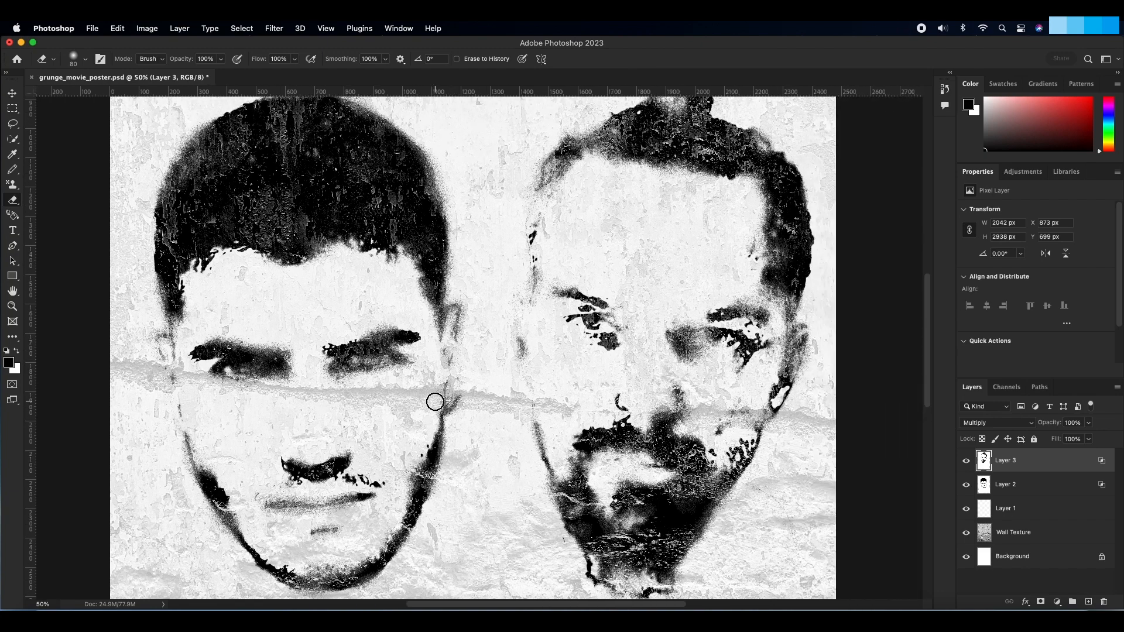
pyautogui.hscroll(-2, 435, 402)
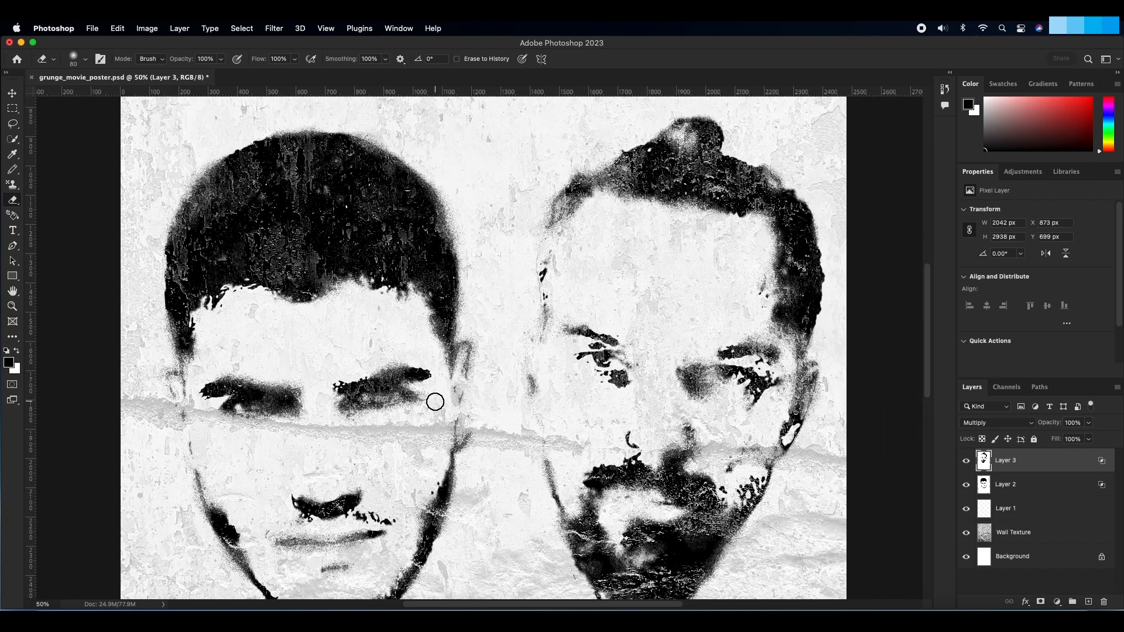
pyautogui.scroll(-1, 435, 401)
pyautogui.hscroll(-1, 435, 401)
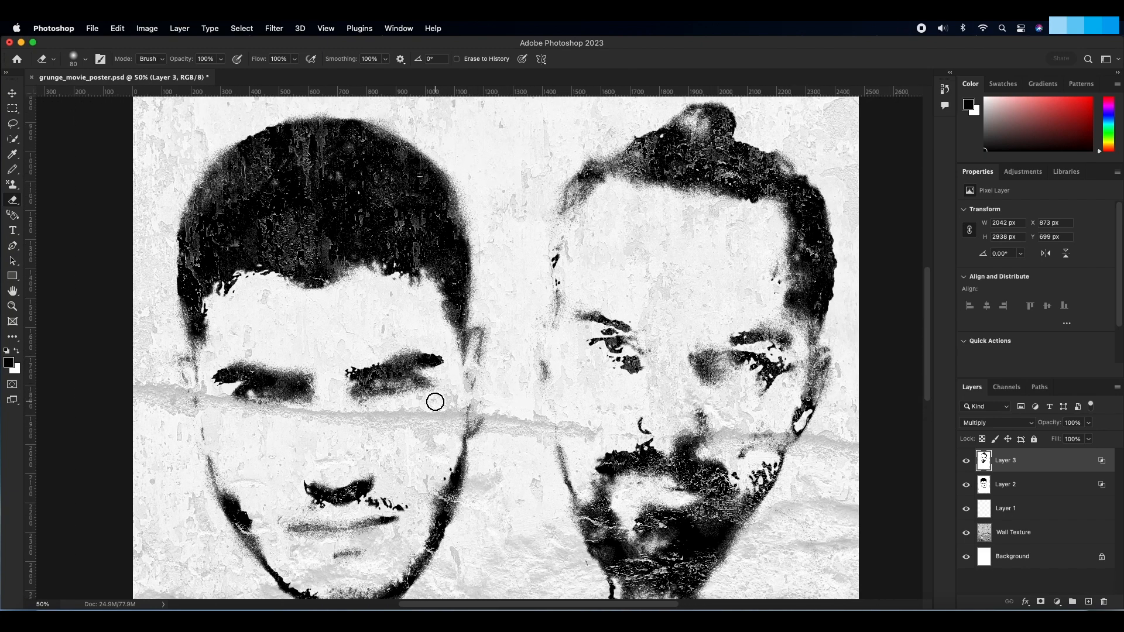
pyautogui.scroll(-2, 435, 401)
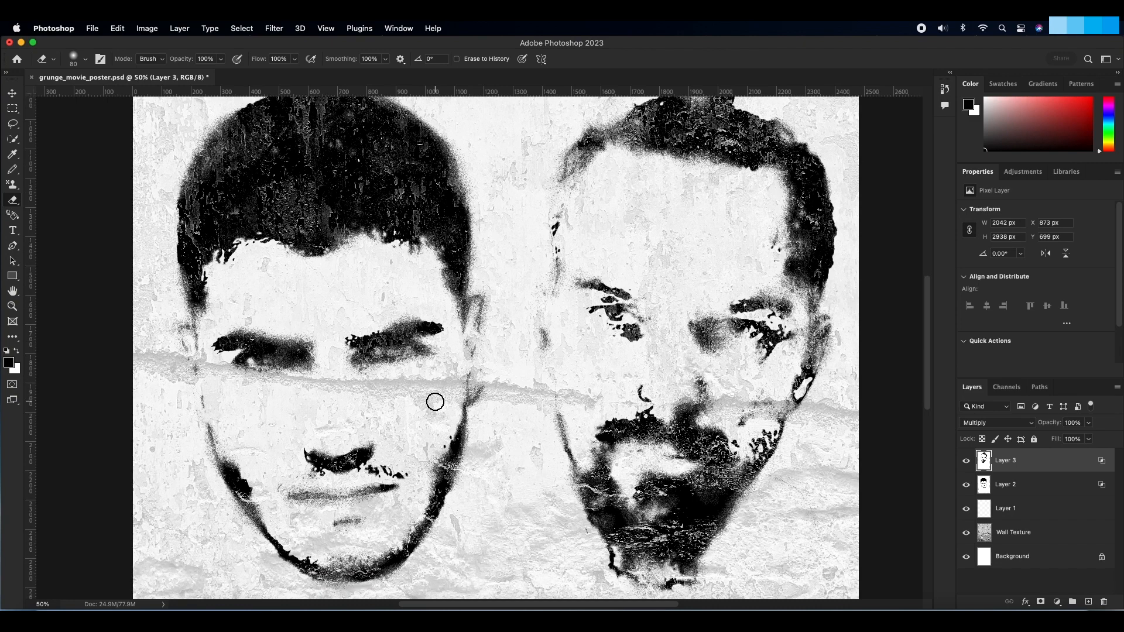
pyautogui.scroll(-3, 435, 401)
pyautogui.hscroll(-1, 435, 402)
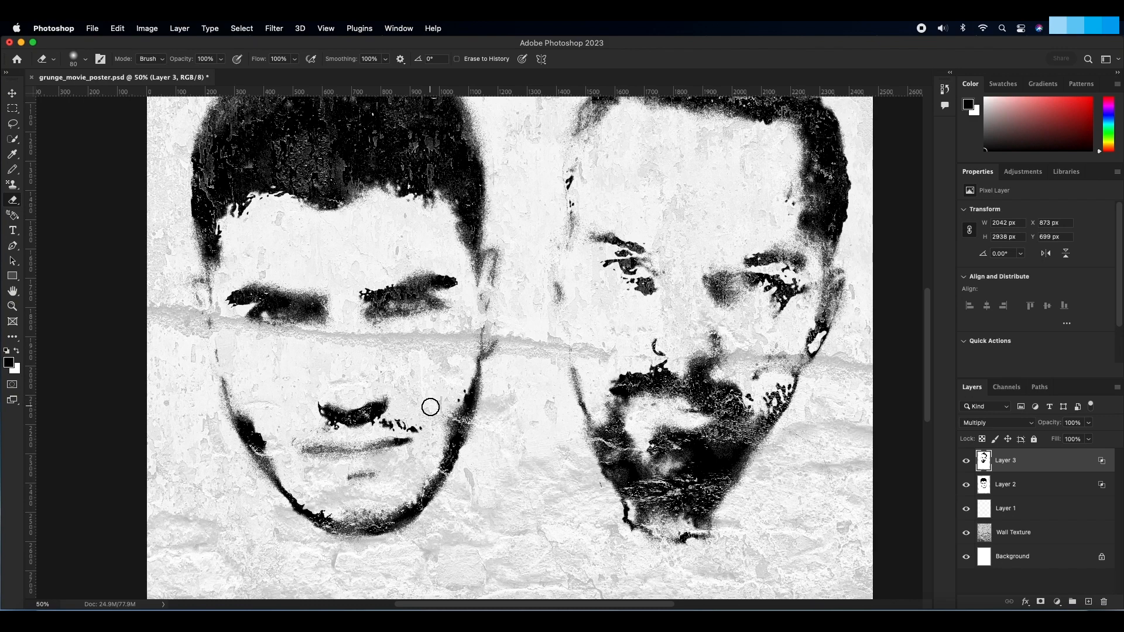
# Step: On Layer 2, erase the stray specks beside the nose, around the hairline and on the cheek with a soft 40 px eraser
pyautogui.click(1057, 491)
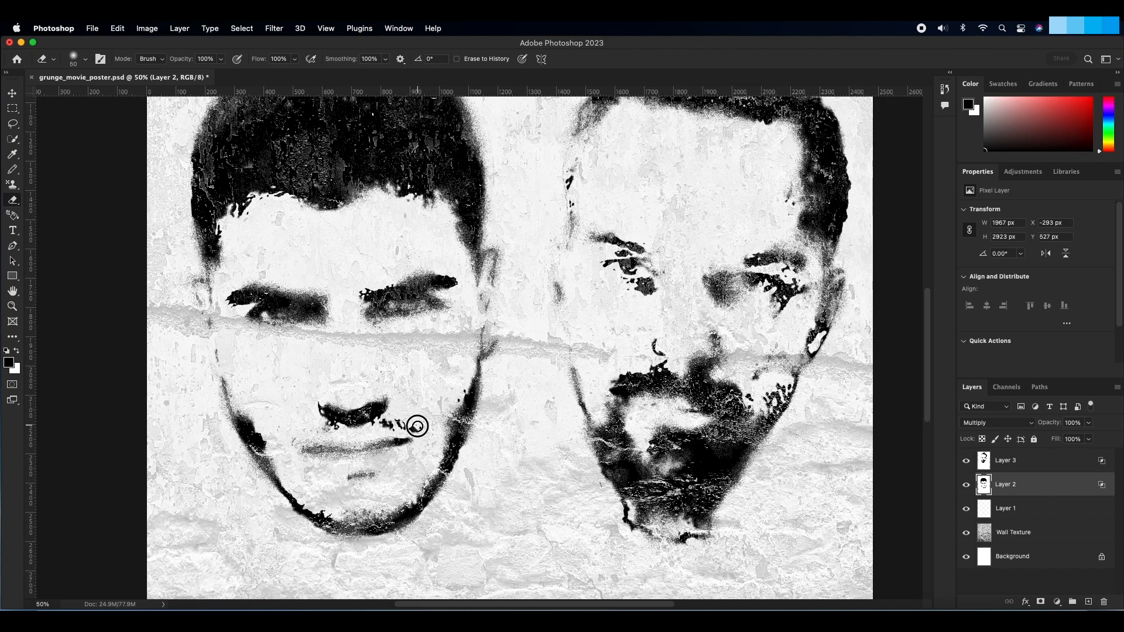
pyautogui.press('[')
pyautogui.moveTo(421, 430)
pyautogui.mouseDown()
pyautogui.moveTo(382, 424)
pyautogui.moveTo(396, 416)
pyautogui.moveTo(388, 424)
pyautogui.mouseUp()
pyautogui.moveTo(266, 199); pyautogui.dragTo(261, 213)
pyautogui.moveTo(244, 254)
pyautogui.mouseDown()
pyautogui.moveTo(244, 240)
pyautogui.moveTo(268, 246)
pyautogui.mouseUp()
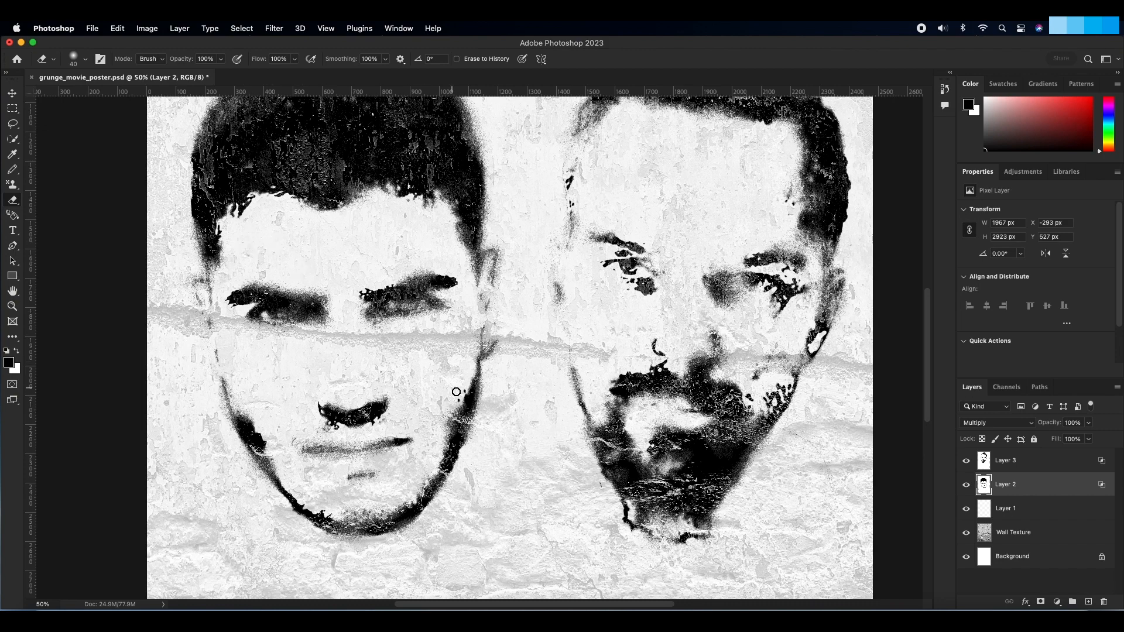
pyautogui.moveTo(456, 399); pyautogui.dragTo(461, 390)
# Step: On Layer 3, erase the stray specks along the bearded head's temple and on the cheek beside the beard
pyautogui.hscroll(1, 398, 427)
pyautogui.scroll(5, 398, 426)
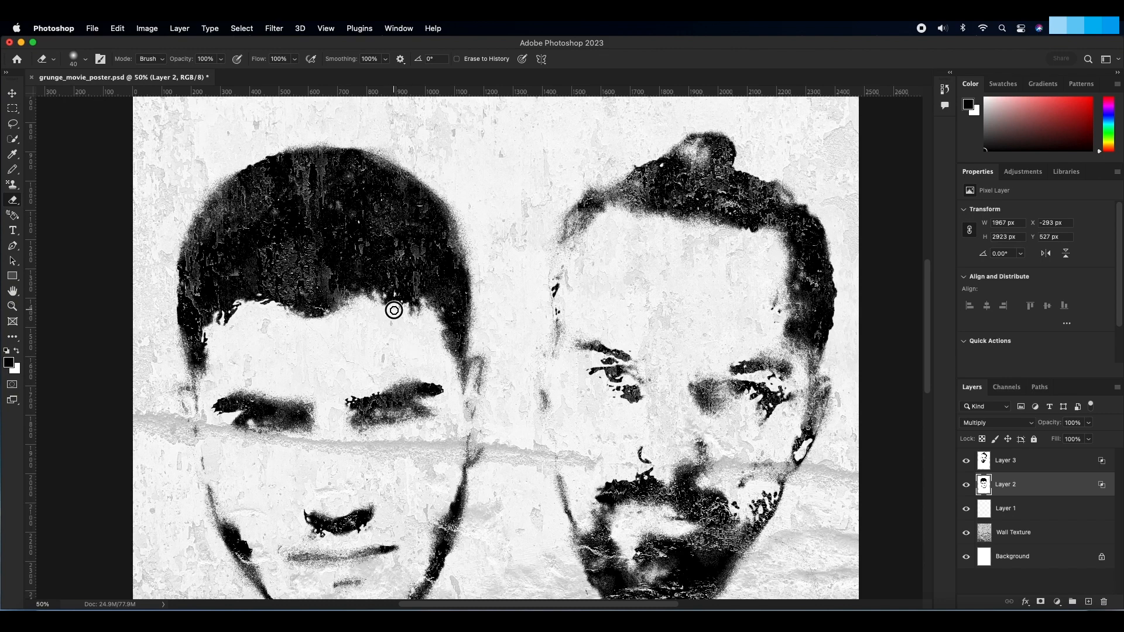
pyautogui.hscroll(6, 413, 365)
pyautogui.hscroll(1, 412, 365)
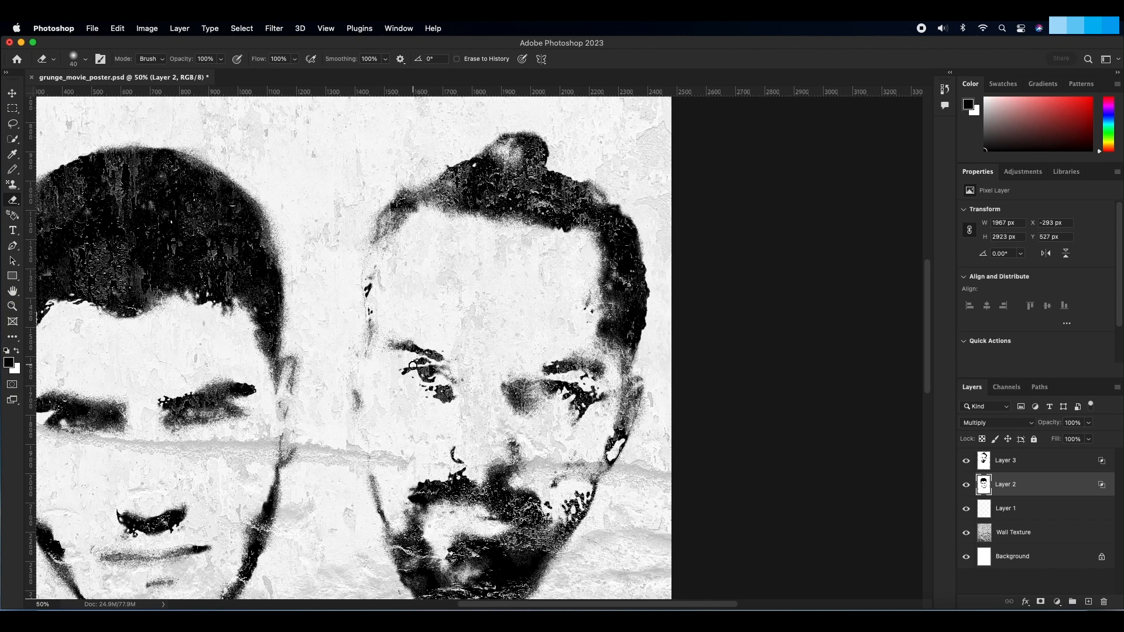
pyautogui.scroll(-2, 413, 365)
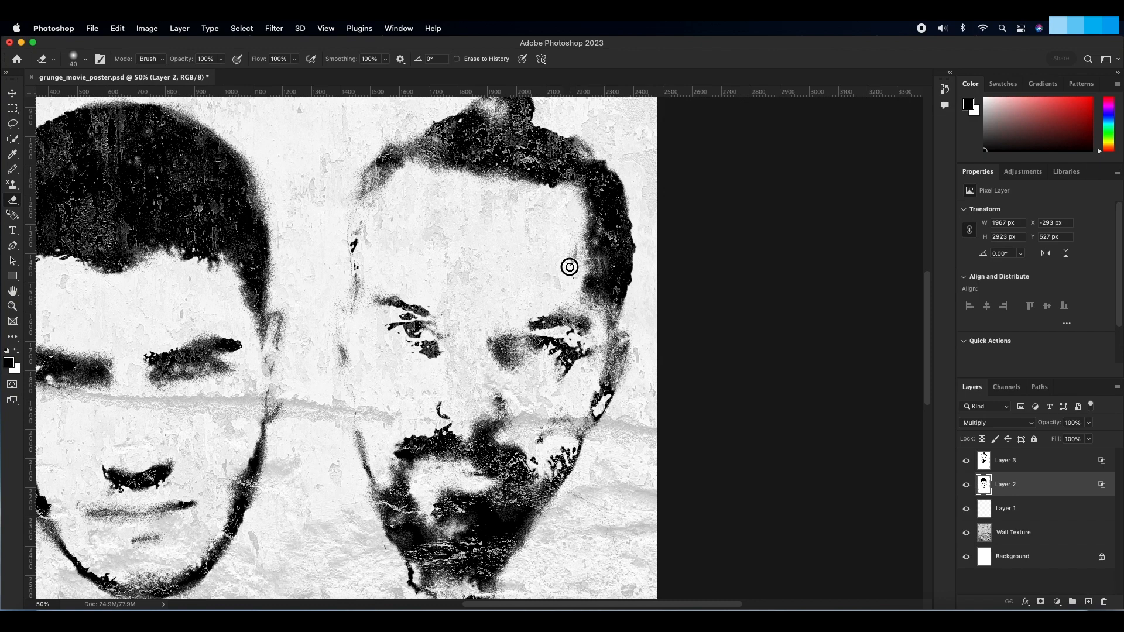
pyautogui.click(998, 462)
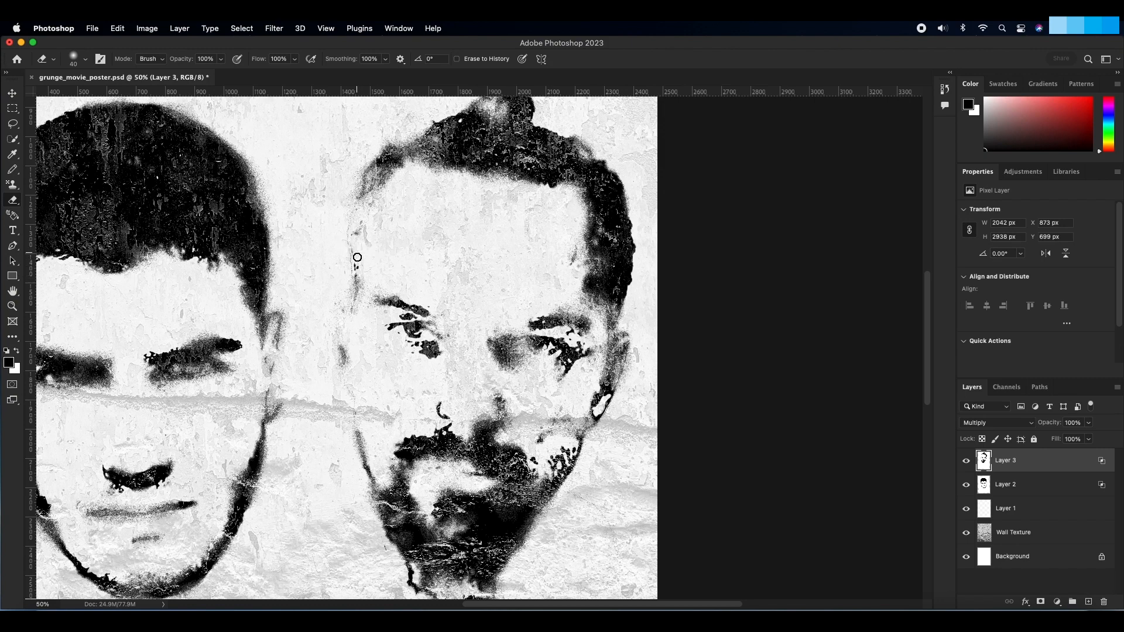
pyautogui.scroll(-2, 382, 269)
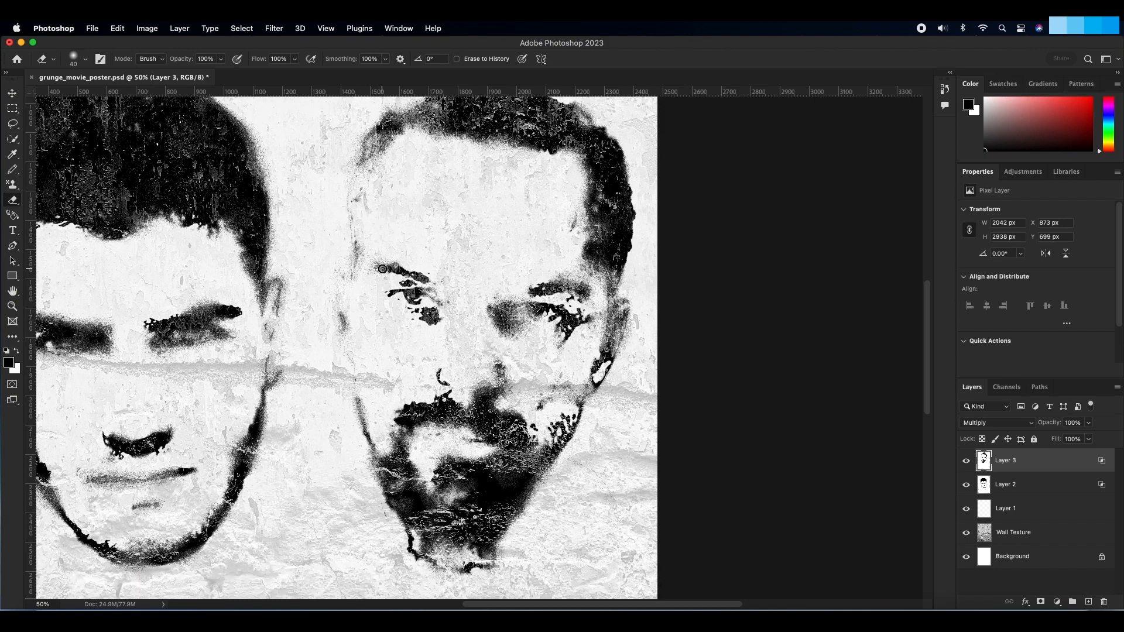
pyautogui.scroll(-4, 382, 269)
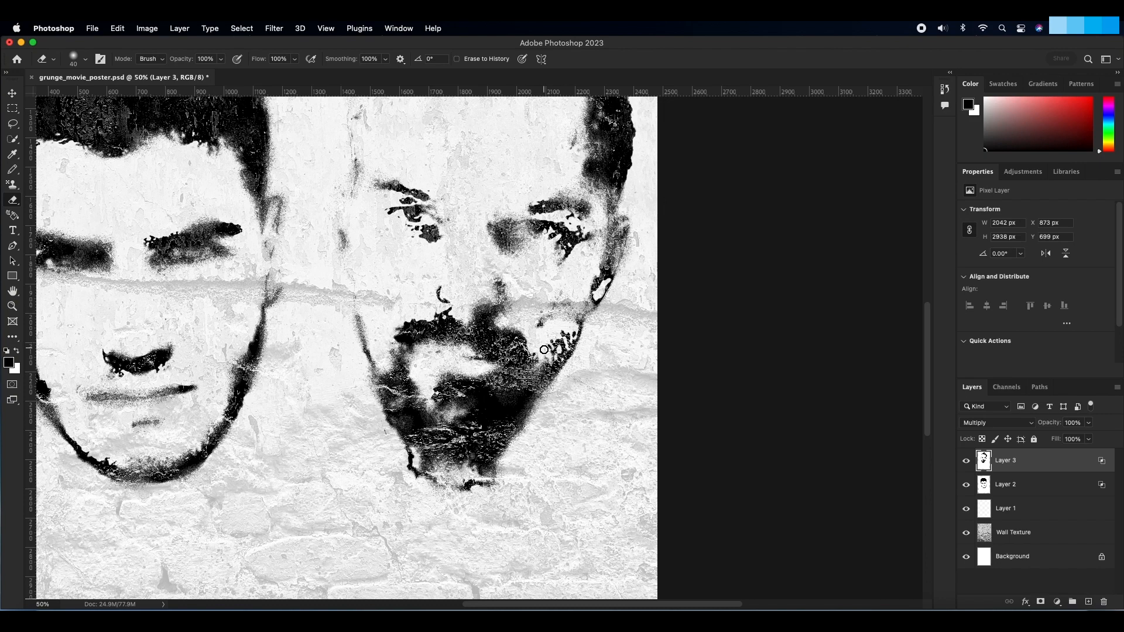
pyautogui.moveTo(563, 334)
pyautogui.mouseDown()
pyautogui.moveTo(548, 351)
pyautogui.moveTo(564, 332)
pyautogui.mouseUp()
# Step: Erase the leftover neck edges below the bearded head's chin with a soft 50 px eraser to round off the beard
pyautogui.scroll(2, 495, 279)
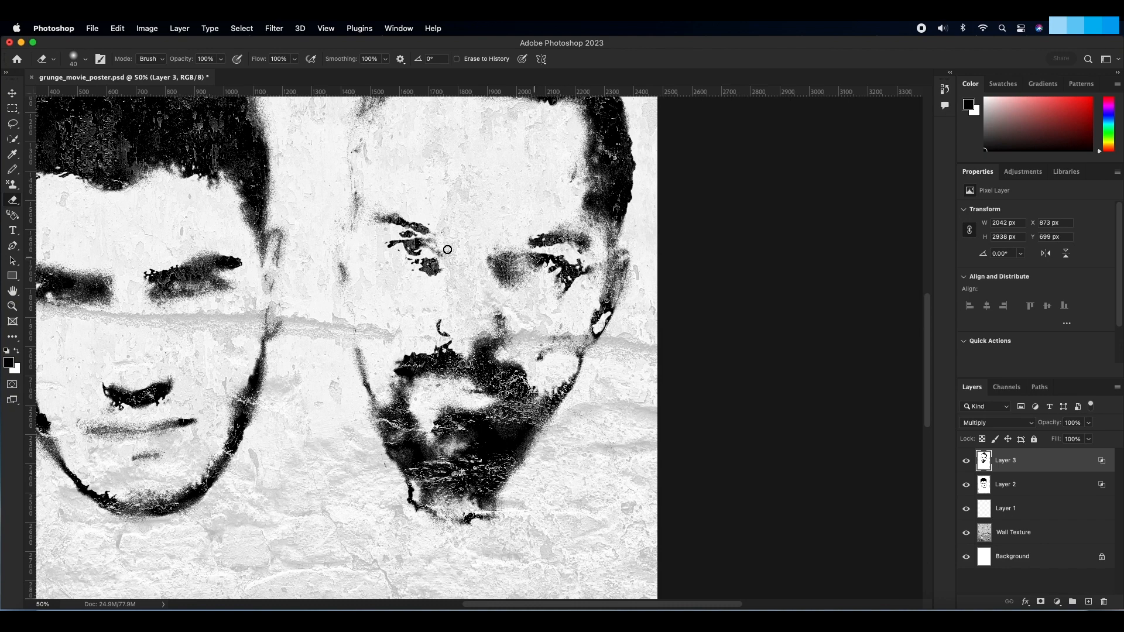
pyautogui.scroll(3, 433, 252)
pyautogui.scroll(-5, 448, 290)
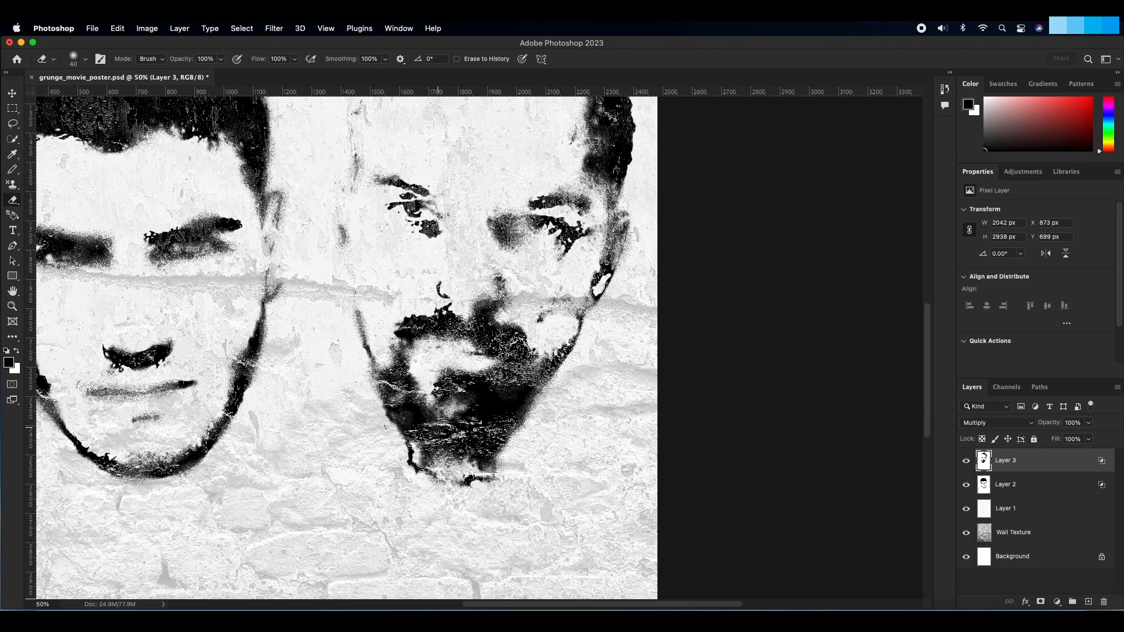
pyautogui.moveTo(409, 445)
pyautogui.mouseDown()
pyautogui.moveTo(410, 470)
pyautogui.moveTo(376, 418)
pyautogui.moveTo(441, 489)
pyautogui.moveTo(489, 477)
pyautogui.moveTo(419, 502)
pyautogui.moveTo(484, 481)
pyautogui.moveTo(409, 489)
pyautogui.moveTo(436, 476)
pyautogui.moveTo(483, 486)
pyautogui.mouseUp()
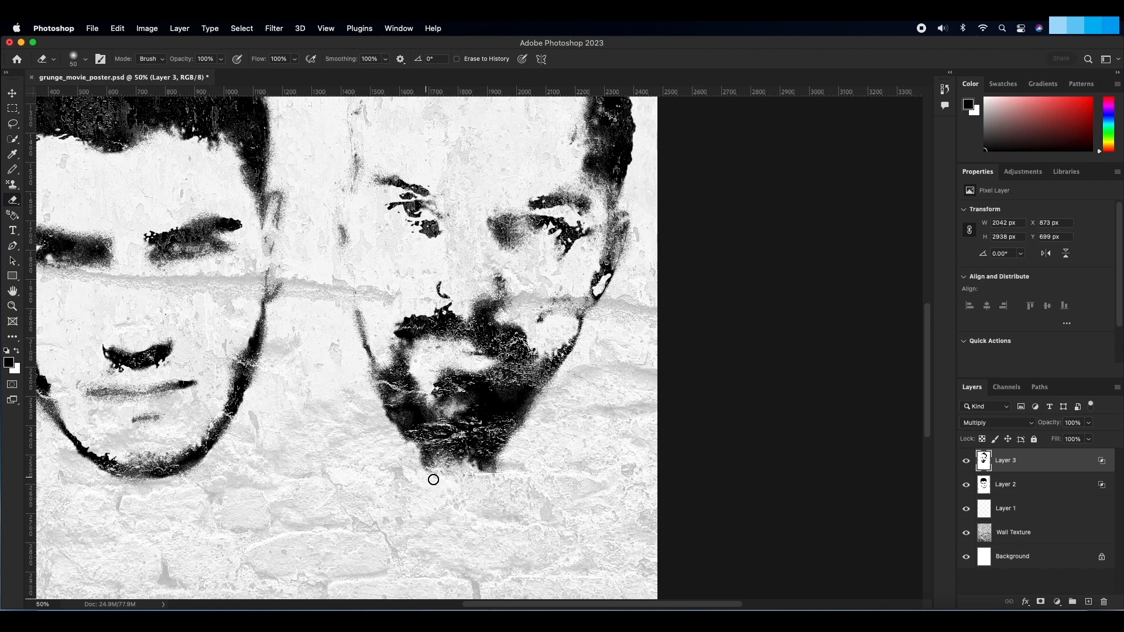
pyautogui.hscroll(5, 369, 460)
pyautogui.moveTo(373, 464)
pyautogui.mouseDown()
pyautogui.moveTo(353, 481)
pyautogui.moveTo(311, 482)
pyautogui.moveTo(301, 465)
pyautogui.mouseUp()
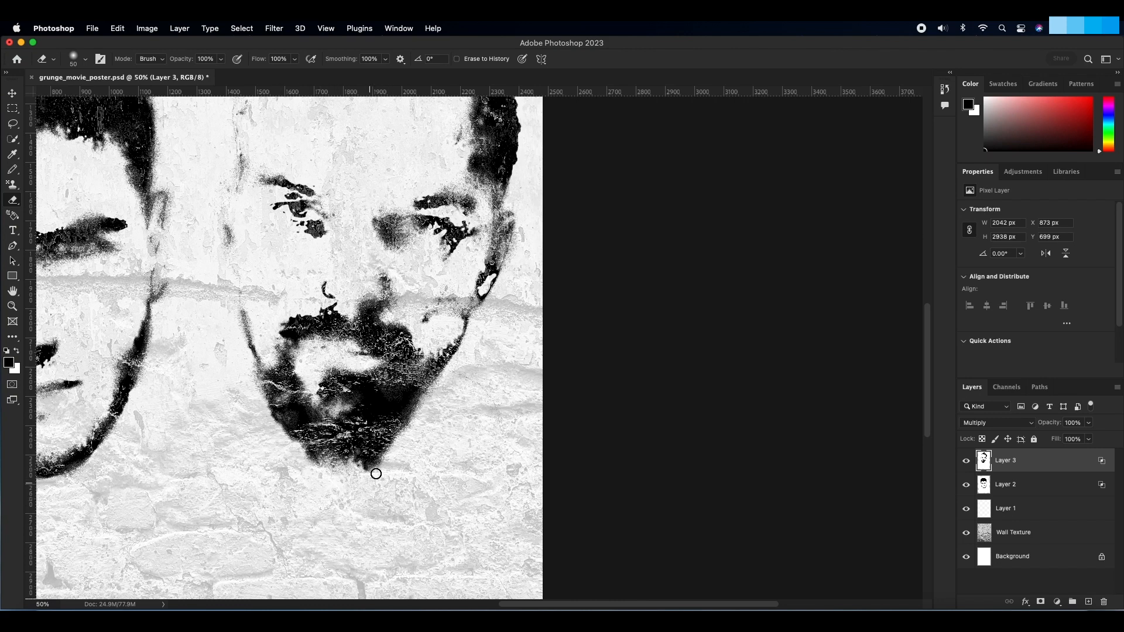
# Step: Erase the dark patches beneath both of the bearded head's eyes and fit the whole poster in view
pyautogui.hscroll(3, 381, 471)
pyautogui.scroll(2, 380, 471)
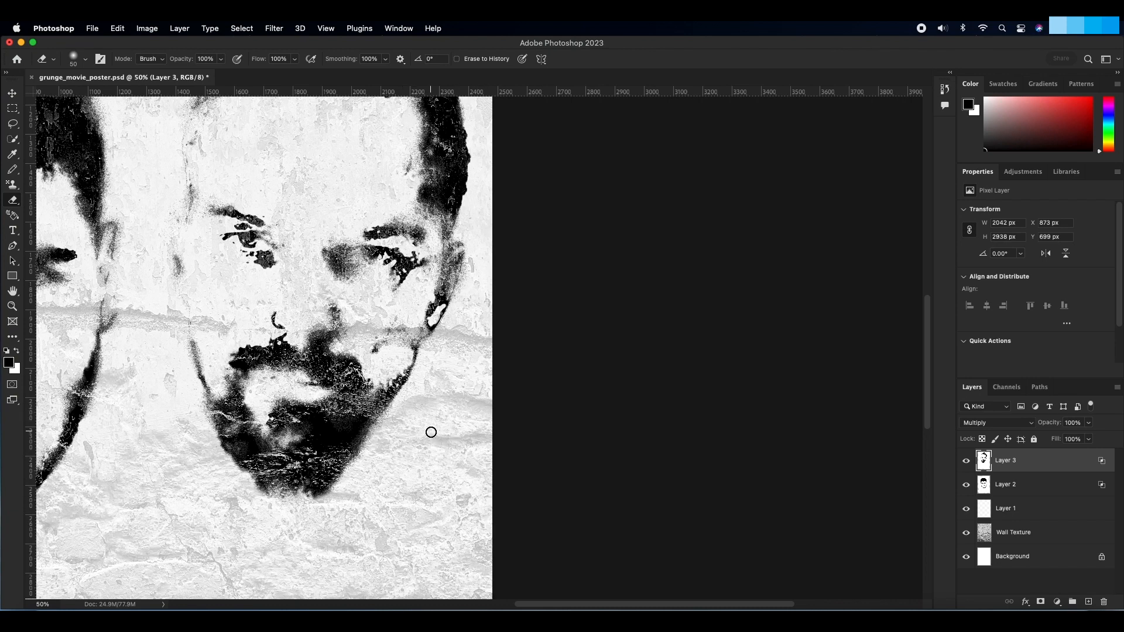
pyautogui.scroll(3, 431, 431)
pyautogui.hscroll(-1, 430, 436)
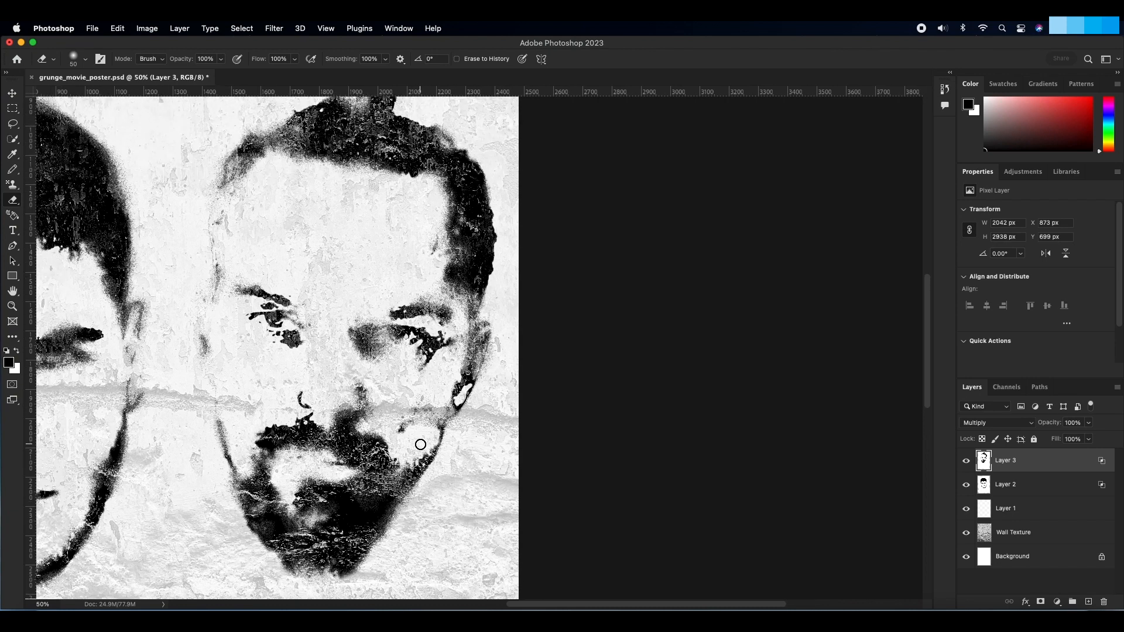
pyautogui.hscroll(-2, 419, 445)
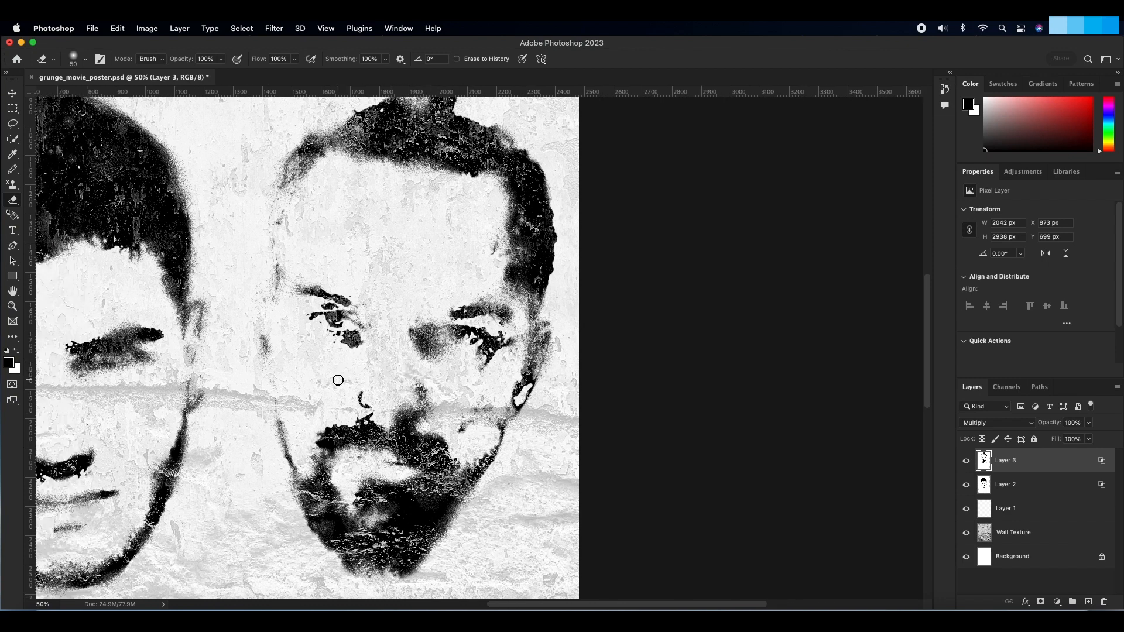
pyautogui.scroll(1, 336, 379)
pyautogui.hscroll(-3, 336, 377)
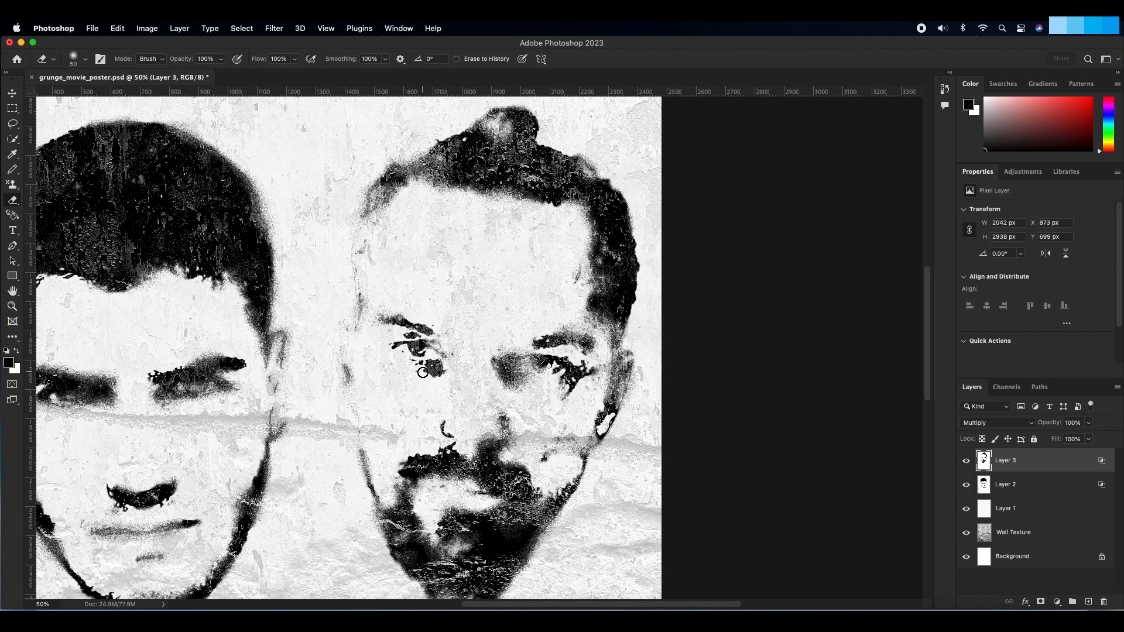
pyautogui.moveTo(418, 376)
pyautogui.mouseDown()
pyautogui.moveTo(461, 371)
pyautogui.moveTo(422, 381)
pyautogui.mouseUp()
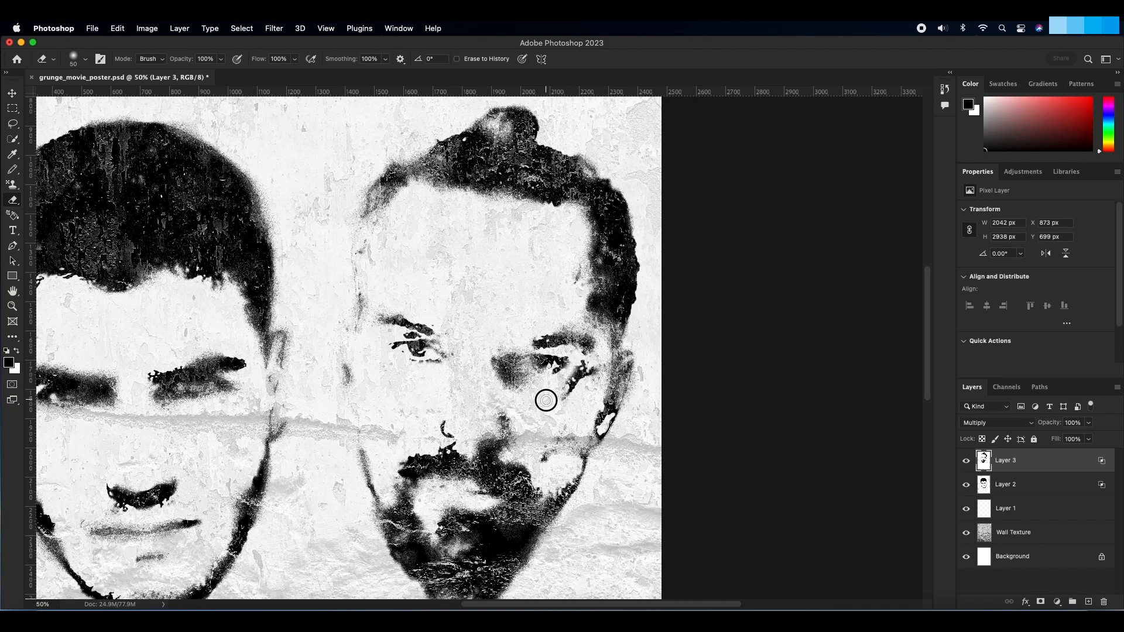
pyautogui.moveTo(585, 363)
pyautogui.mouseDown()
pyautogui.moveTo(564, 384)
pyautogui.moveTo(559, 404)
pyautogui.moveTo(587, 365)
pyautogui.moveTo(567, 424)
pyautogui.mouseUp()
pyautogui.scroll(-2, 552, 415)
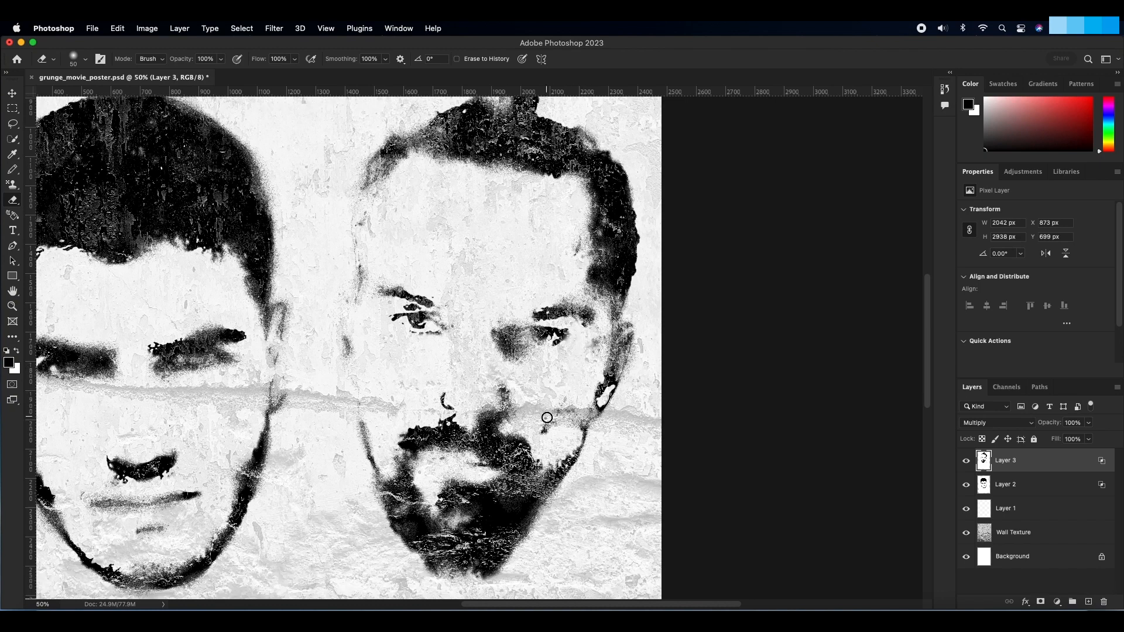
pyautogui.press('super+0')
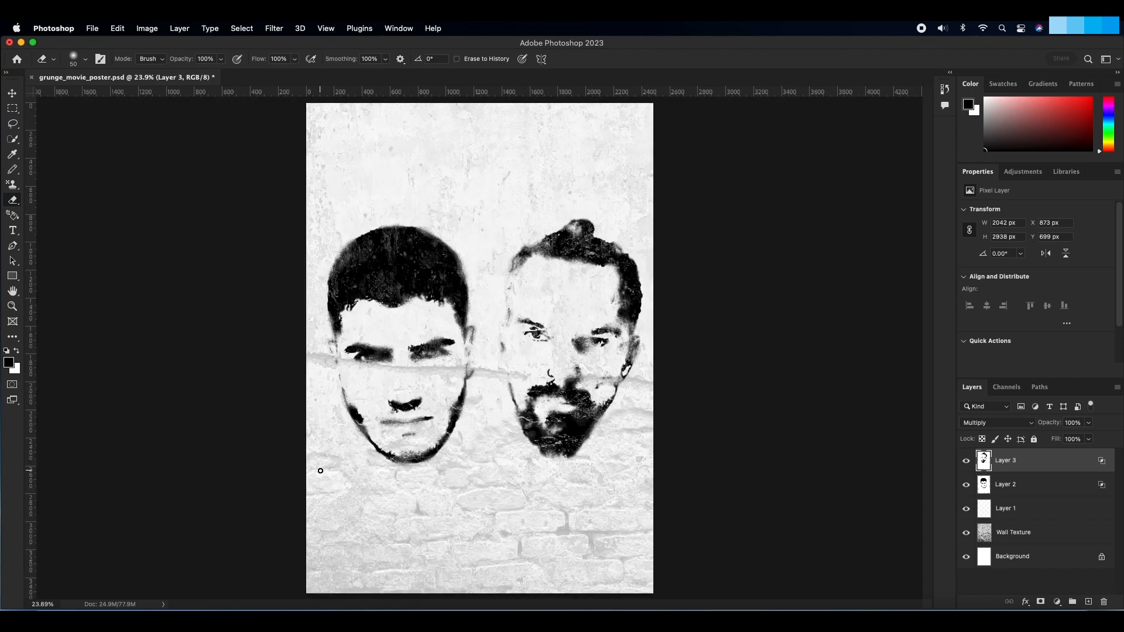
# Step: Rename Layer 1 as Wall Overlay, Layer 2 as Model One and Layer 3 as Model Two
pyautogui.click(13, 94)
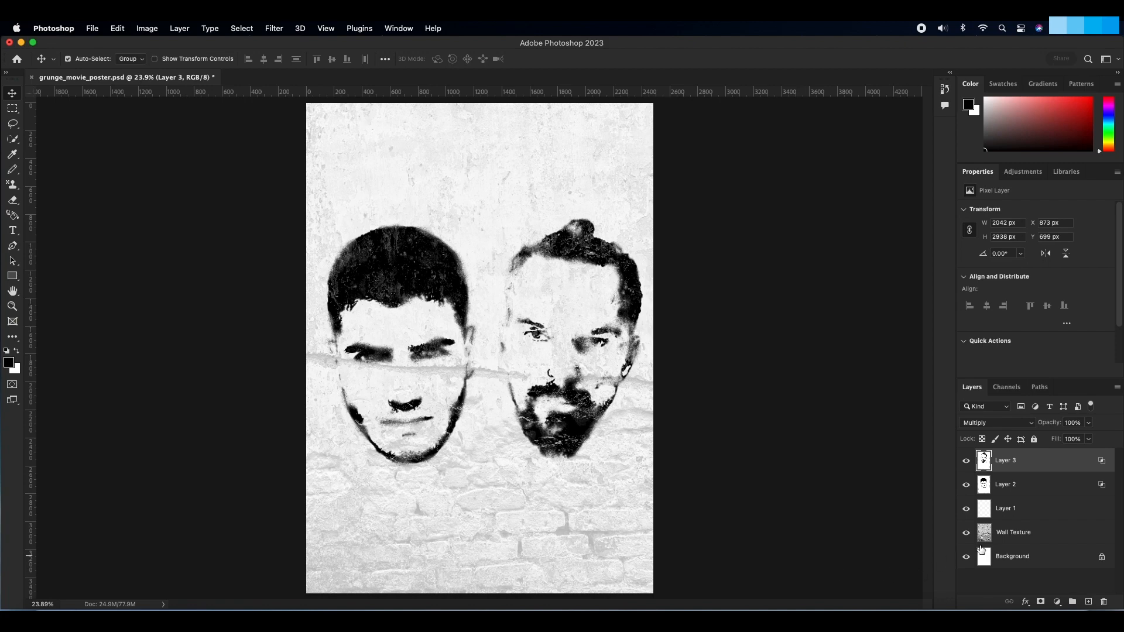
pyautogui.doubleClick(1003, 509)
pyautogui.write('Wall Overlay')
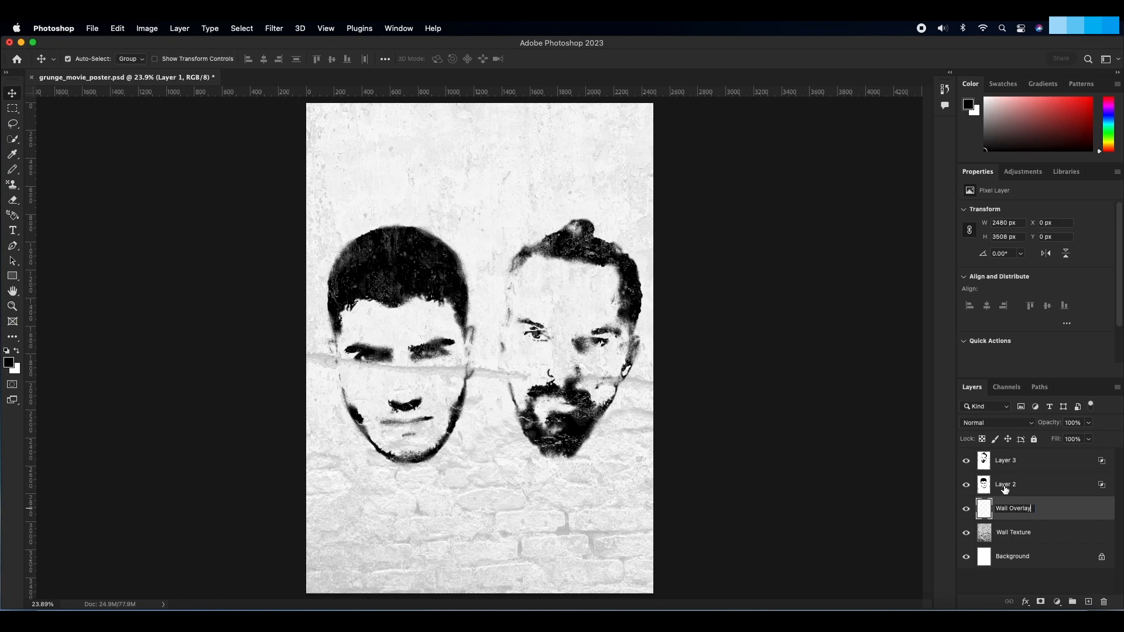
pyautogui.doubleClick(1004, 485)
pyautogui.write('Model One')
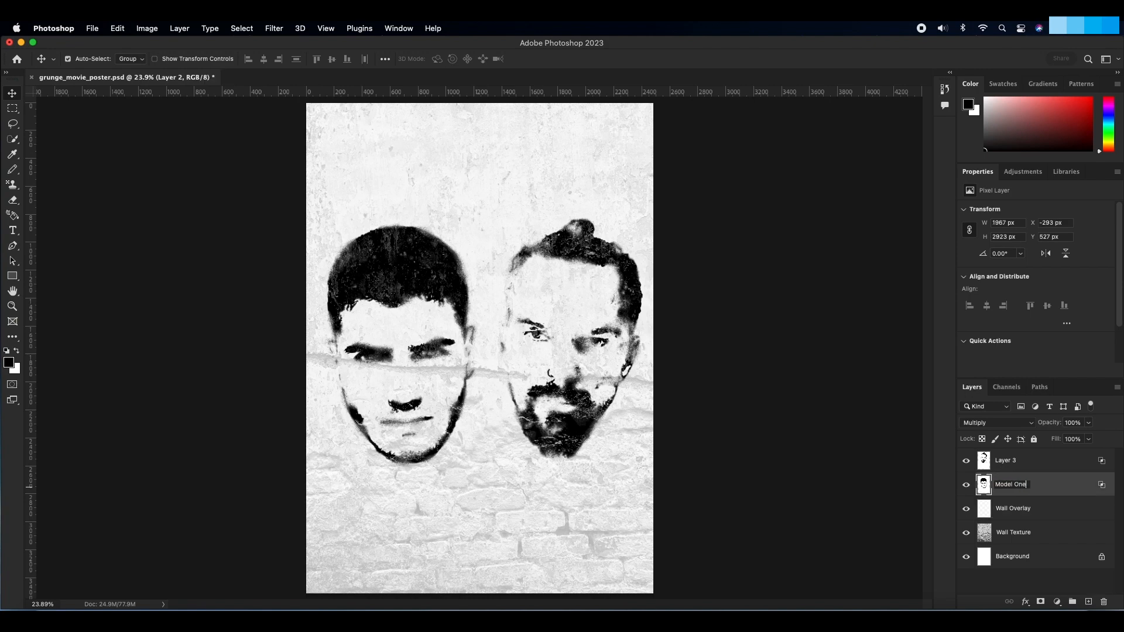
pyautogui.click(1006, 463)
pyautogui.doubleClick(1007, 461)
pyautogui.write('Model Two')
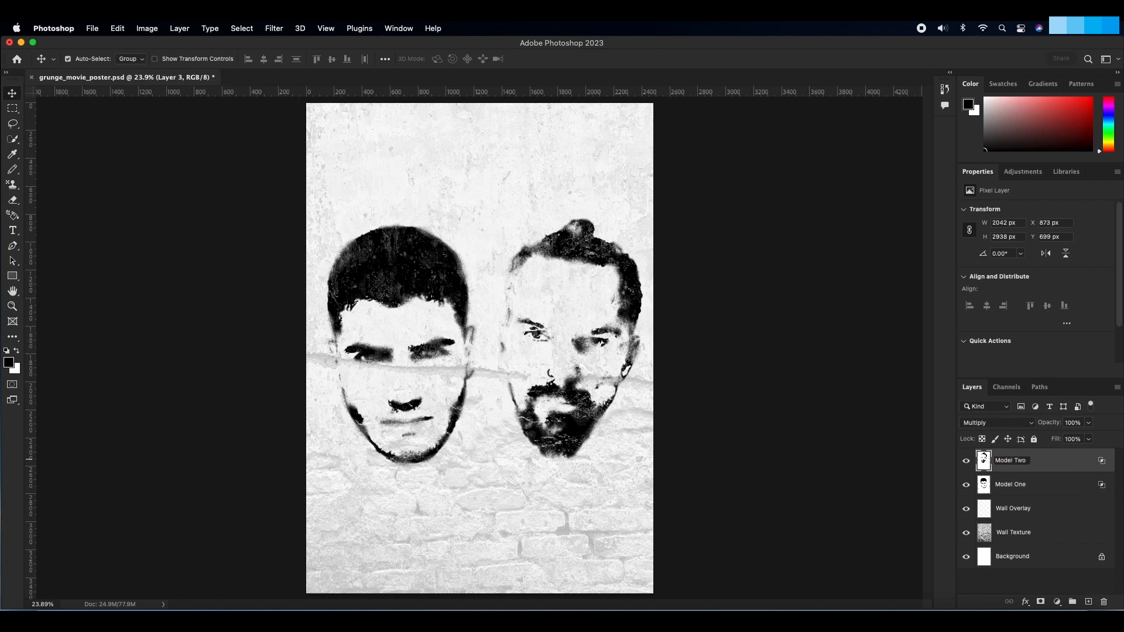
pyautogui.press('Return')
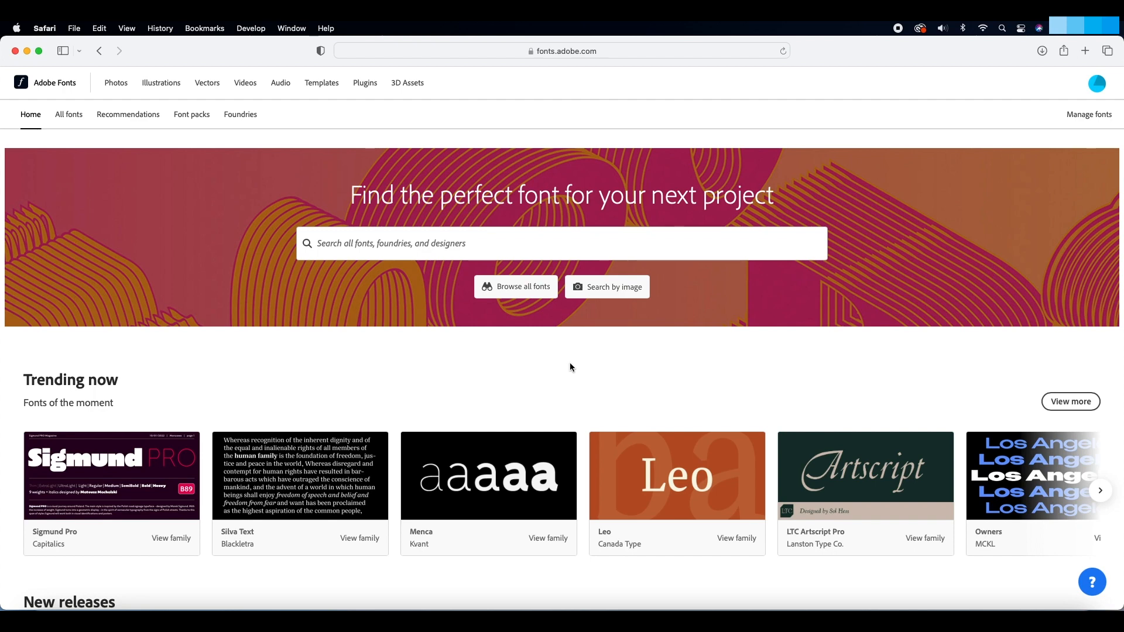
# Step: Search Adobe Fonts for nexa rust, open the Nexa Rust family and look through its font styles
pyautogui.click(500, 244)
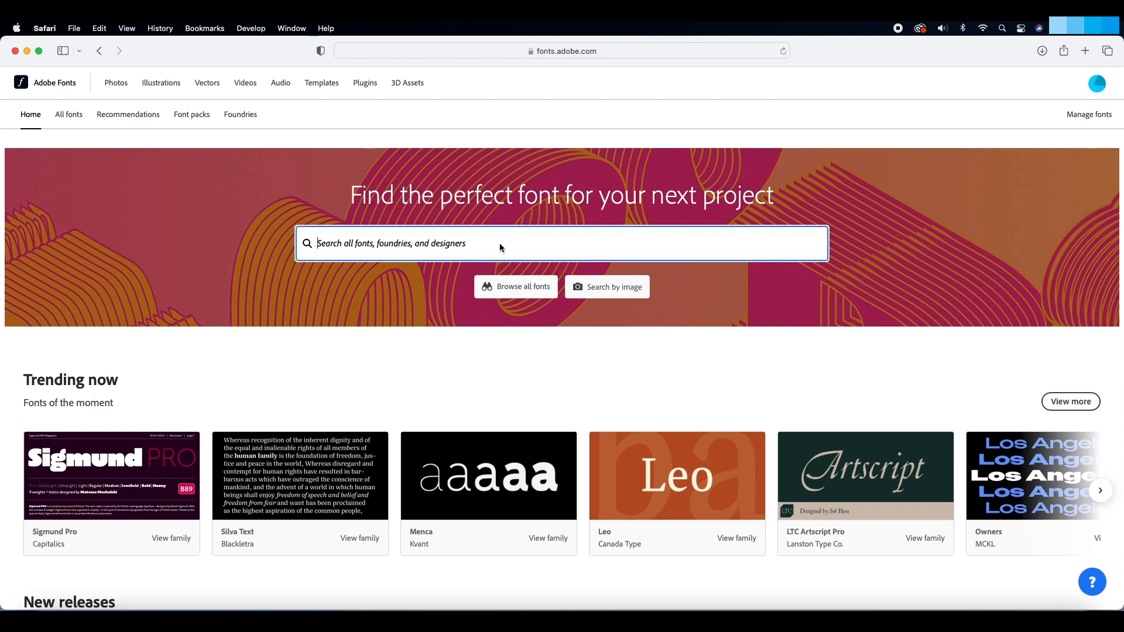
pyautogui.write('nexa')
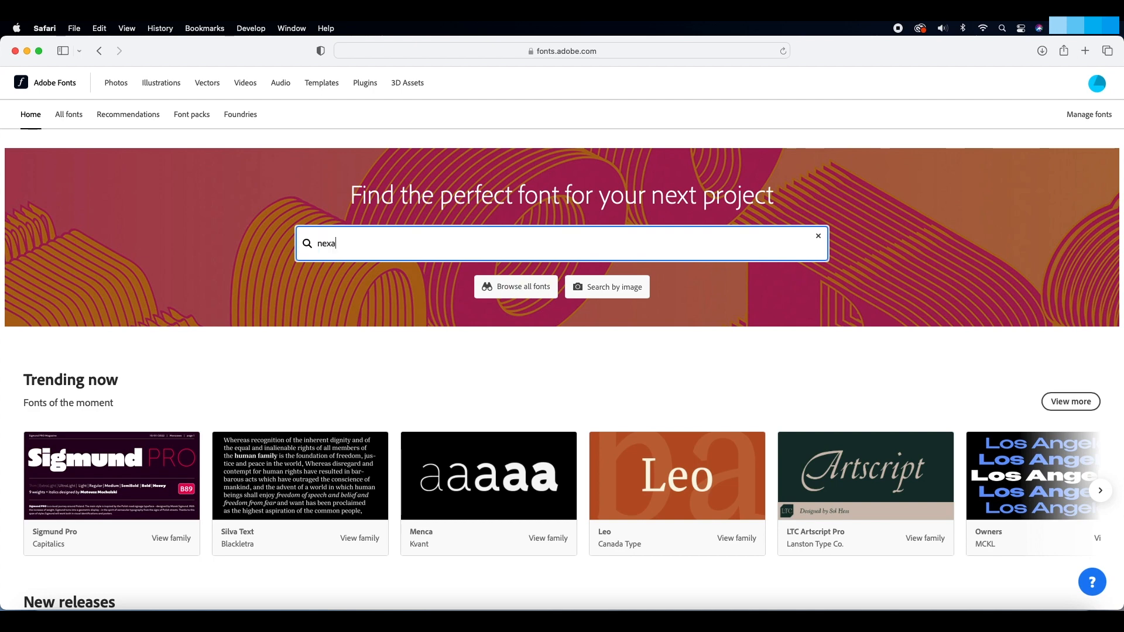
pyautogui.write(' rust')
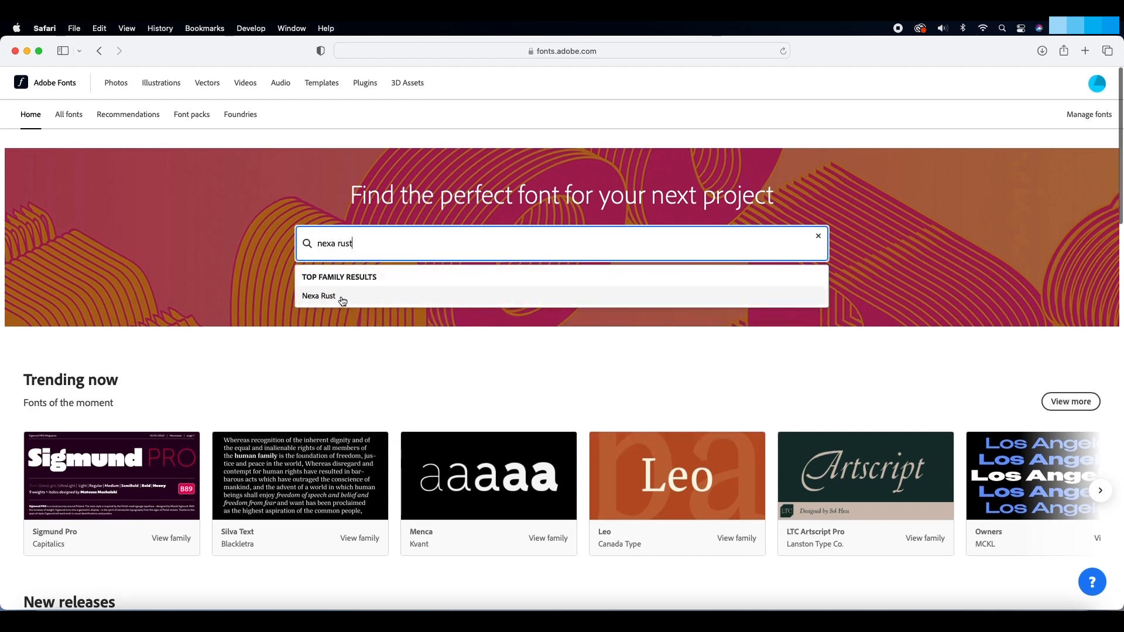
pyautogui.click(341, 296)
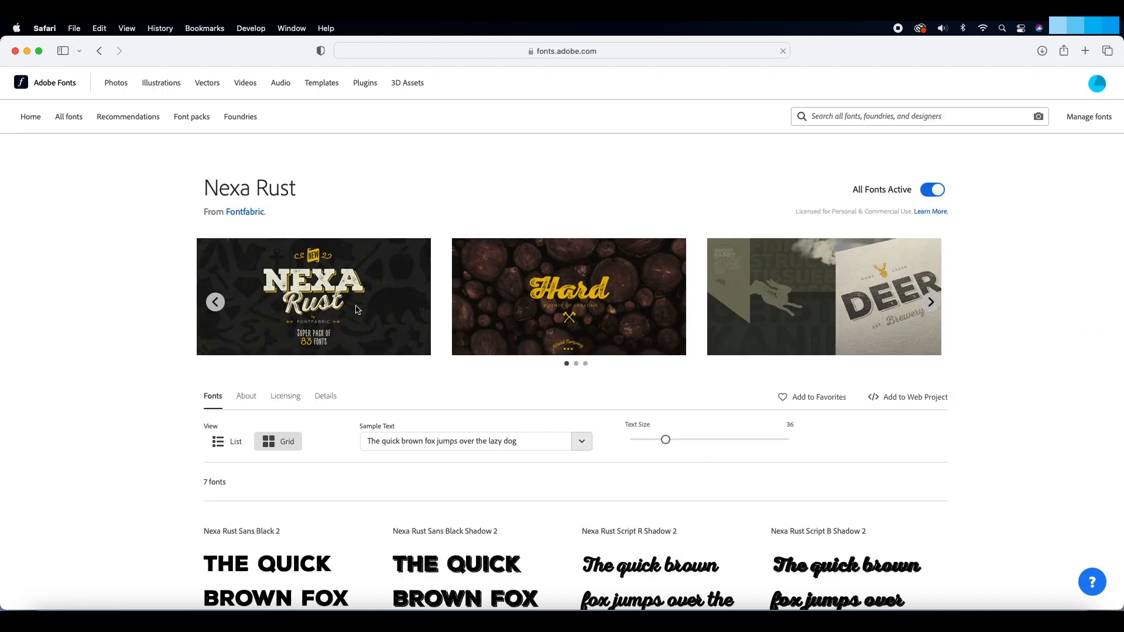
pyautogui.scroll(-3, 188, 345)
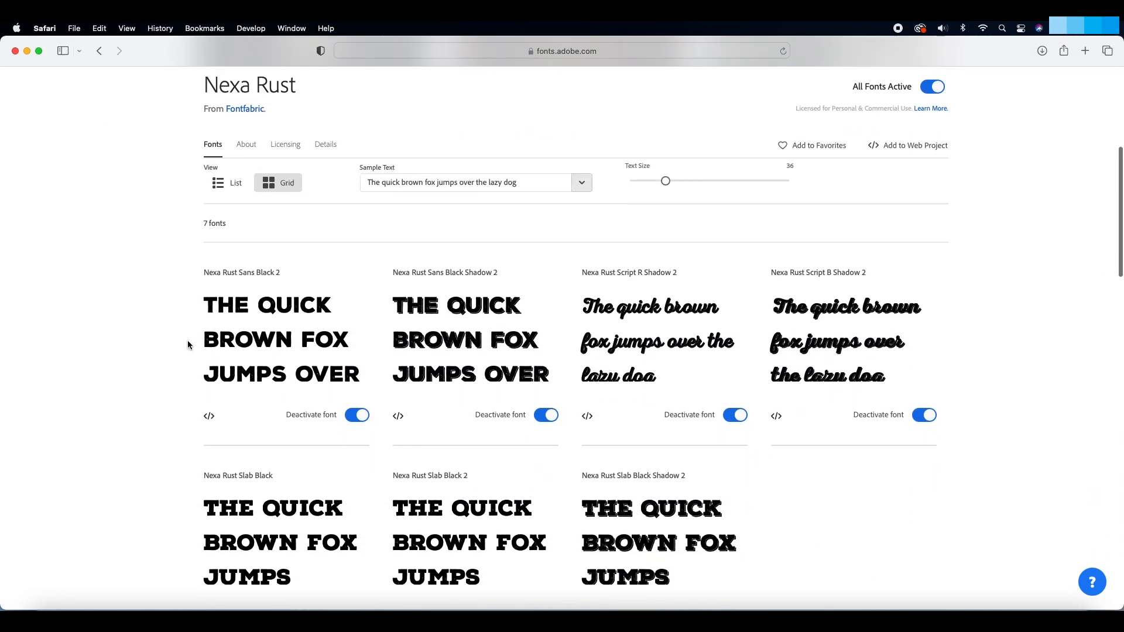
pyautogui.scroll(3, 187, 344)
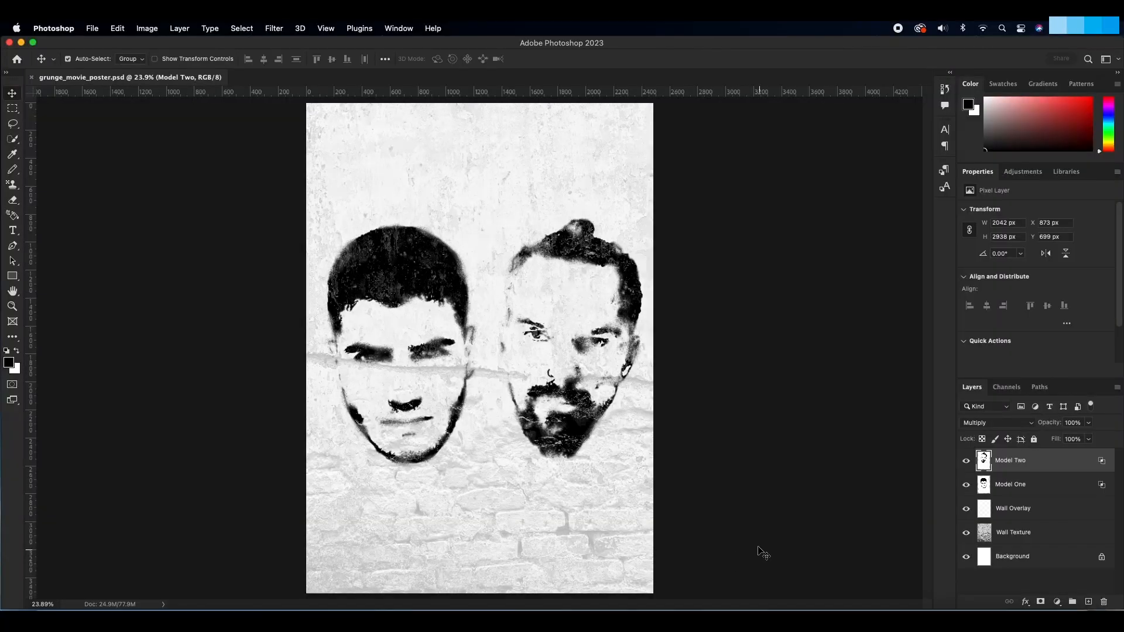
# Step: In Photoshop, start a text layer near the poster's upper-left corner and set the text colour to ed1290
pyautogui.click(13, 232)
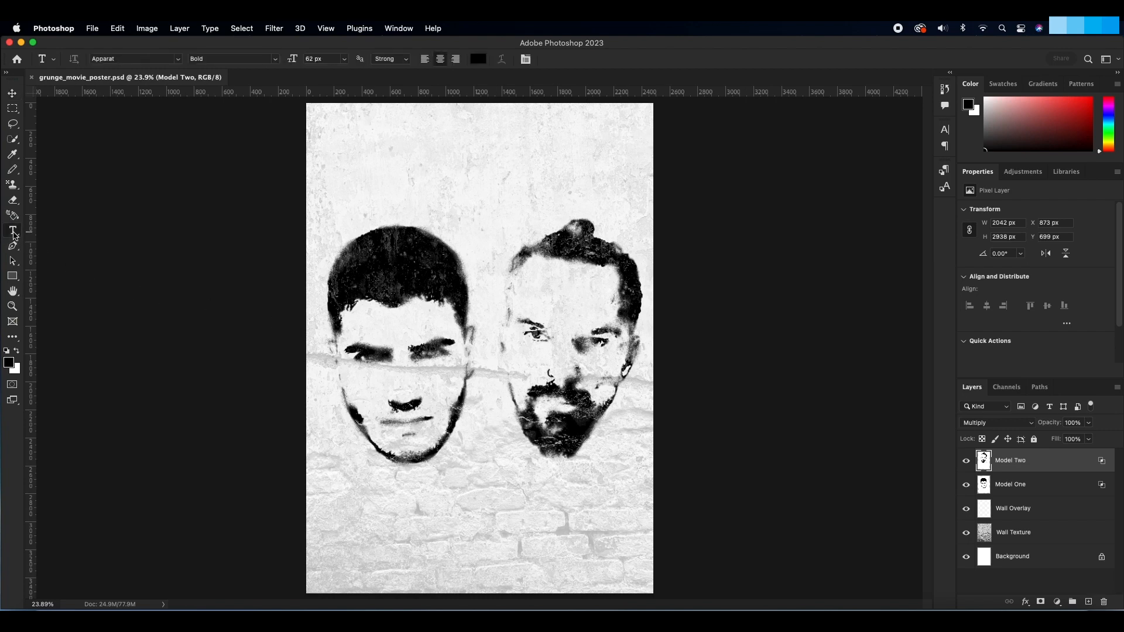
pyautogui.click(351, 146)
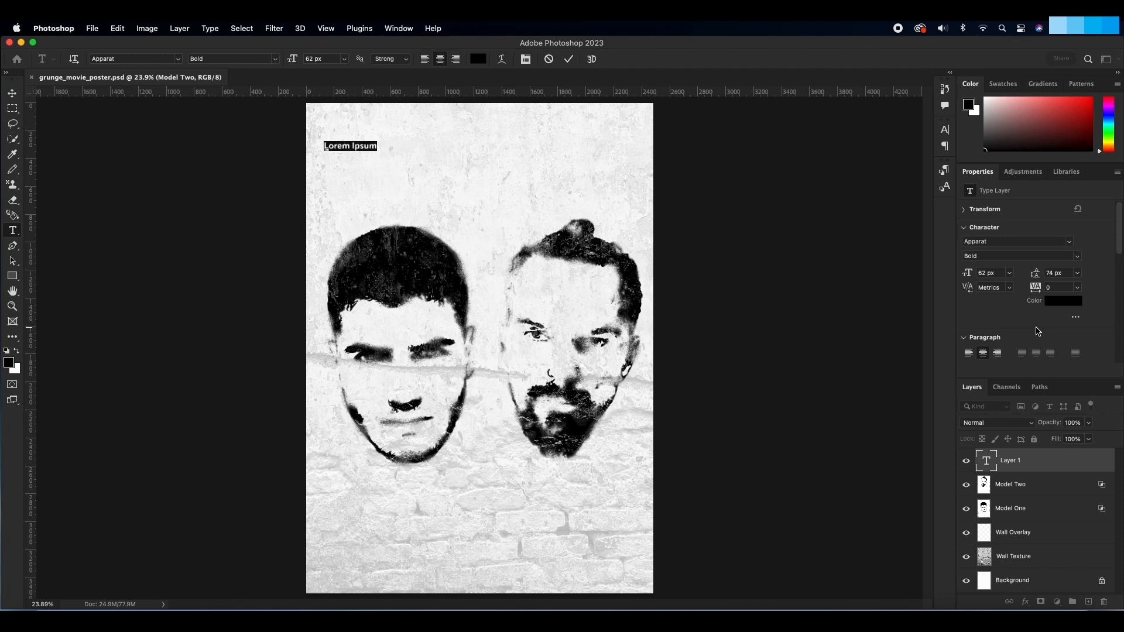
pyautogui.click(1063, 302)
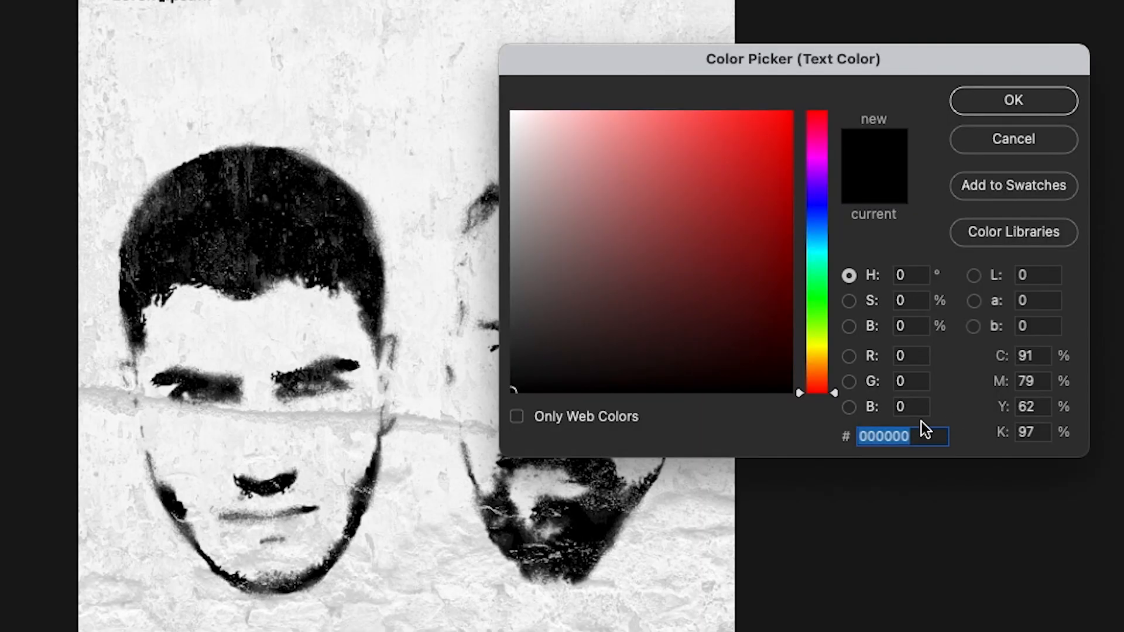
pyautogui.write('ed')
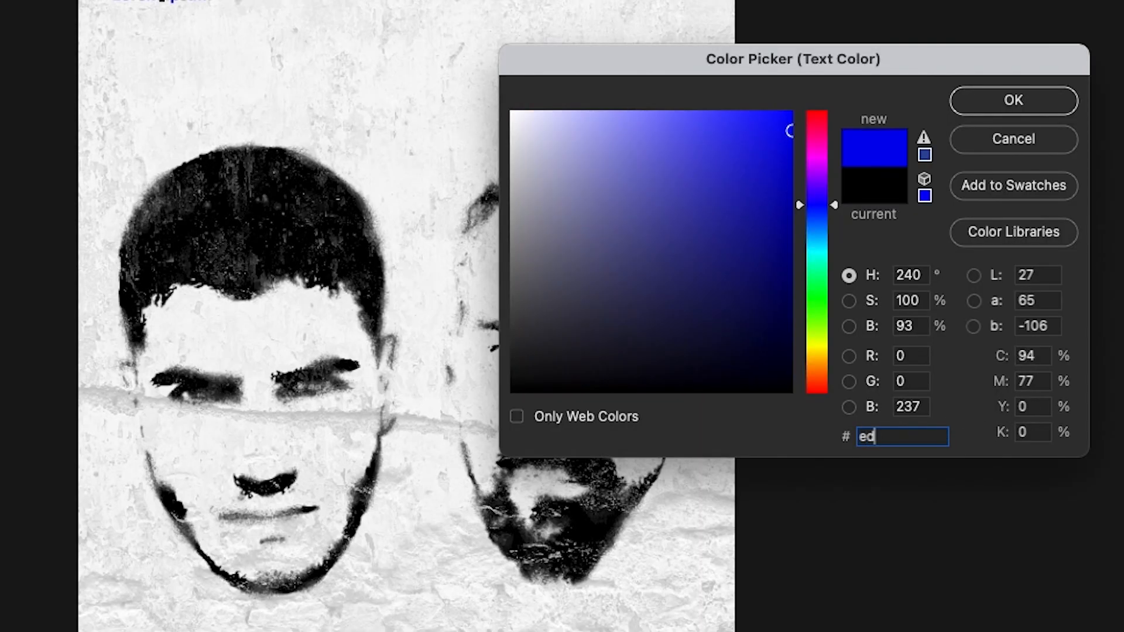
pyautogui.write('1290')
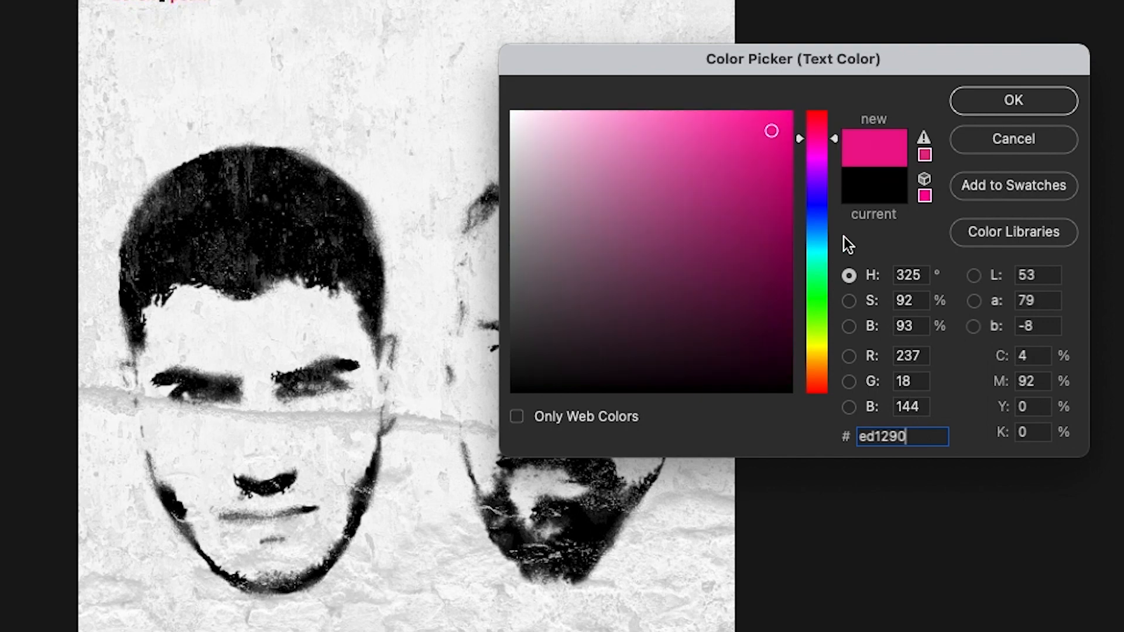
pyautogui.click(971, 107)
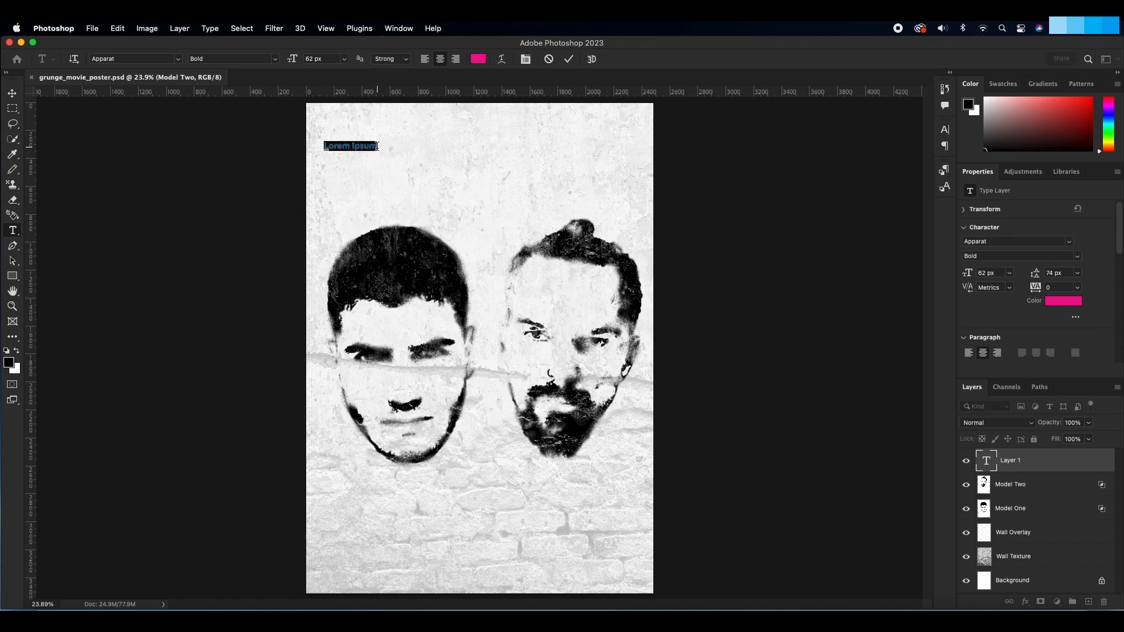
# Step: Replace the placeholder text with Michael Fassbender on two lines and nudge it into place above the first head
pyautogui.moveTo(377, 147)
pyautogui.mouseDown()
pyautogui.moveTo(324, 146)
pyautogui.moveTo(380, 147)
pyautogui.mouseUp()
pyautogui.press('BackSpace')
pyautogui.press('BackSpace')
pyautogui.press('BackSpace')
pyautogui.press('BackSpace')
pyautogui.press('BackSpace')
pyautogui.press('BackSpace')
pyautogui.press('BackSpace')
pyautogui.press('BackSpace')
pyautogui.press('BackSpace')
pyautogui.write('Michael ')
pyautogui.write('Fa')
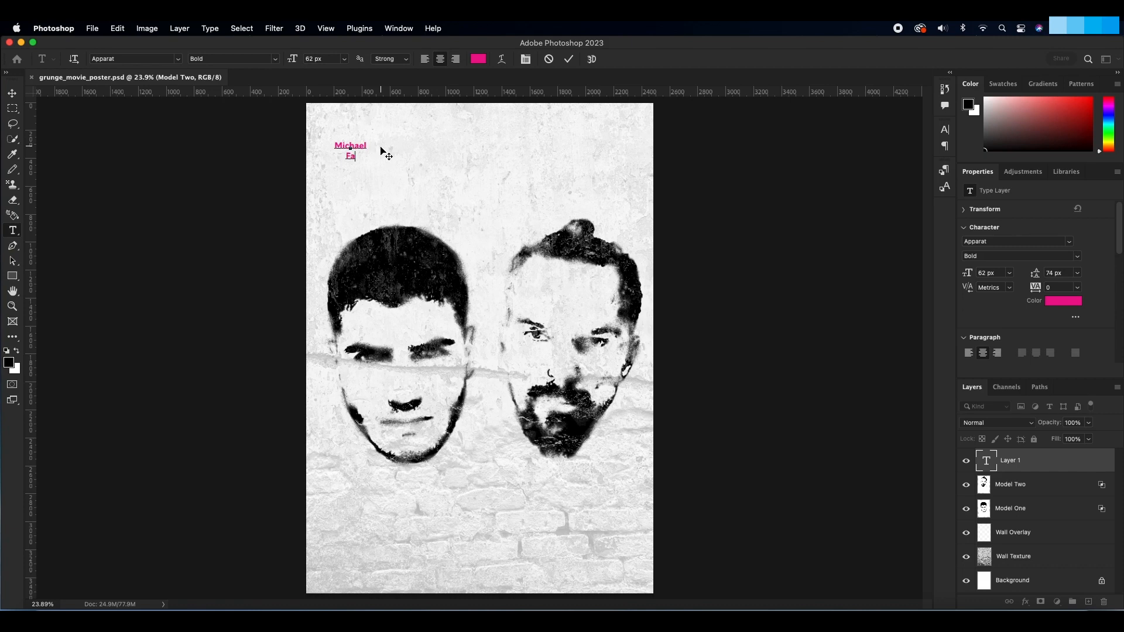
pyautogui.write('ssbender')
pyautogui.click(19, 95)
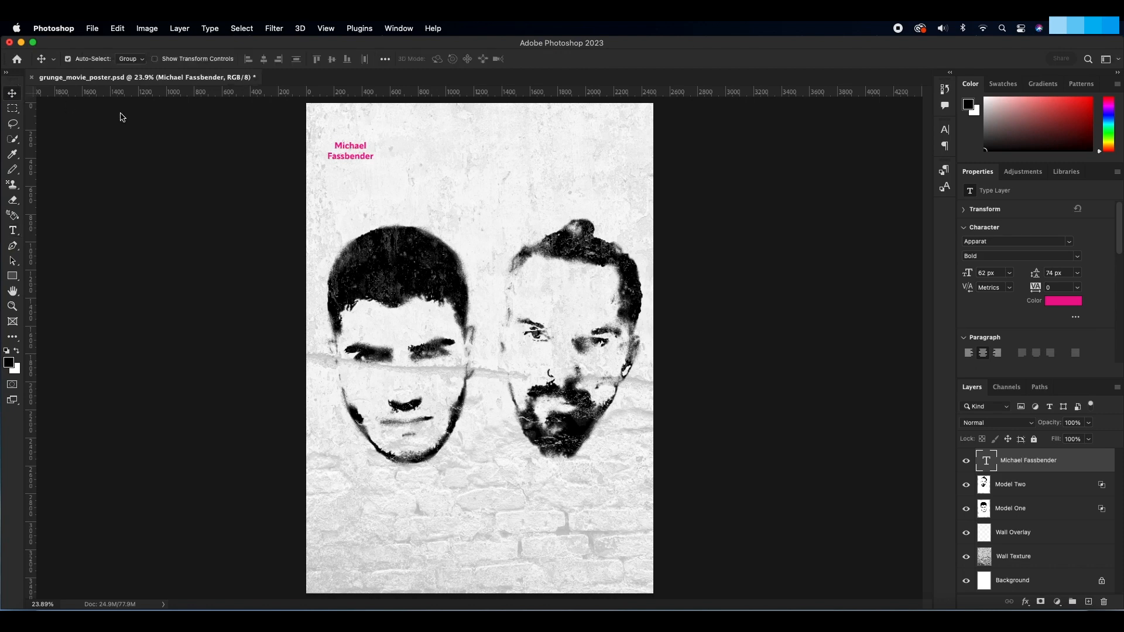
pyautogui.moveTo(335, 158); pyautogui.dragTo(341, 152)
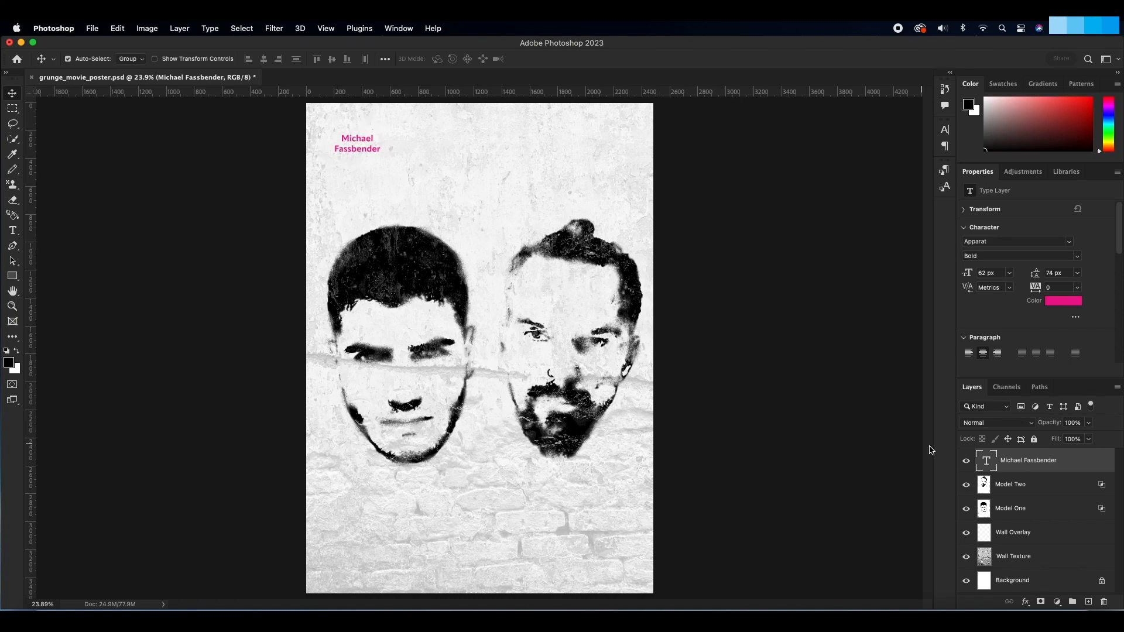
# Step: Duplicate the Michael Fassbender text layer three times and arrange the four texts in a row across the poster's top
pyautogui.moveTo(1044, 466); pyautogui.dragTo(1088, 601)
pyautogui.moveTo(363, 152); pyautogui.dragTo(437, 151)
pyautogui.moveTo(1025, 462); pyautogui.dragTo(1089, 601)
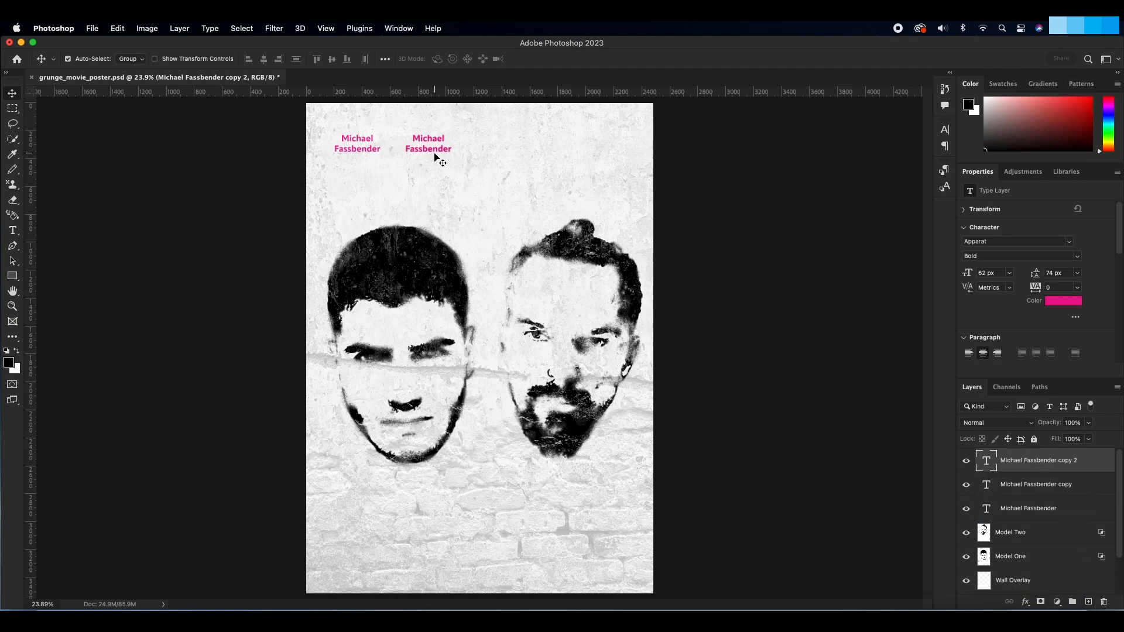
pyautogui.moveTo(436, 156); pyautogui.dragTo(506, 151)
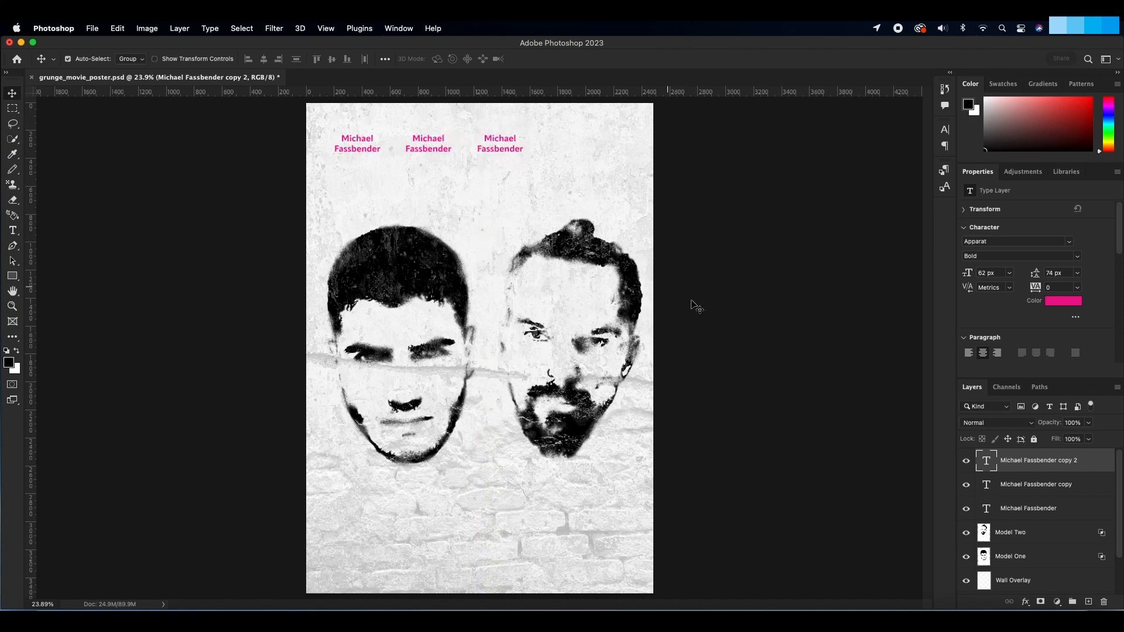
pyautogui.moveTo(1017, 461); pyautogui.dragTo(1088, 601)
pyautogui.moveTo(507, 154); pyautogui.dragTo(571, 151)
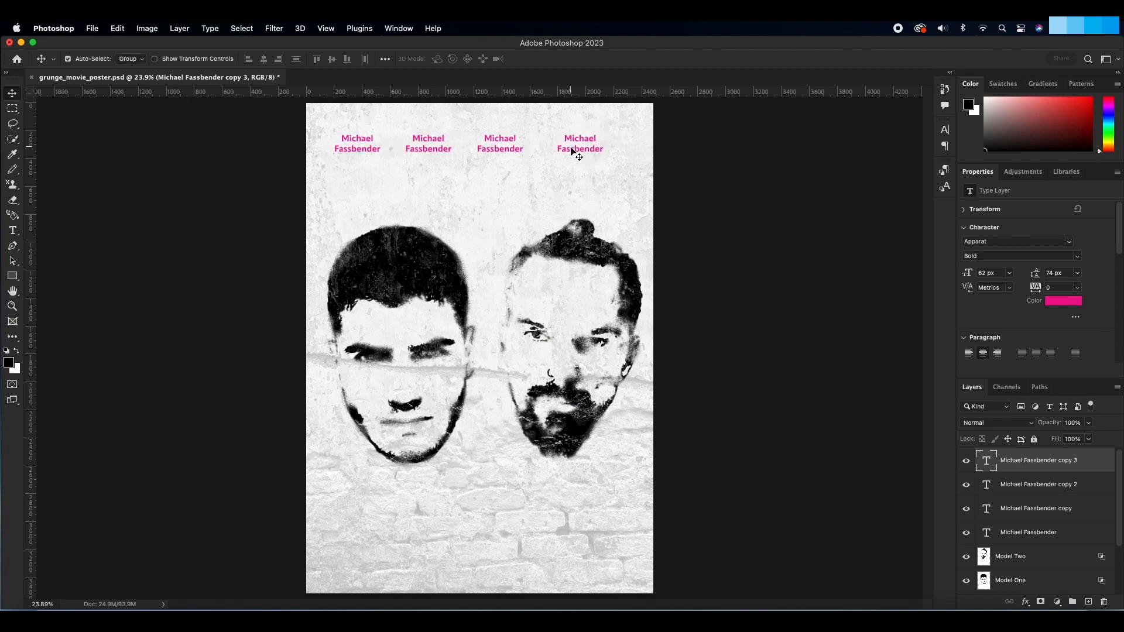
pyautogui.keyDown('shift'); pyautogui.click(1031, 532); pyautogui.keyUp('shift')
pyautogui.moveTo(496, 153); pyautogui.dragTo(507, 153)
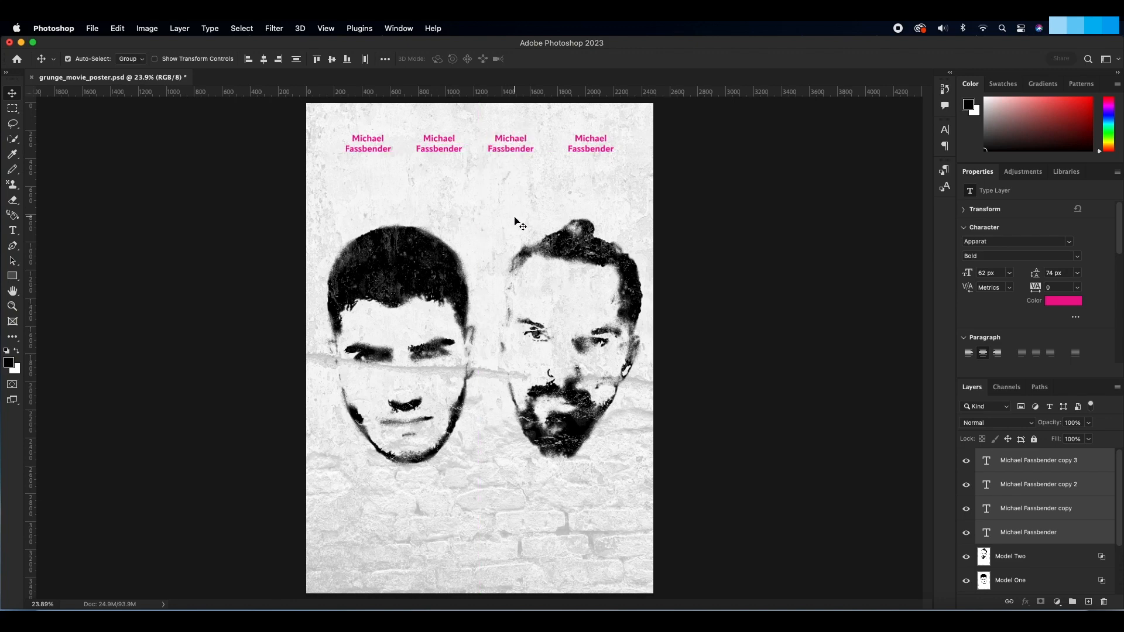
# Step: Change the second name in the row to Jack Nicholson on two lines
pyautogui.click(1039, 509)
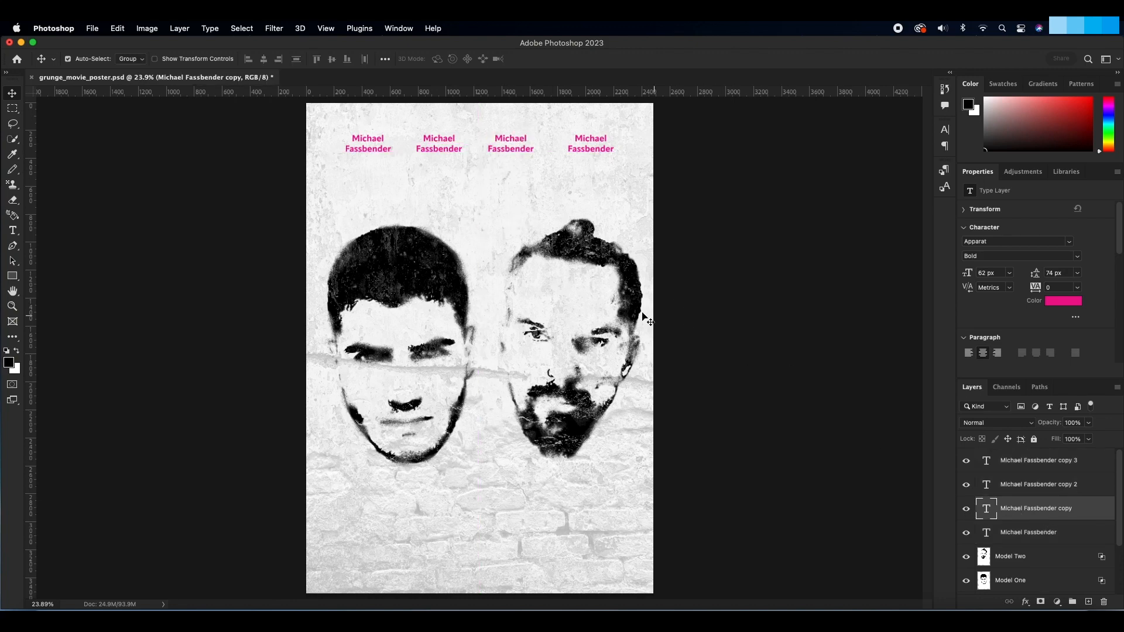
pyautogui.click(12, 231)
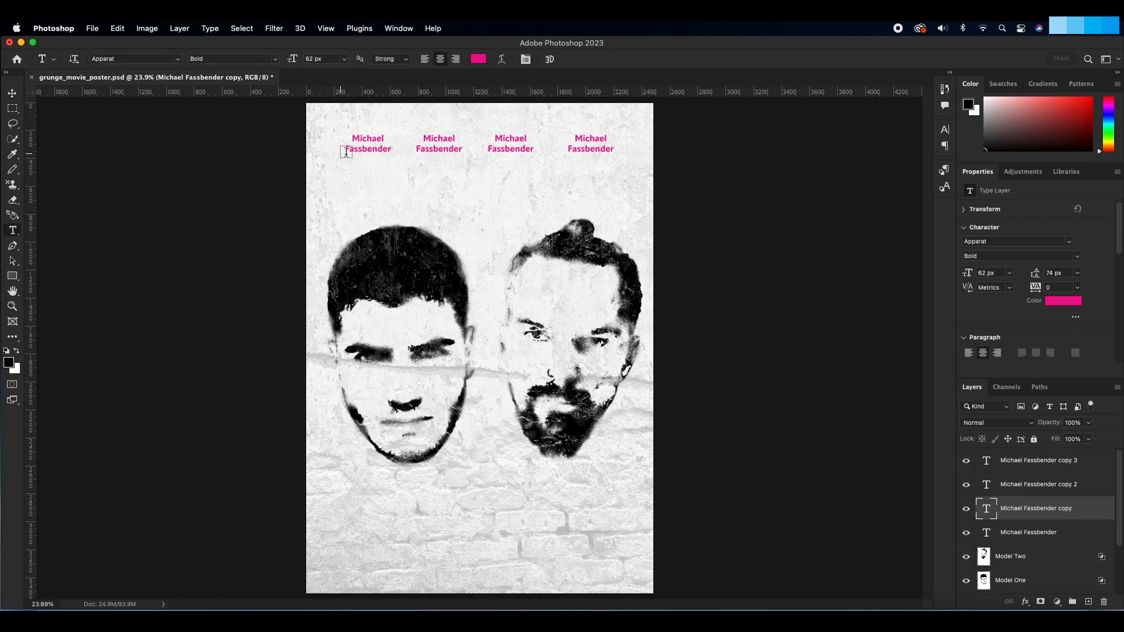
pyautogui.moveTo(460, 149); pyautogui.dragTo(423, 143)
pyautogui.press('BackSpace')
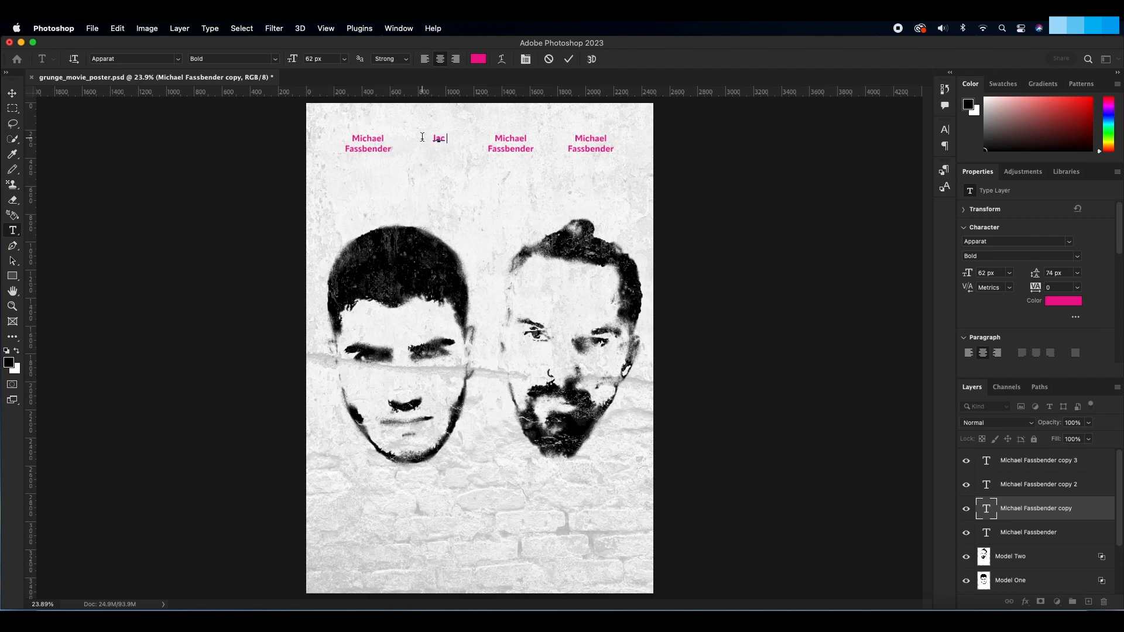
pyautogui.write('Jack Nicholls')
pyautogui.press('BackSpace')
pyautogui.press('BackSpace')
pyautogui.write('son')
# Step: Change the third name in the row to Brad Pitt on two lines
pyautogui.click(1018, 487)
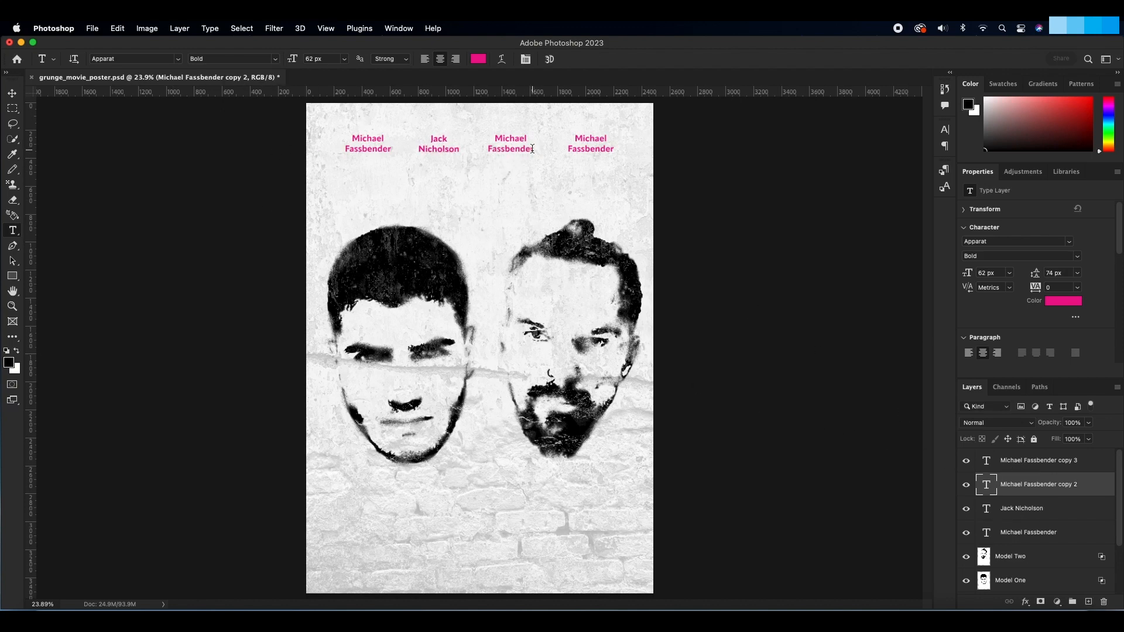
pyautogui.moveTo(533, 149); pyautogui.dragTo(493, 139)
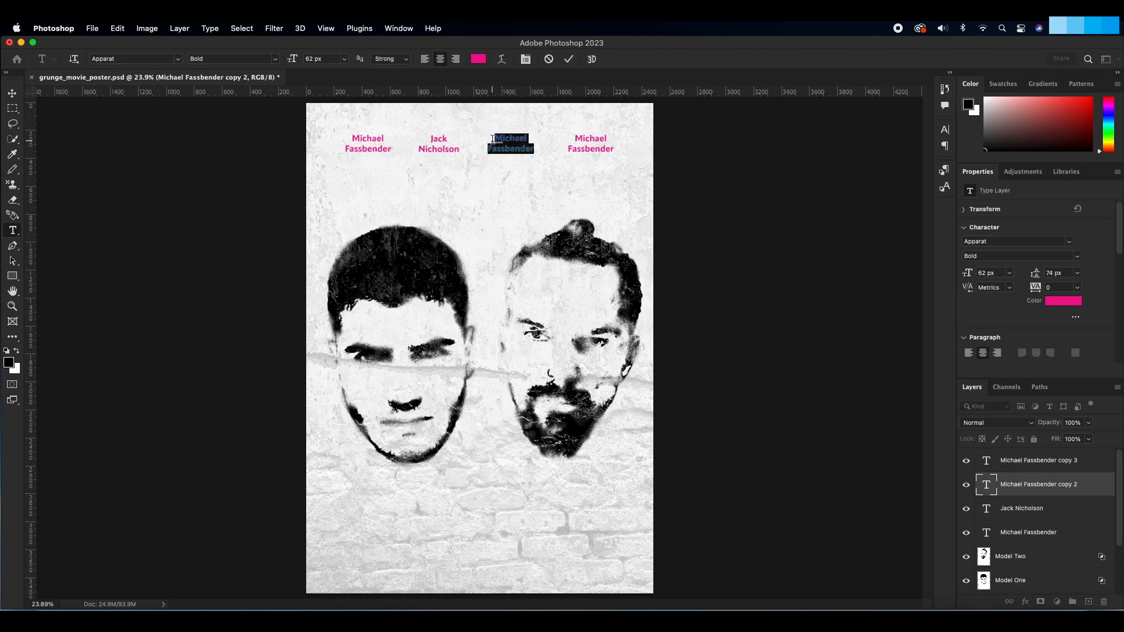
pyautogui.write('Brad Pitt')
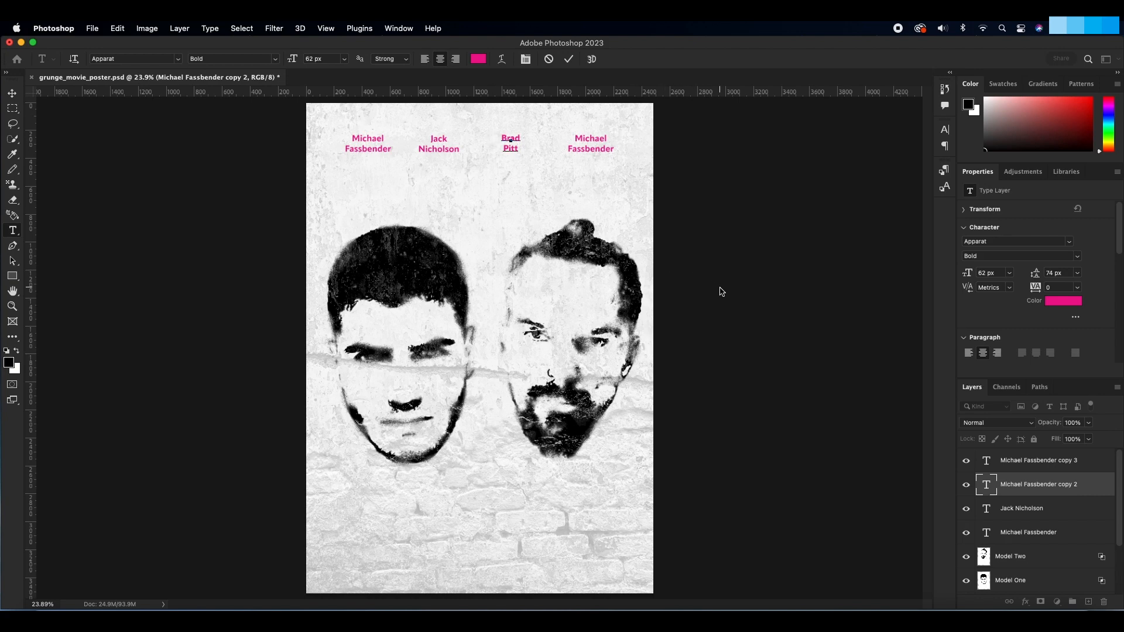
# Step: Change the fourth name in the row to Christoph Waltz on two lines
pyautogui.click(1025, 461)
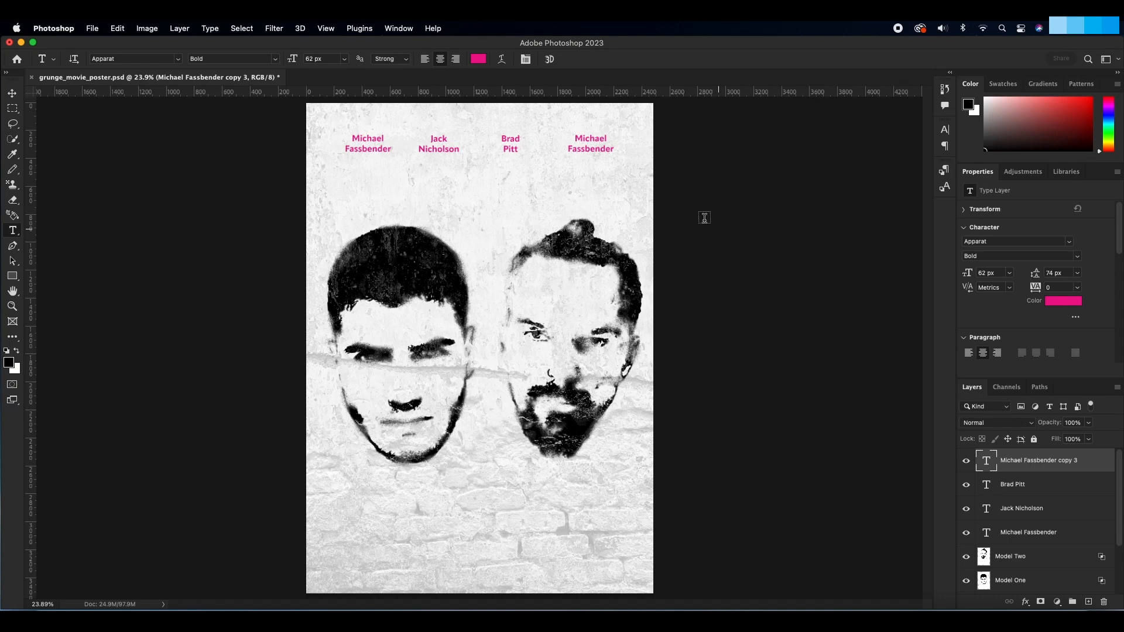
pyautogui.moveTo(612, 150); pyautogui.dragTo(573, 141)
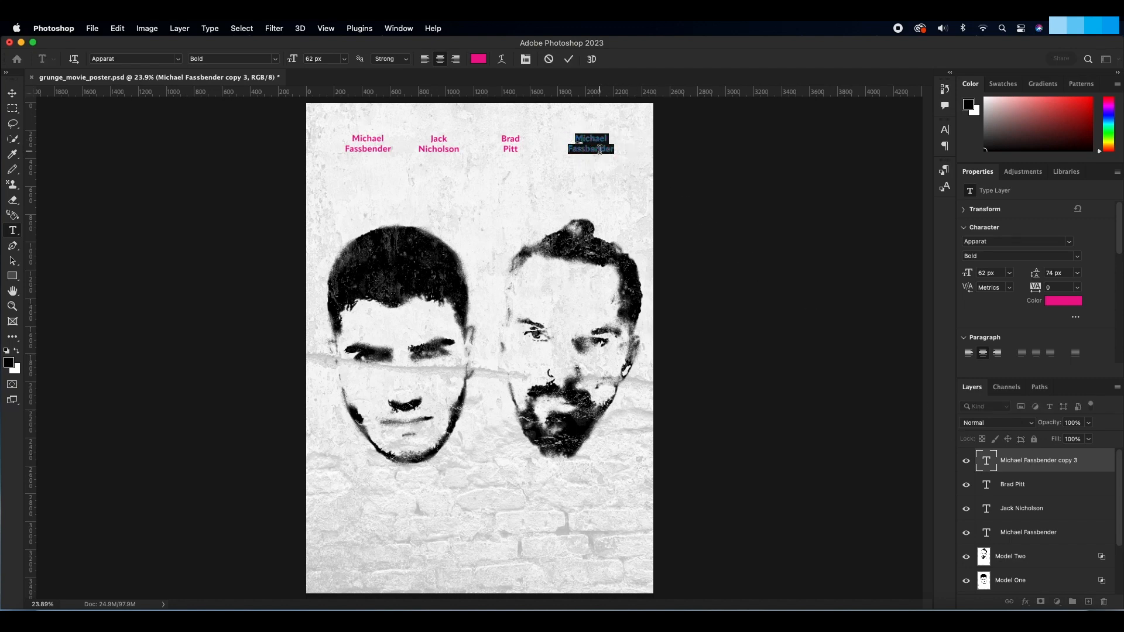
pyautogui.write('Christoph Waltz')
# Step: Even out the spacing of the Christoph Waltz text, centre the row of four names on the poster and save the document
pyautogui.click(11, 93)
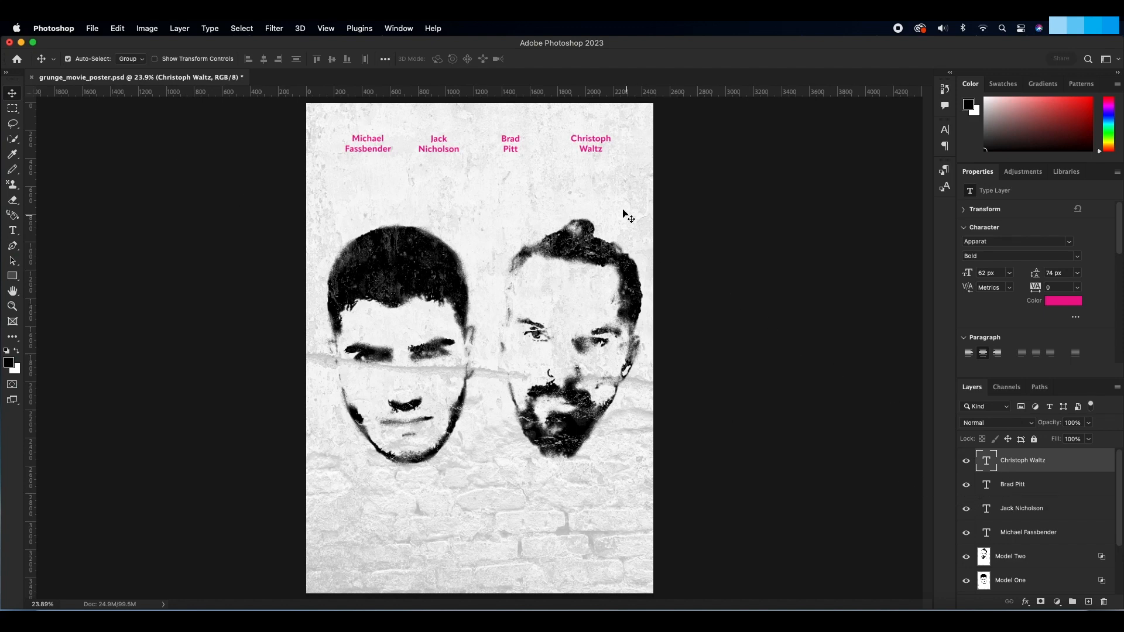
pyautogui.moveTo(594, 151); pyautogui.dragTo(585, 153)
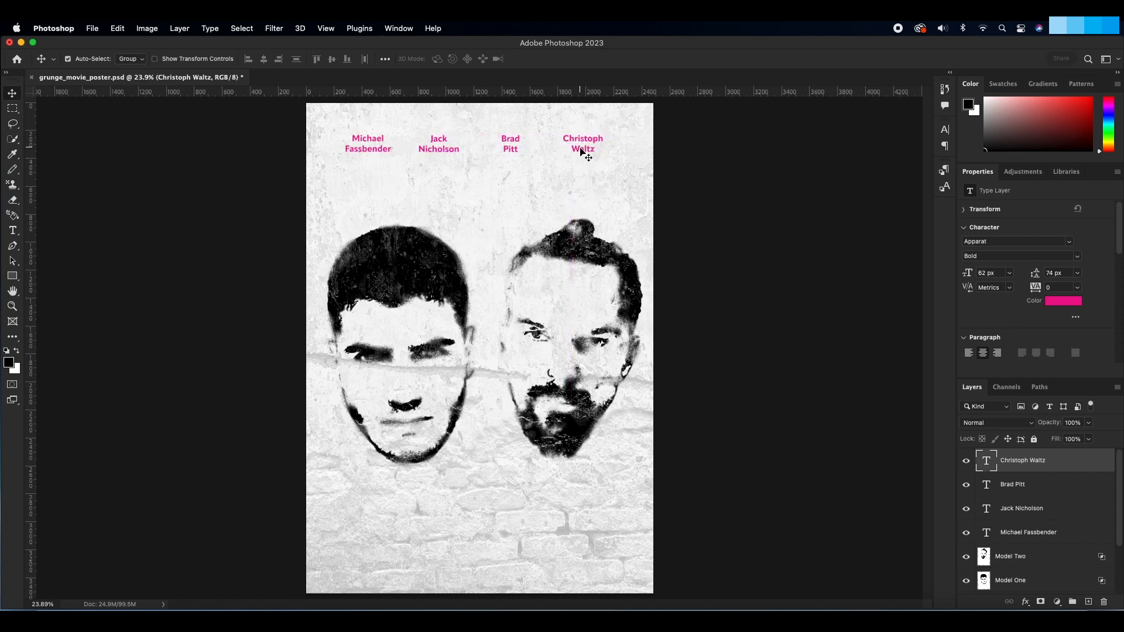
pyautogui.keyDown('shift'); pyautogui.click(1024, 534); pyautogui.keyUp('shift')
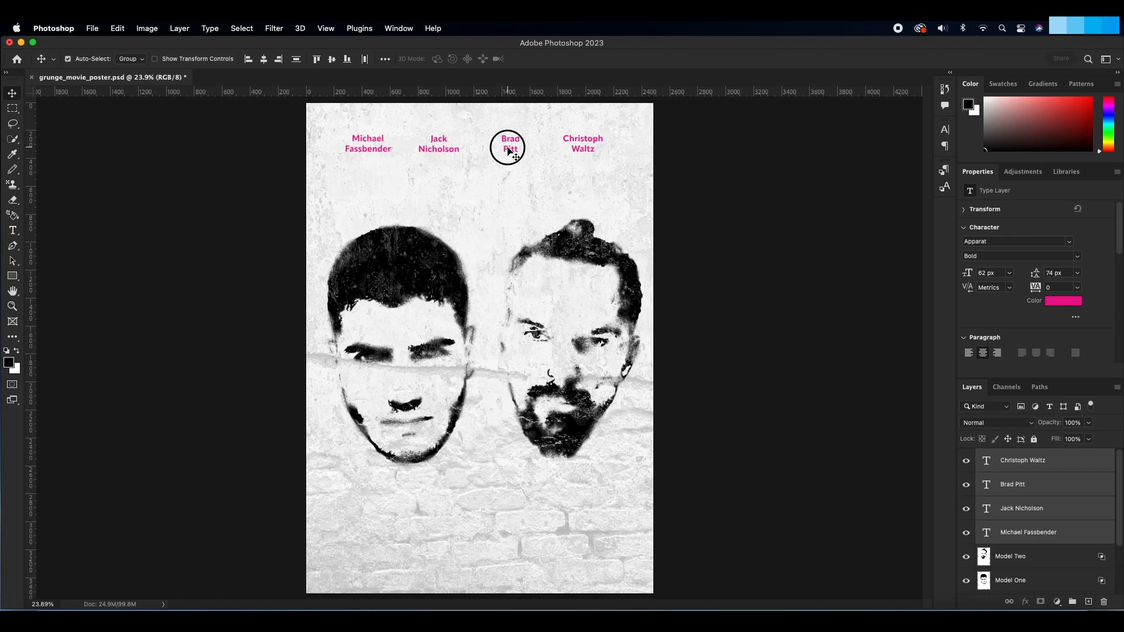
pyautogui.moveTo(510, 151); pyautogui.dragTo(512, 150)
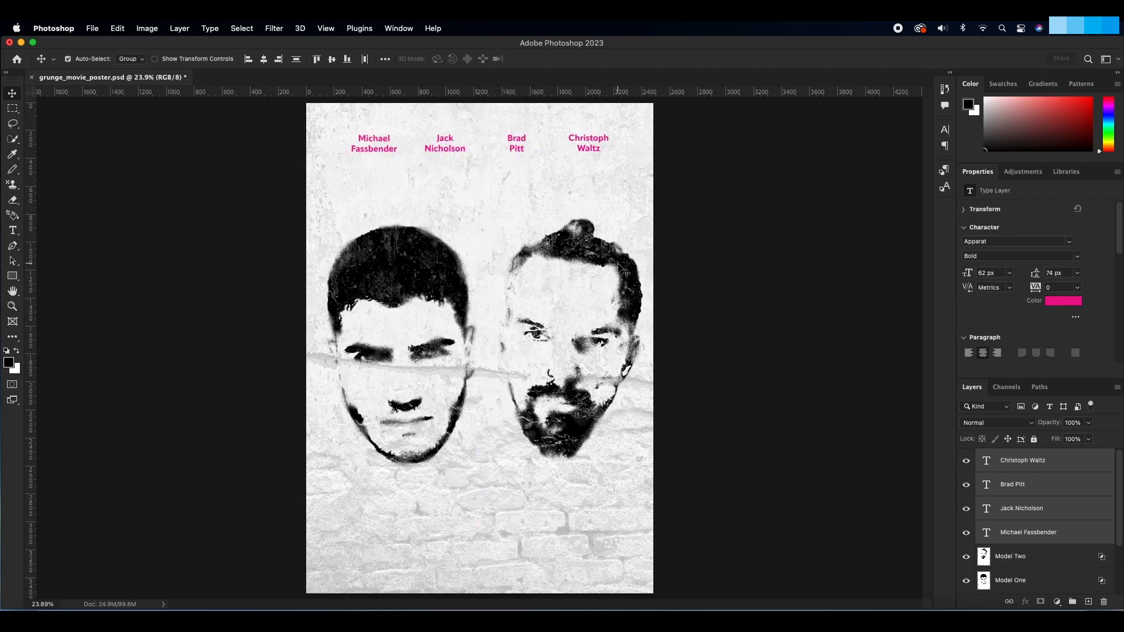
pyautogui.press('super+s')
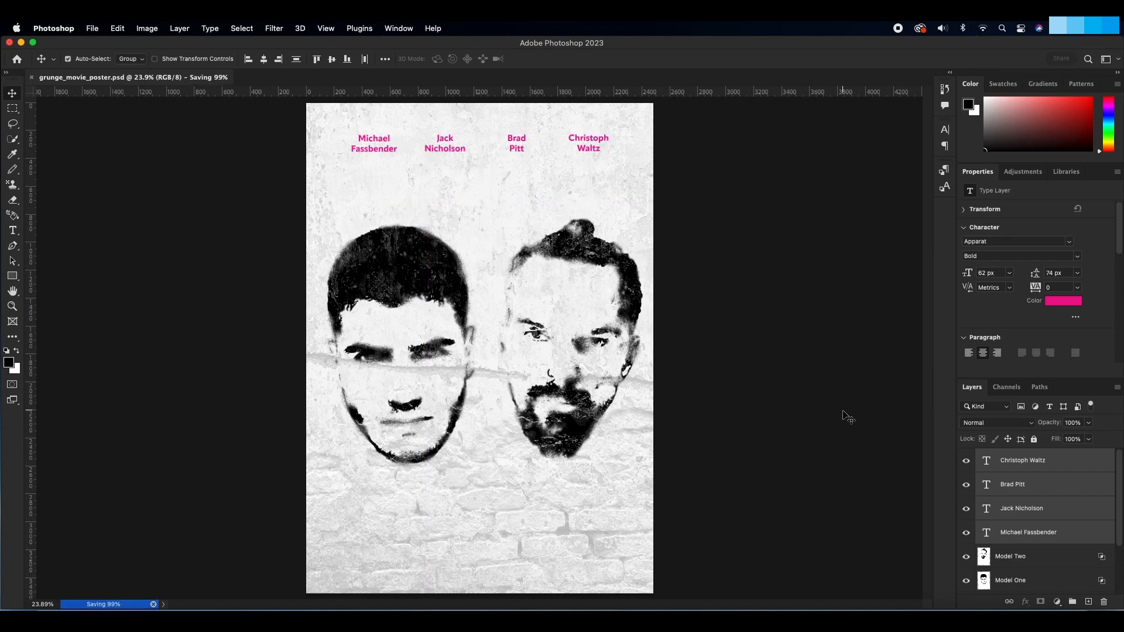
# Step: Add a new text layer above the Christoph Waltz layer reading FIGHT NIGHT on two lines, below the two heads
pyautogui.click(1012, 470)
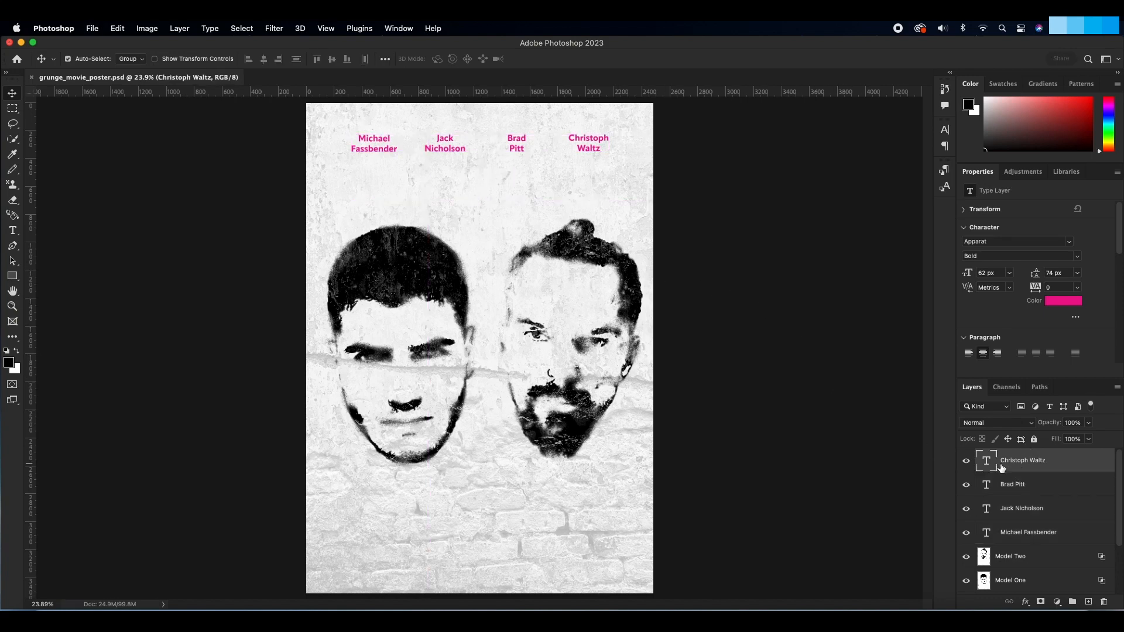
pyautogui.press('t')
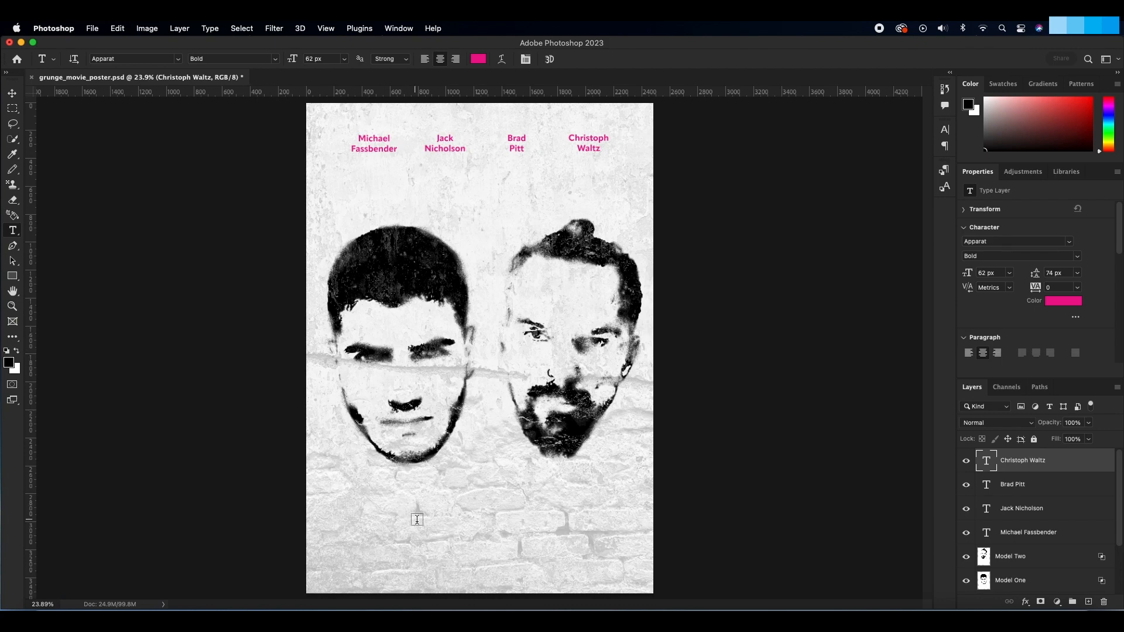
pyautogui.click(438, 505)
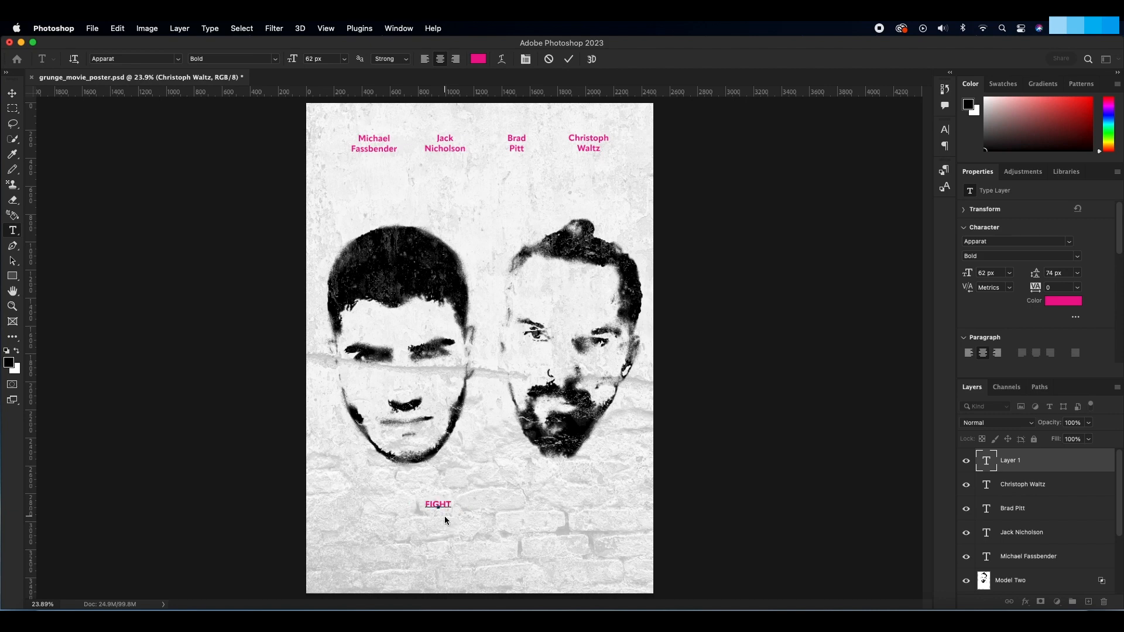
pyautogui.write('GHT')
# Step: Set the FIGHT NIGHT text to 350 px with 290 px leading and position it roughly centred below the two heads
pyautogui.moveTo(453, 514); pyautogui.dragTo(424, 510)
pyautogui.moveTo(965, 273); pyautogui.dragTo(1083, 273)
pyautogui.moveTo(973, 273); pyautogui.dragTo(1112, 271)
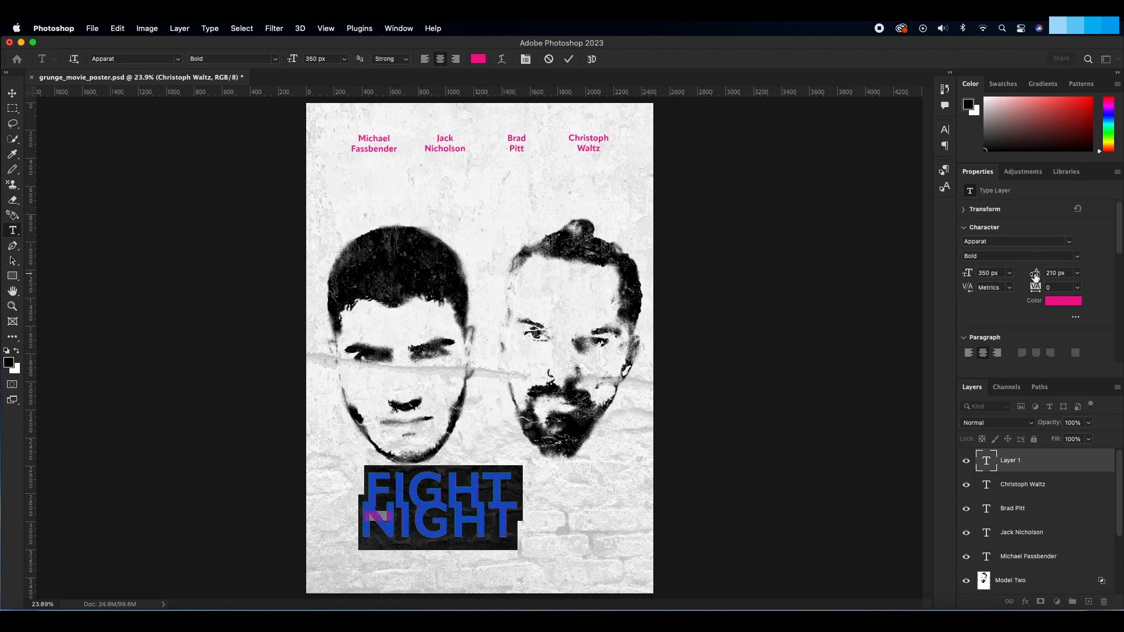
pyautogui.moveTo(1035, 277); pyautogui.dragTo(1081, 269)
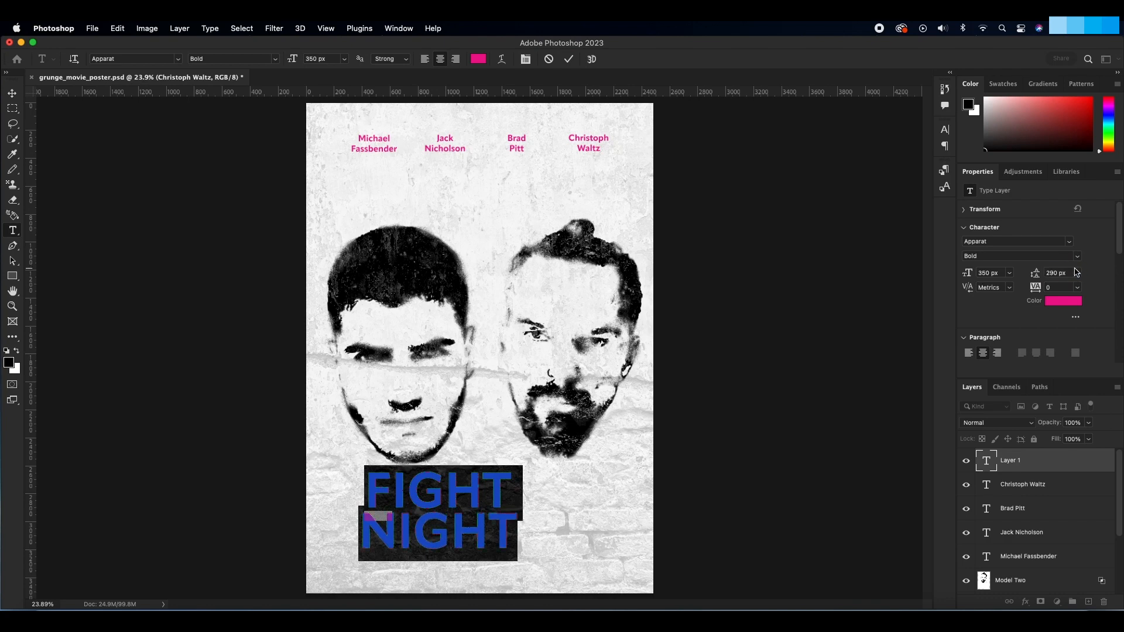
pyautogui.click(12, 94)
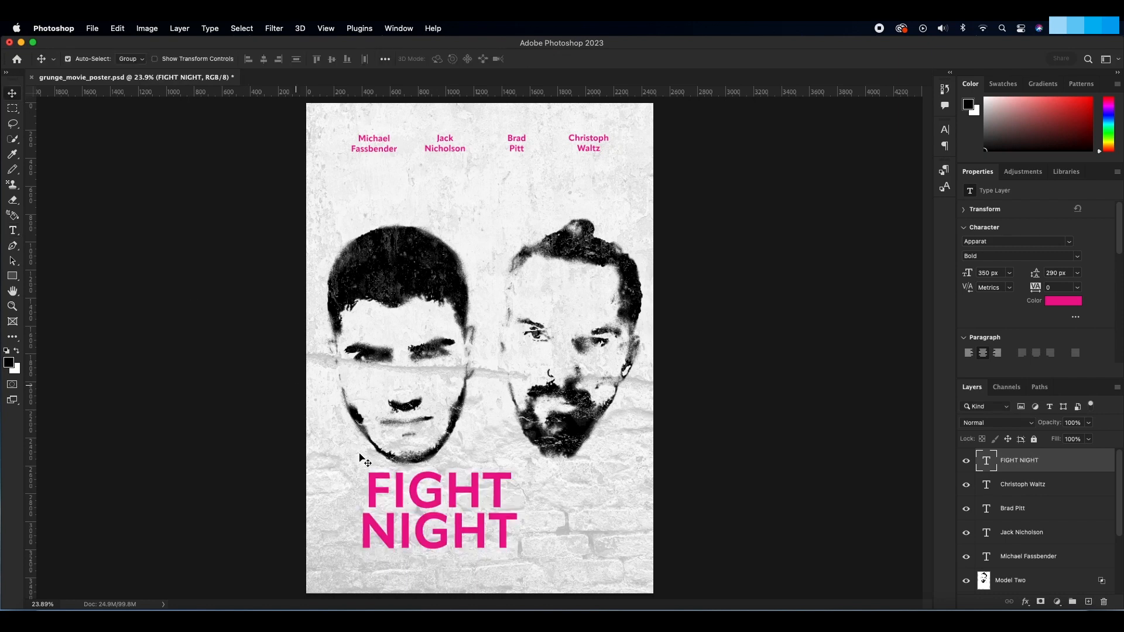
pyautogui.moveTo(426, 516); pyautogui.dragTo(473, 510)
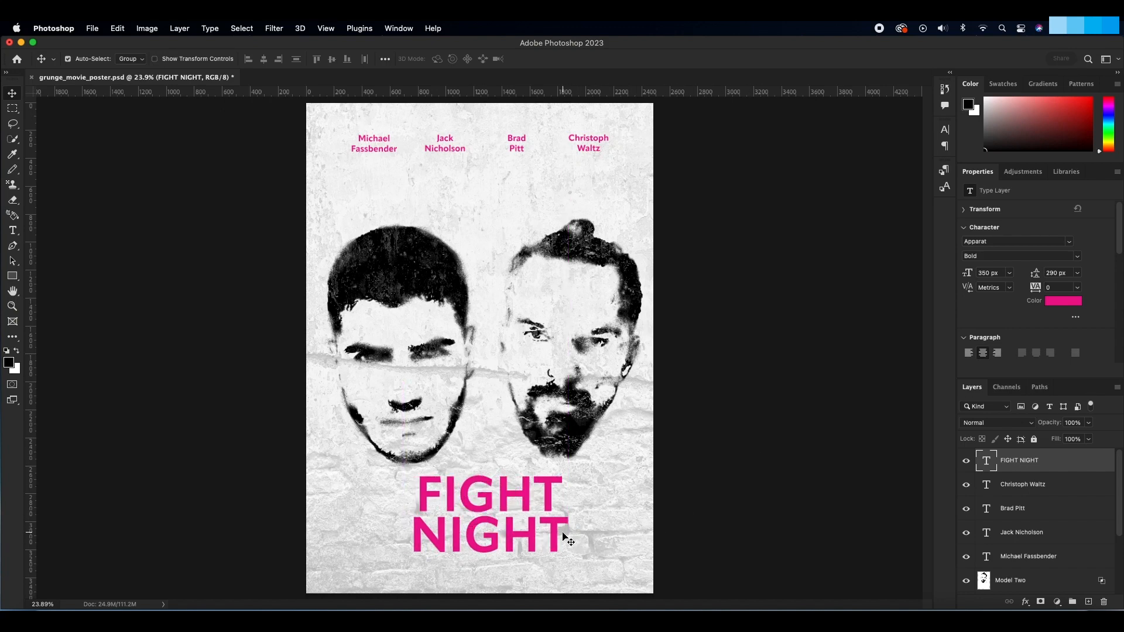
pyautogui.moveTo(507, 514); pyautogui.dragTo(389, 469)
# Step: Change the FIGHT NIGHT title to Extrabold with 296 px leading and save the document
pyautogui.click(12, 230)
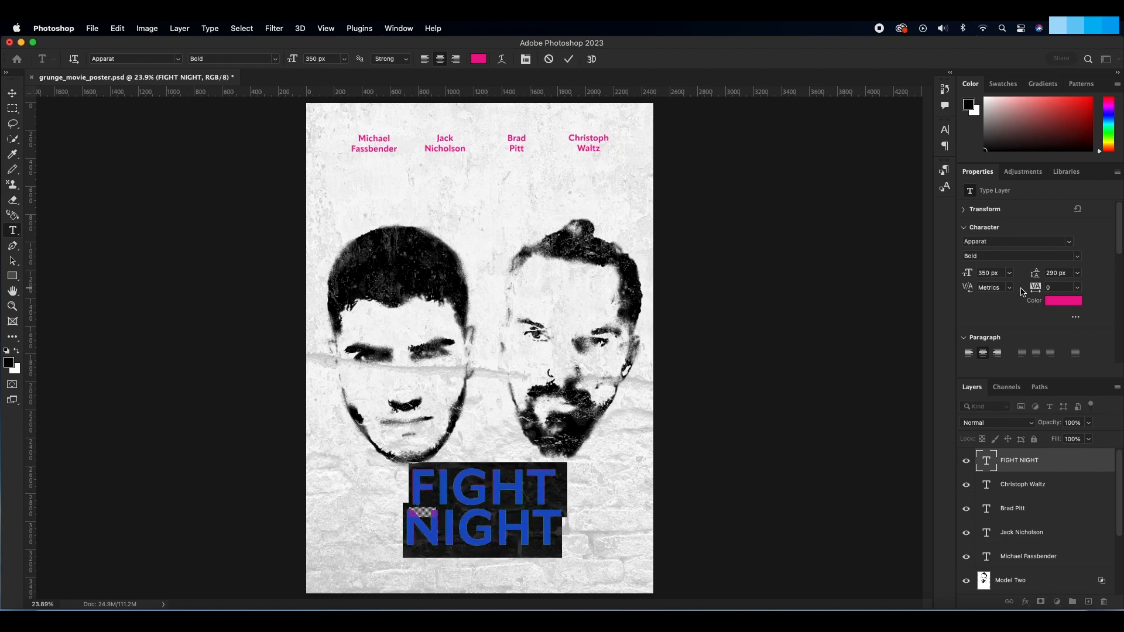
pyautogui.click(1075, 258)
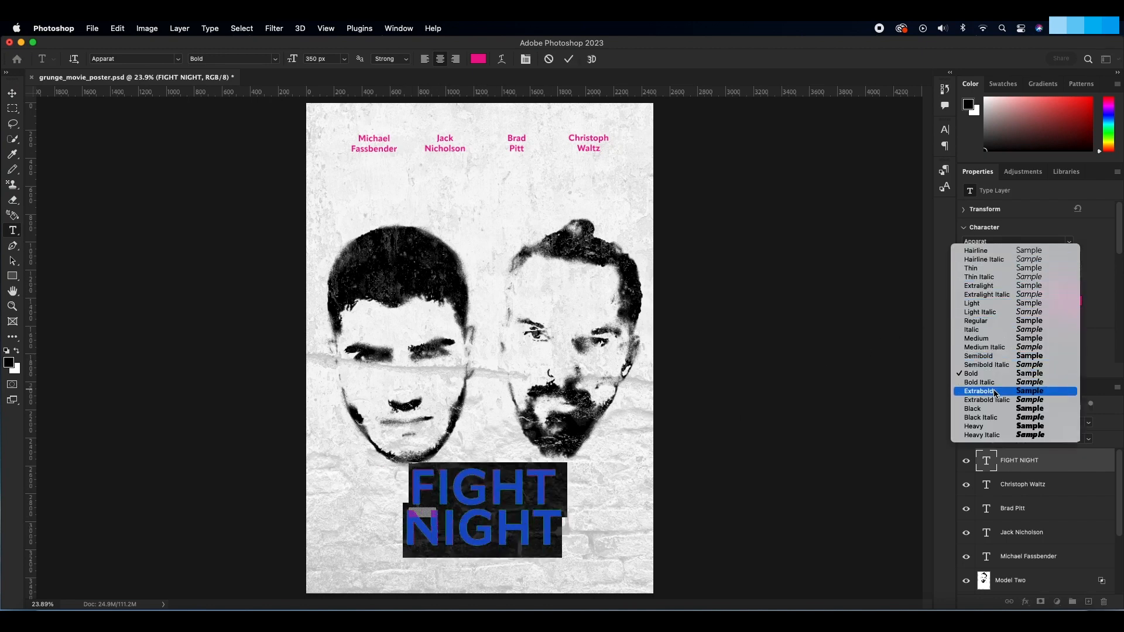
pyautogui.click(995, 392)
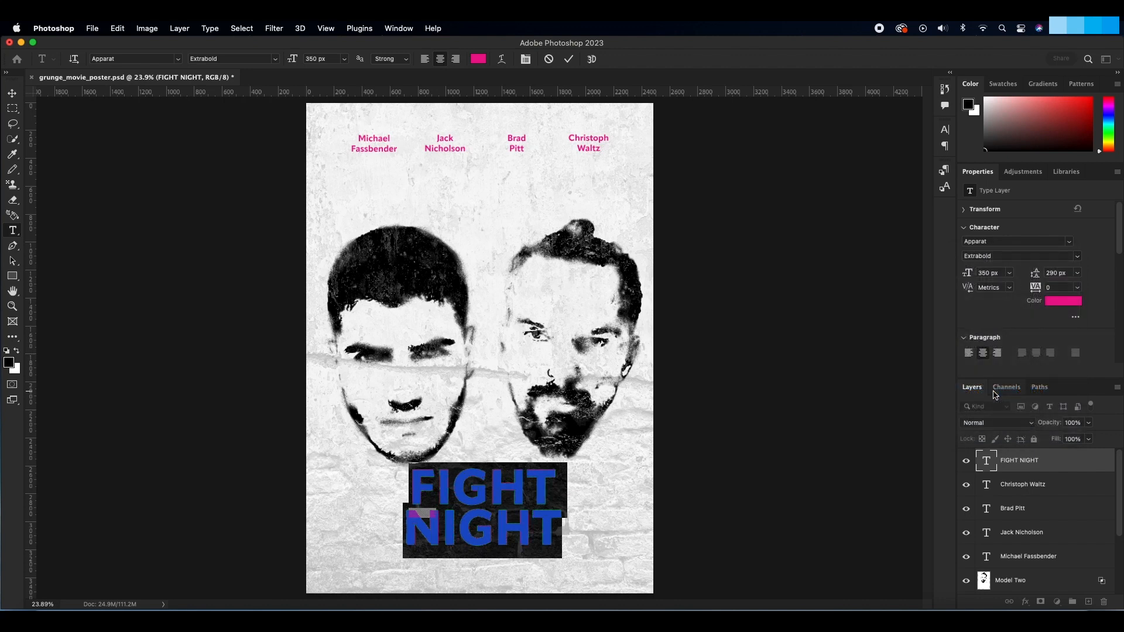
pyautogui.click(1036, 273)
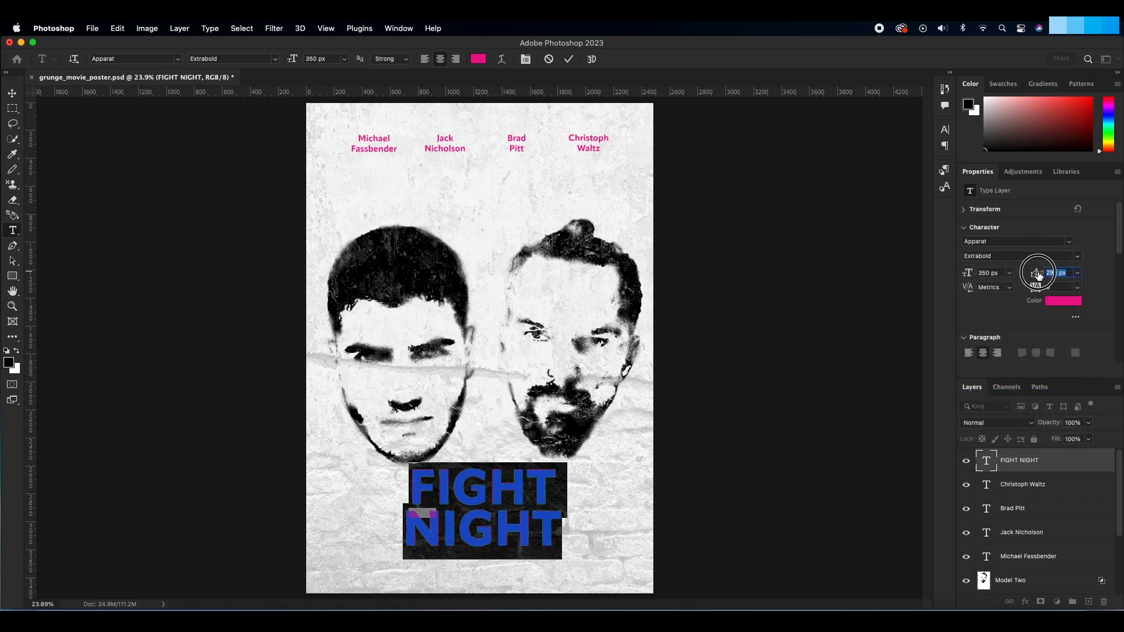
pyautogui.moveTo(1037, 273); pyautogui.dragTo(1039, 274)
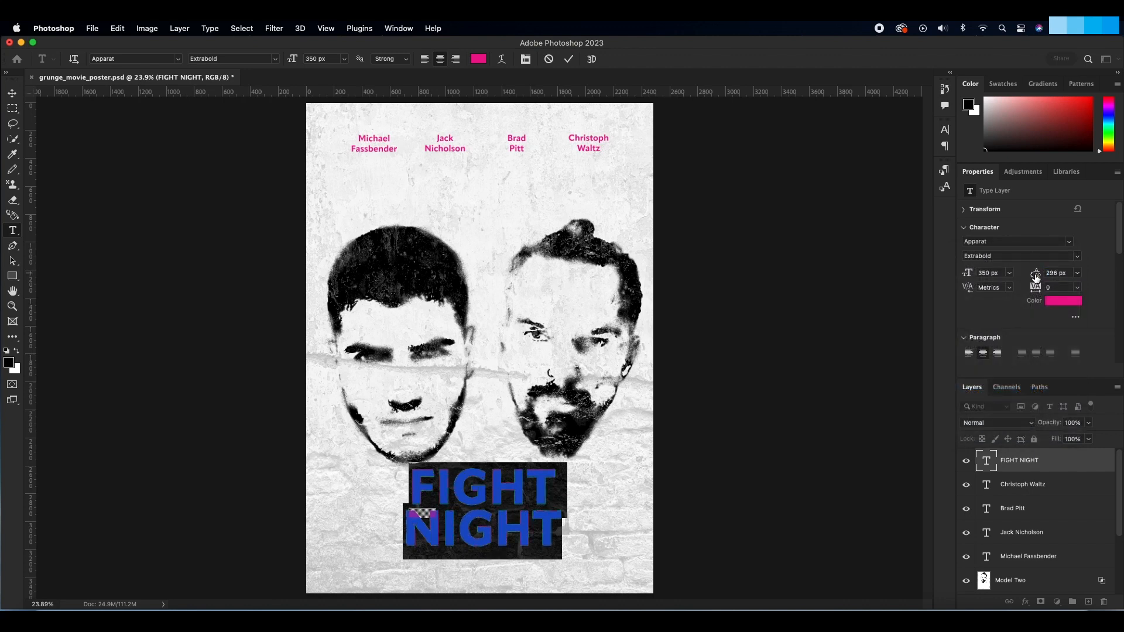
pyautogui.click(12, 93)
pyautogui.press('super+s')
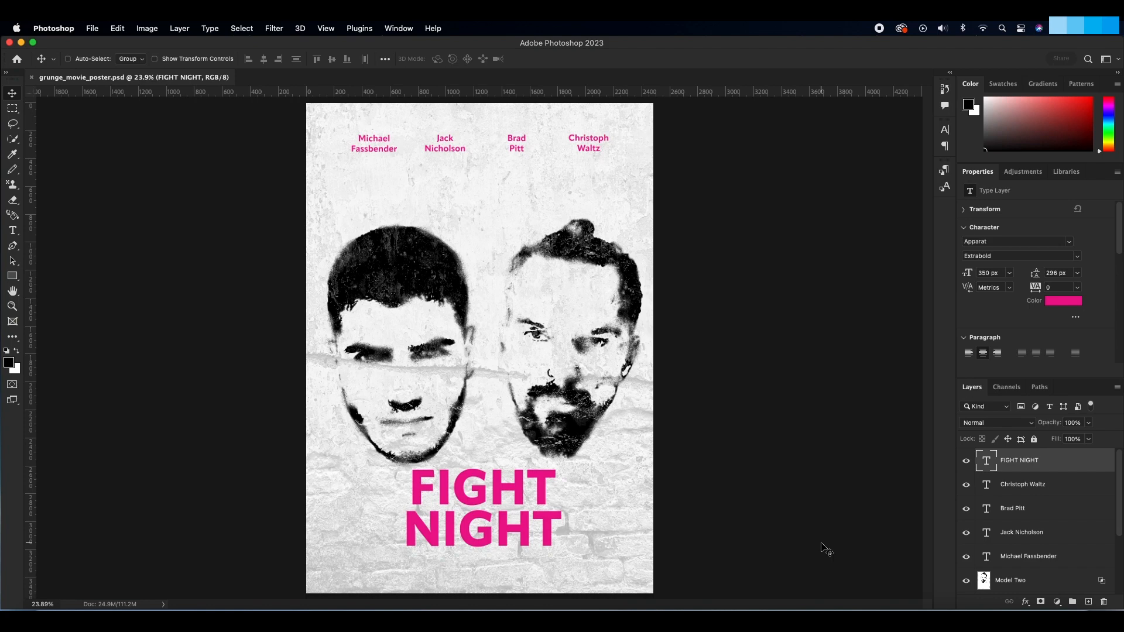
# Step: Skew the FIGHT NIGHT title vertically by about -14.3 degrees and raise it so it overlaps the bottoms of the heads
pyautogui.press('super+t')
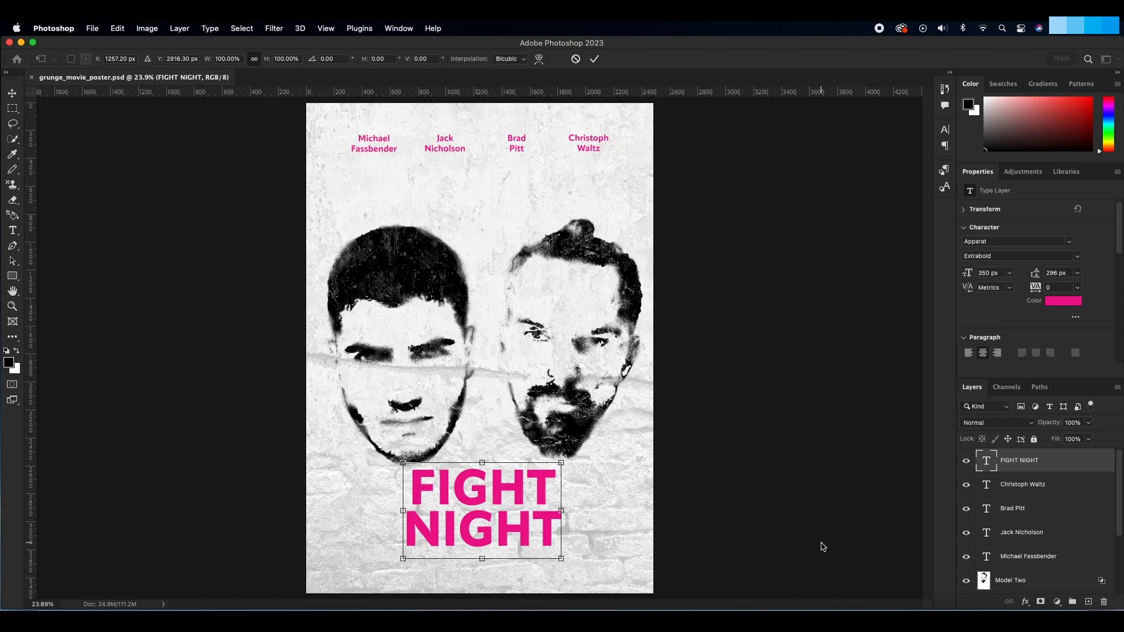
pyautogui.moveTo(572, 518); pyautogui.dragTo(521, 462)
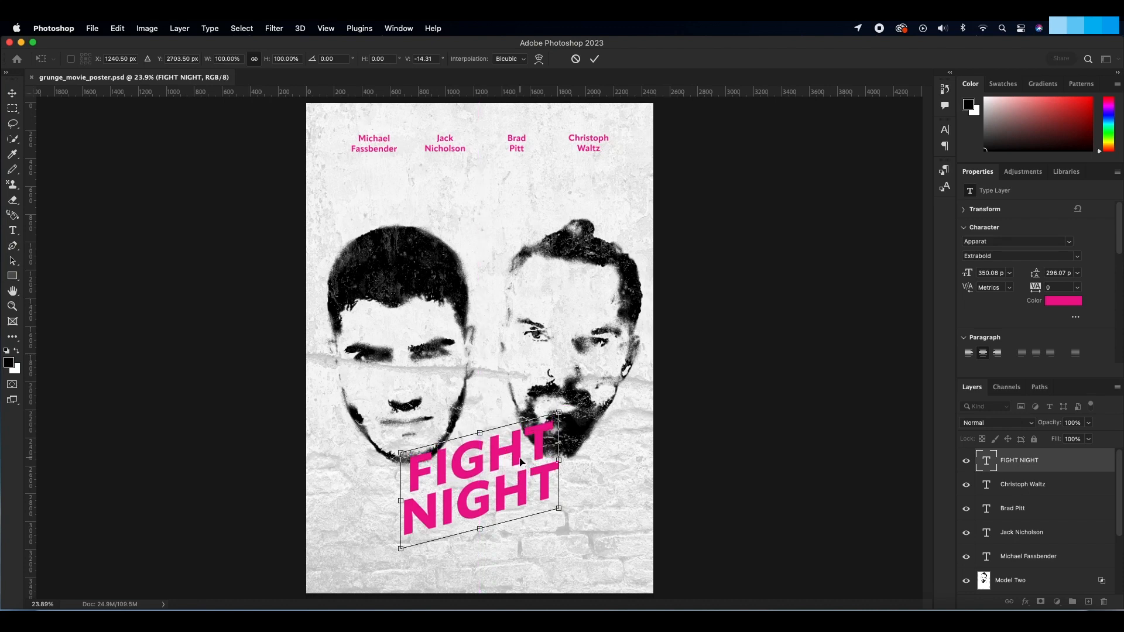
# Step: Enlarge the Model One head to about 120.5% and adjust its horizontal position so the hair meets the poster's left edge
pyautogui.scroll(-2, 1013, 527)
pyautogui.click(1013, 562)
pyautogui.press('super+t')
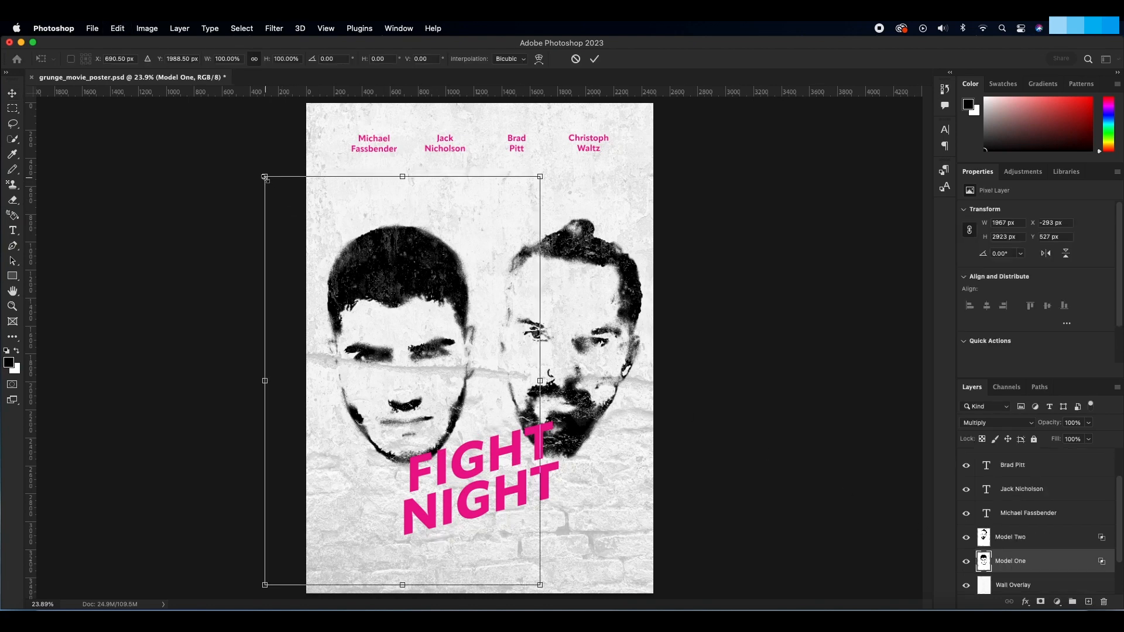
pyautogui.moveTo(265, 176); pyautogui.dragTo(168, 117)
pyautogui.moveTo(338, 212); pyautogui.dragTo(350, 236)
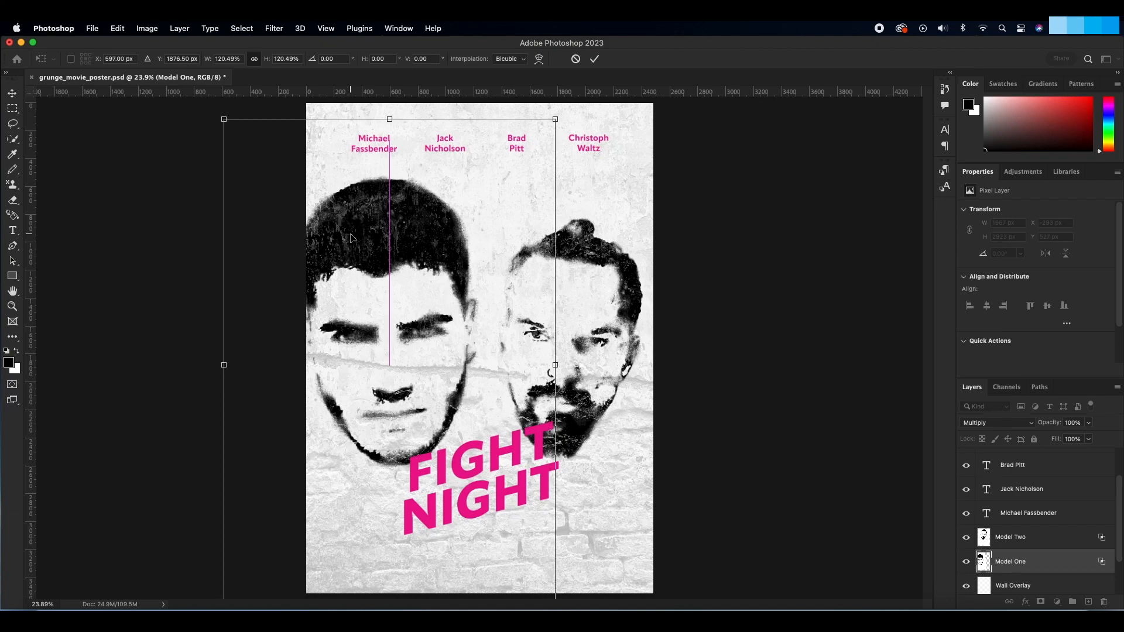
pyautogui.press('Return')
pyautogui.press('Right')
pyautogui.press('Right')
pyautogui.press('Right')
pyautogui.press('Right')
pyautogui.press('Right')
pyautogui.press('Right')
pyautogui.press('Right')
pyautogui.press('Right')
pyautogui.press('Right')
pyautogui.press('Right')
pyautogui.press('Right')
pyautogui.press('Right')
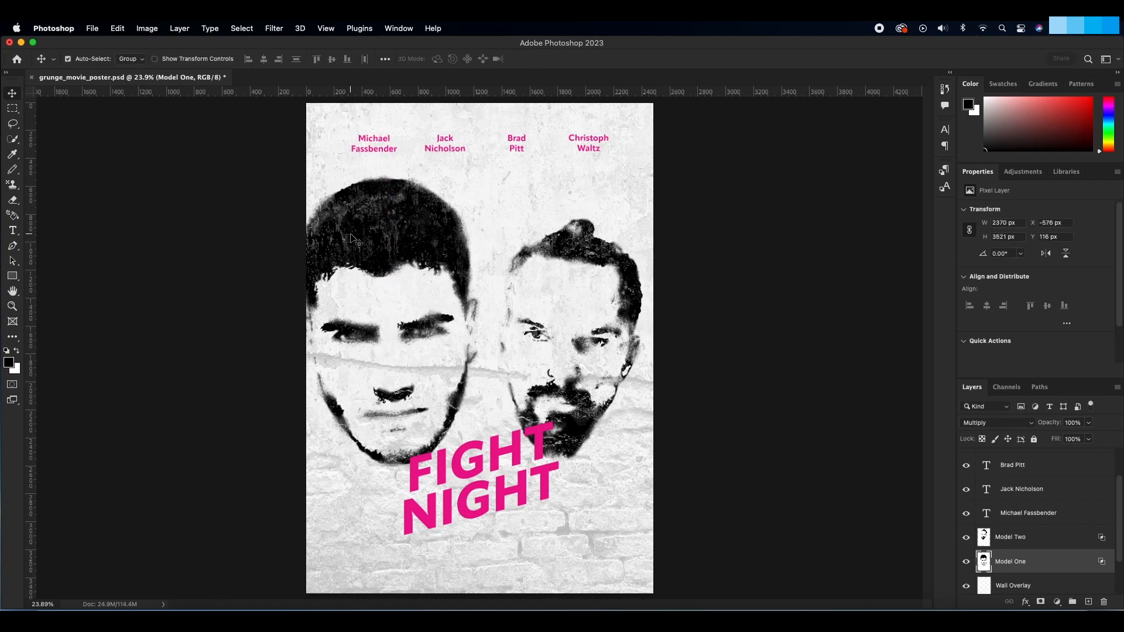
pyautogui.press('Left')
pyautogui.press('Left')
pyautogui.press('Left')
pyautogui.press('Left')
pyautogui.press('Left')
pyautogui.press('Left')
pyautogui.press('Left')
pyautogui.press('Left')
pyautogui.press('Left')
pyautogui.press('Left')
pyautogui.press('Left')
pyautogui.press('Left')
pyautogui.press('Left')
pyautogui.press('Left')
pyautogui.press('Left')
pyautogui.press('Left')
pyautogui.press('Left')
pyautogui.press('Left')
pyautogui.press('Left')
pyautogui.press('Left')
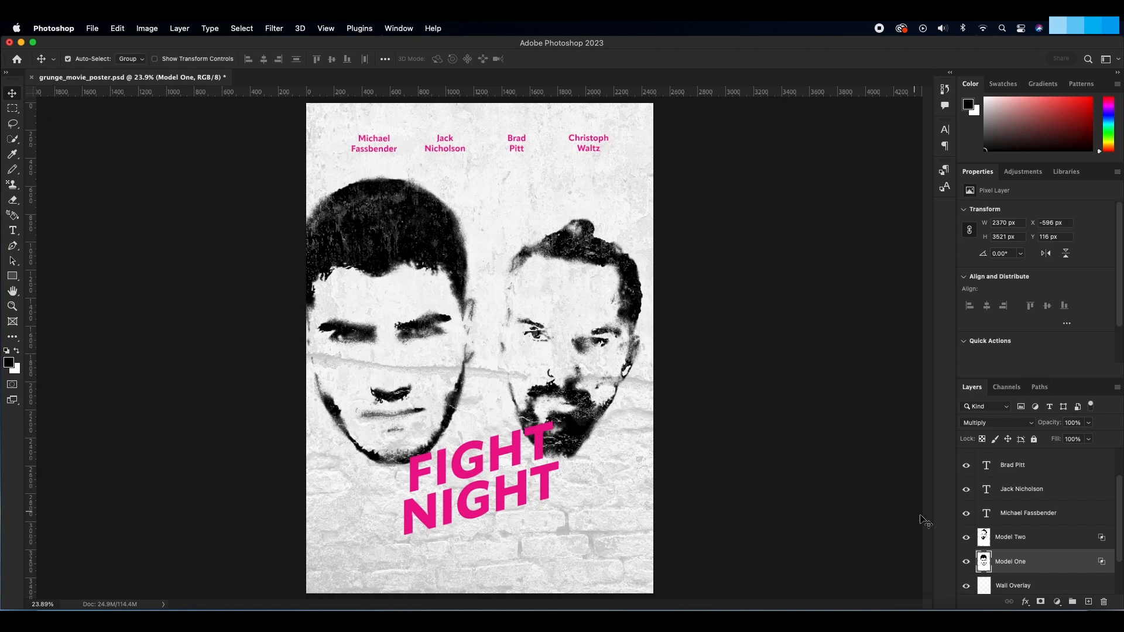
# Step: Enlarge the Model Two head to about 119% and position it against the poster's right edge
pyautogui.click(982, 537)
pyautogui.press('super+t')
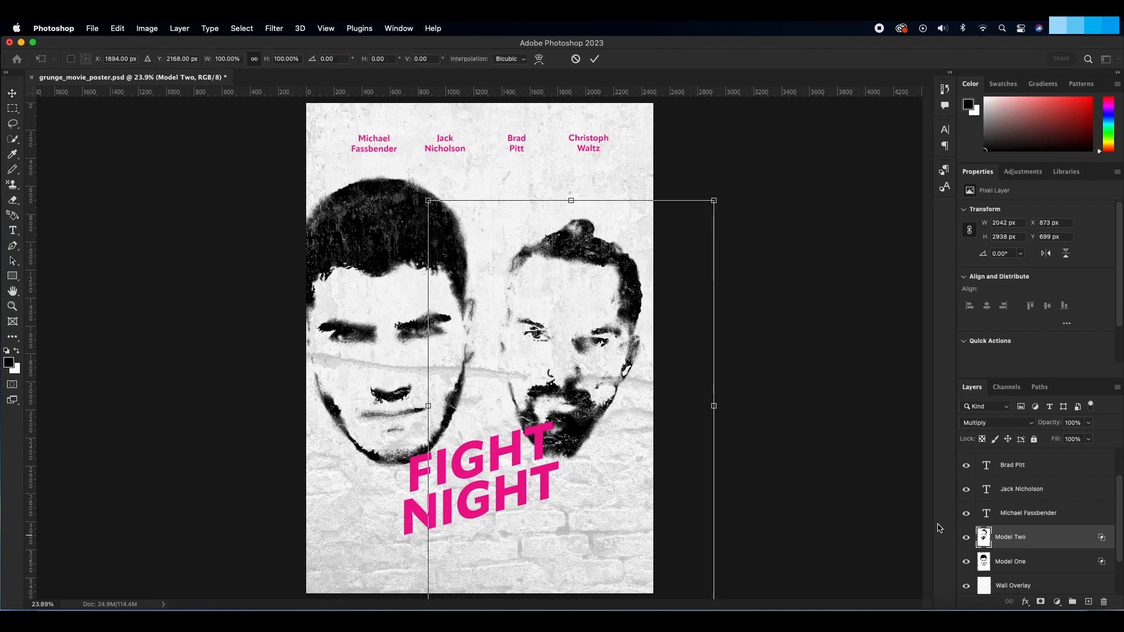
pyautogui.moveTo(713, 201); pyautogui.dragTo(817, 153)
pyautogui.moveTo(639, 181); pyautogui.dragTo(619, 213)
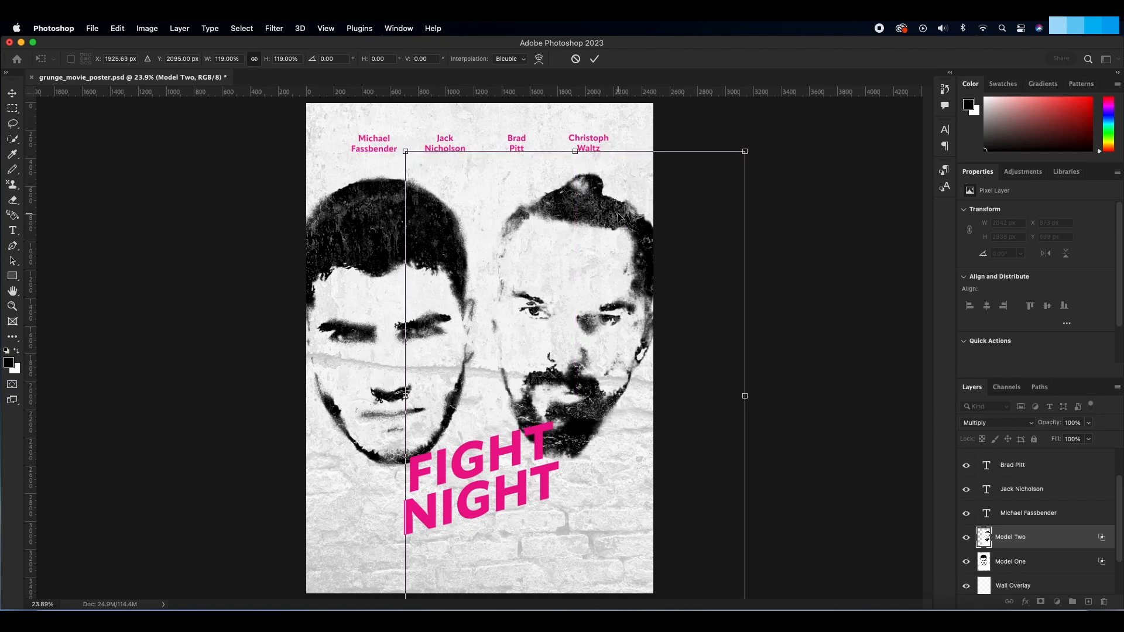
pyautogui.press('Right')
pyautogui.press('Return')
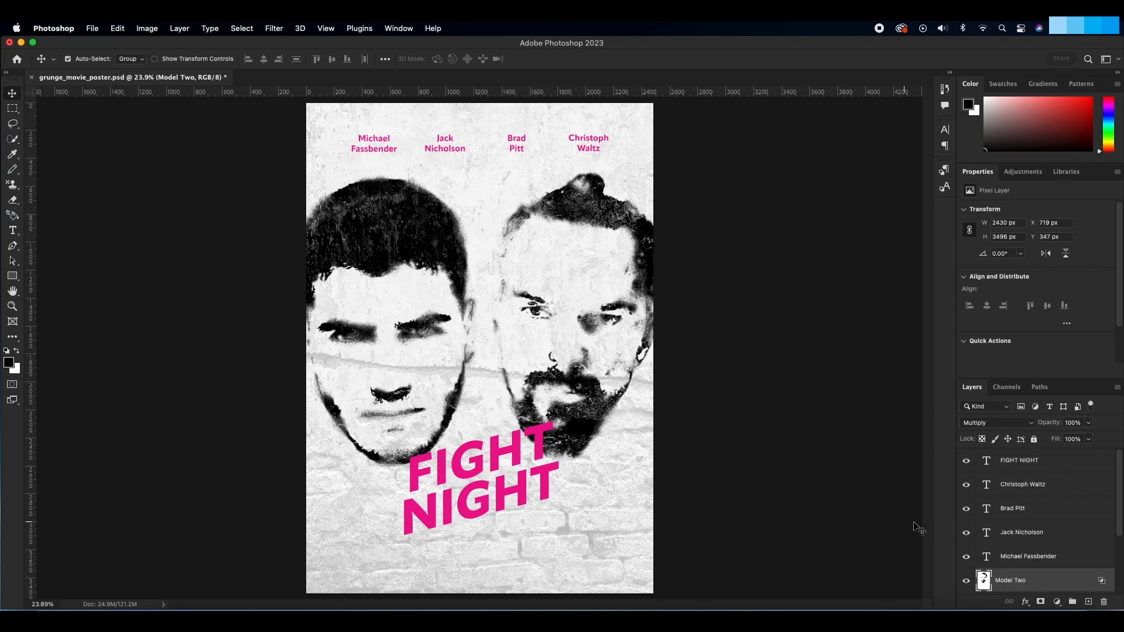
# Step: Select the Model One and Model Two layers together and move both heads down by about 109 px
pyautogui.scroll(-3, 1020, 543)
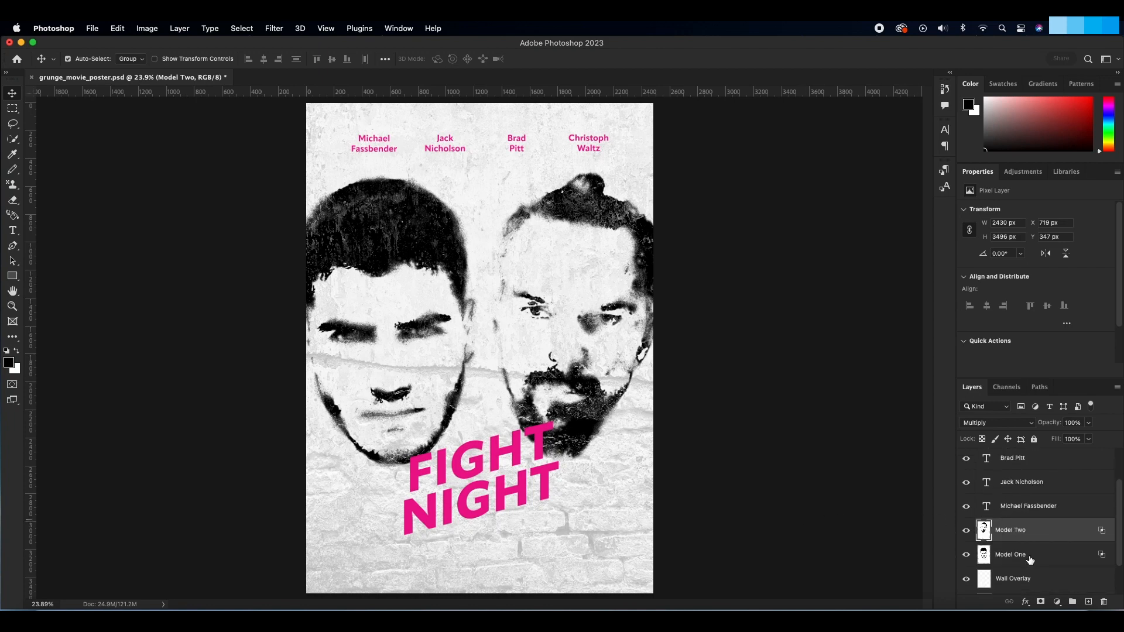
pyautogui.keyDown('shift'); pyautogui.click(1032, 558); pyautogui.keyUp('shift')
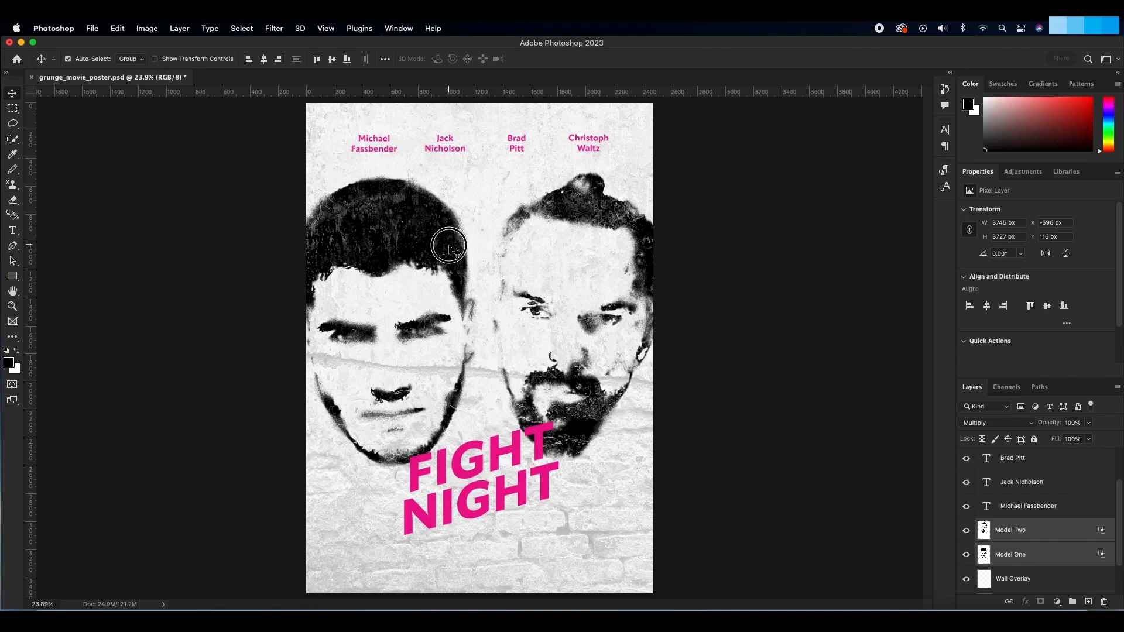
pyautogui.moveTo(449, 249); pyautogui.dragTo(450, 260)
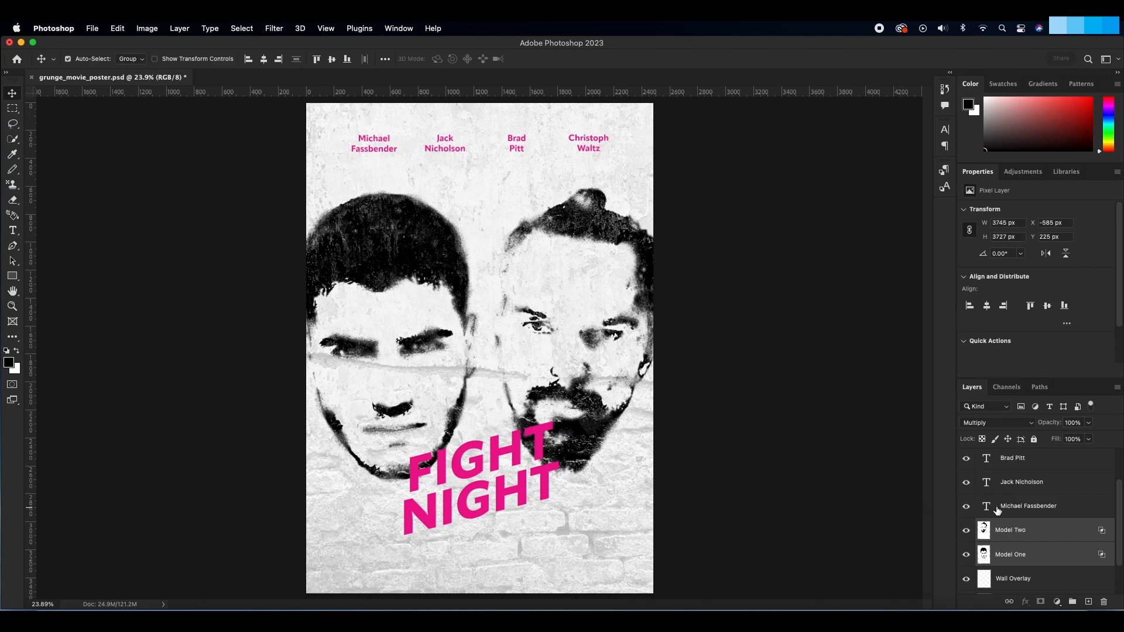
# Step: Move the FIGHT NIGHT title down slightly over the chins of the two heads
pyautogui.scroll(2, 1005, 512)
pyautogui.click(1007, 467)
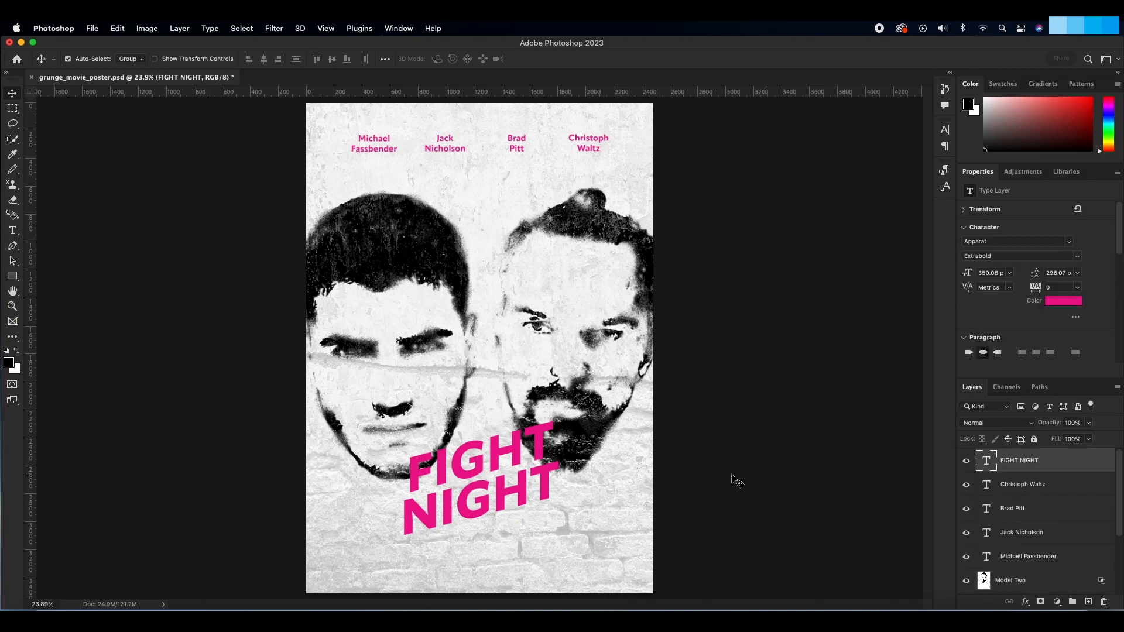
pyautogui.moveTo(513, 496); pyautogui.dragTo(515, 506)
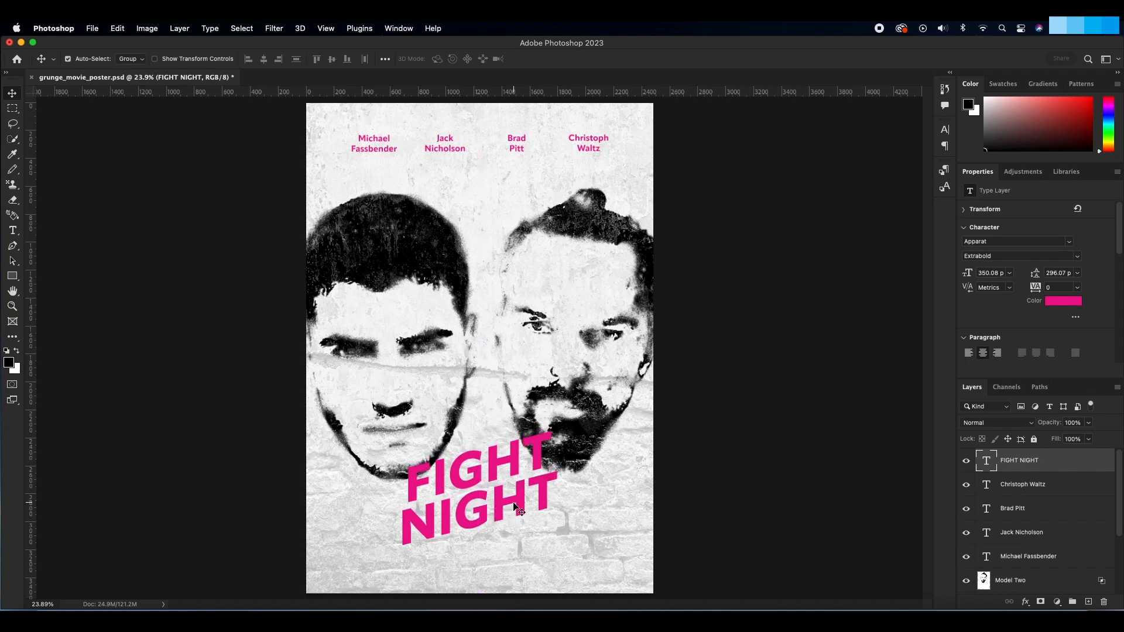
# Step: Change the FIGHT NIGHT title's font style to Heavy and its size to 430 px
pyautogui.click(1077, 257)
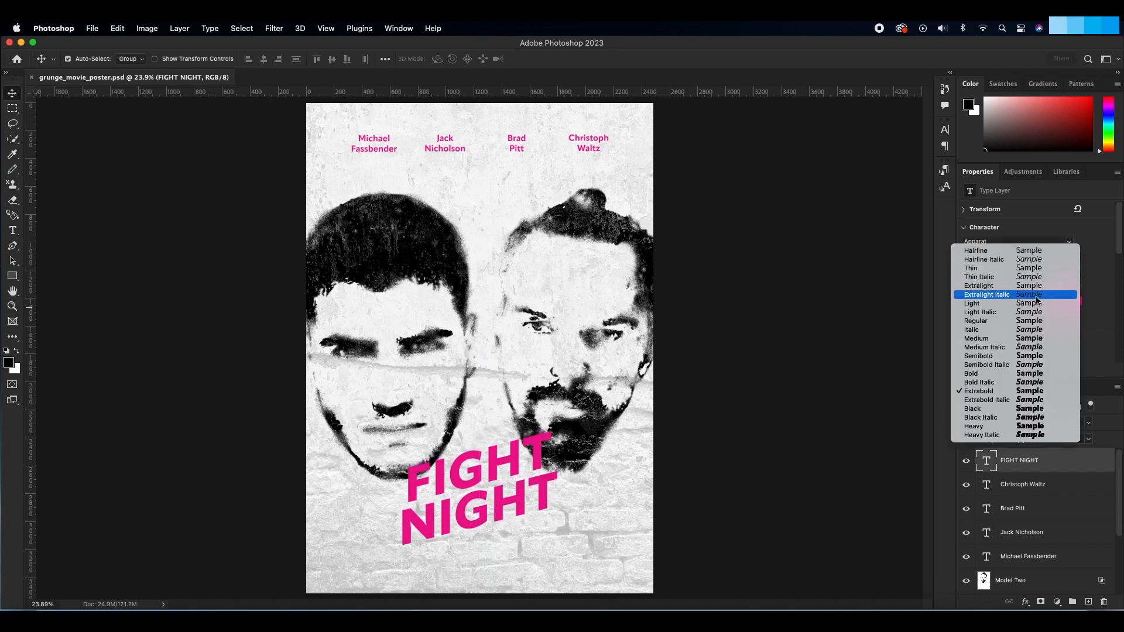
pyautogui.click(991, 426)
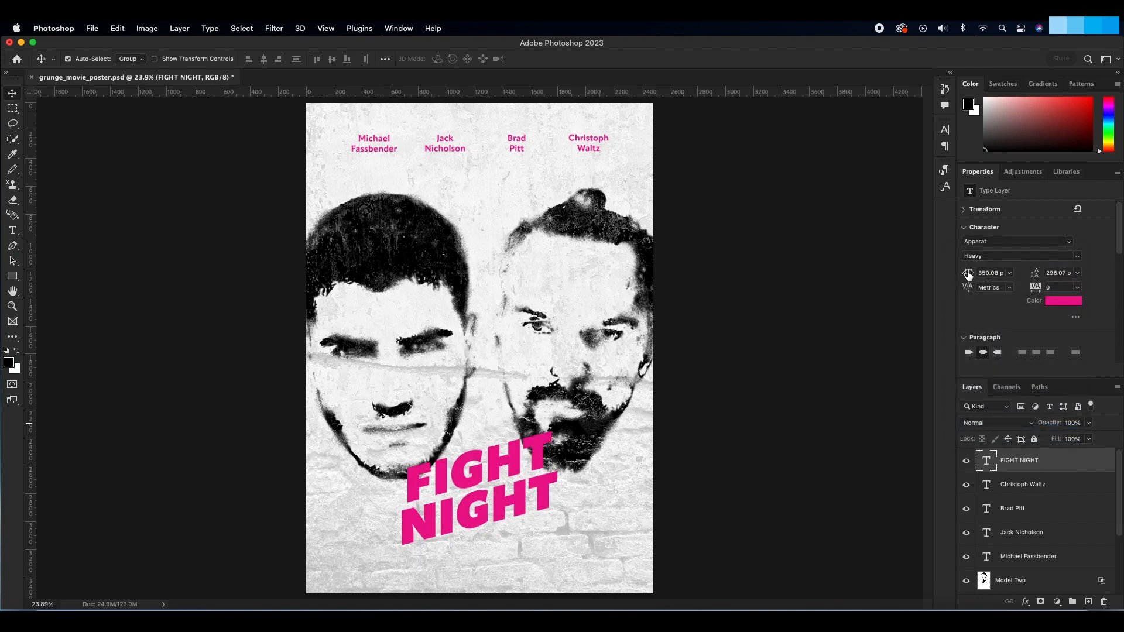
pyautogui.moveTo(967, 272); pyautogui.dragTo(1011, 273)
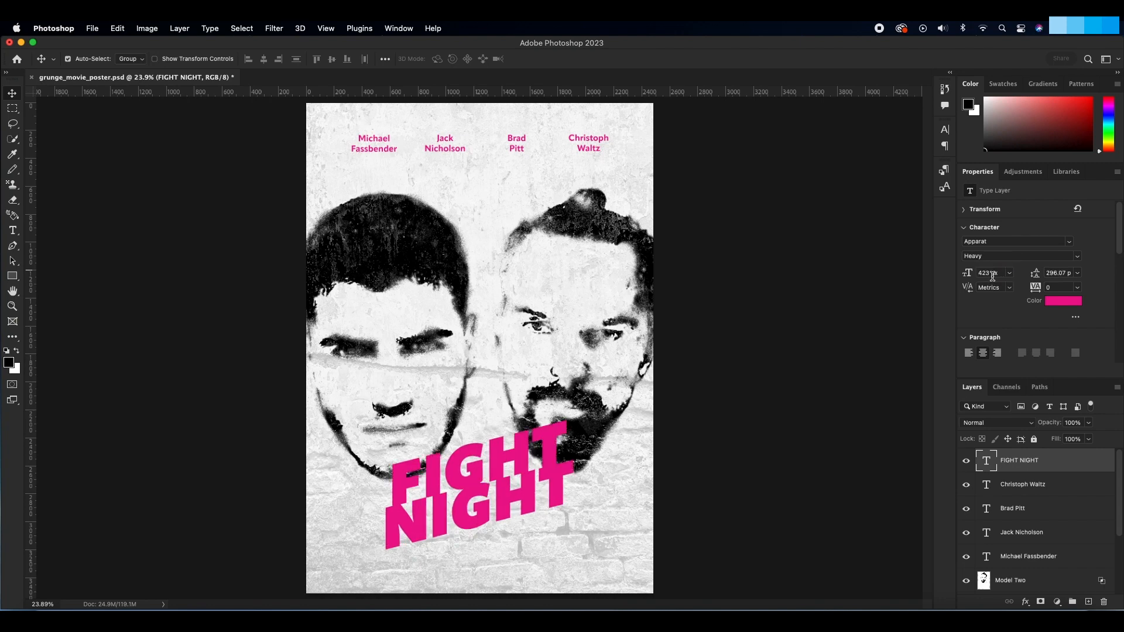
pyautogui.doubleClick(989, 272)
pyautogui.write('4')
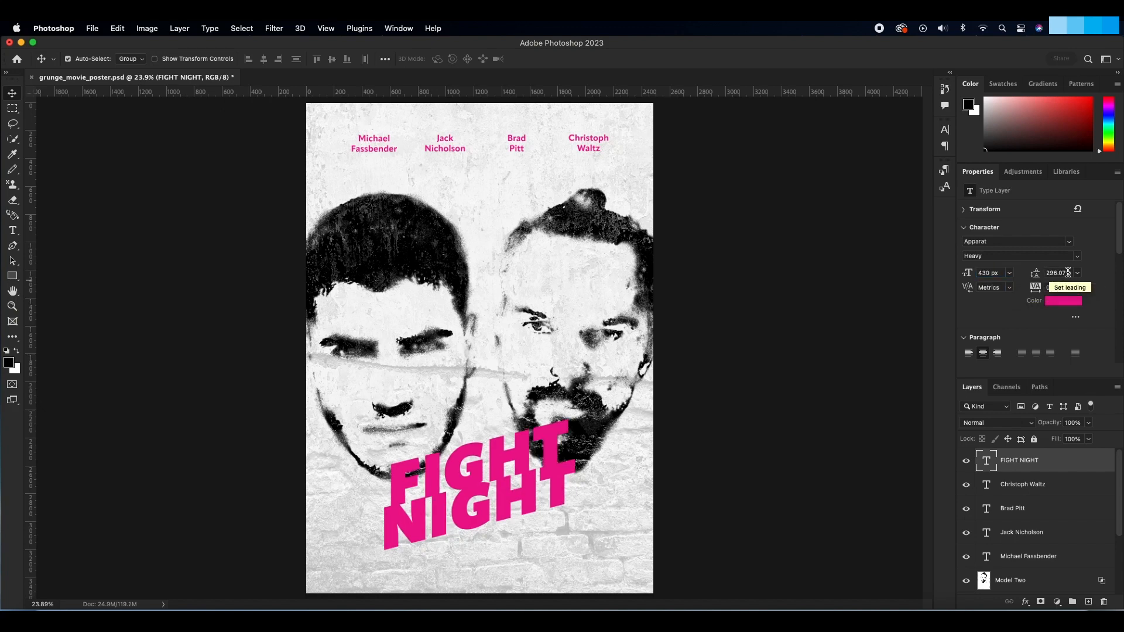
# Step: Set the FIGHT NIGHT title's leading to 355 px, nudge it slightly upward and save the document
pyautogui.click(1036, 274)
pyautogui.write('3')
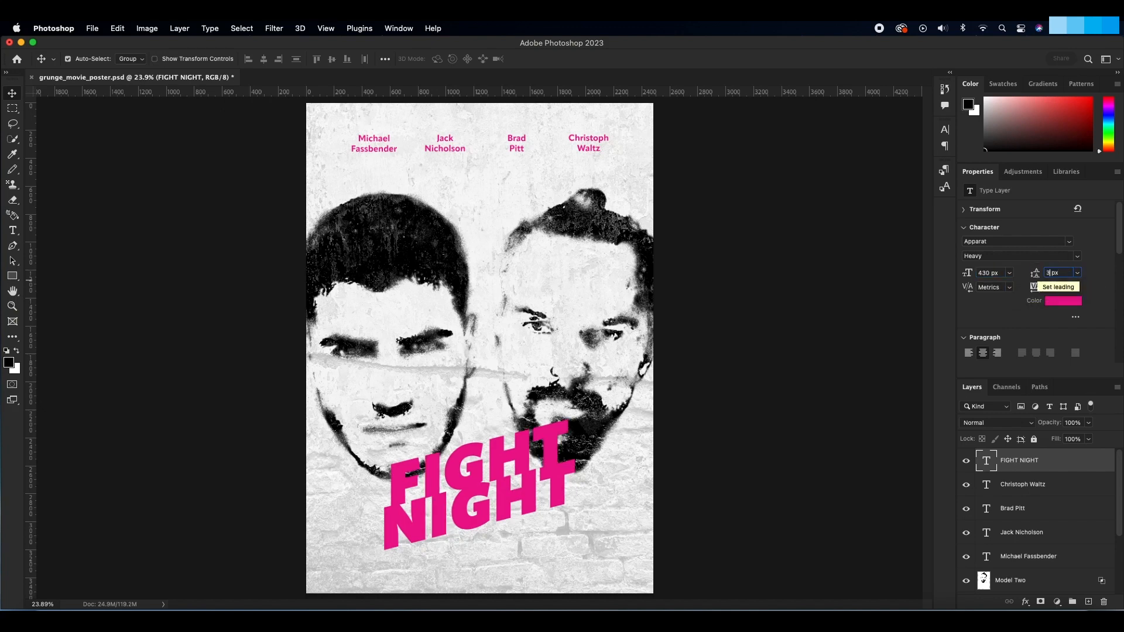
pyautogui.write('20')
pyautogui.press('Return')
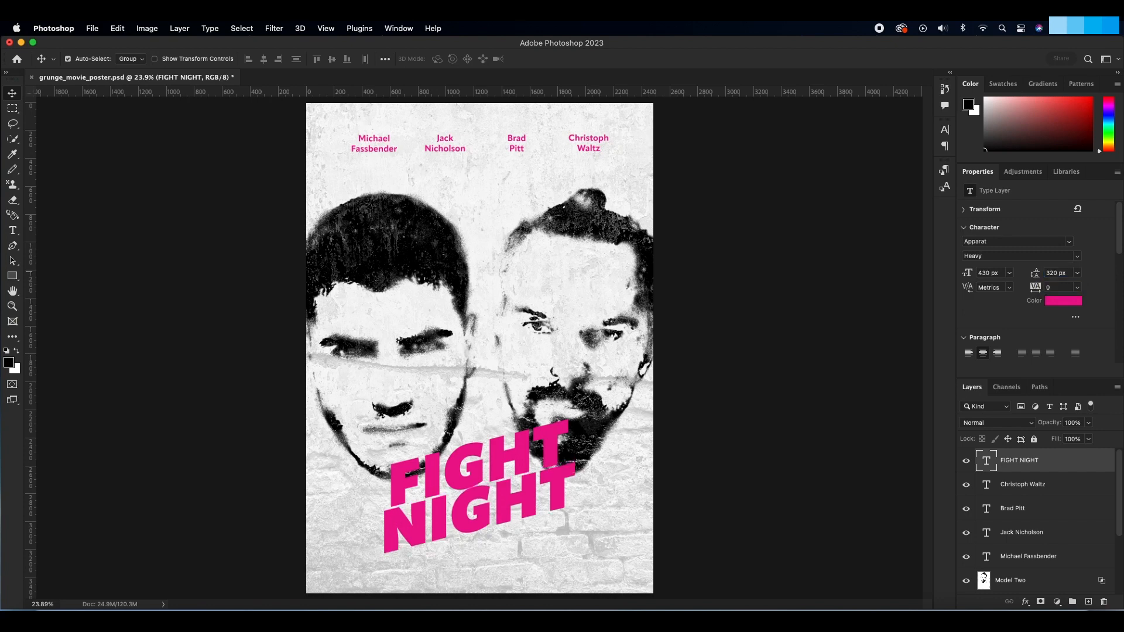
pyautogui.click(1044, 271)
pyautogui.moveTo(1044, 271); pyautogui.dragTo(1077, 291)
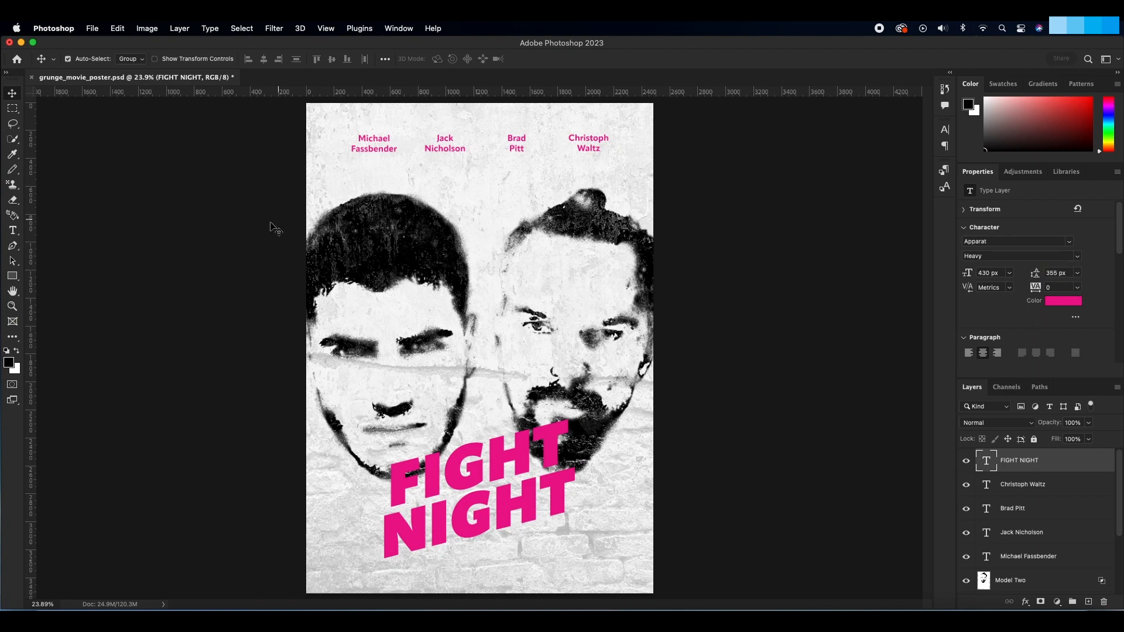
pyautogui.click(11, 95)
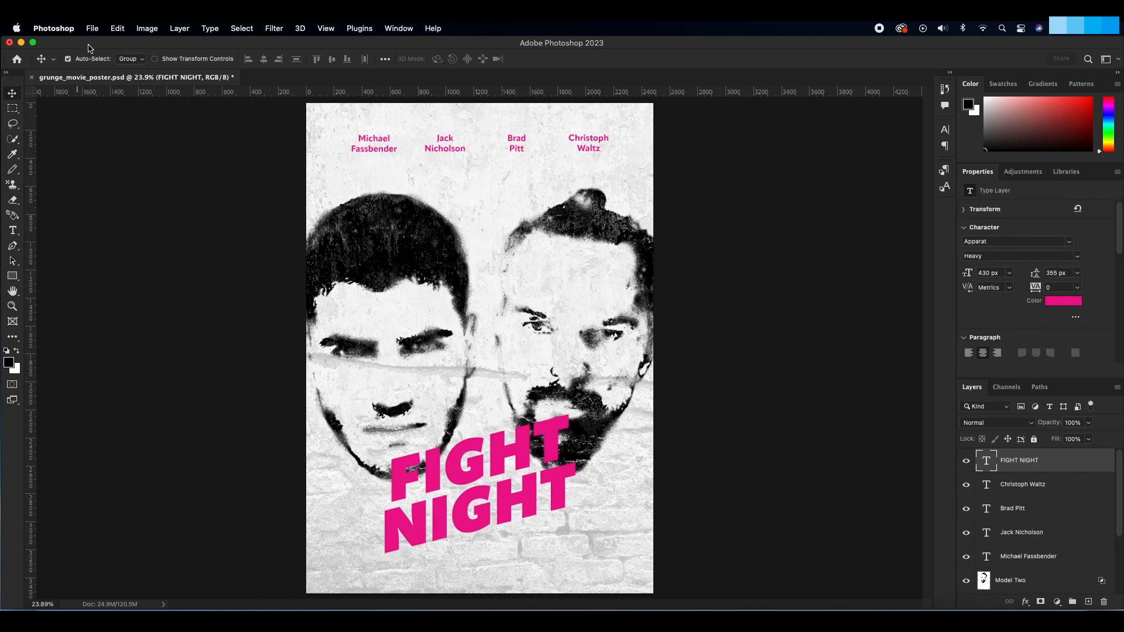
pyautogui.press('super+s')
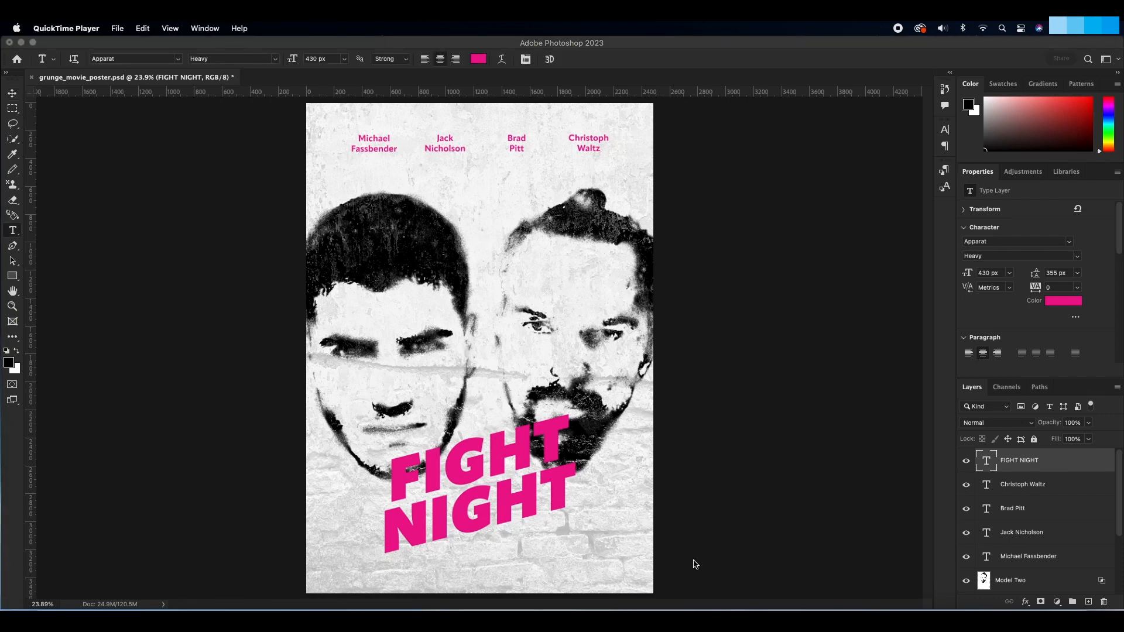
# Step: Change the FIGHT NIGHT title's font to Nexa Rust Sans Black 2 and move the title down slightly
pyautogui.click(694, 558)
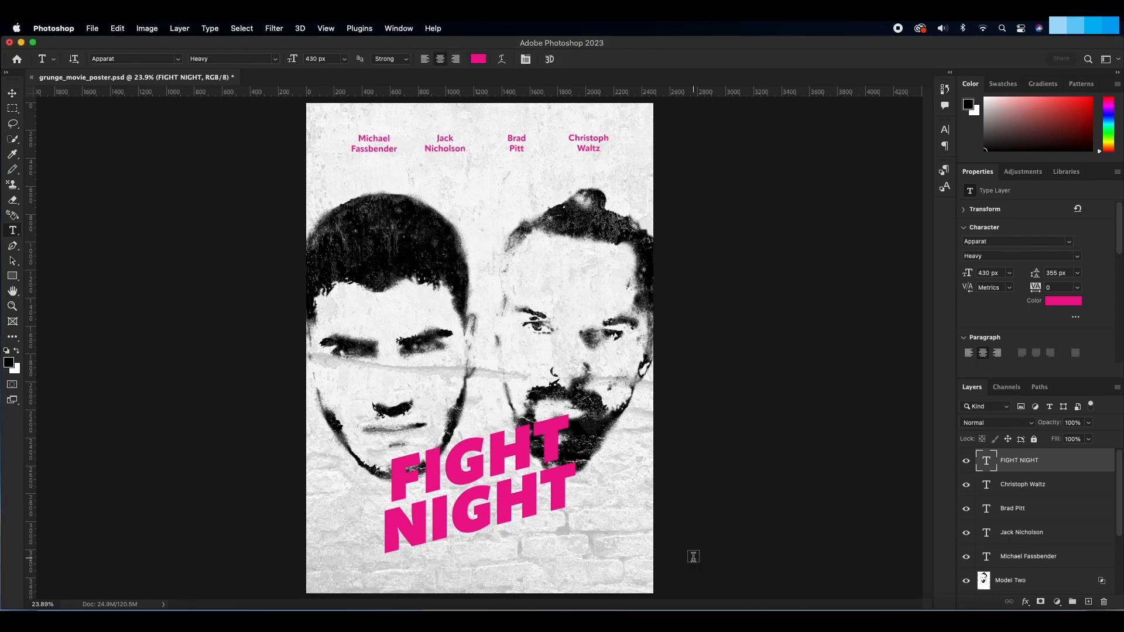
pyautogui.moveTo(566, 491); pyautogui.dragTo(378, 476)
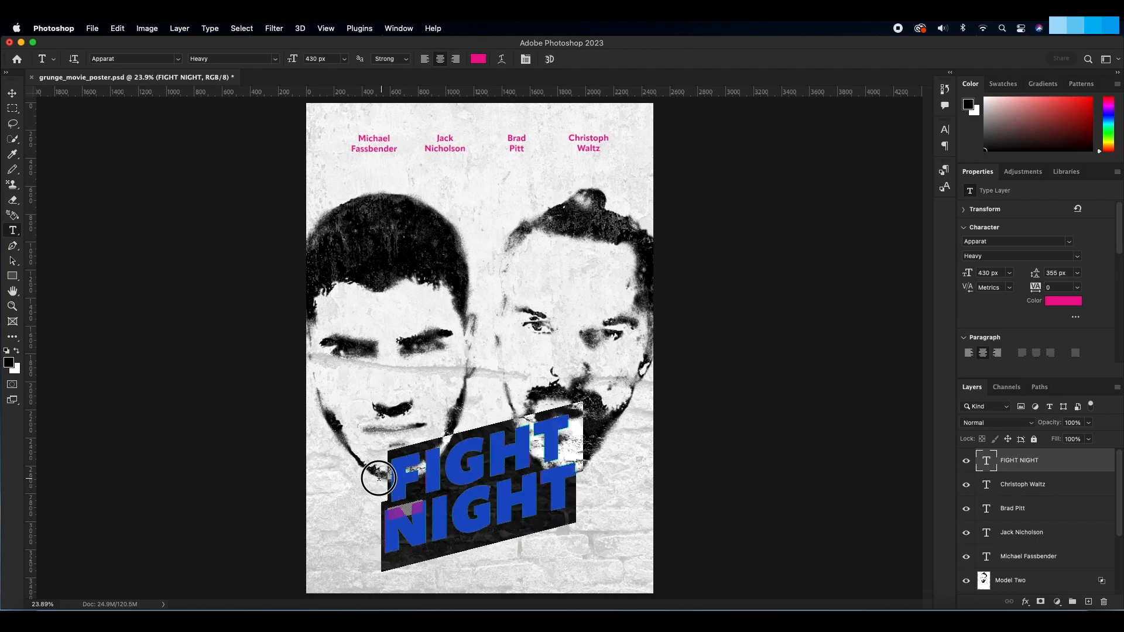
pyautogui.click(1030, 241)
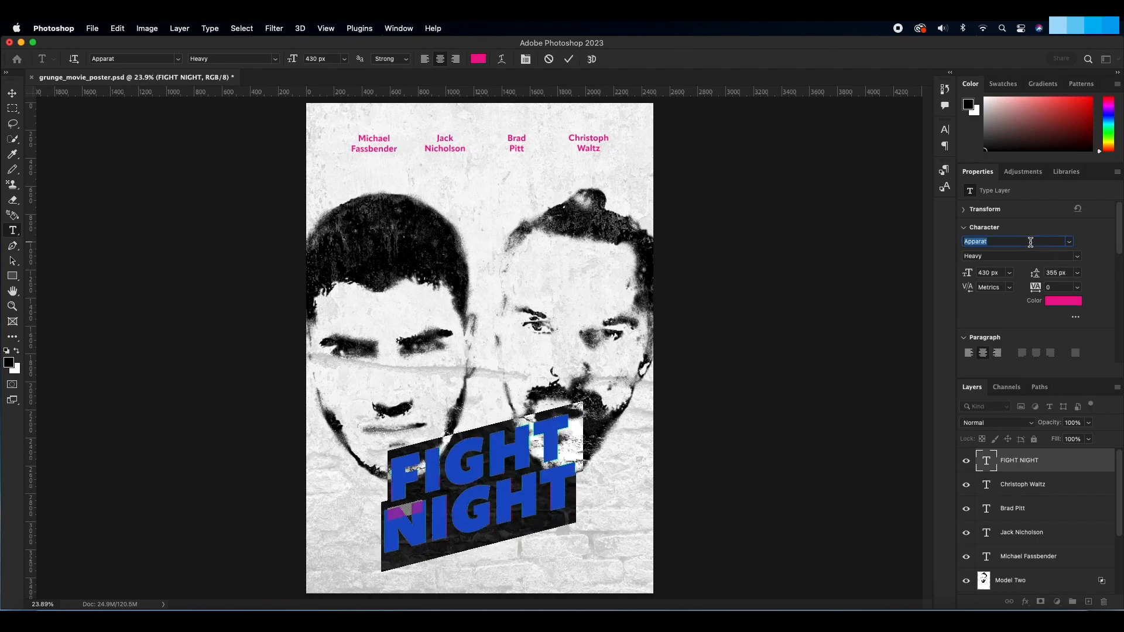
pyautogui.write('nexa')
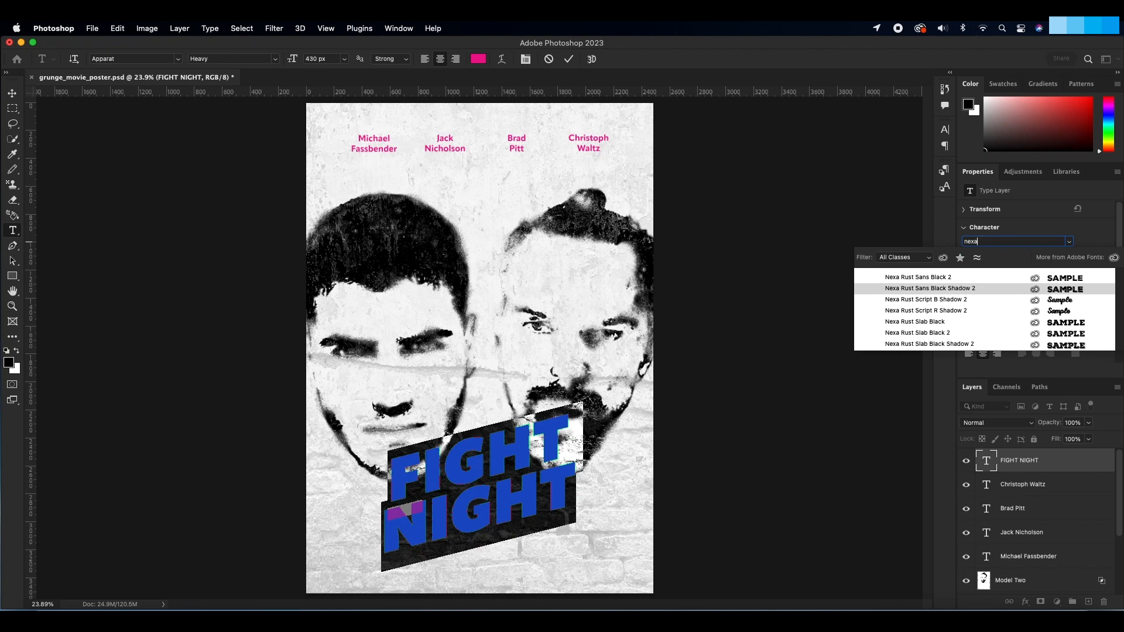
pyautogui.click(963, 277)
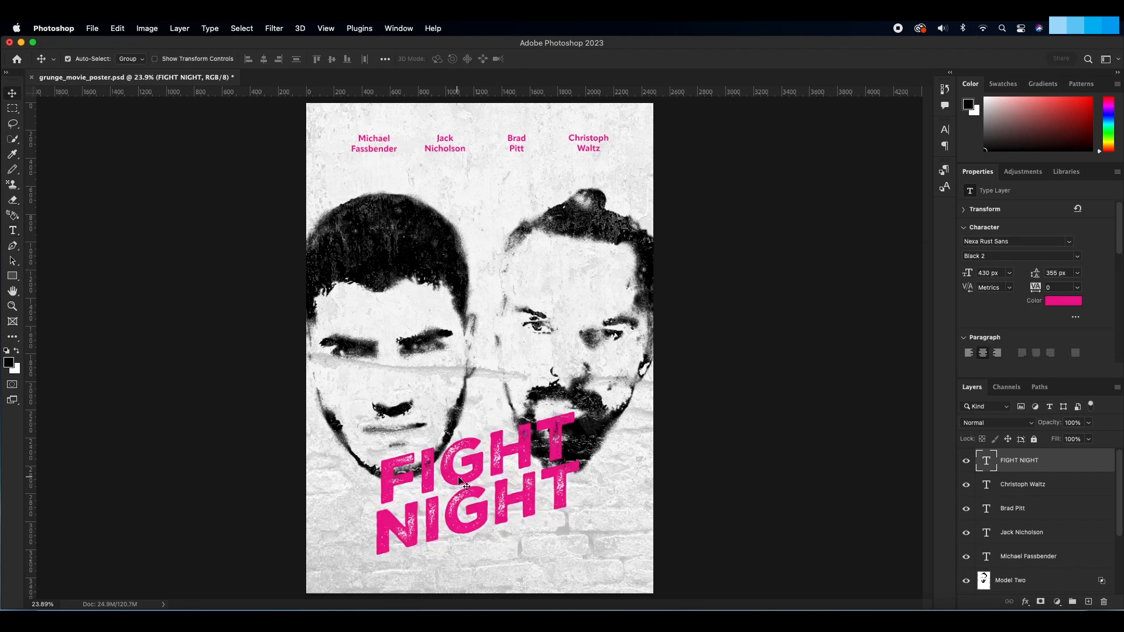
pyautogui.moveTo(462, 481); pyautogui.dragTo(462, 491)
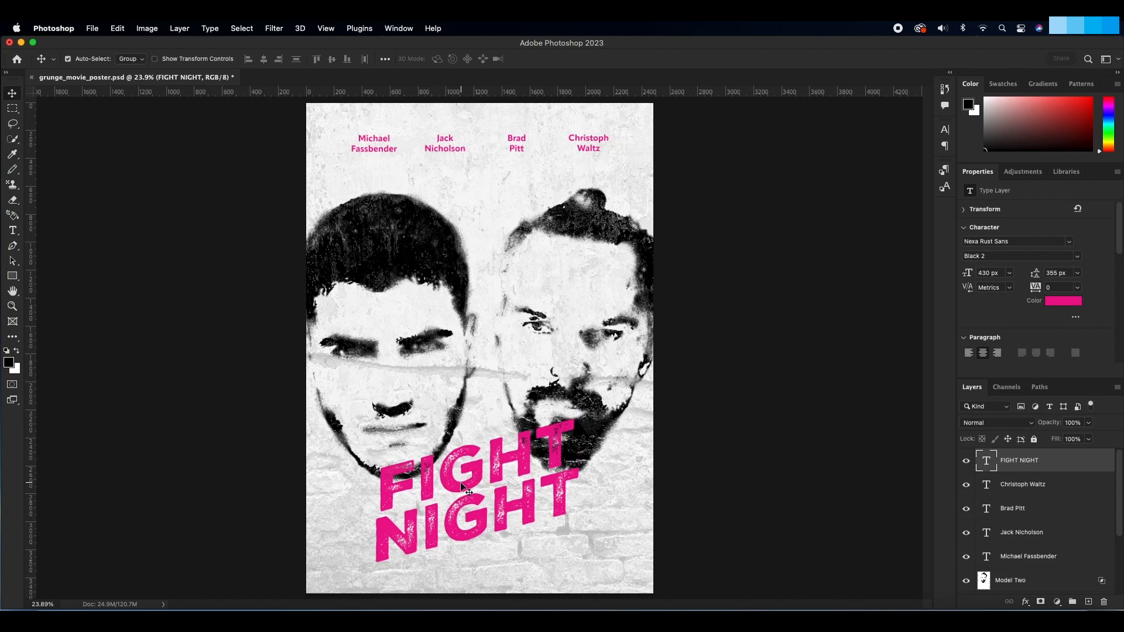
pyautogui.click(695, 474)
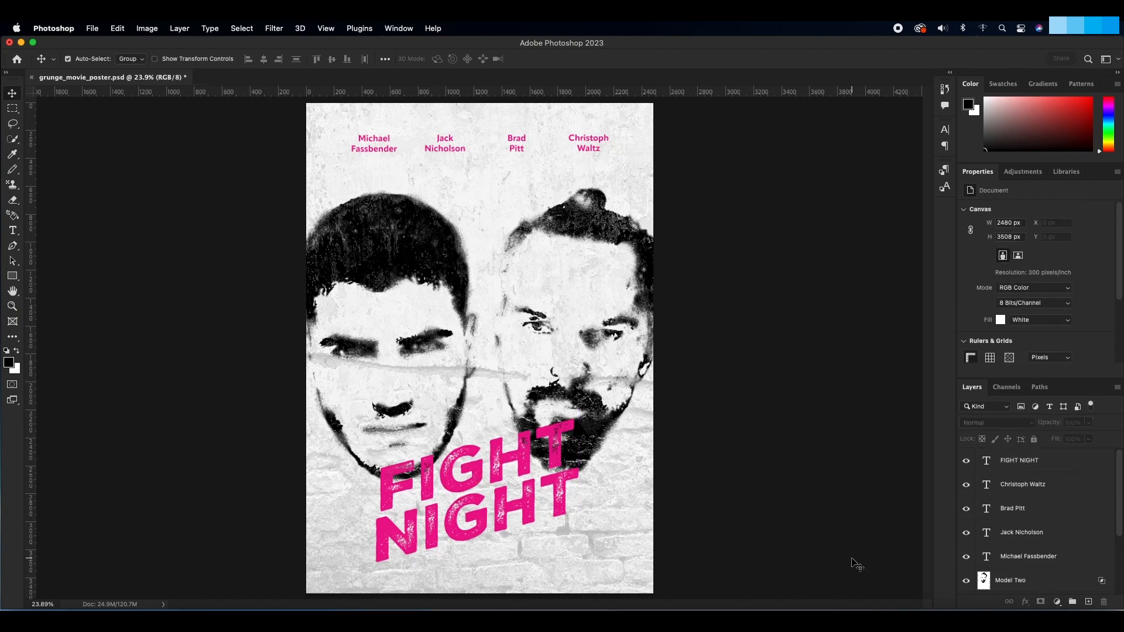
# Step: Duplicate the FIGHT NIGHT text layer and set the copy's text color to black (000000)
pyautogui.click(1043, 466)
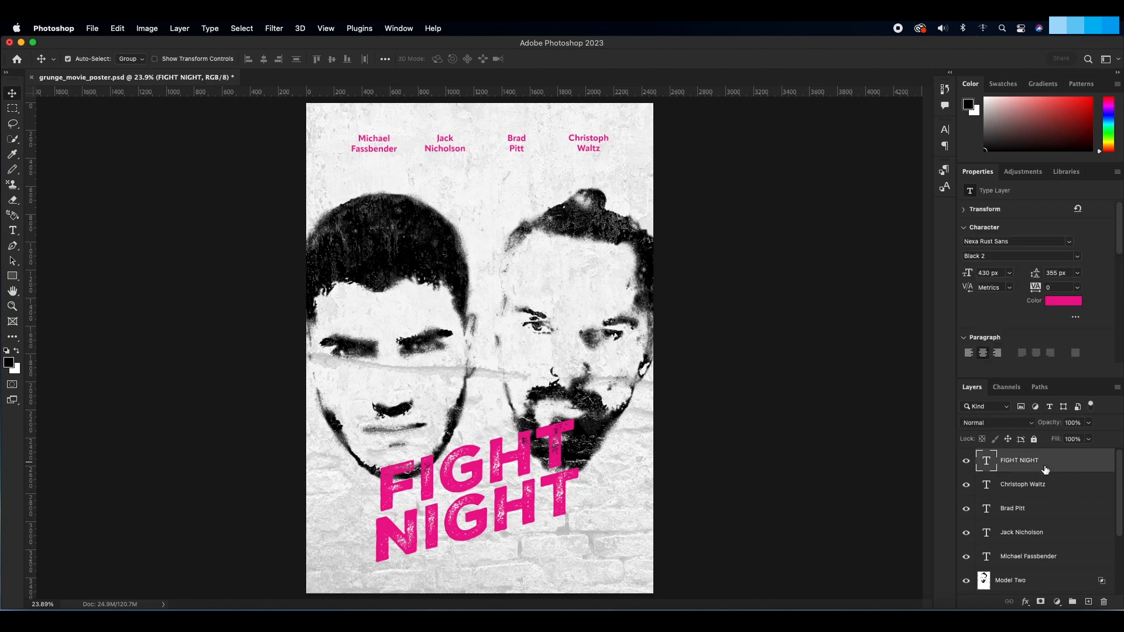
pyautogui.moveTo(1045, 470); pyautogui.dragTo(1088, 601)
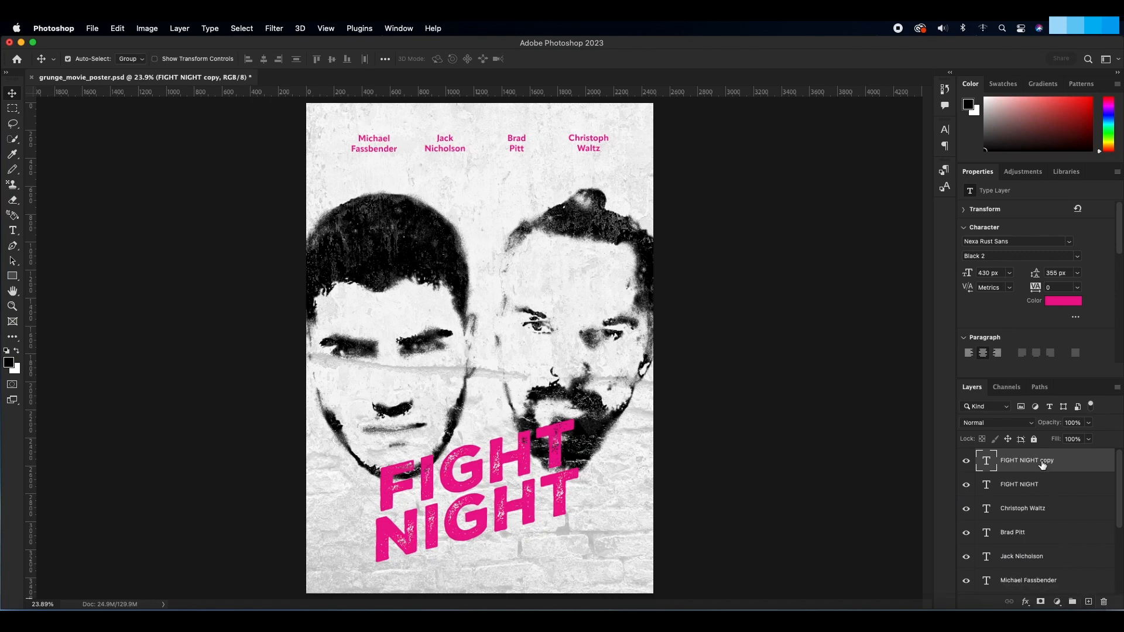
pyautogui.click(1062, 300)
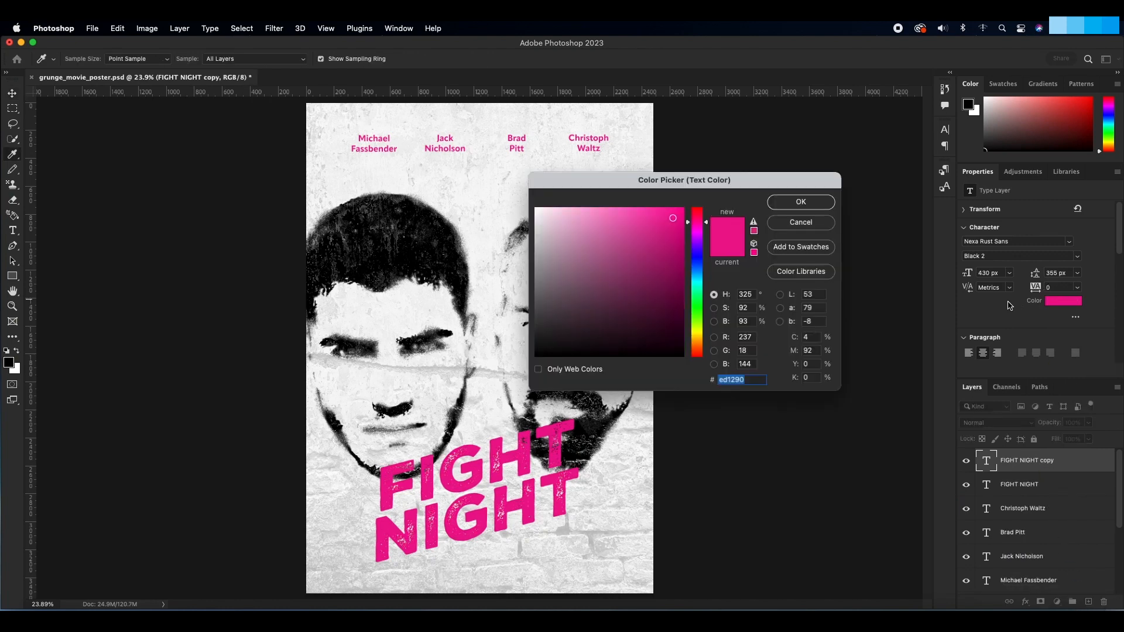
pyautogui.moveTo(653, 271)
pyautogui.mouseDown()
pyautogui.moveTo(623, 306)
pyautogui.moveTo(529, 359)
pyautogui.mouseUp()
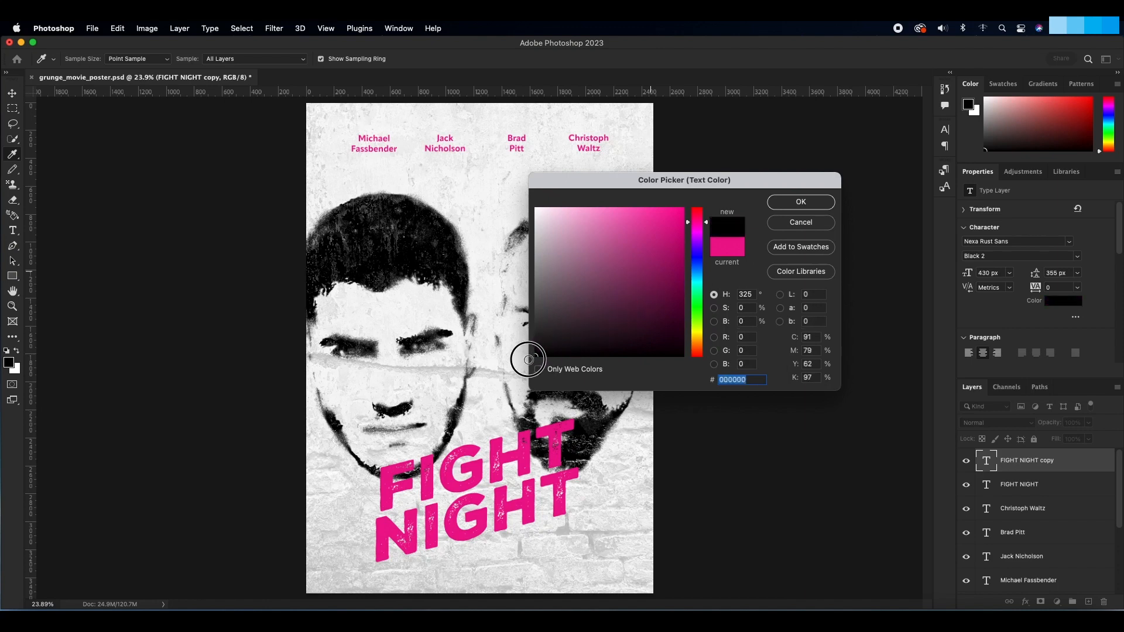
pyautogui.click(787, 202)
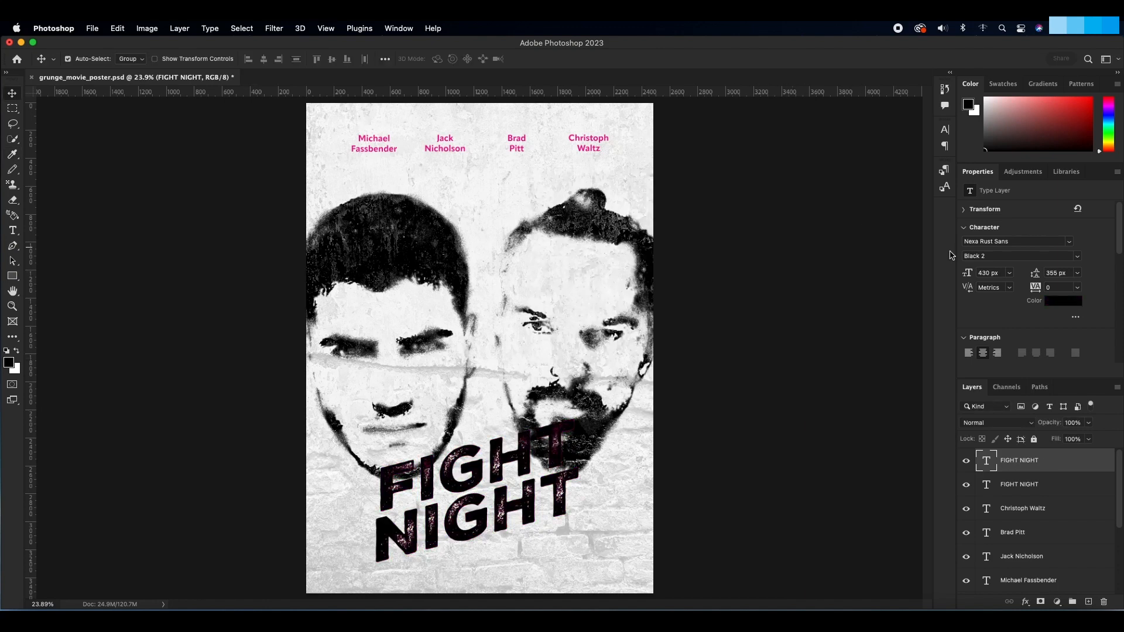
# Step: Change the black title copy's style to Black Shadow 2, place it beneath the pink title layer and save the document
pyautogui.click(1077, 258)
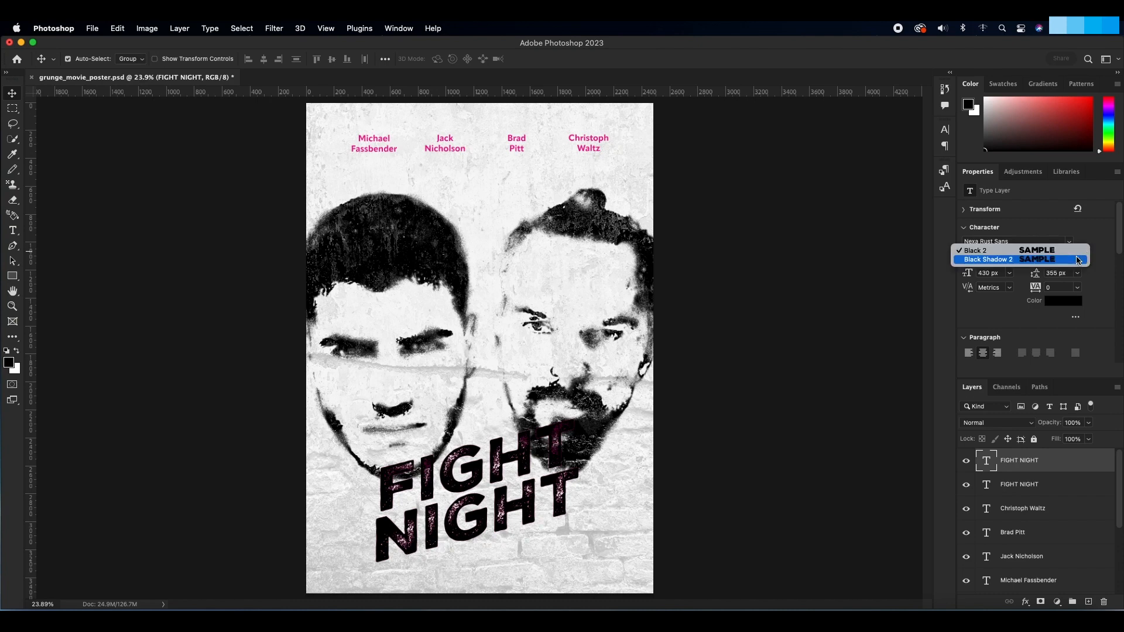
pyautogui.click(999, 263)
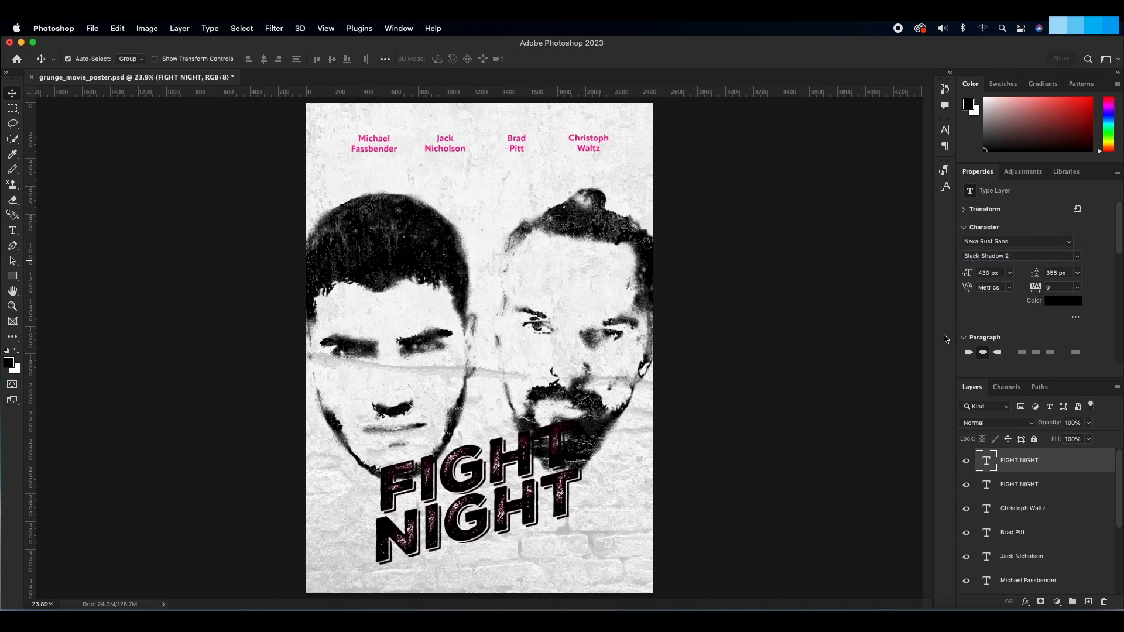
pyautogui.moveTo(1047, 465); pyautogui.dragTo(1048, 498)
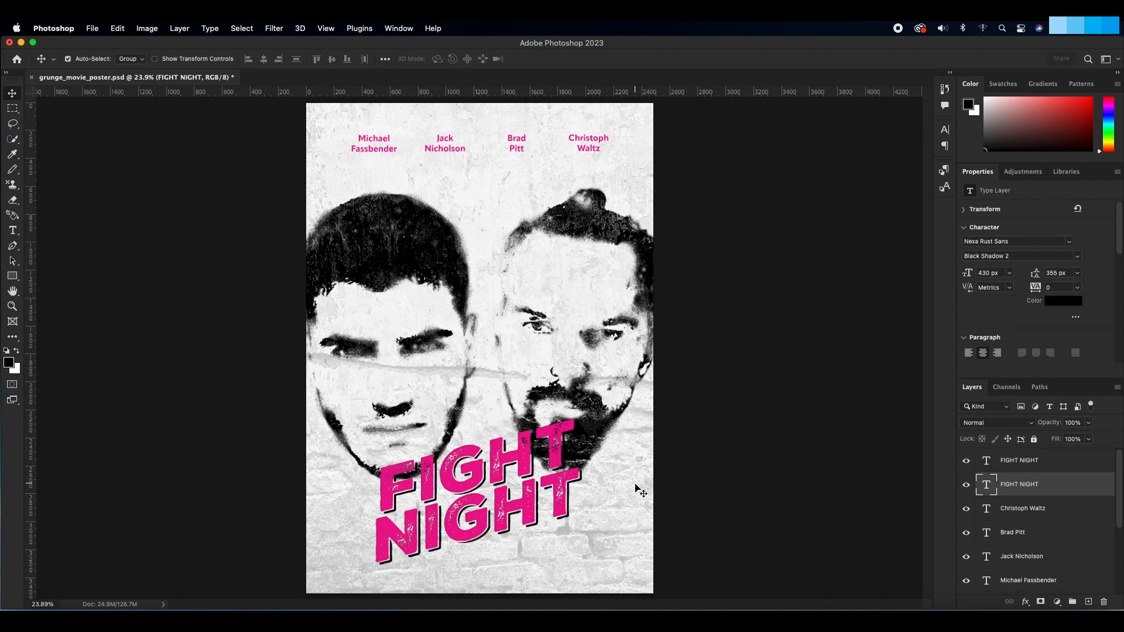
pyautogui.press('super+s')
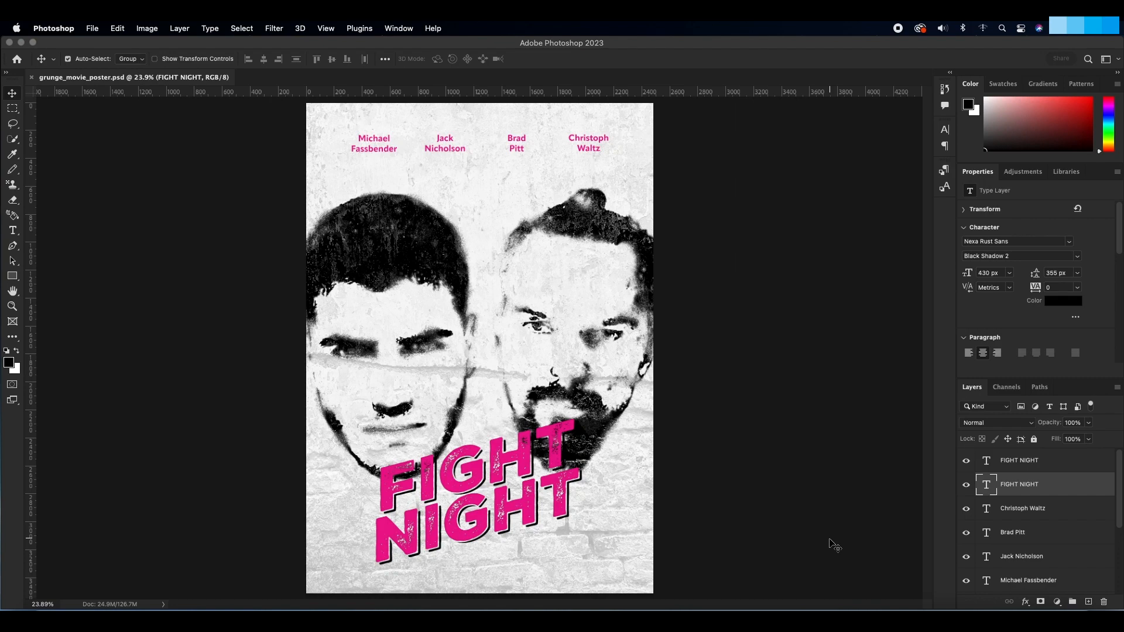
# Step: Change the font of the Michael Fassbender and Jack Nicholson names to Nexa Rust Sans
pyautogui.click(1049, 579)
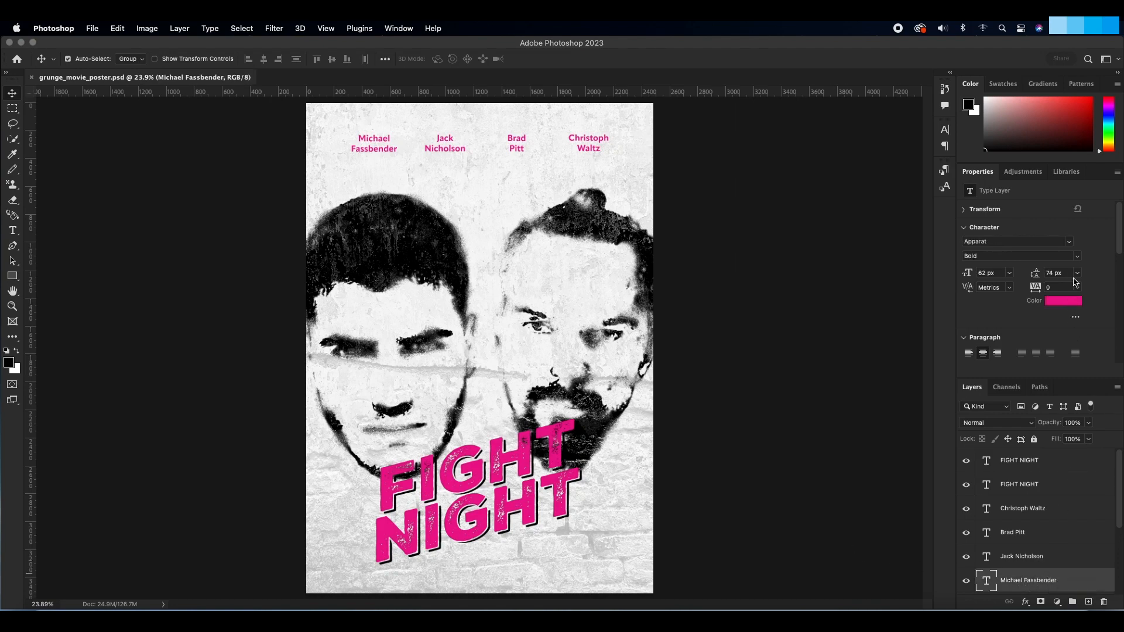
pyautogui.click(1068, 242)
pyautogui.click(928, 279)
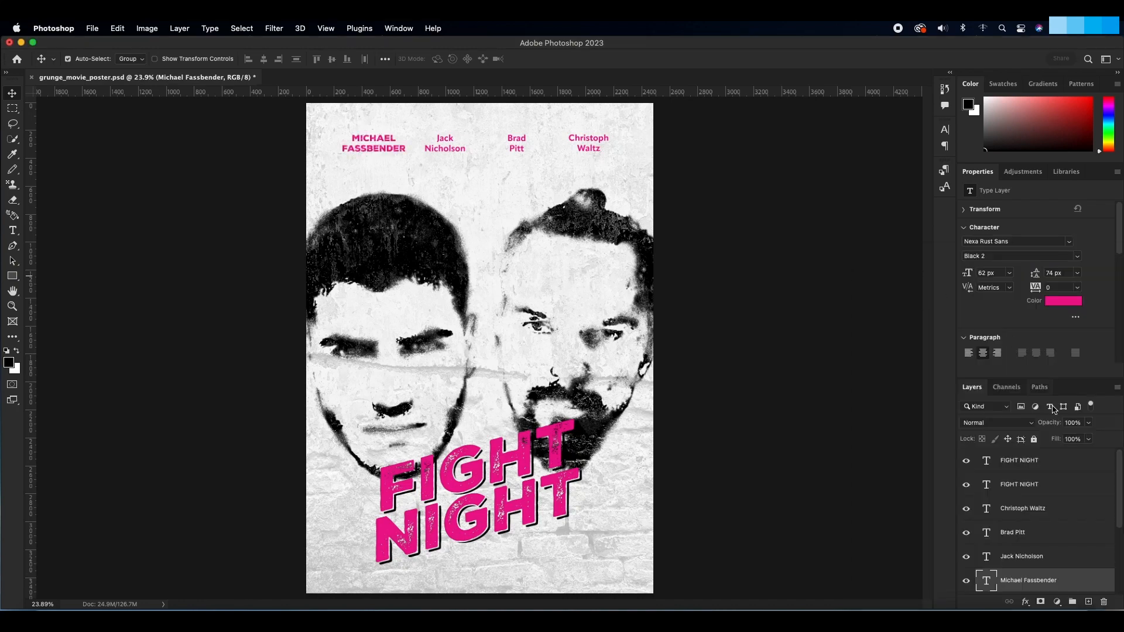
pyautogui.click(1055, 560)
pyautogui.click(1067, 241)
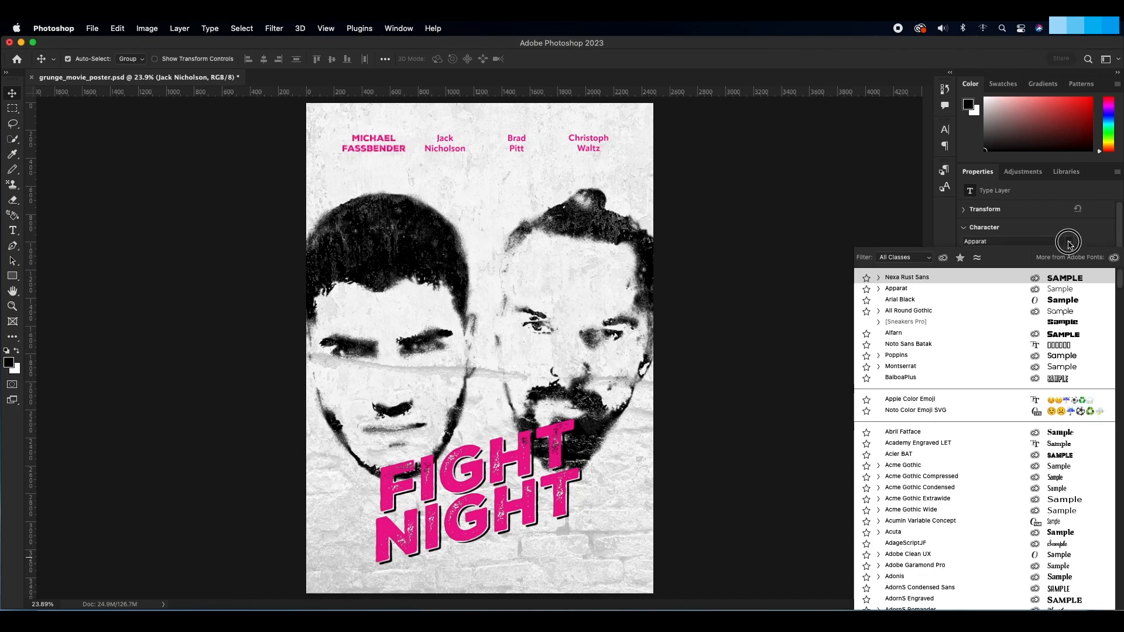
pyautogui.click(965, 275)
# Step: Change the font of the Brad Pitt and Christoph Waltz names to Nexa Rust Sans
pyautogui.click(1058, 530)
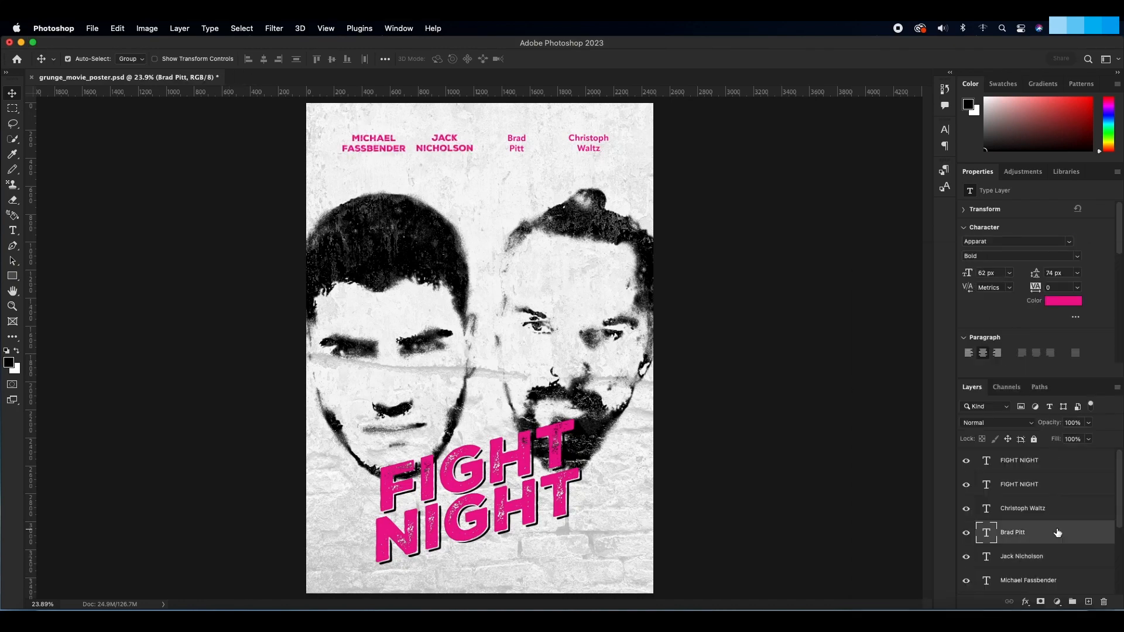
pyautogui.click(1066, 242)
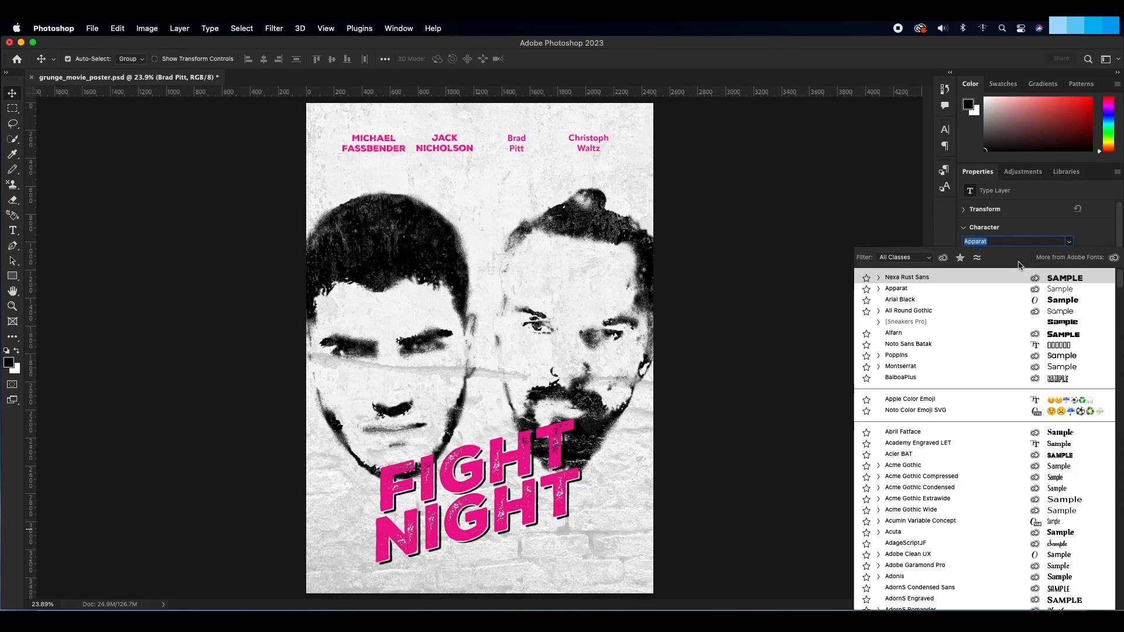
pyautogui.click(973, 280)
pyautogui.click(1046, 509)
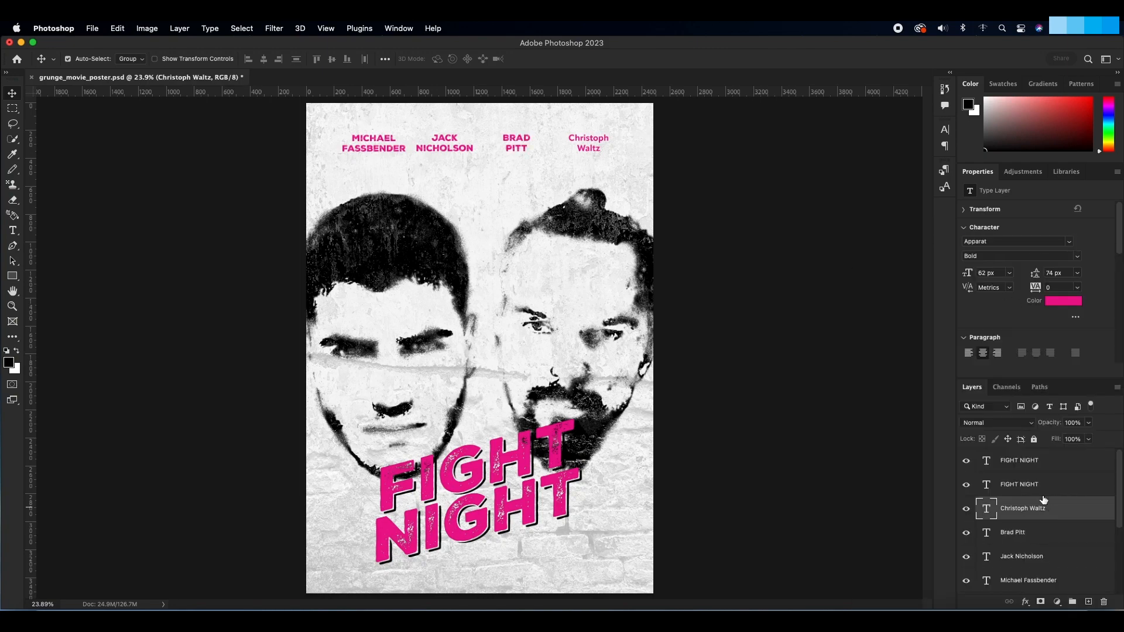
pyautogui.click(1068, 243)
pyautogui.click(936, 281)
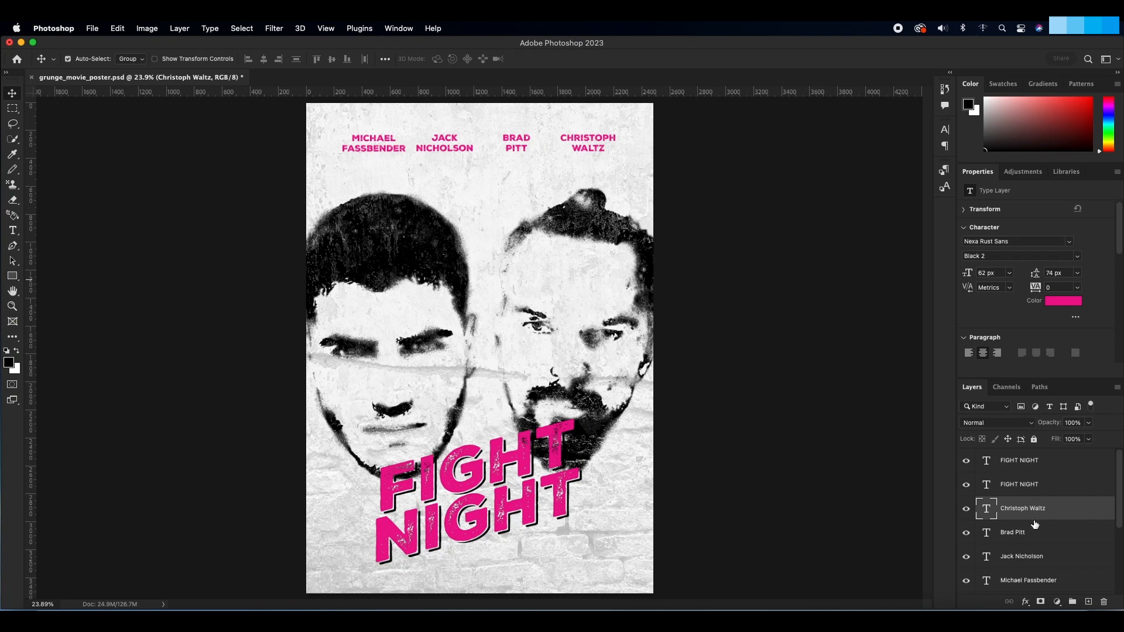
# Step: Even out the name spacing by shifting Jack Nicholson slightly right and Christoph Waltz slightly left
pyautogui.click(1061, 558)
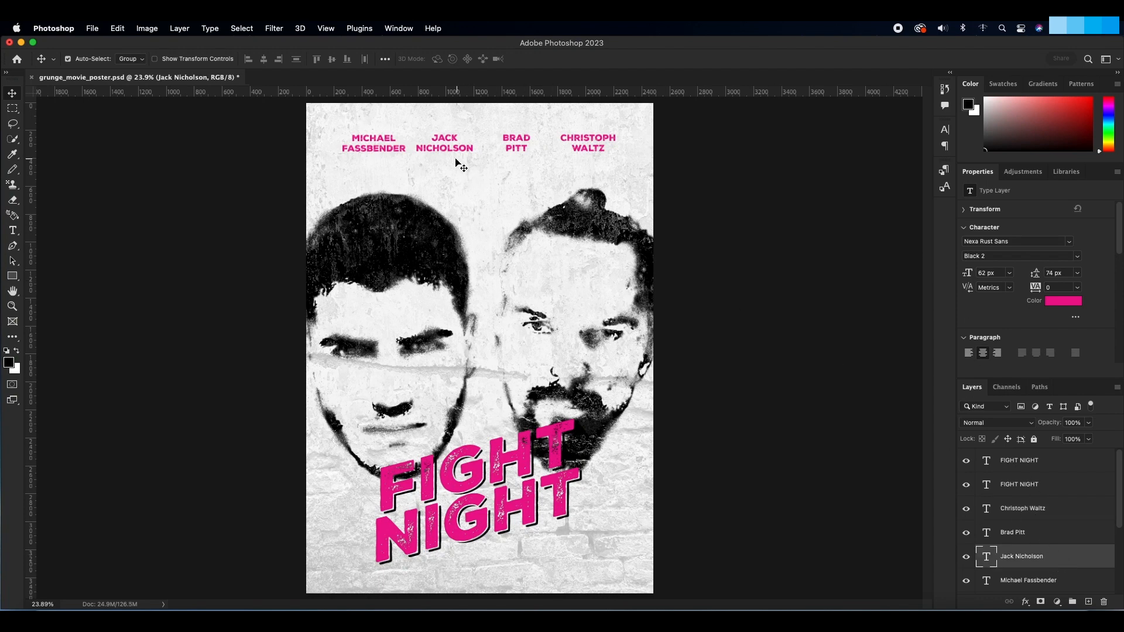
pyautogui.moveTo(449, 151); pyautogui.dragTo(461, 155)
pyautogui.moveTo(588, 151); pyautogui.dragTo(571, 152)
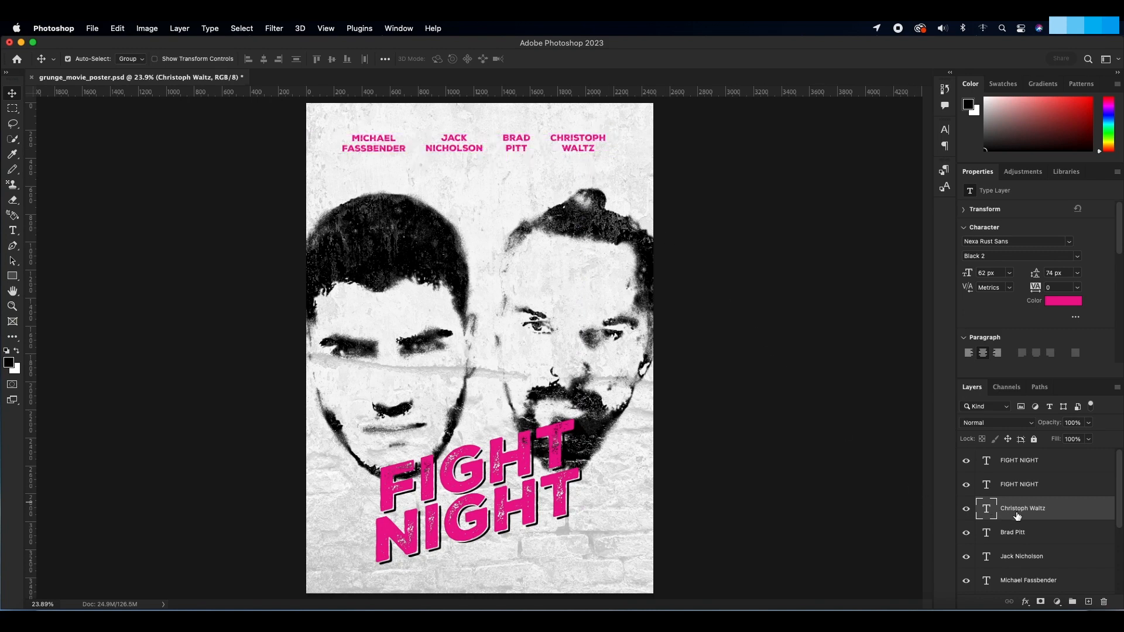
# Step: Select all four actor-name layers, shift them together slightly right to center them across the poster, and save the document
pyautogui.scroll(-1, 1019, 515)
pyautogui.keyDown('shift'); pyautogui.click(1027, 565); pyautogui.keyUp('shift')
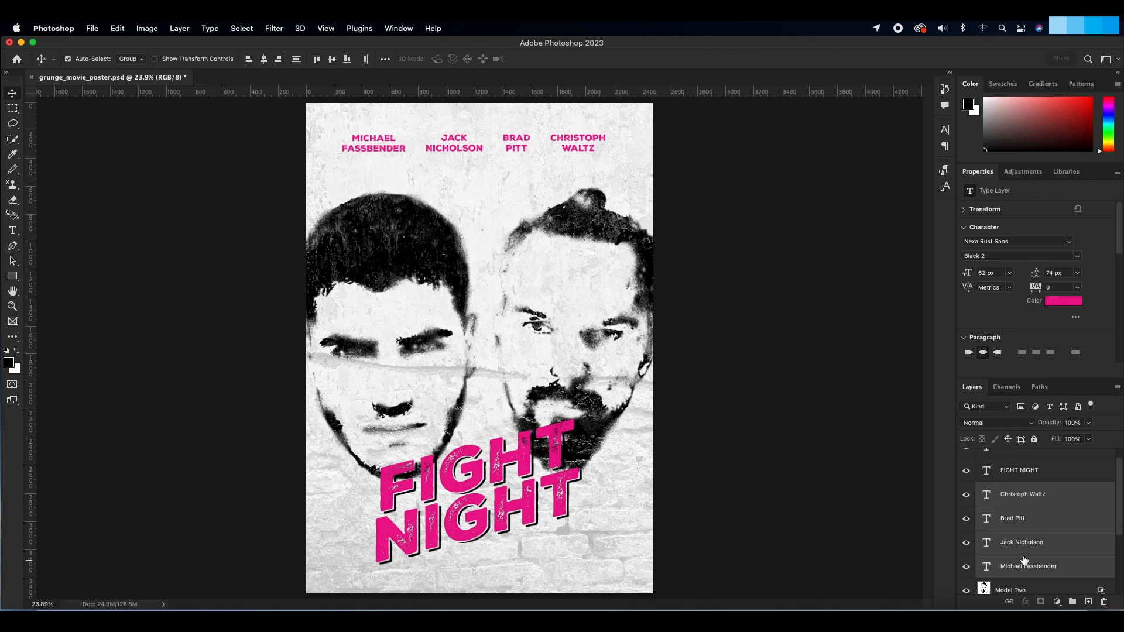
pyautogui.moveTo(515, 148); pyautogui.dragTo(525, 153)
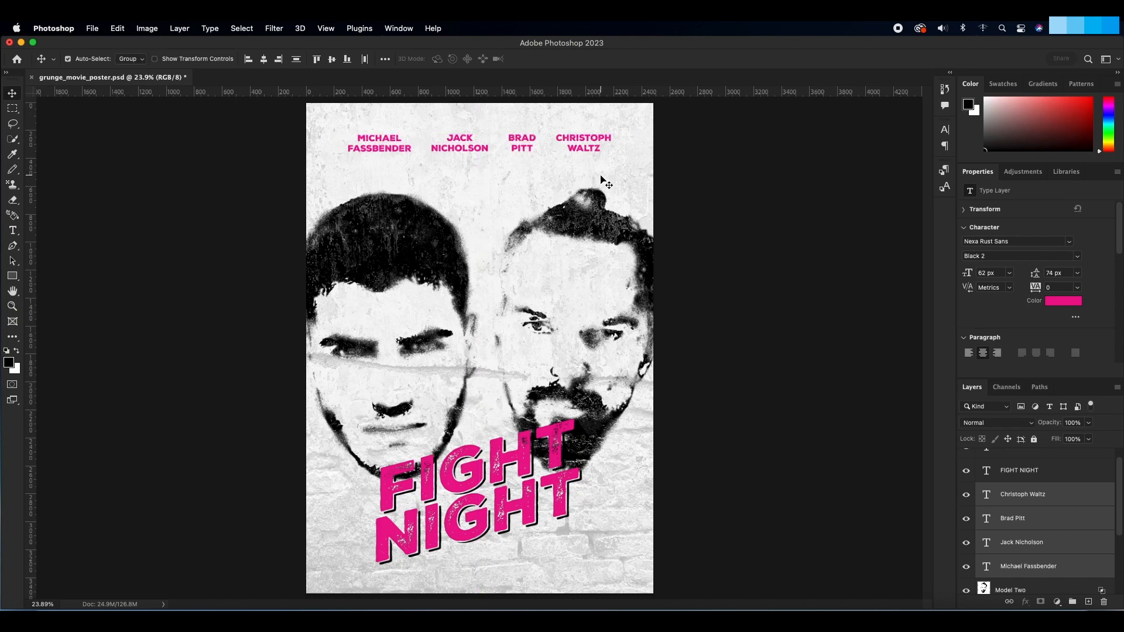
pyautogui.moveTo(579, 139); pyautogui.dragTo(577, 141)
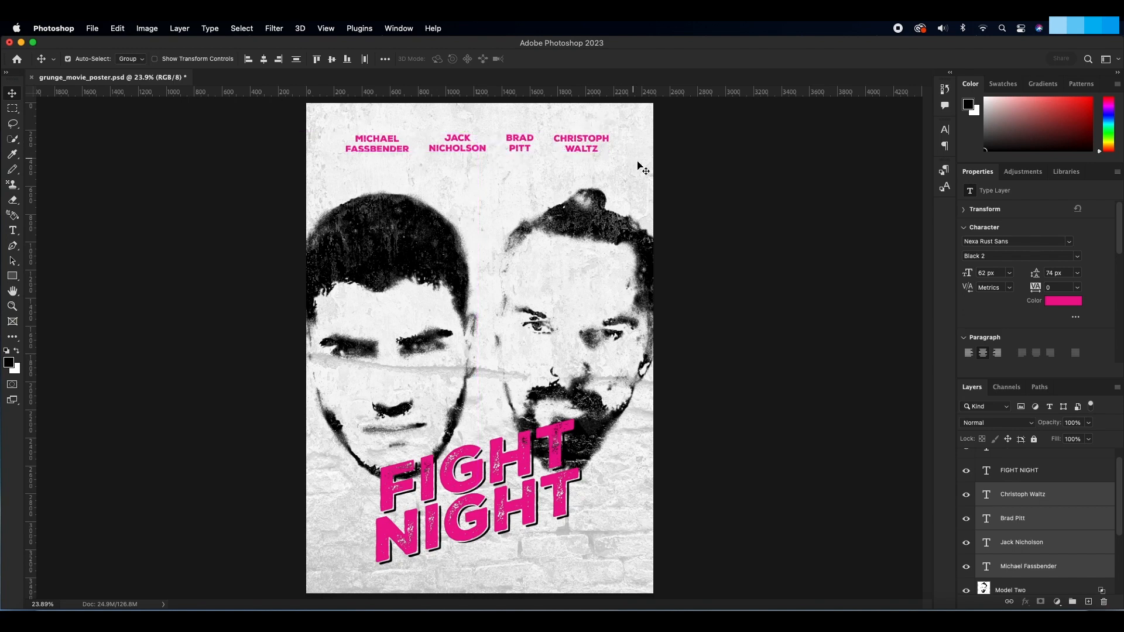
pyautogui.press('super+s')
# Step: Duplicate the Michael Fassbender text layer and change the copy's font style to Black Shadow 2
pyautogui.click(1043, 565)
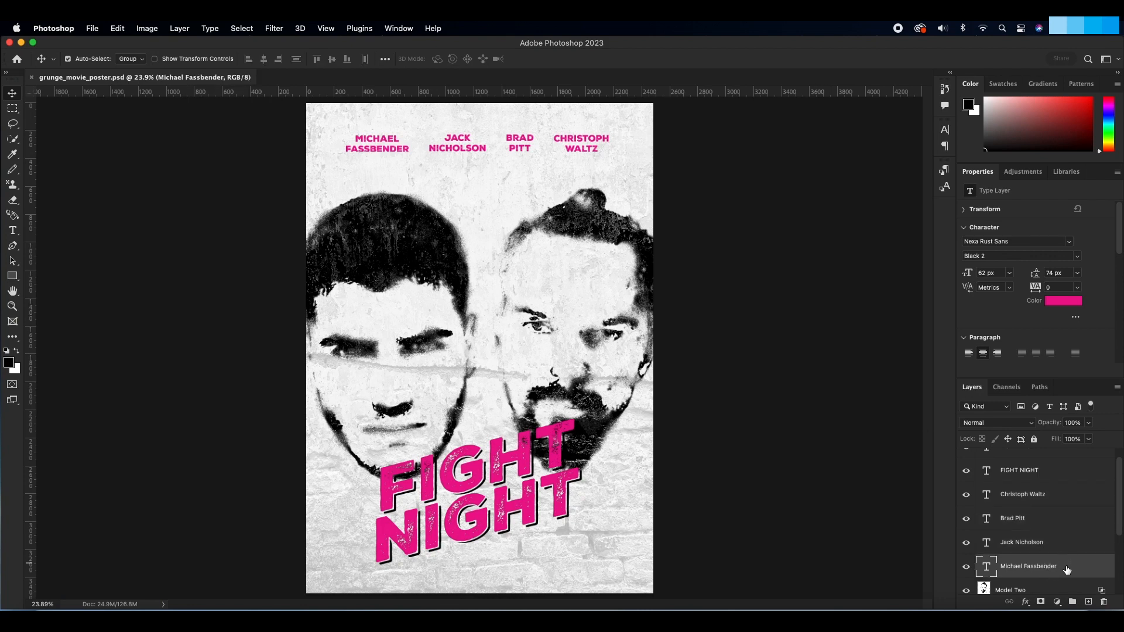
pyautogui.click(1066, 570)
pyautogui.moveTo(1066, 570); pyautogui.dragTo(1091, 604)
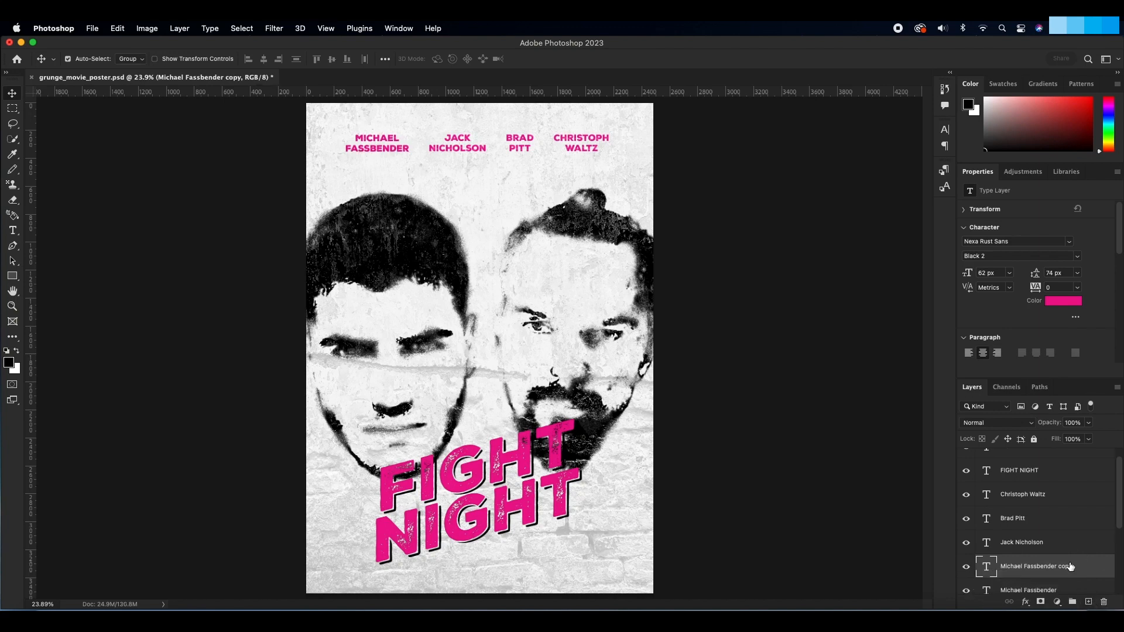
pyautogui.scroll(-1, 1070, 567)
pyautogui.click(1080, 257)
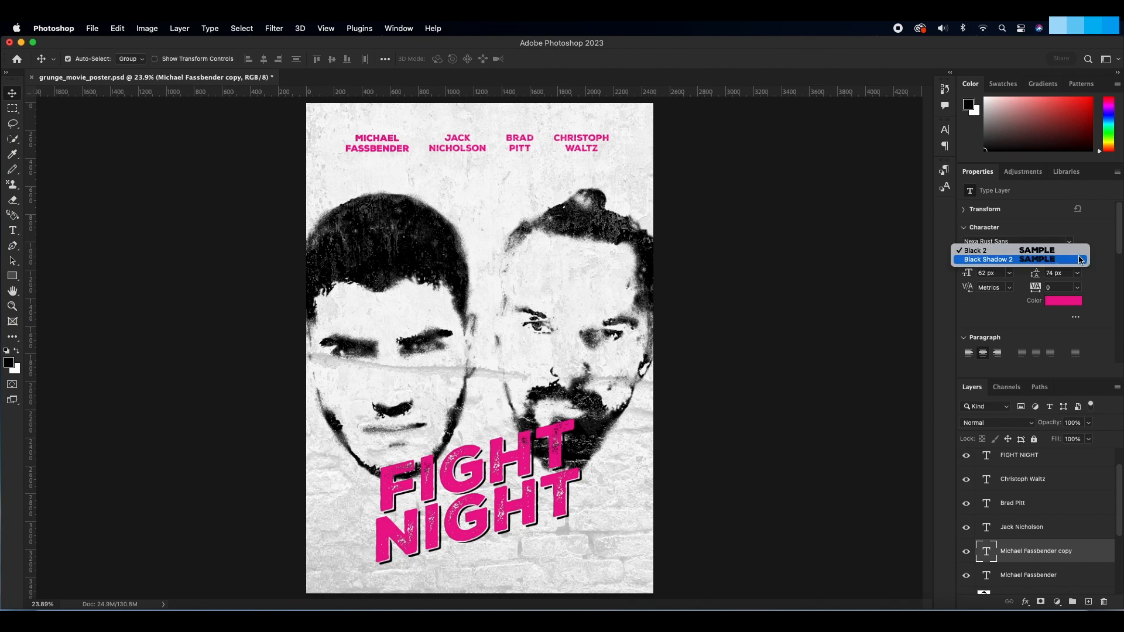
pyautogui.click(1031, 260)
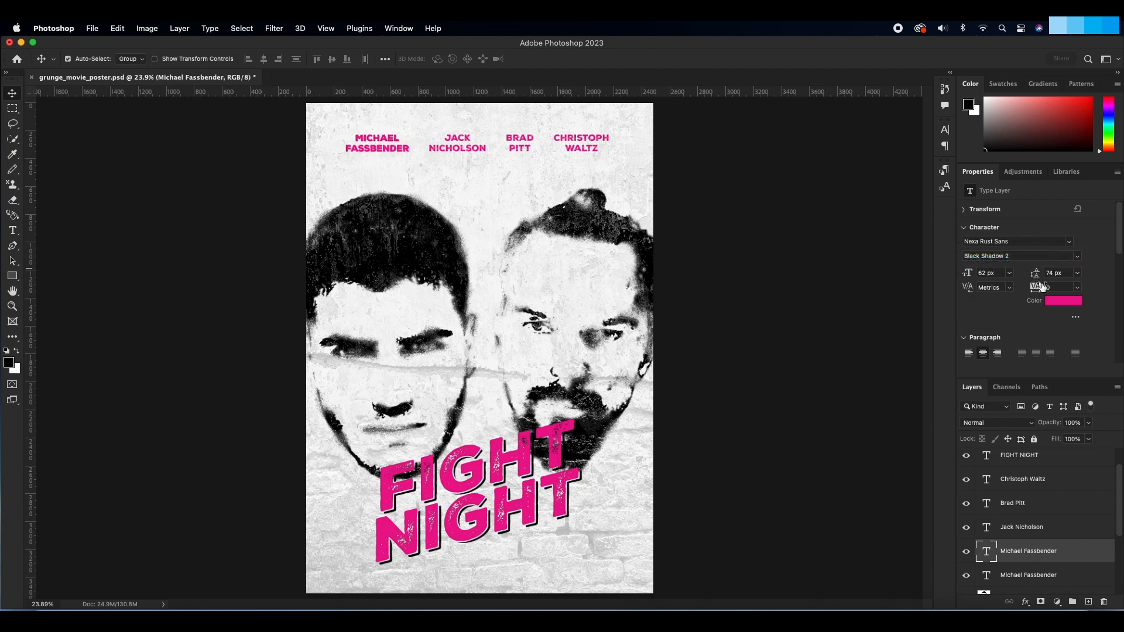
# Step: Color the Michael Fassbender shadow copy black (000000) and place it beneath the pink name layer
pyautogui.click(1063, 301)
pyautogui.moveTo(660, 294); pyautogui.dragTo(685, 357)
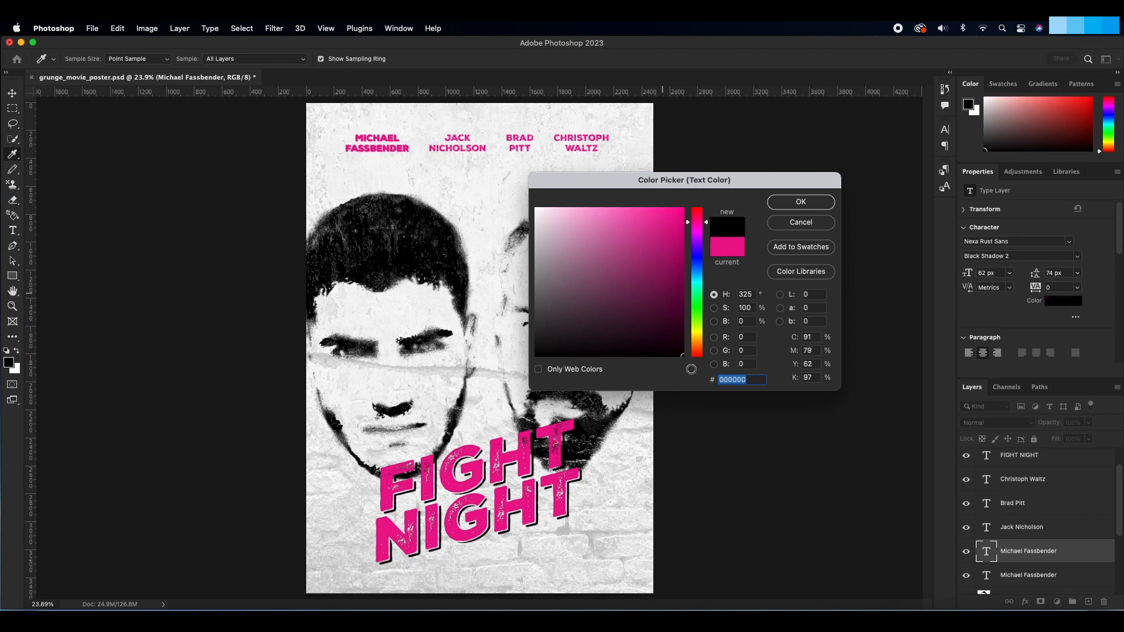
pyautogui.click(800, 202)
pyautogui.moveTo(1030, 550); pyautogui.dragTo(1032, 583)
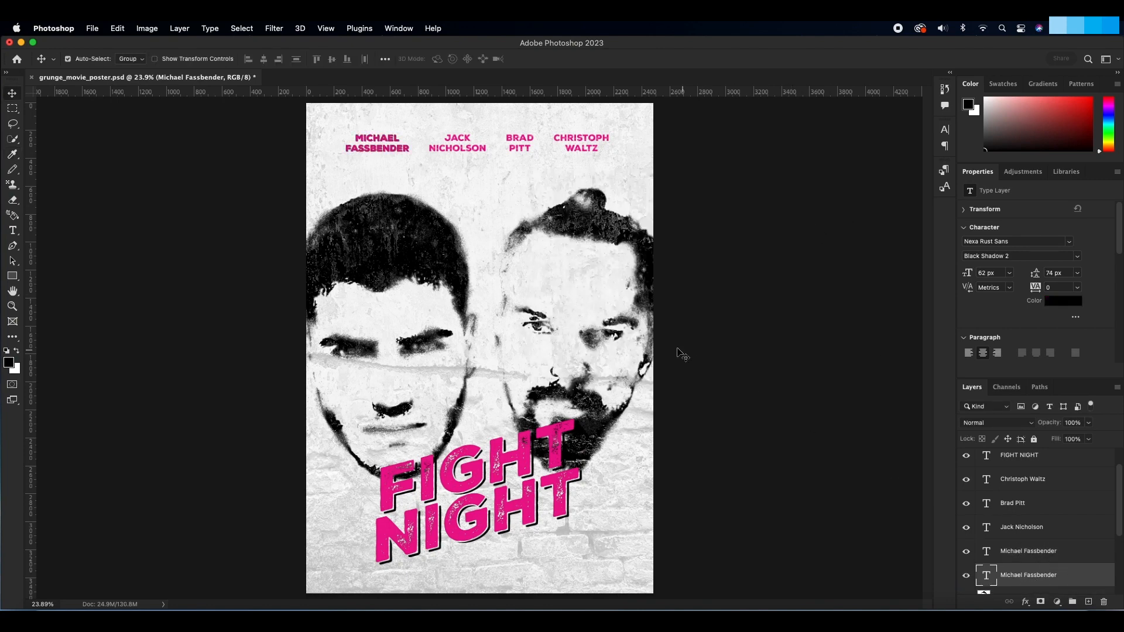
pyautogui.press('z')
pyautogui.moveTo(362, 135); pyautogui.dragTo(368, 194)
pyautogui.scroll(5, 367, 194)
pyautogui.hscroll(-1, 371, 205)
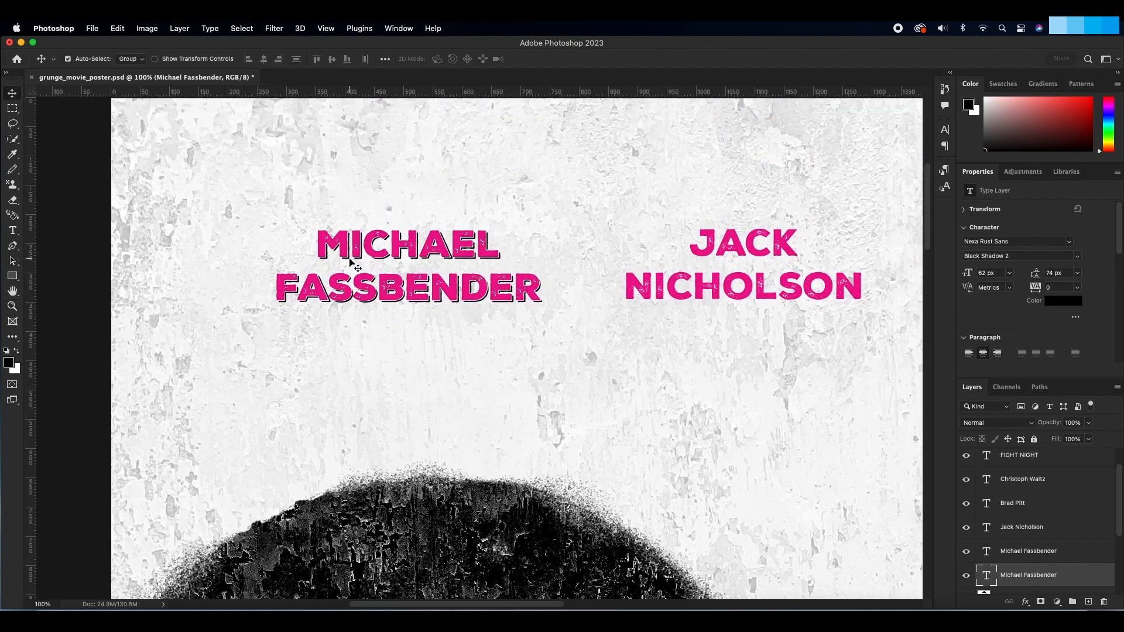
# Step: Duplicate the Jack Nicholson text layer and change the copy's font style to Black Shadow 2
pyautogui.press('v')
pyautogui.press('super+0')
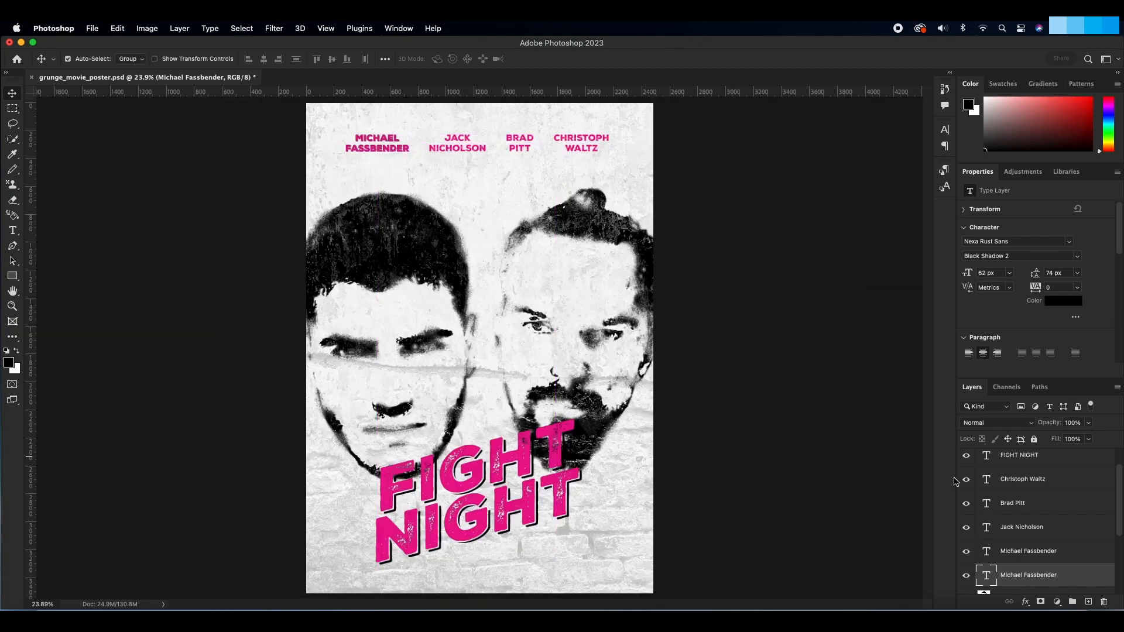
pyautogui.click(1033, 534)
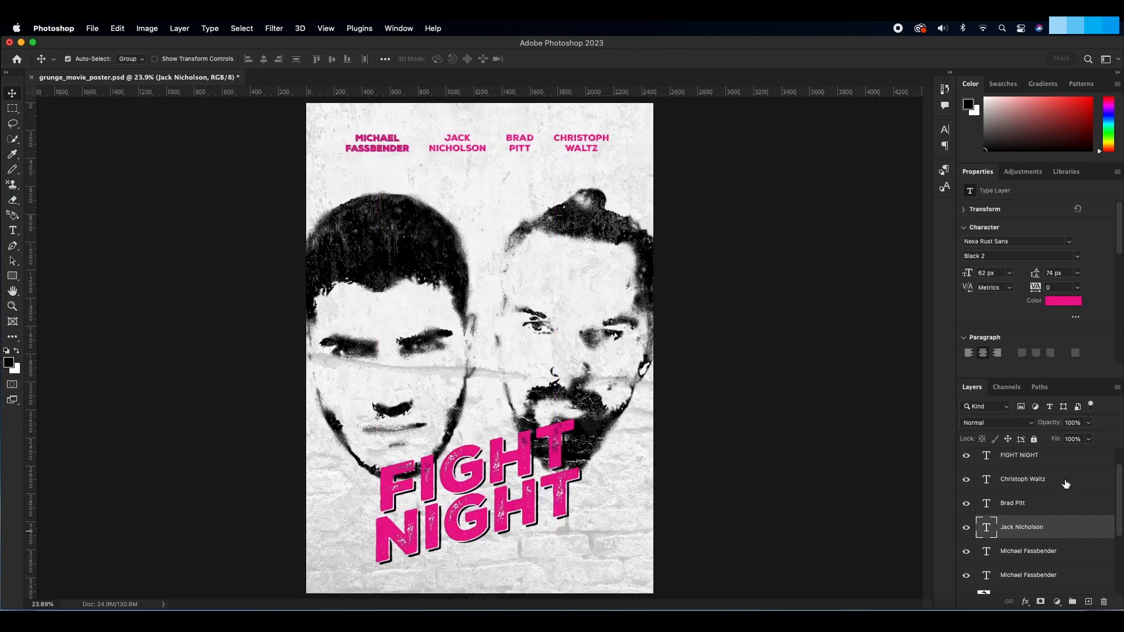
pyautogui.moveTo(1045, 530); pyautogui.dragTo(1087, 601)
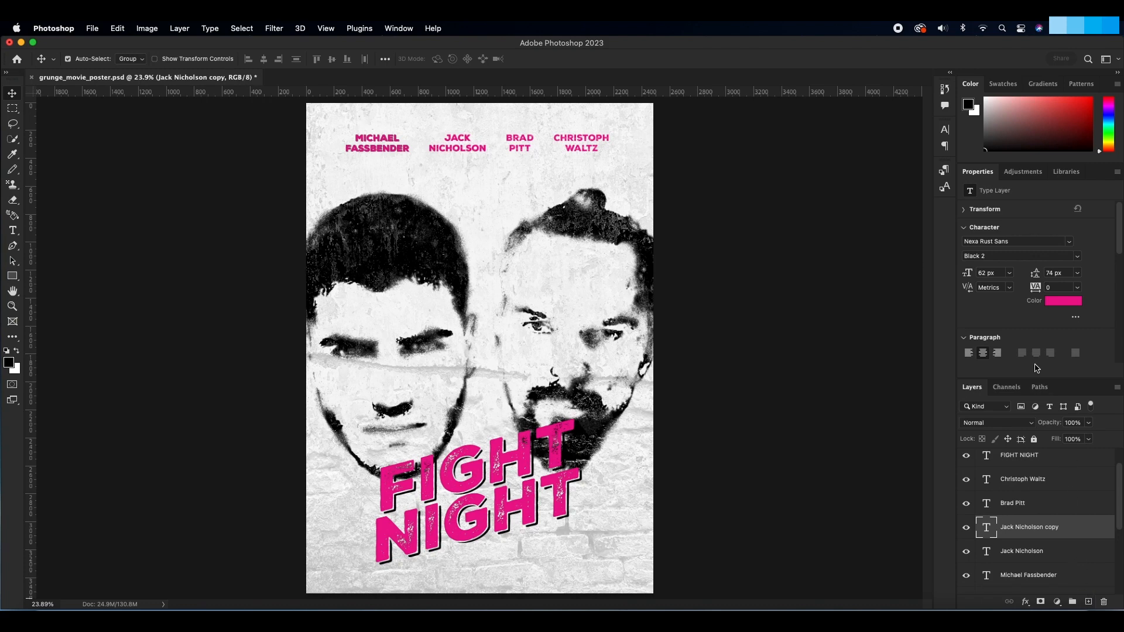
pyautogui.click(1078, 257)
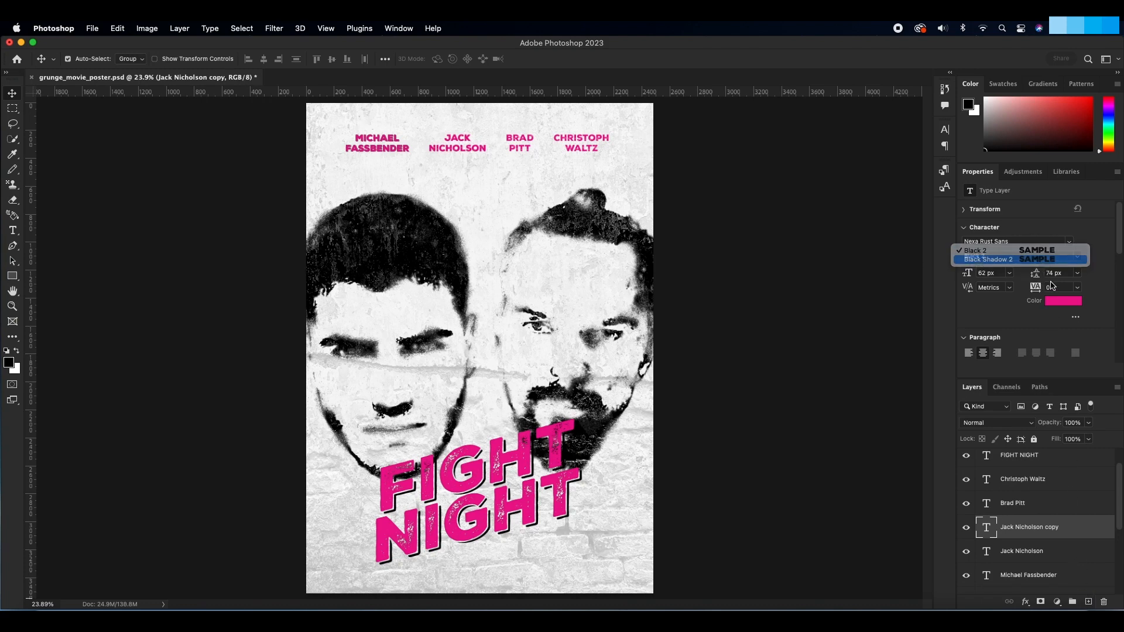
pyautogui.click(1047, 269)
# Step: Color the Jack Nicholson shadow copy black (000000) and place it beneath the pink Jack Nicholson layer
pyautogui.click(1062, 300)
pyautogui.moveTo(672, 331); pyautogui.dragTo(682, 357)
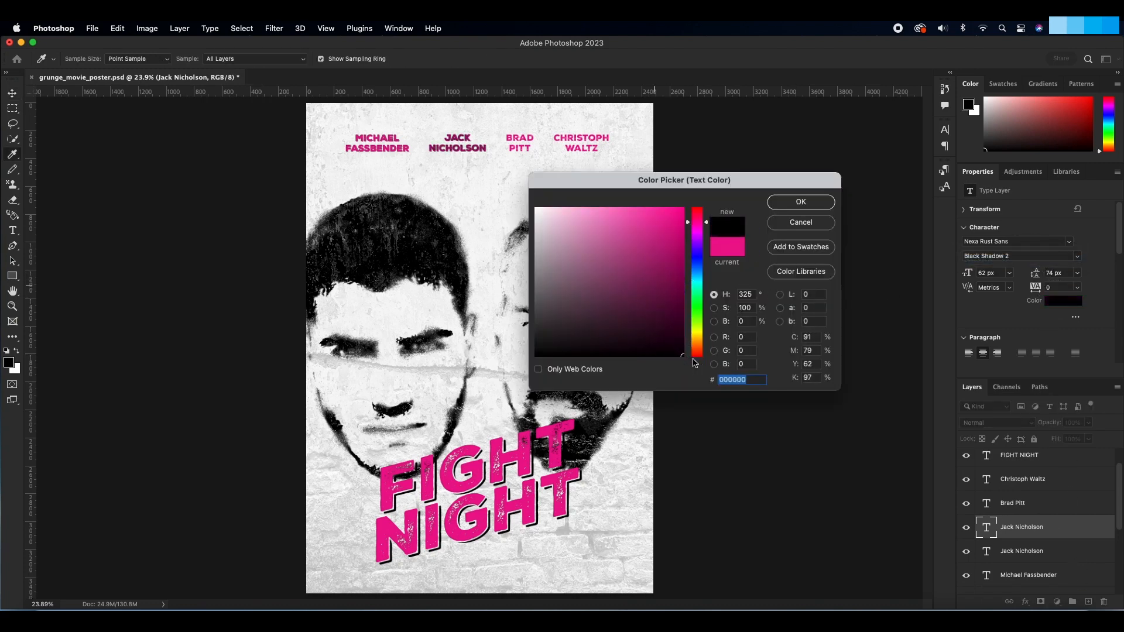
pyautogui.click(801, 201)
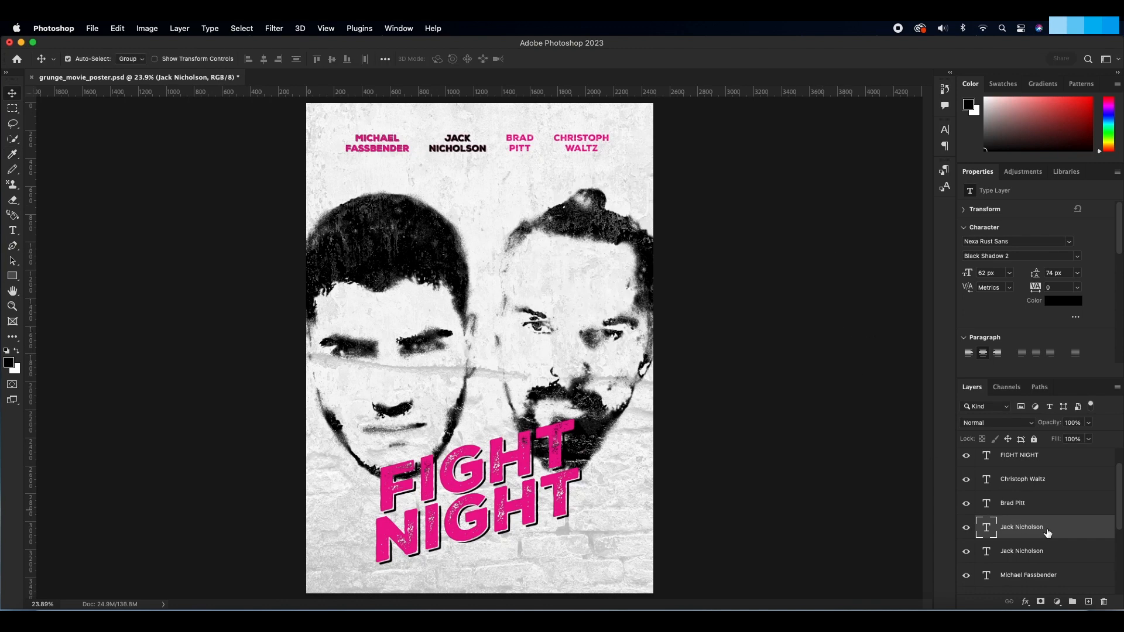
pyautogui.moveTo(1048, 532); pyautogui.dragTo(1051, 560)
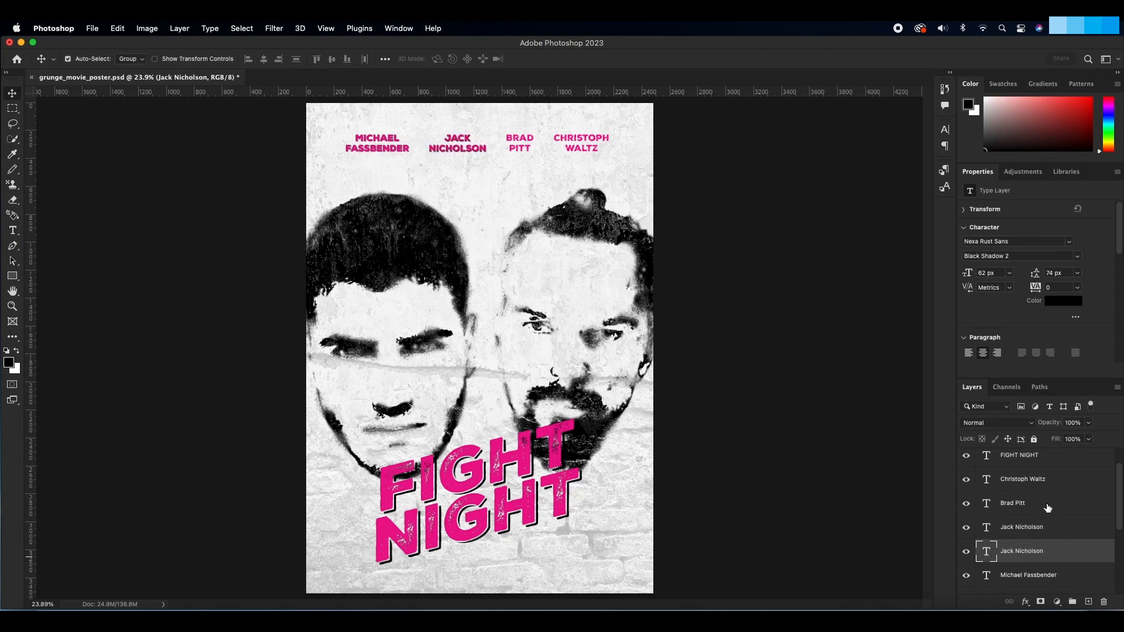
# Step: Duplicate the Brad Pitt text layer and color the copy black (000000)
pyautogui.click(1048, 505)
pyautogui.moveTo(1057, 503); pyautogui.dragTo(1087, 601)
pyautogui.click(1071, 300)
pyautogui.moveTo(639, 284); pyautogui.dragTo(684, 367)
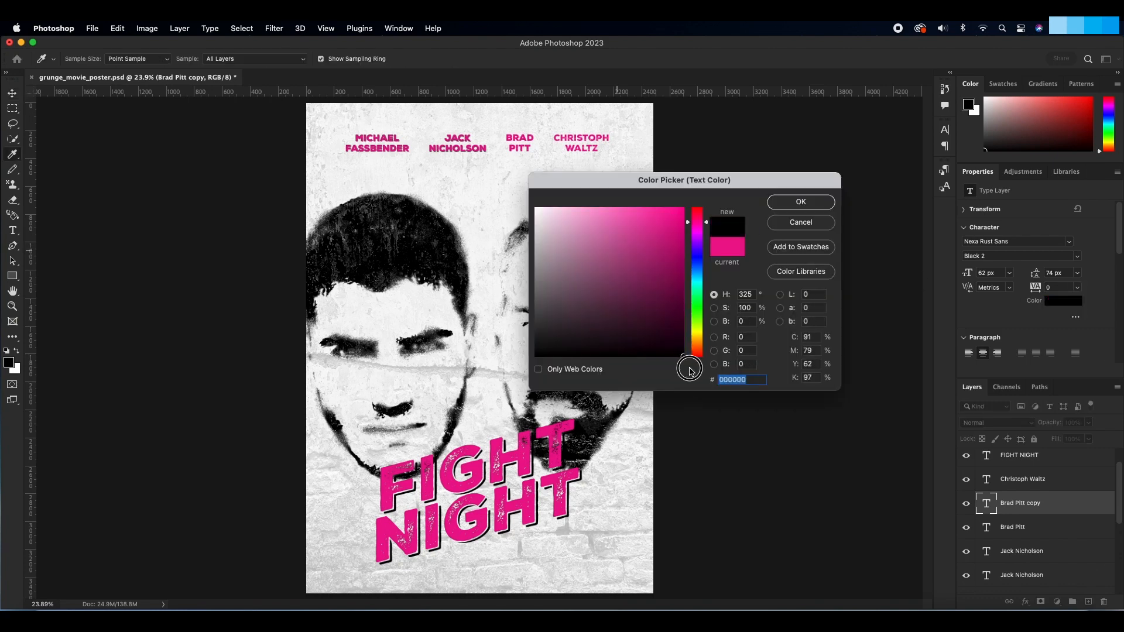
pyautogui.click(784, 205)
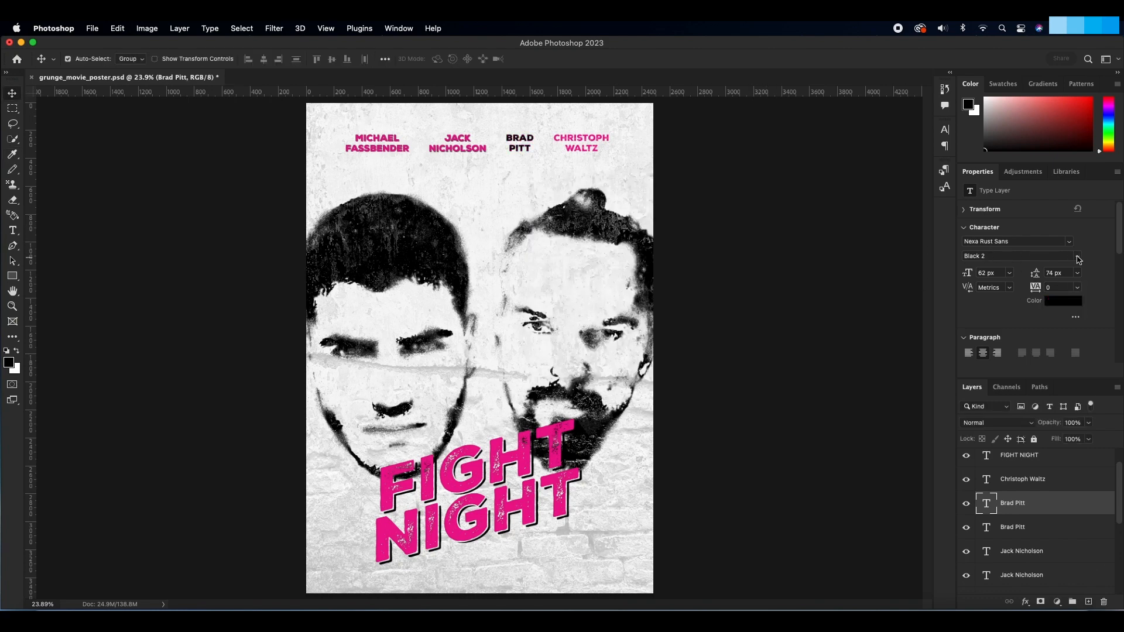
# Step: Set the black Brad Pitt copy's font style to Black Shadow 2 and place it beneath the pink Brad Pitt layer
pyautogui.click(1079, 260)
pyautogui.click(1013, 259)
pyautogui.moveTo(1031, 510); pyautogui.dragTo(1041, 534)
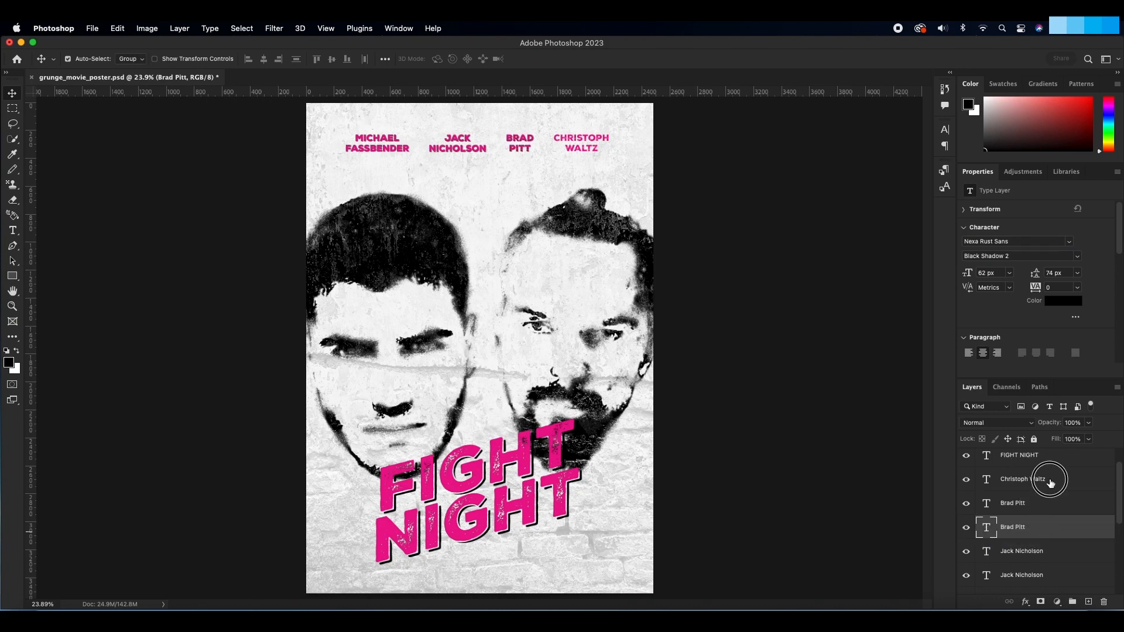
# Step: Duplicate the Christoph Waltz text layer and color the copy black (000000)
pyautogui.doubleClick(1049, 482)
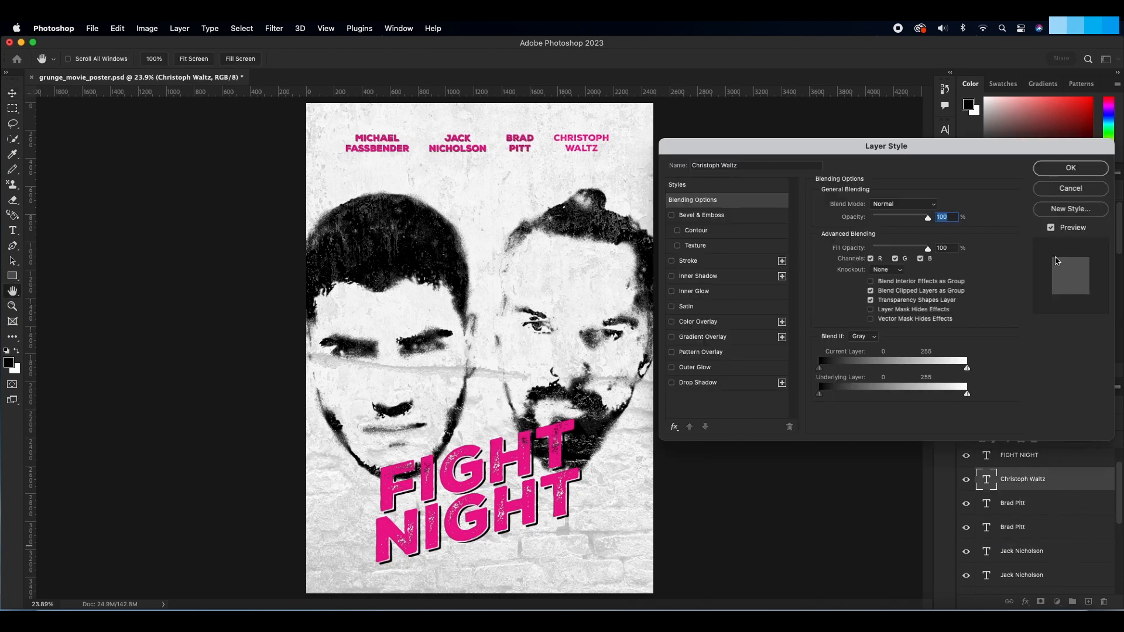
pyautogui.click(1070, 188)
pyautogui.moveTo(1054, 484); pyautogui.dragTo(1087, 601)
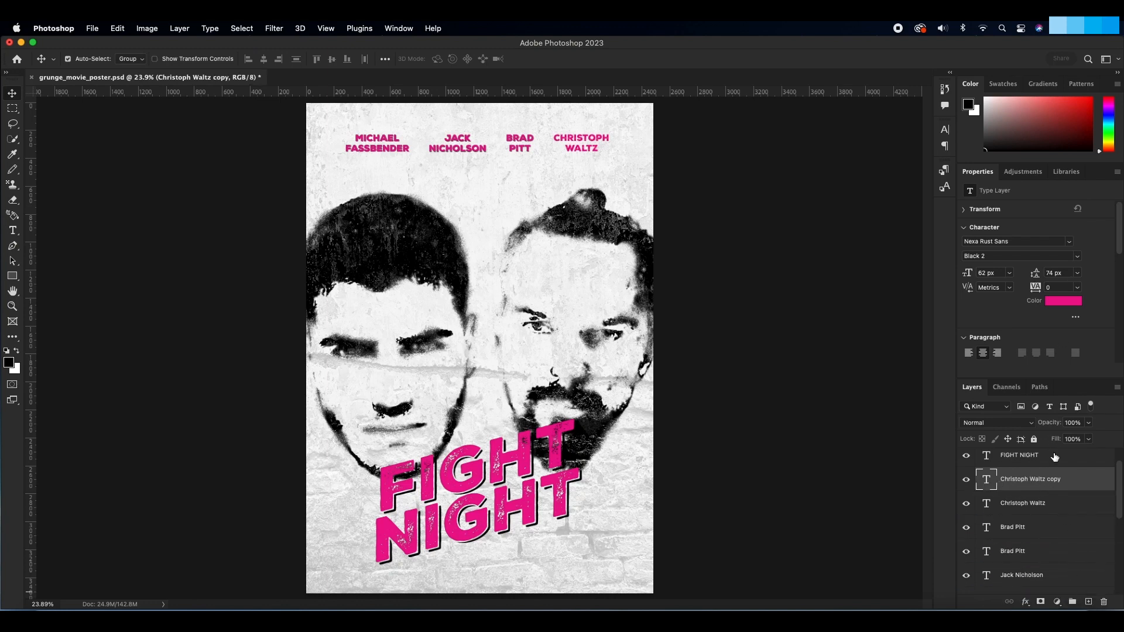
pyautogui.click(1048, 302)
pyautogui.moveTo(669, 272); pyautogui.dragTo(688, 360)
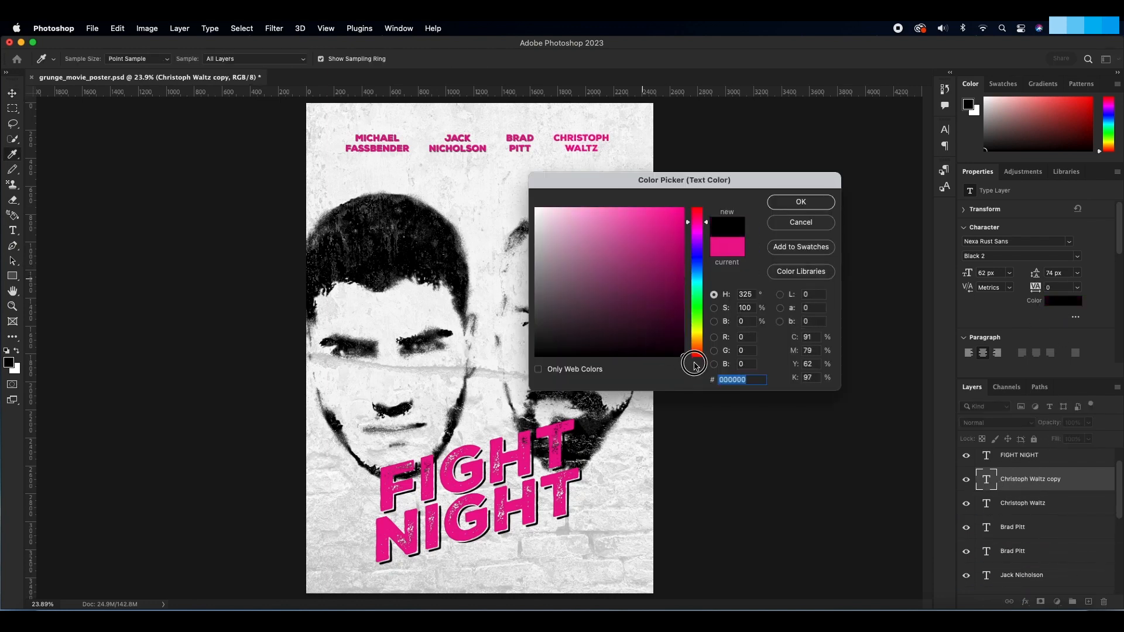
pyautogui.click(783, 202)
# Step: Place the black Christoph Waltz copy beneath the pink layer and set its font style to Black Shadow 2
pyautogui.moveTo(1055, 486); pyautogui.dragTo(1049, 510)
pyautogui.click(1077, 256)
pyautogui.click(1007, 259)
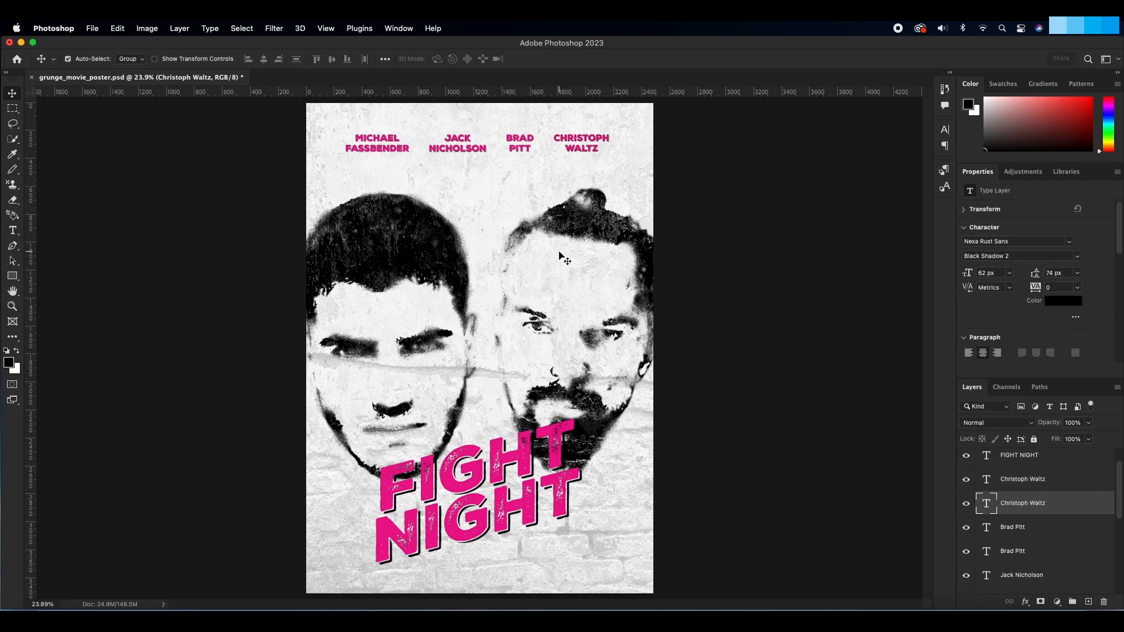
# Step: Examine the black shadows behind all four actor names up close across the poster's upper edge
pyautogui.press('z')
pyautogui.click(470, 154)
pyautogui.click(471, 154)
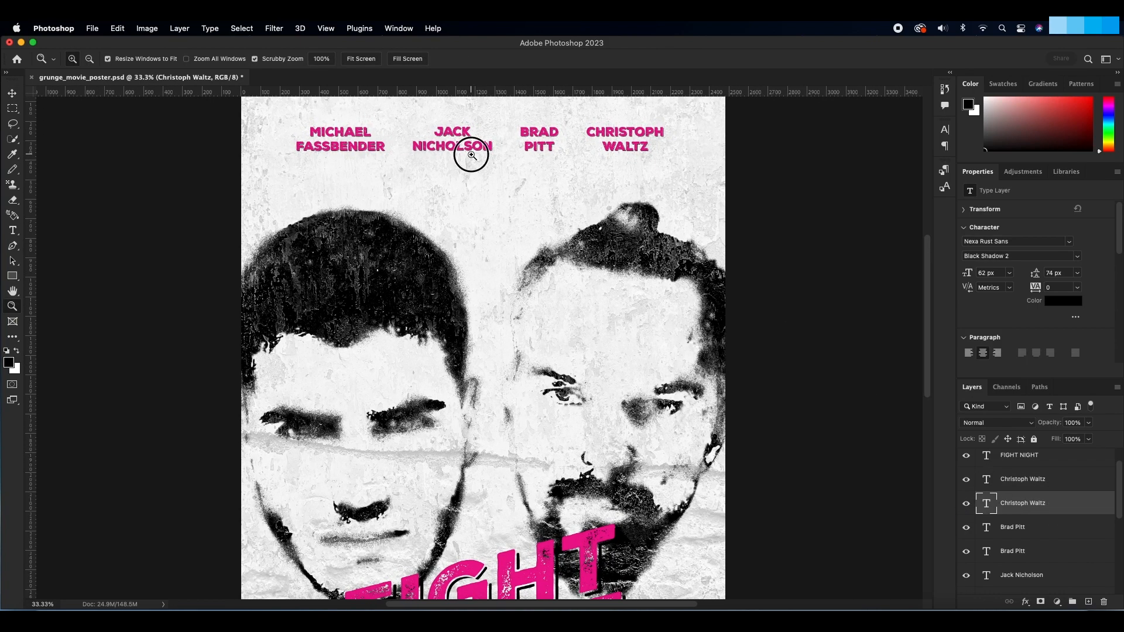
pyautogui.click(470, 155)
pyautogui.click(471, 155)
pyautogui.press('v')
pyautogui.scroll(5, 491, 230)
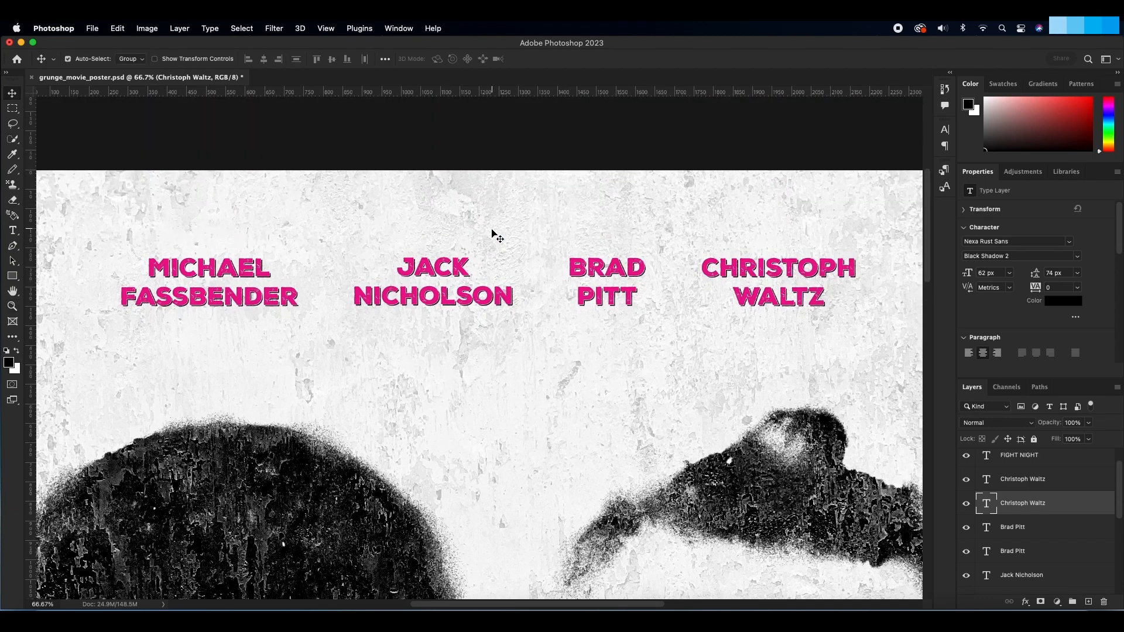
pyautogui.scroll(1, 492, 232)
pyautogui.hscroll(-5, 515, 251)
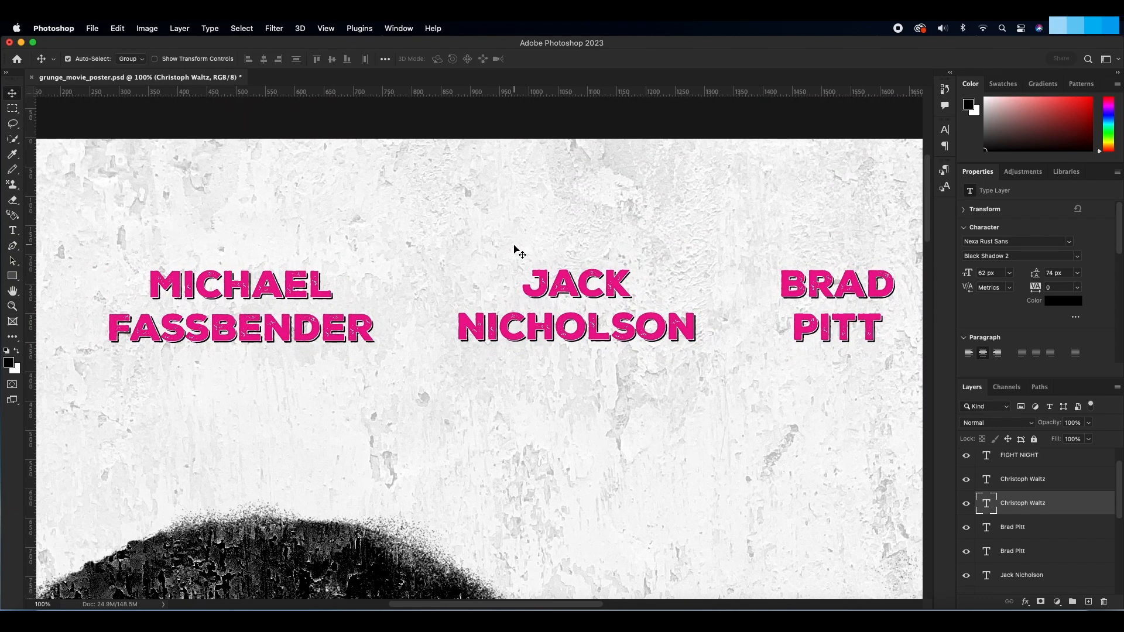
pyautogui.hscroll(10, 514, 251)
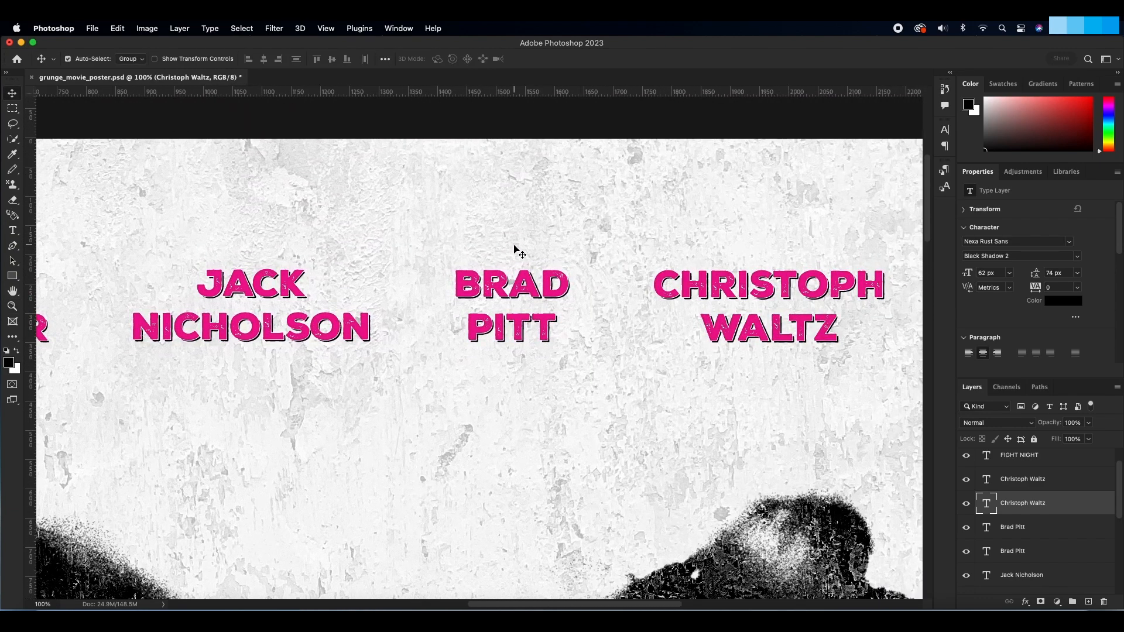
pyautogui.press('super')
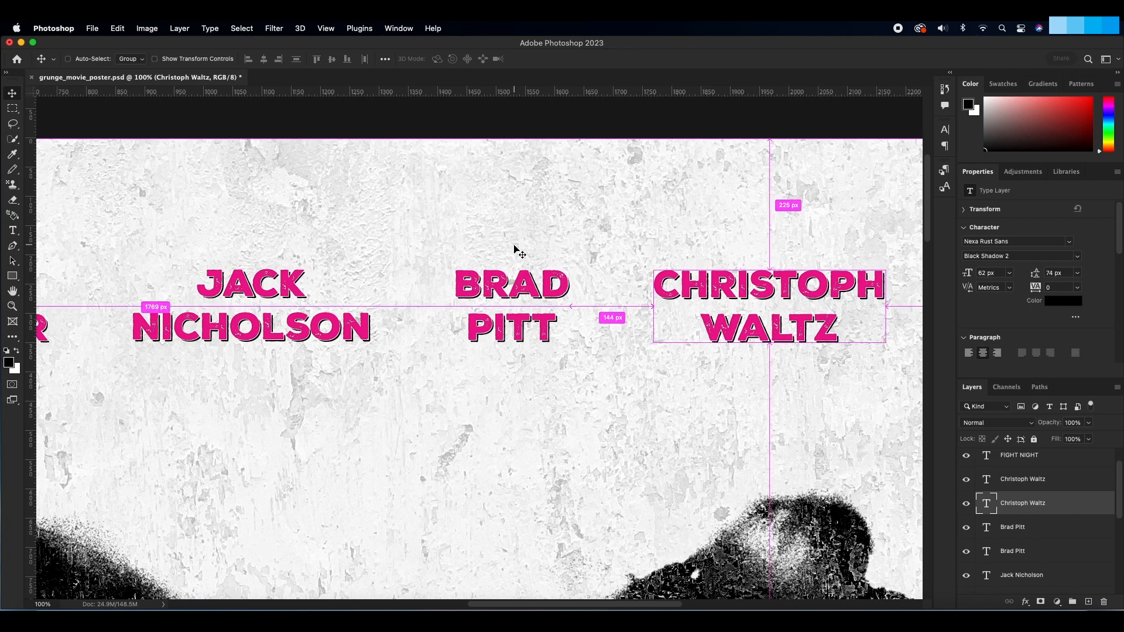
# Step: Fit the whole poster in view and save the document
pyautogui.press('super+0')
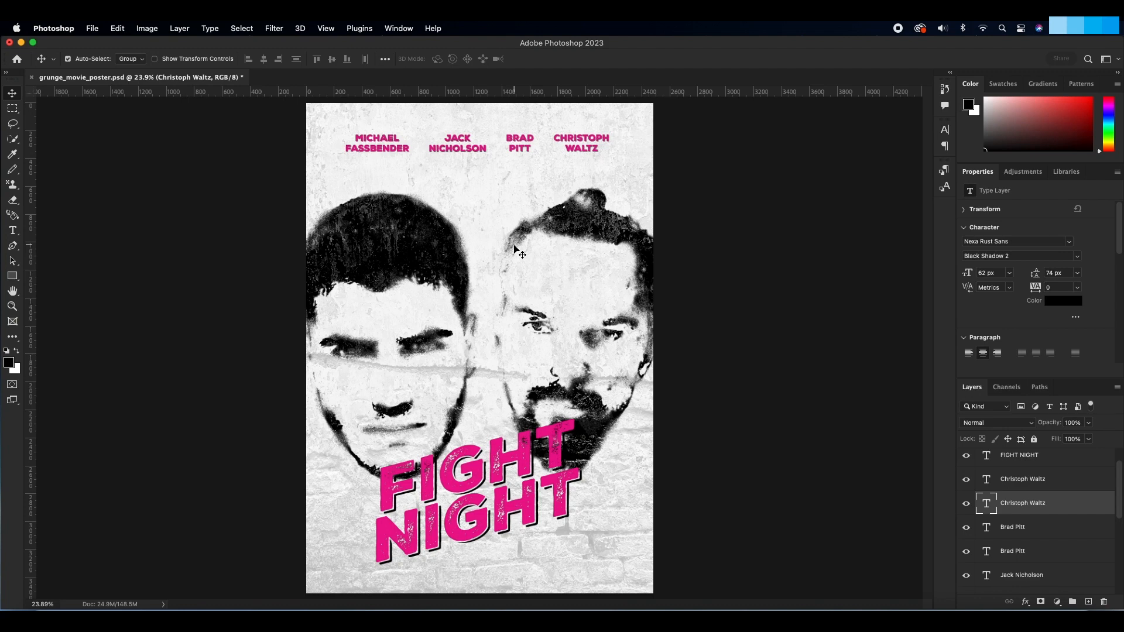
pyautogui.press('super+s')
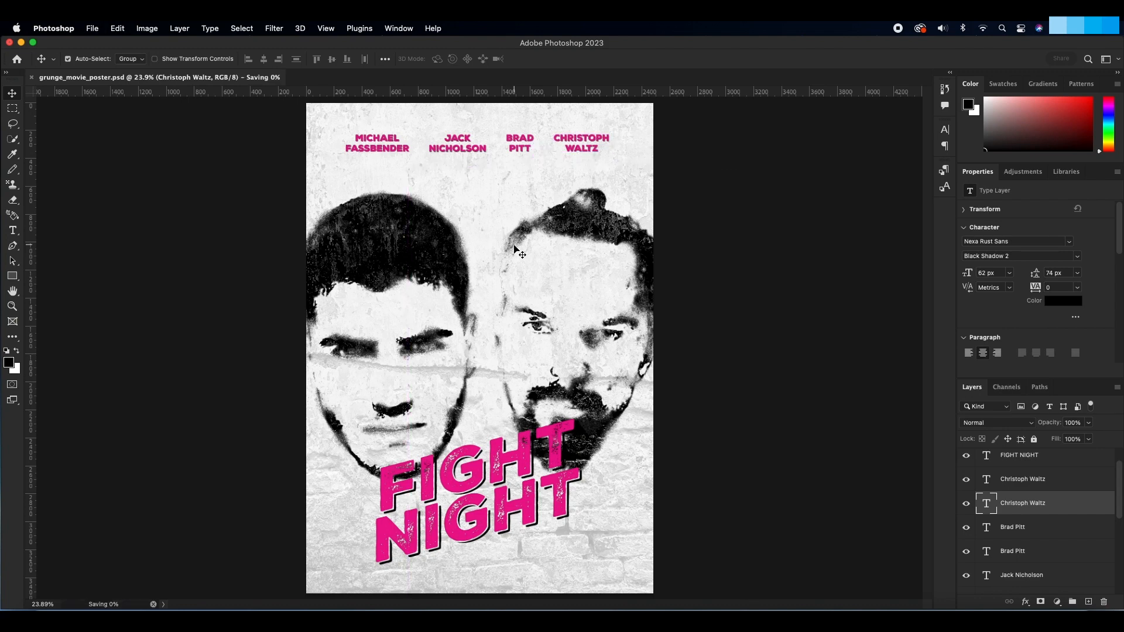